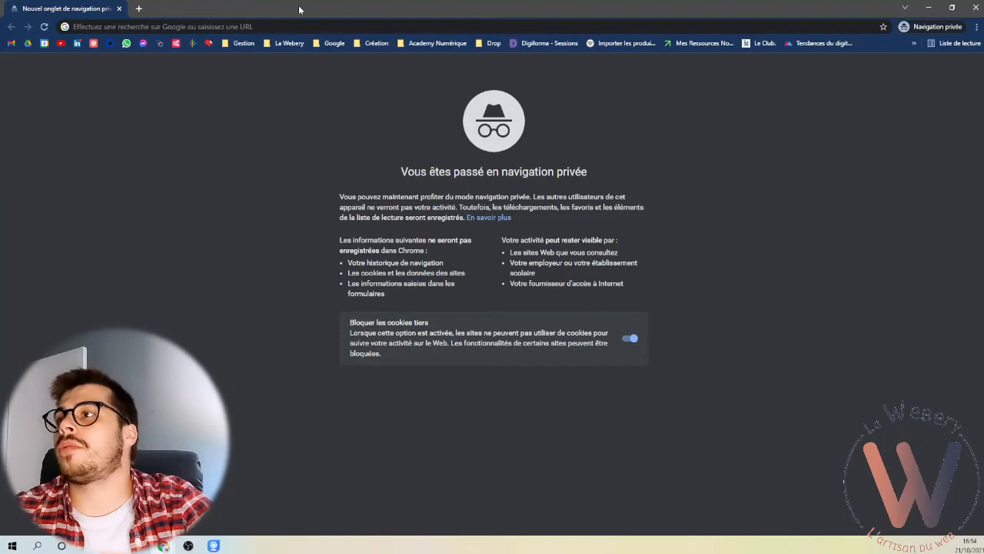
Search Google for 'canva', accept the cookies and open the Canva Pro ad result.
click(287, 26)
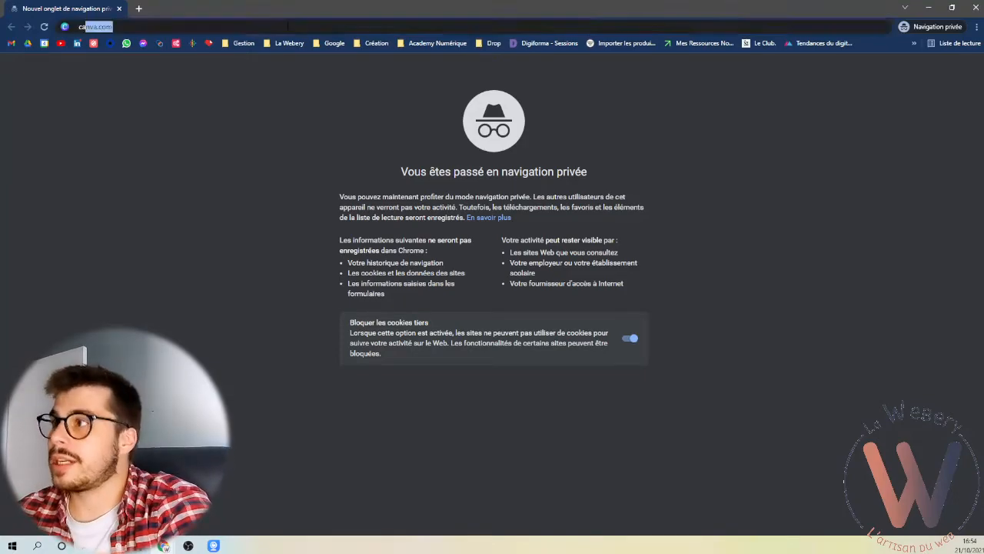
text(canva)
key(Delete)
key(Return)
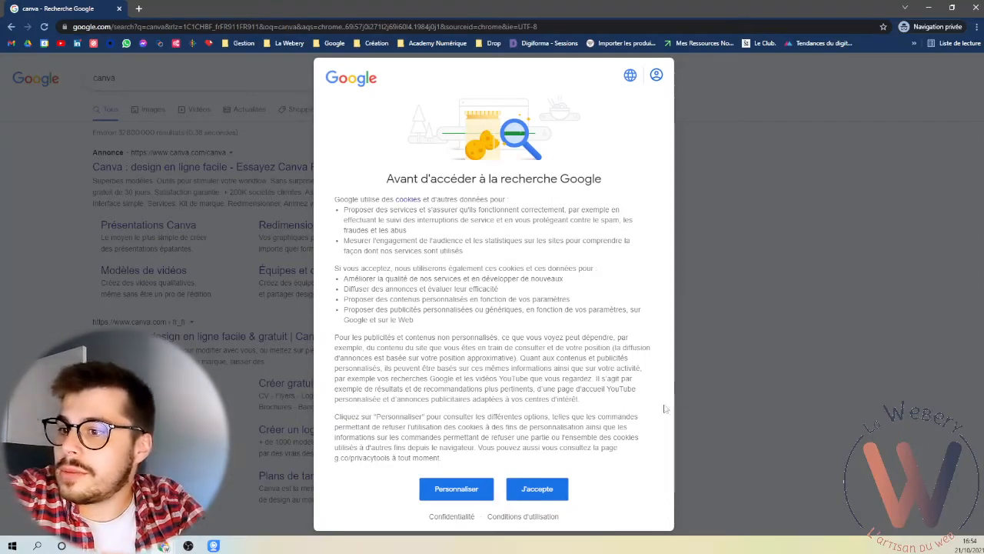
click(532, 492)
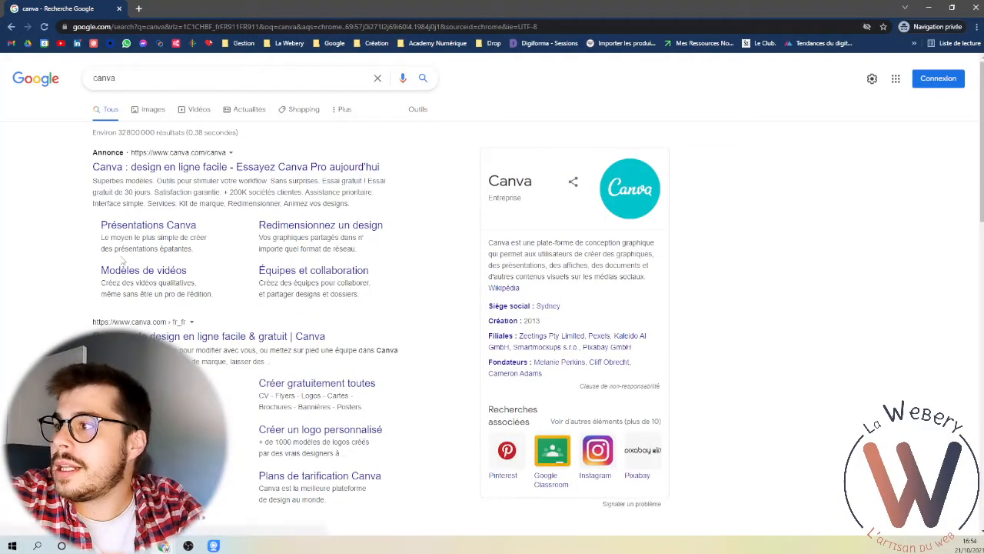
click(165, 169)
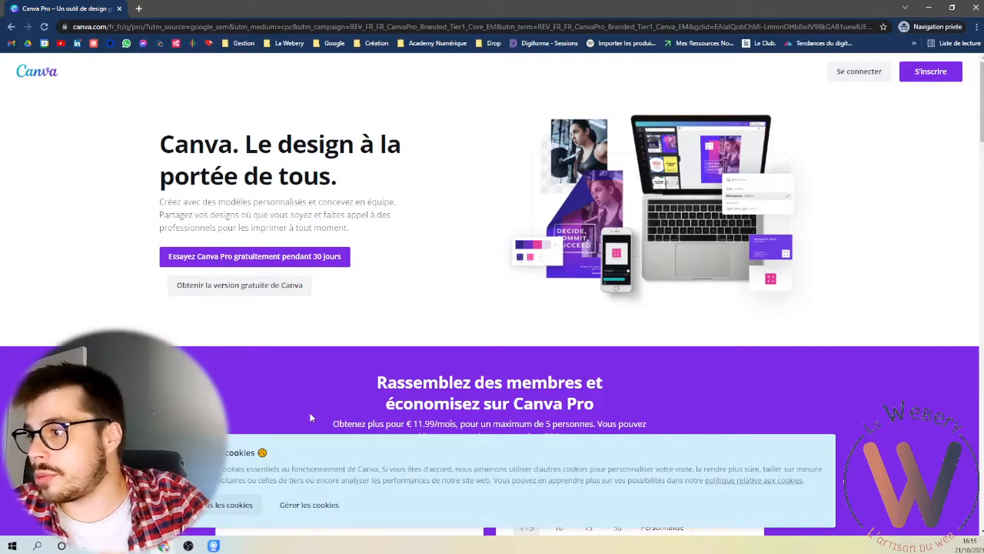
Accept all of Canva's cookies and bring up the S'inscrire sign-up options.
click(203, 510)
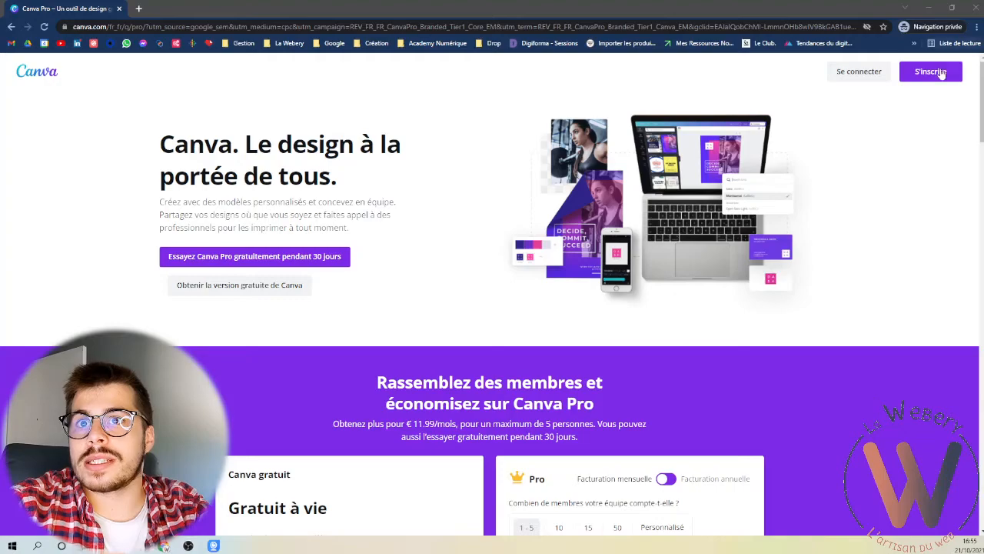
click(915, 76)
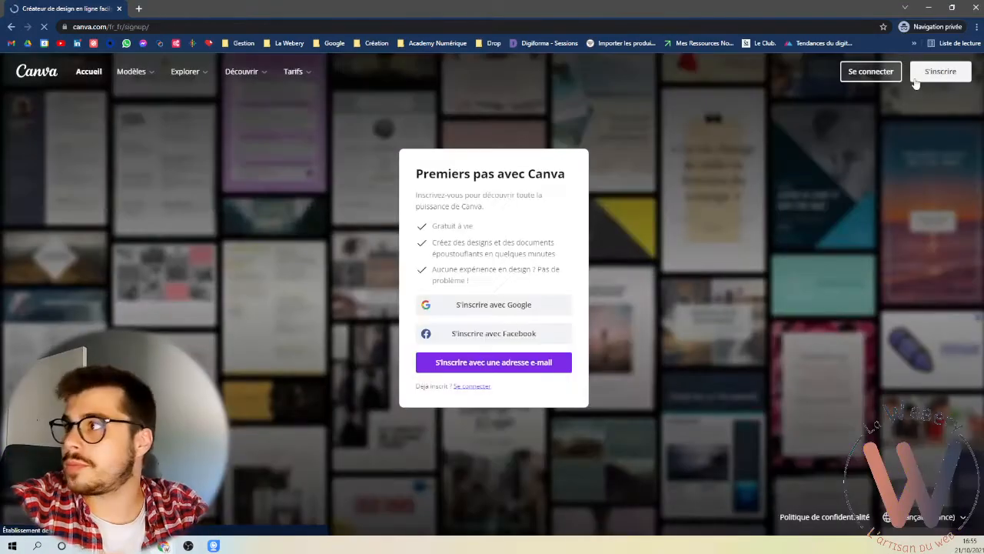
mouse_move(245, 73)
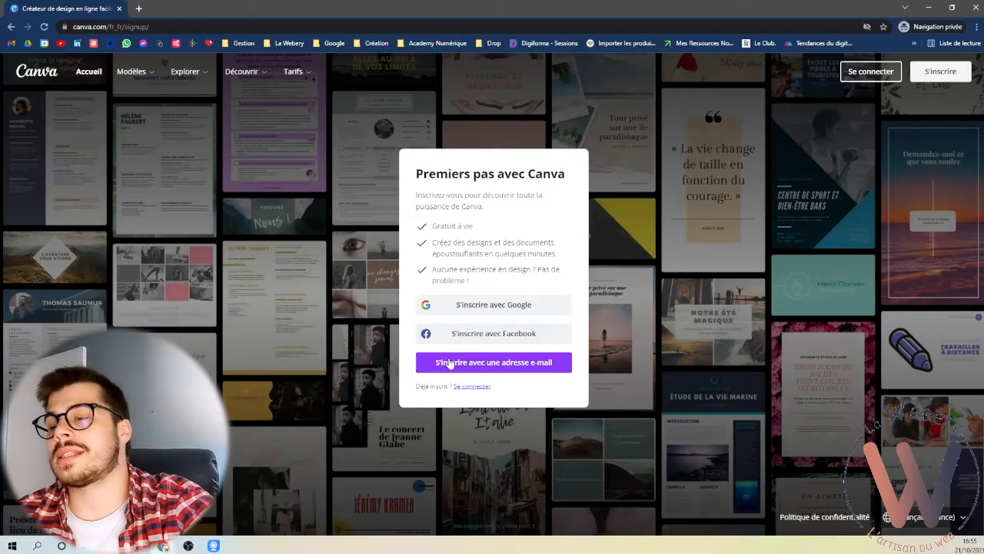
Choose e-mail sign-up, clear the mistaken name entry, and paste the account e-mail address.
click(450, 363)
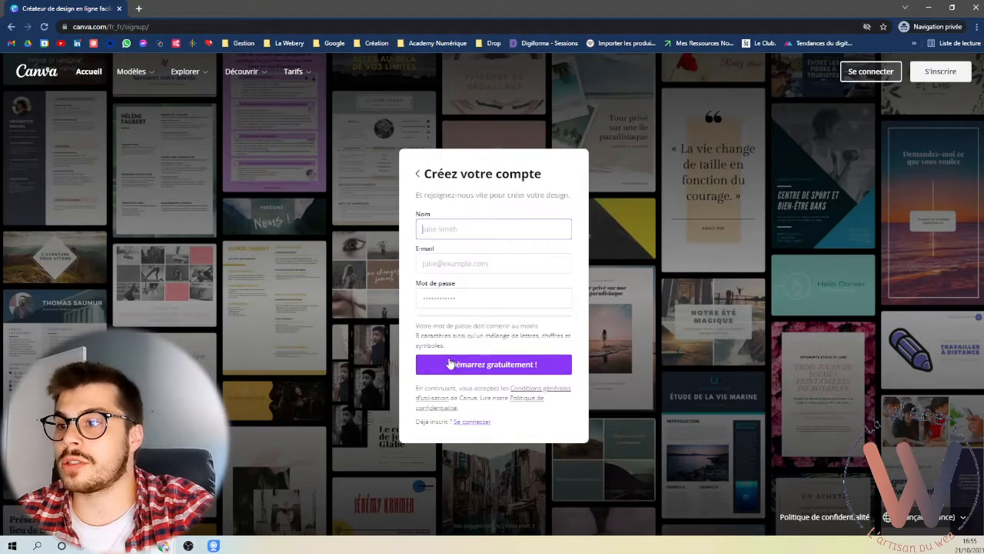
click(497, 233)
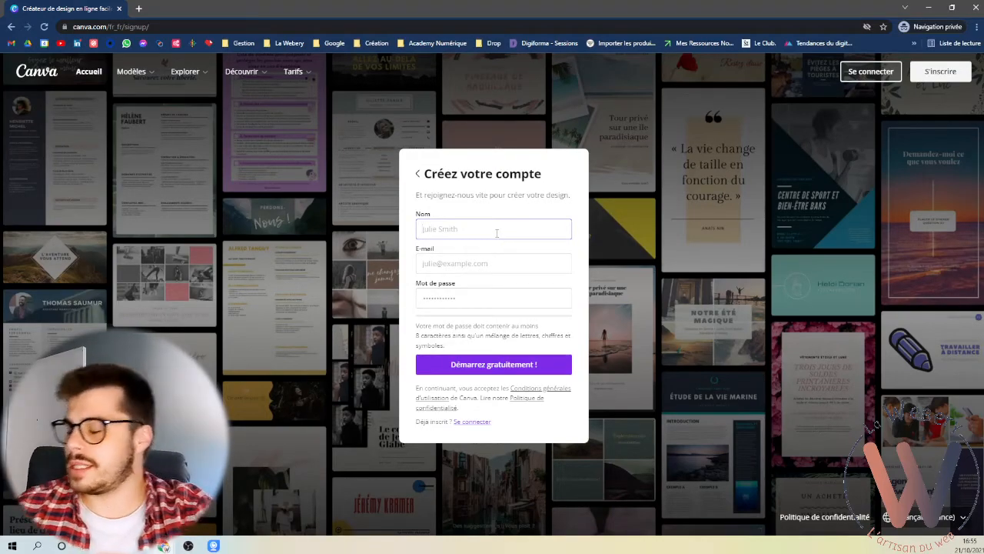
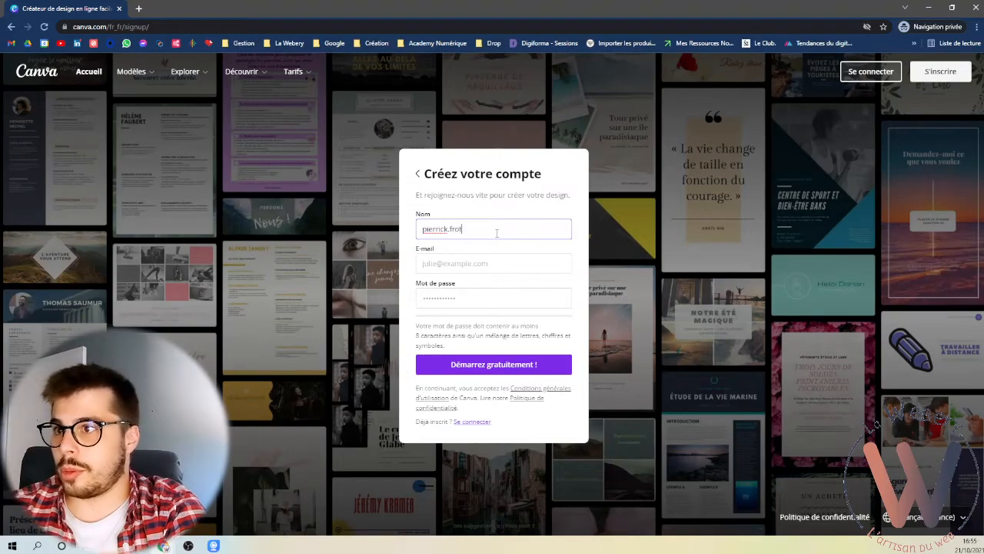
key(Tab)
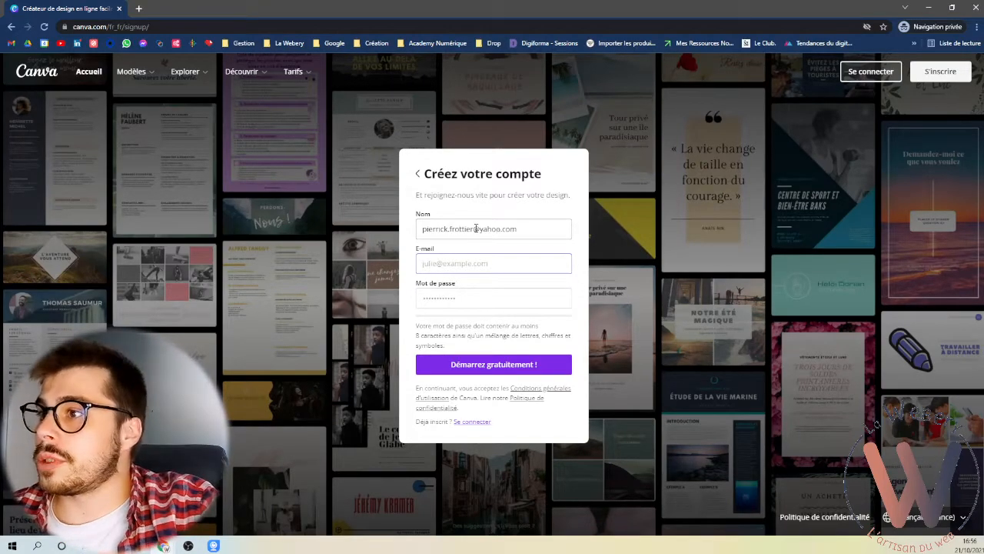
triple_click(476, 228)
key(ctrl+c)
key(BackSpace)
click(462, 274)
key(ctrl+v)
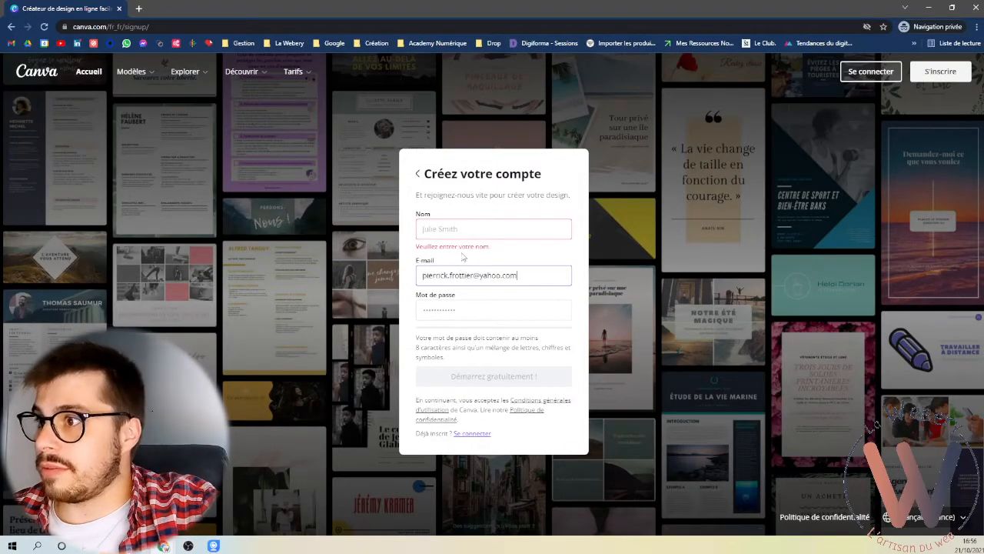
Enter the user's first name and a password, then submit the sign-up form.
click(468, 229)
text(Pierrick F)
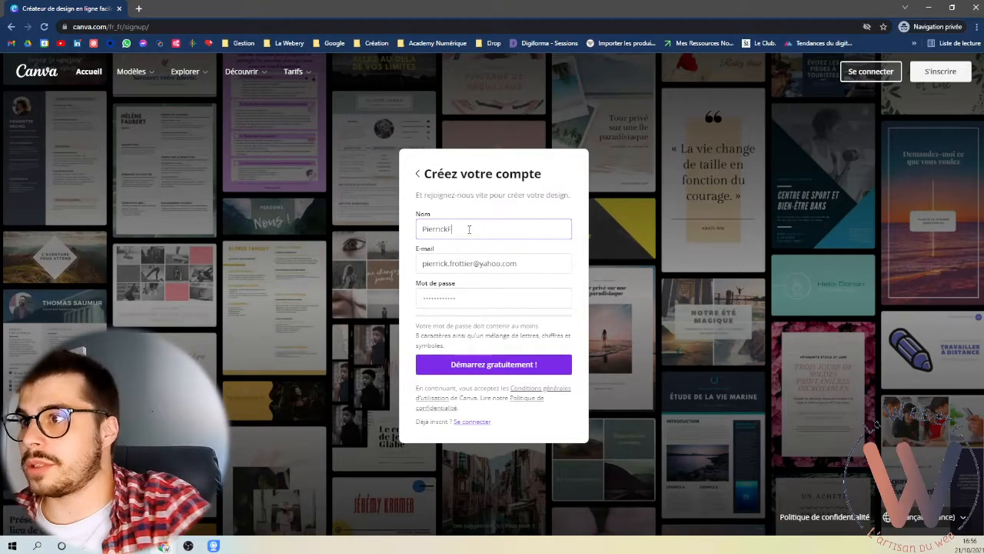
key(Tab)
key(Tab)
text(••••••••••)
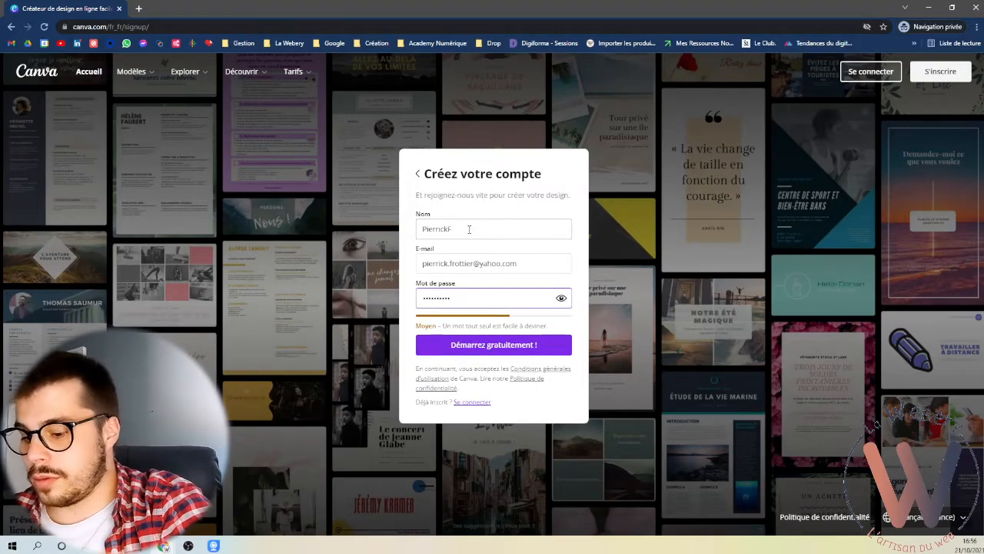
key(Return)
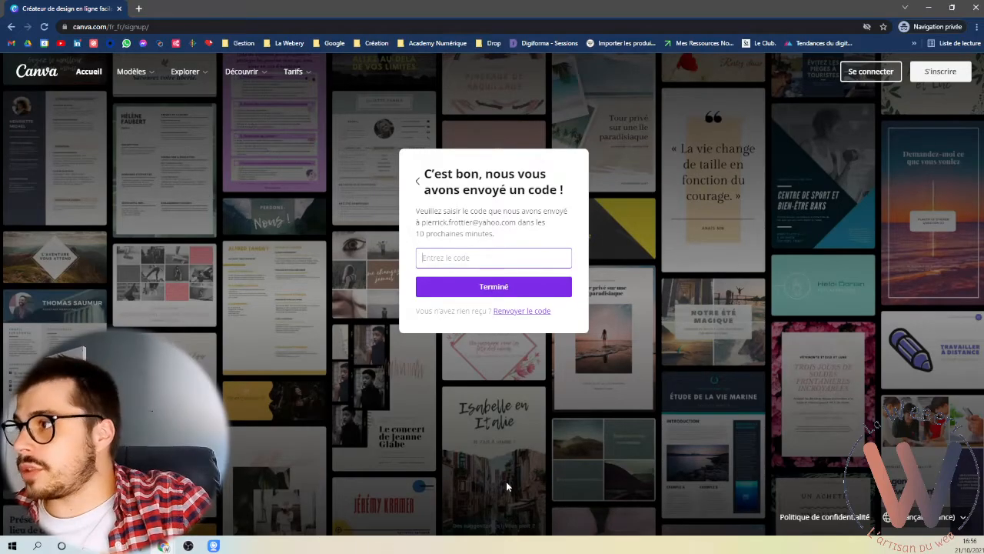
click(502, 443)
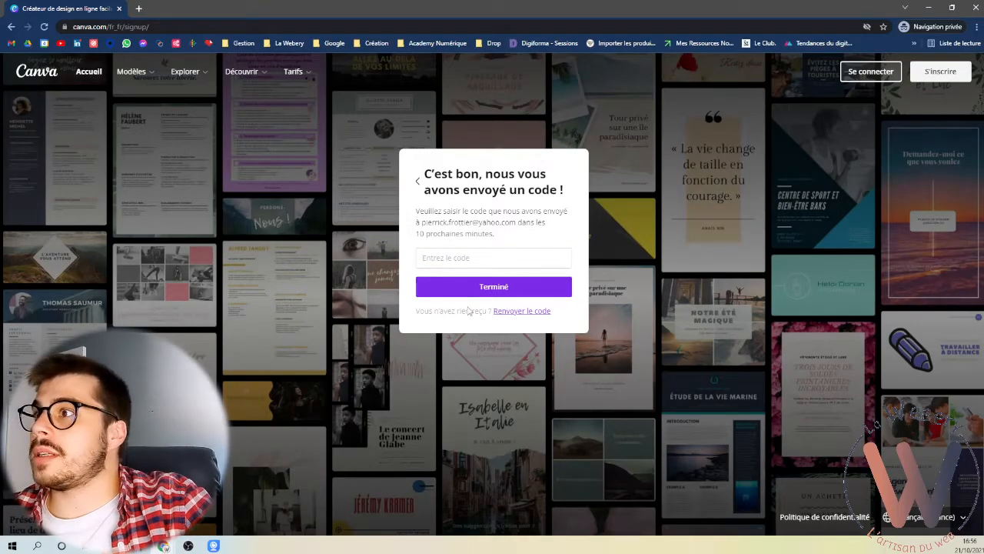
In a new tab, search for Yahoo Mail and open its sign-in page.
click(140, 9)
text(y)
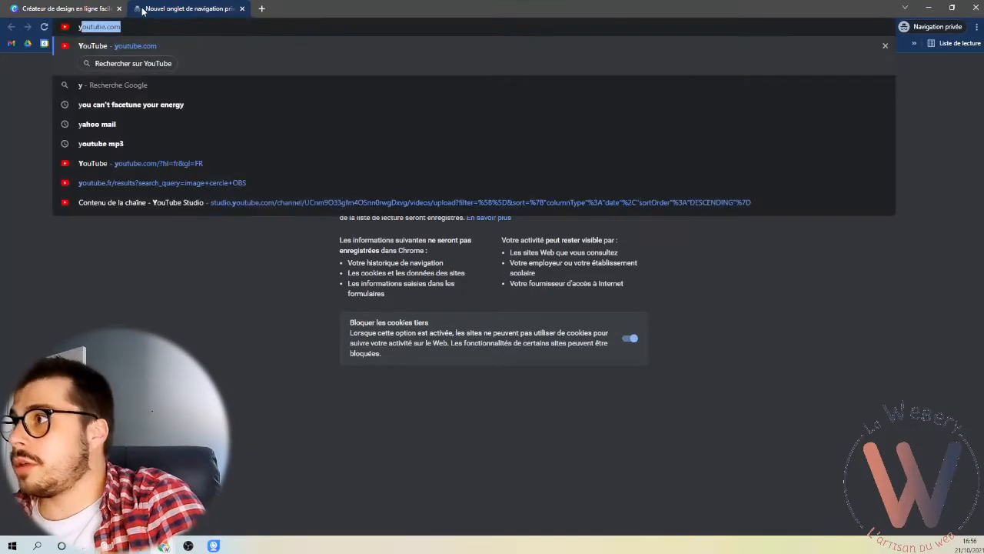
text(ah)
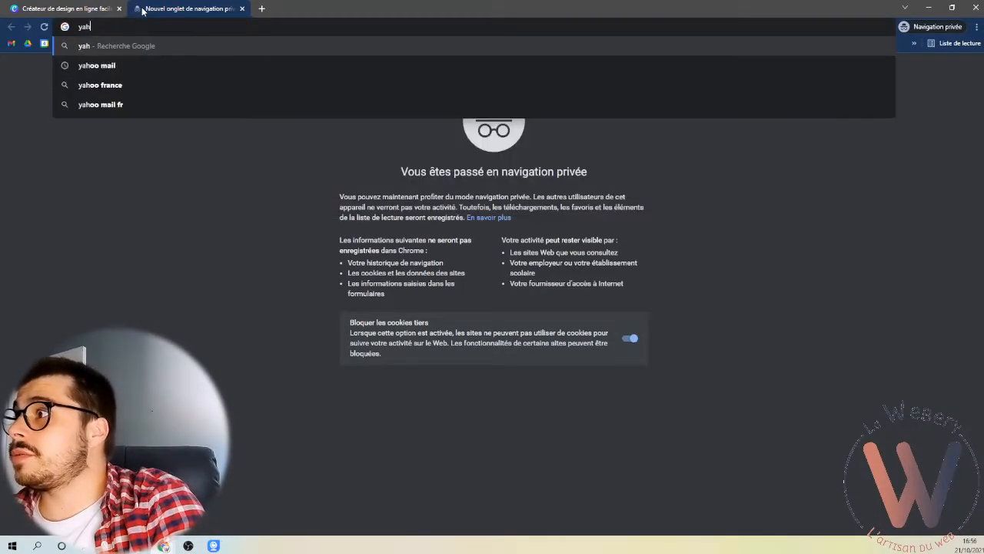
click(97, 65)
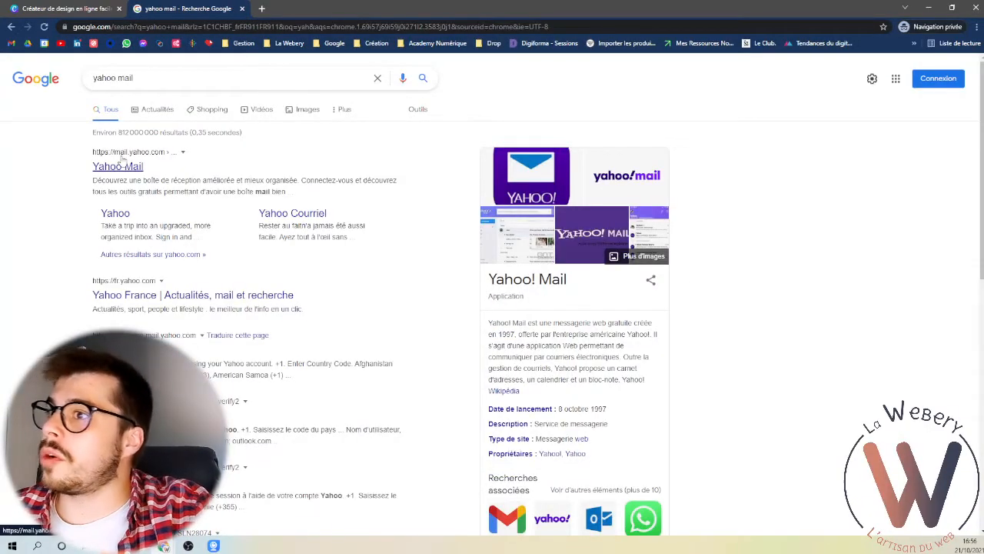
click(120, 161)
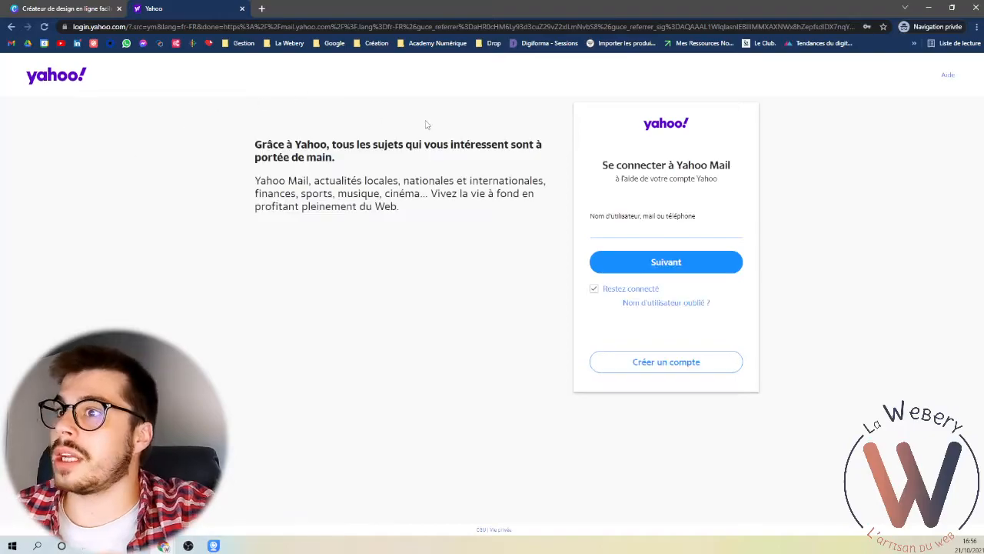
Sign in with the account username and password and read Canva's verification e-mail.
click(616, 228)
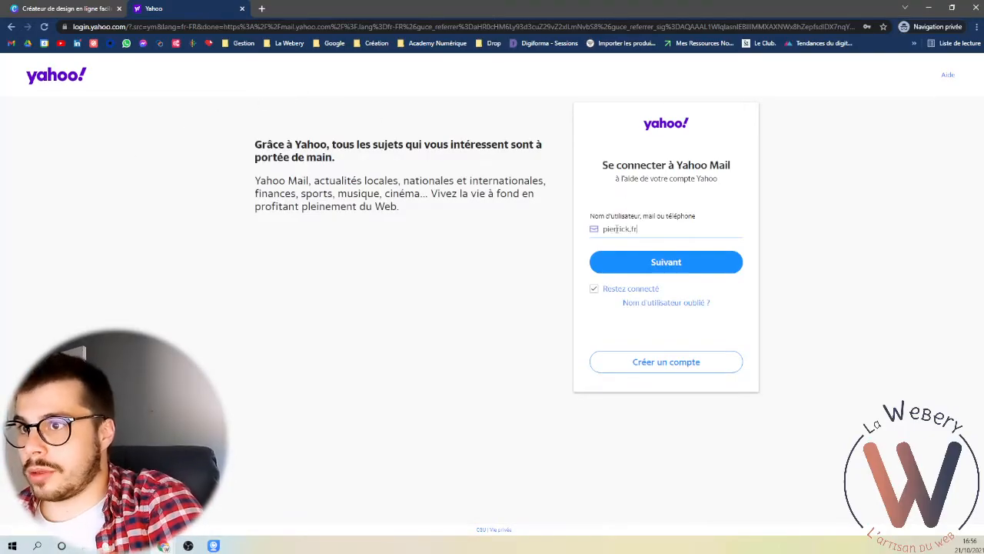
key(Return)
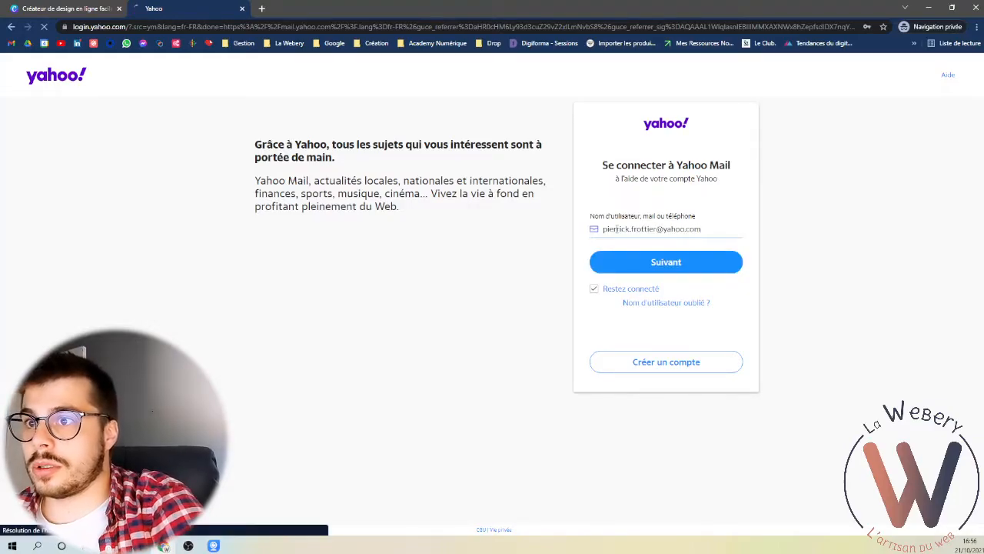
text(•••••)
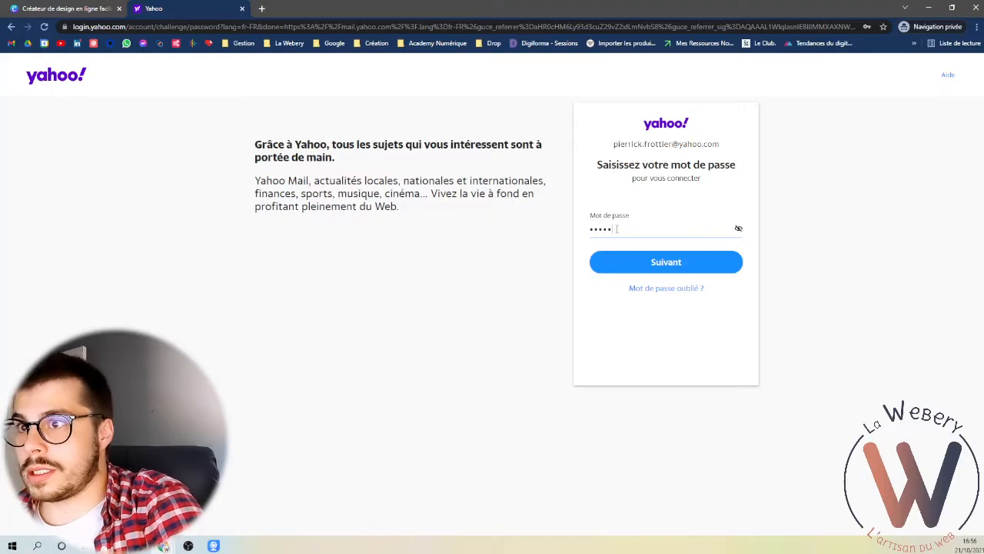
text(•••••)
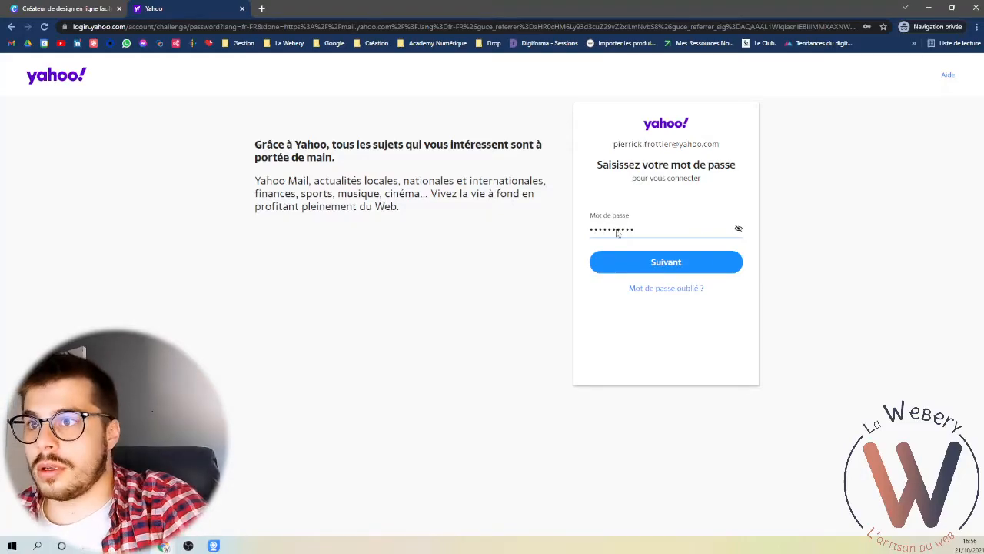
key(Return)
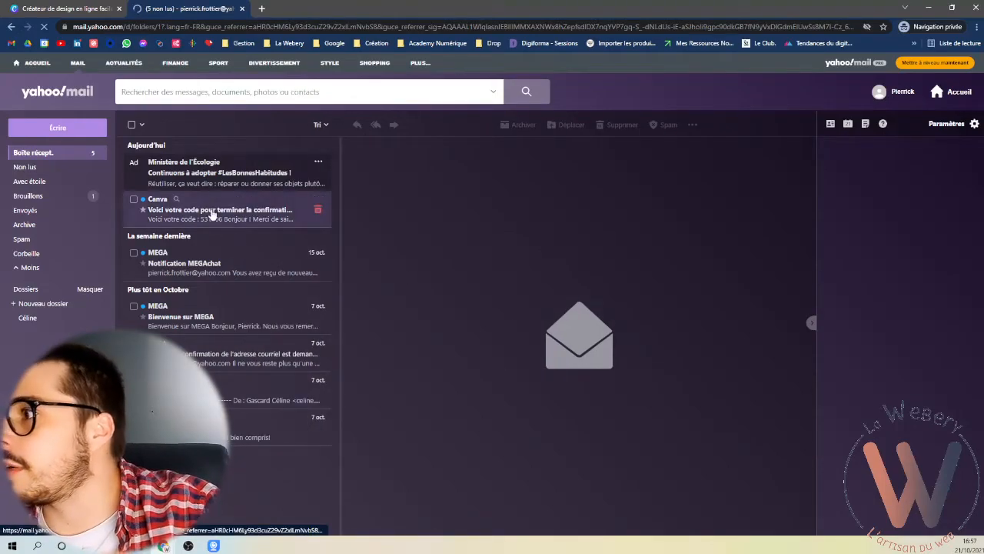
click(212, 214)
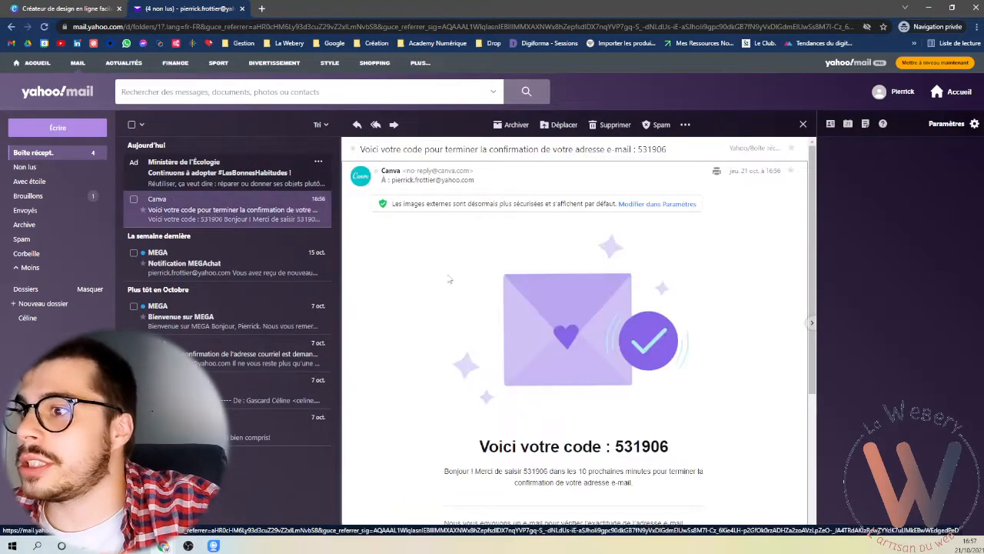
scroll(463, 299, down, 2)
scroll(463, 299, down, 1)
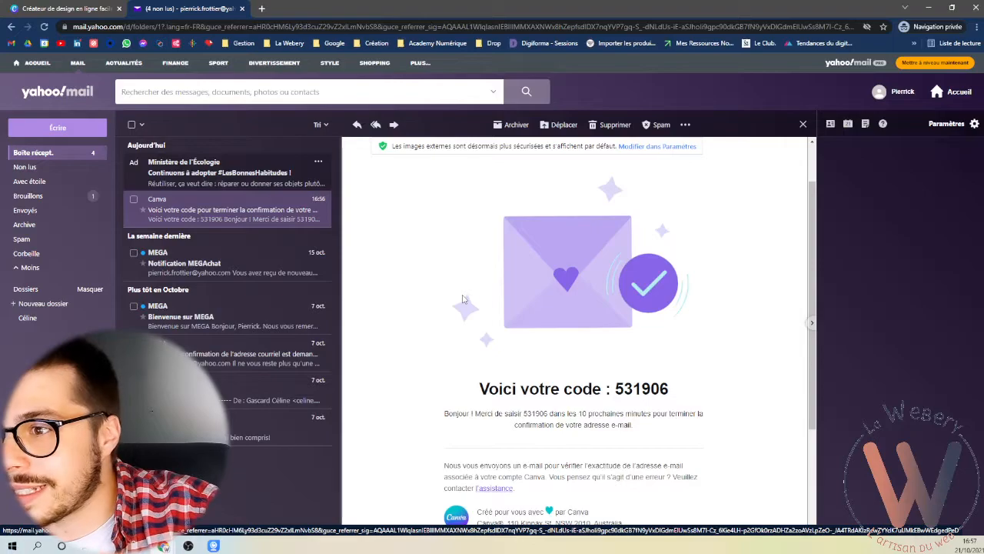
Submit the e-mailed verification code, choose Personnel use, and skip the Canva Pro trial.
click(77, 9)
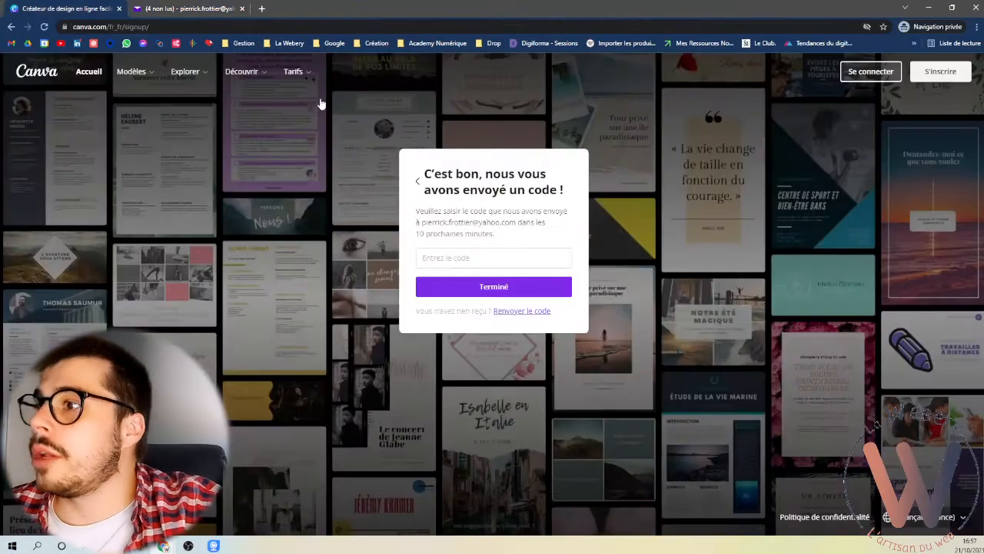
click(504, 252)
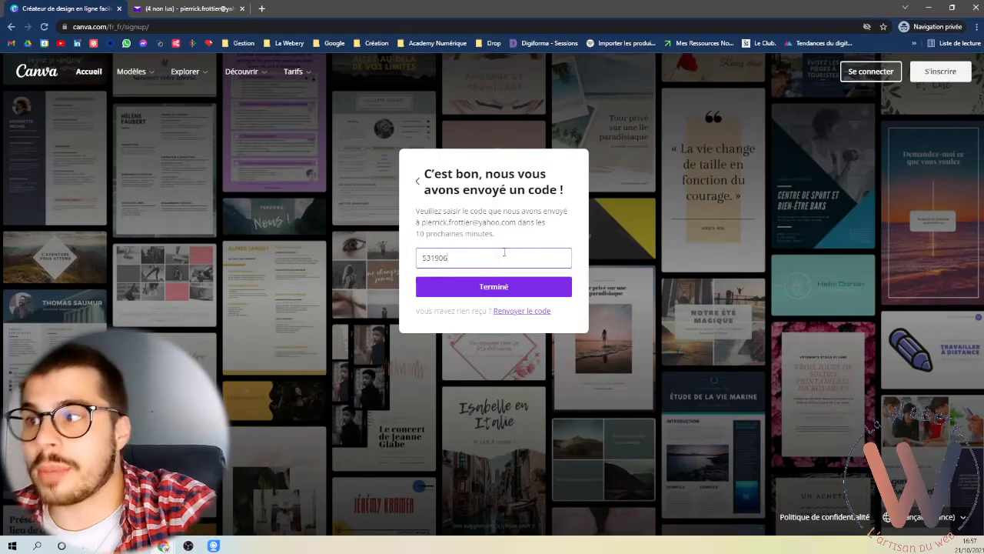
key(Return)
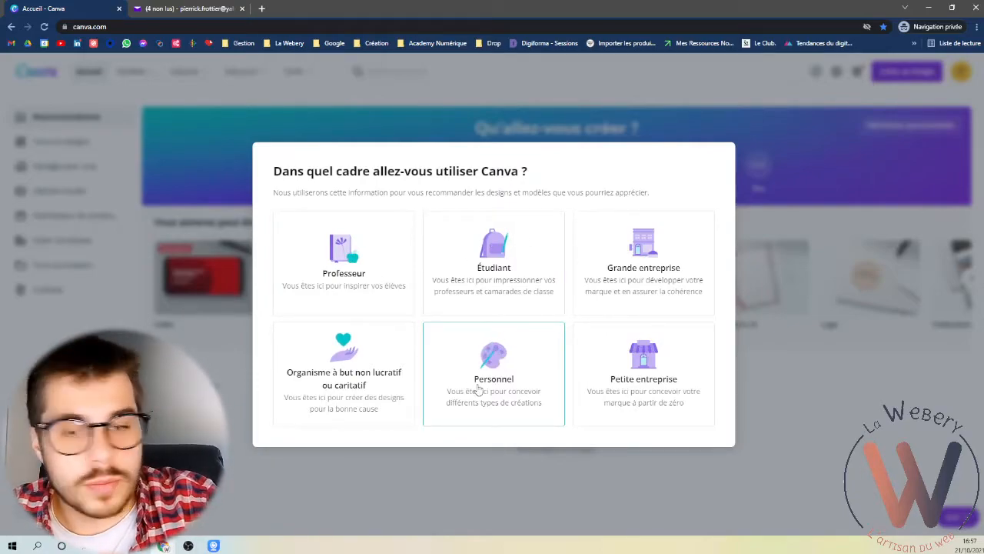
click(477, 389)
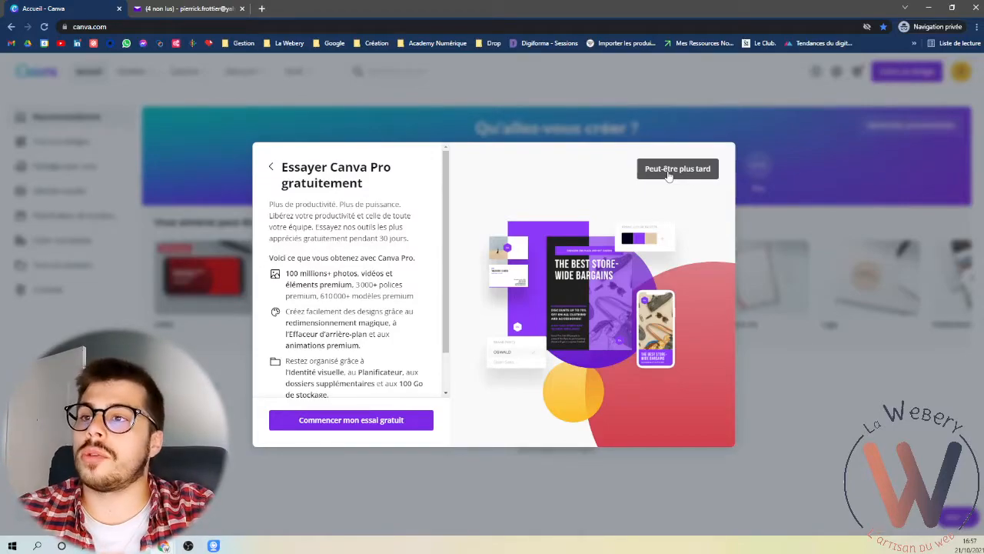
click(667, 170)
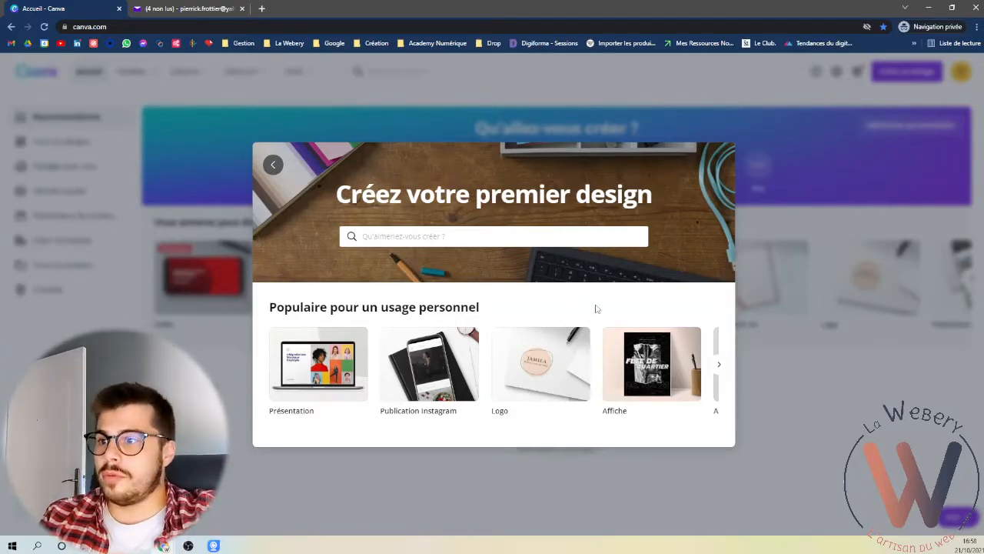
Browse the Populaire design types and search design types for 'youtu'.
click(718, 367)
click(720, 367)
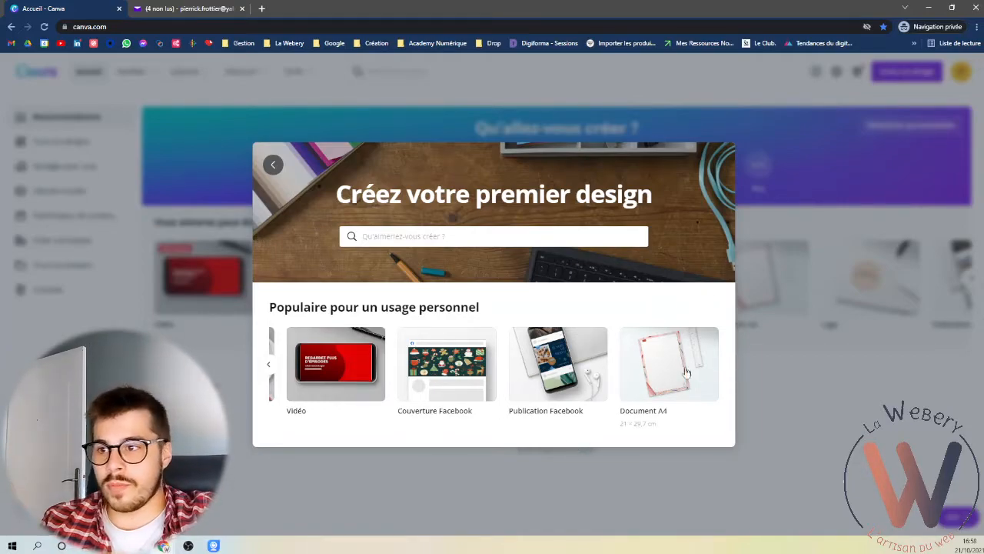
click(569, 238)
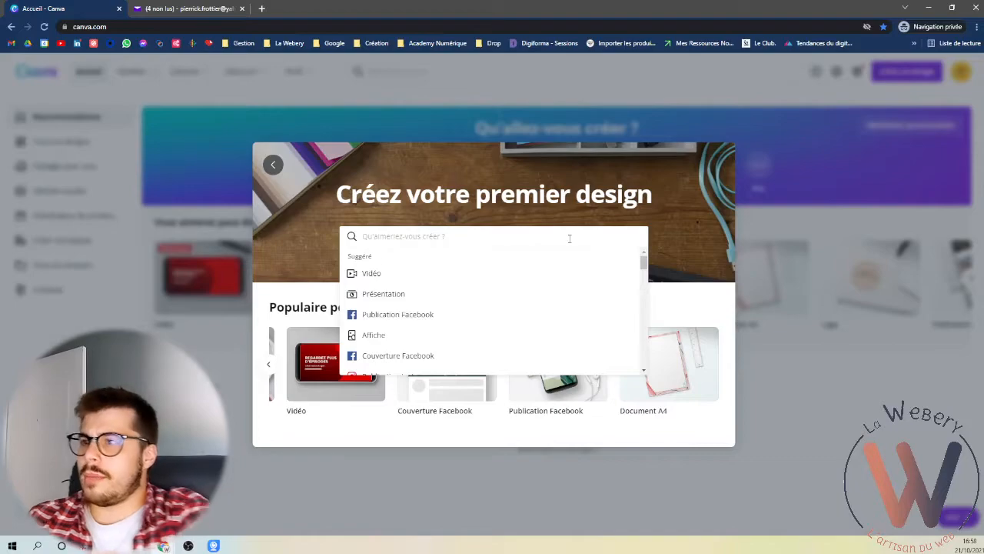
text(youtu)
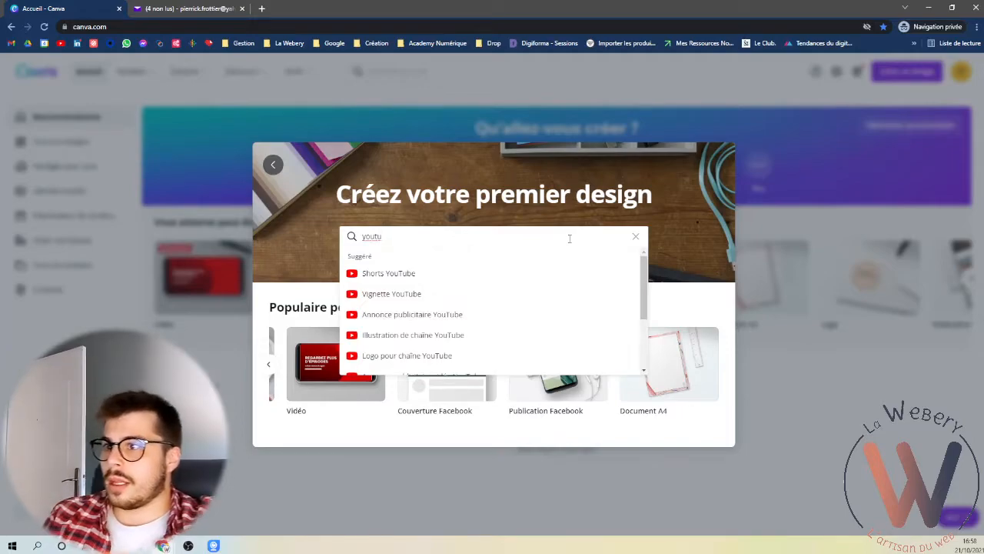
scroll(452, 342, down, 1)
scroll(452, 342, down, 1)
scroll(452, 342, up, 2)
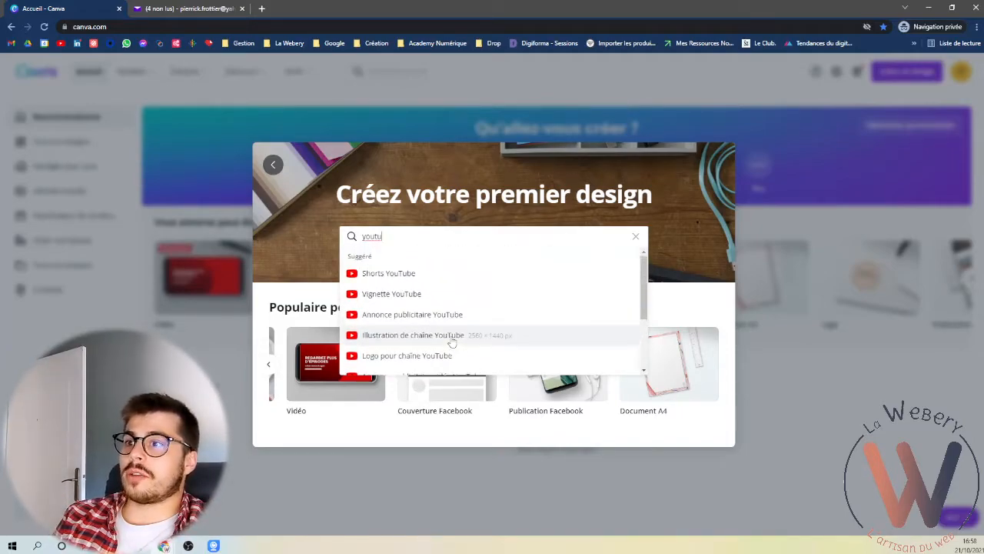
Create a blank Vignette YouTube design, return to Accueil and dismiss the presentations promo.
click(477, 293)
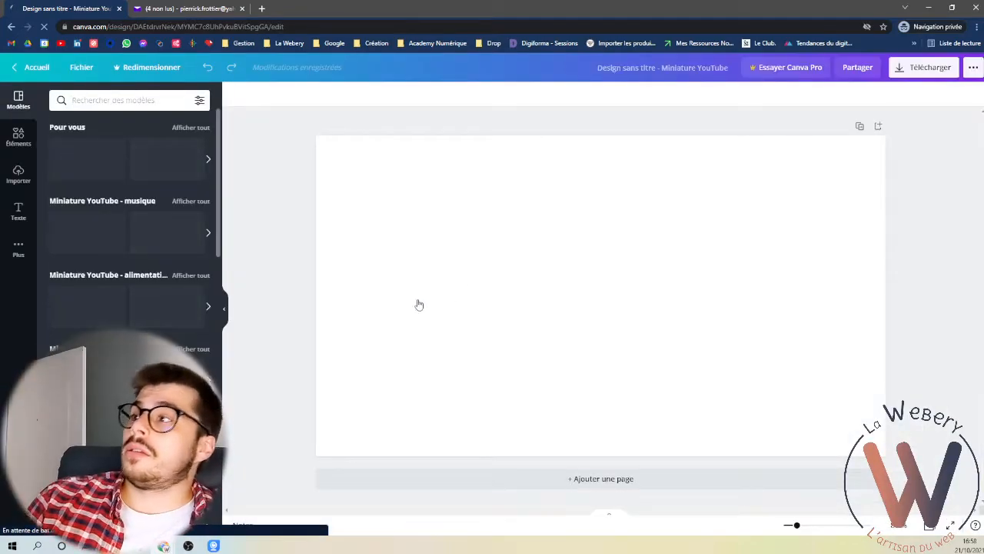
click(14, 70)
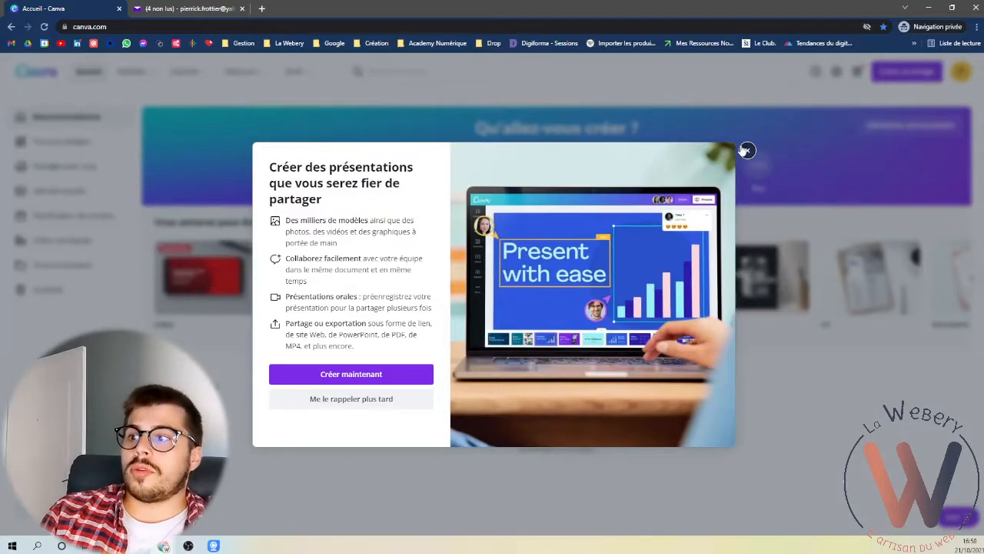
click(746, 150)
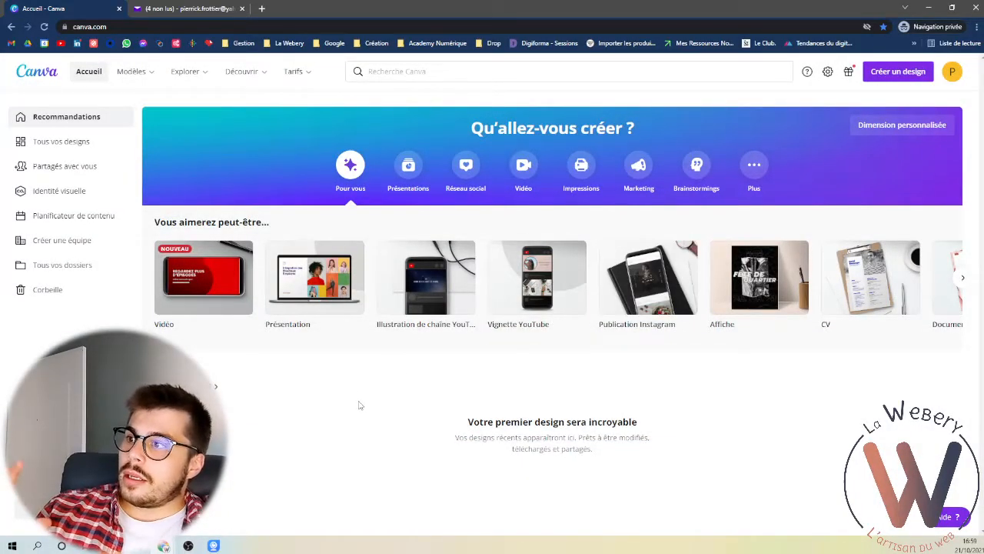
Search Canva for 'cv' and open the CV template results.
click(444, 76)
text(cv)
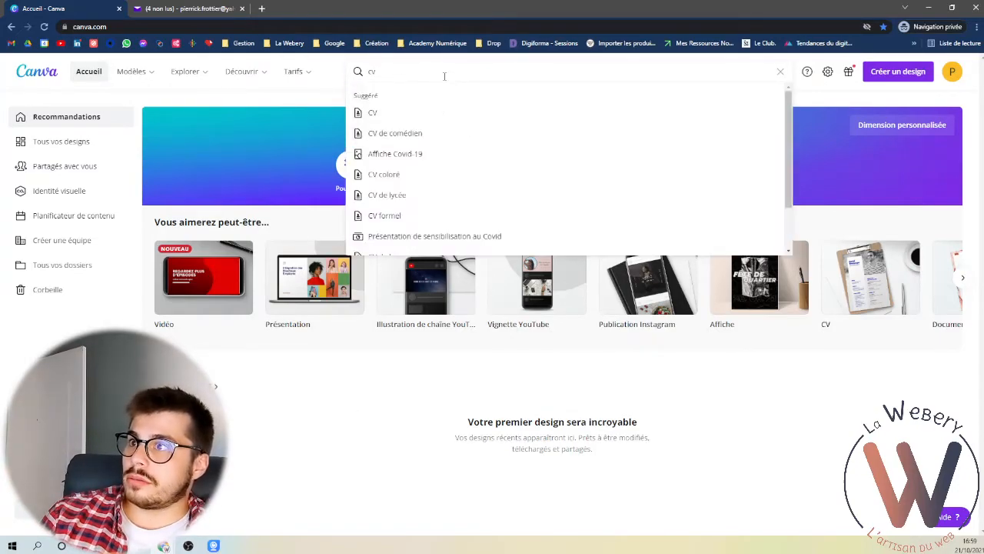
click(409, 115)
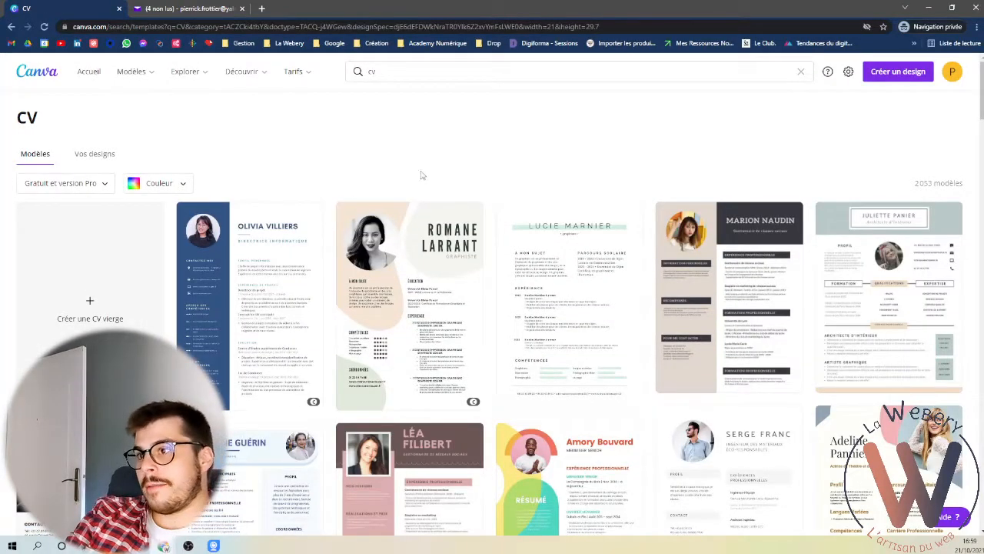
scroll(456, 156, down, 4)
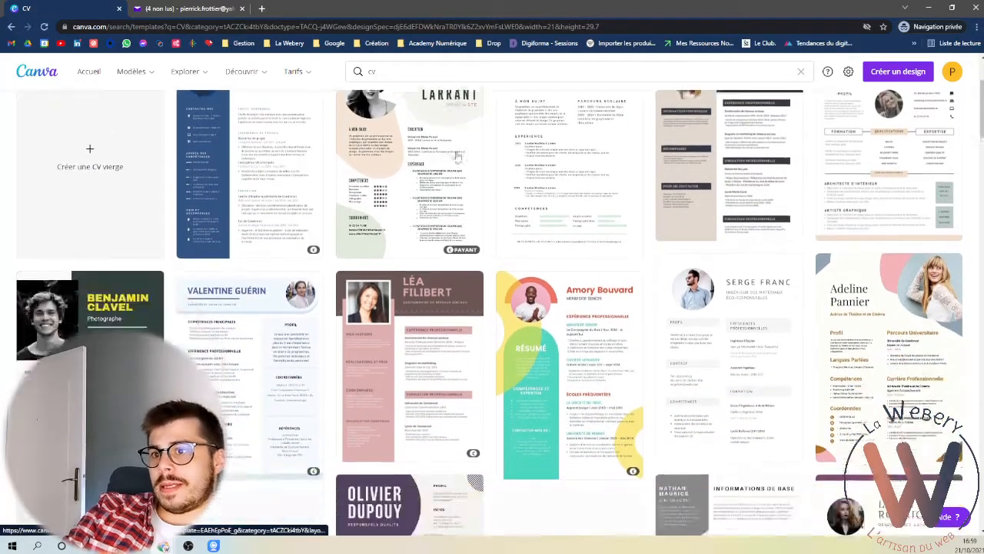
scroll(456, 156, down, 4)
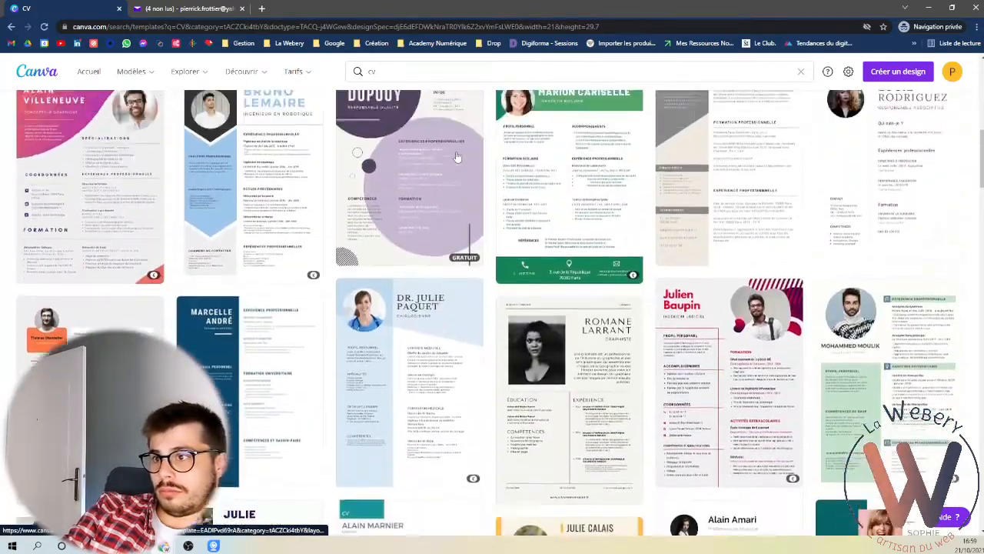
scroll(456, 156, down, 2)
scroll(456, 156, up, 10)
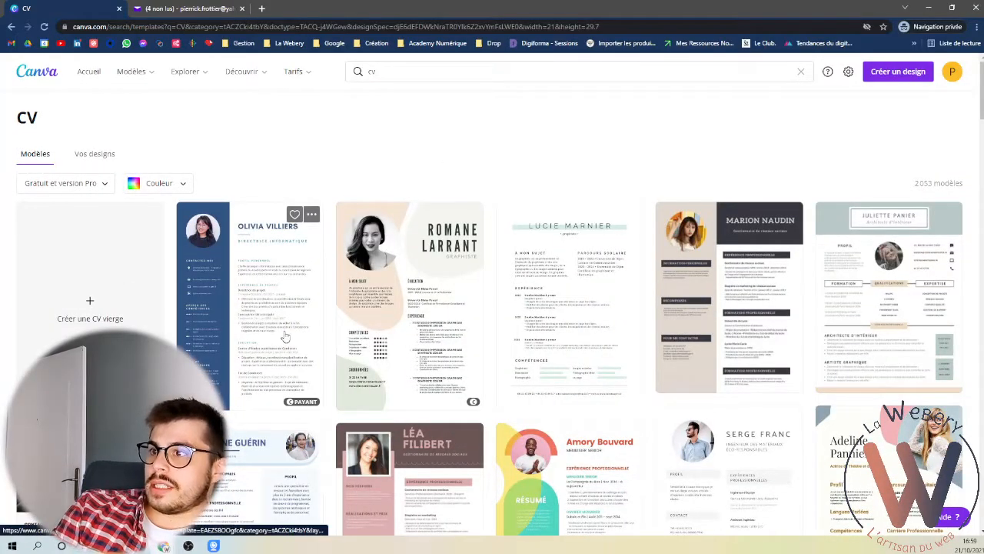
mouse_move(290, 406)
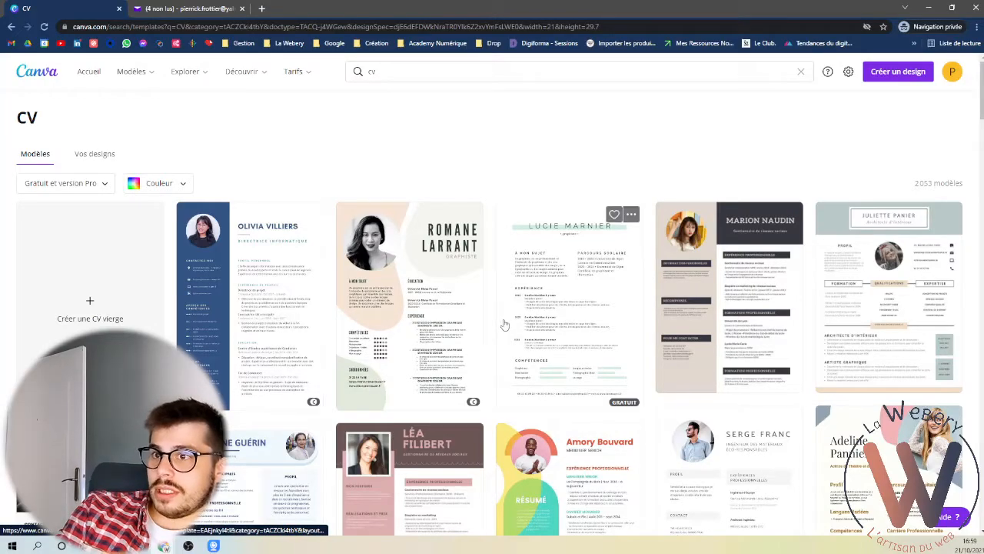
Filter the CV templates to Gratuit only and browse the 1,457 results.
click(96, 189)
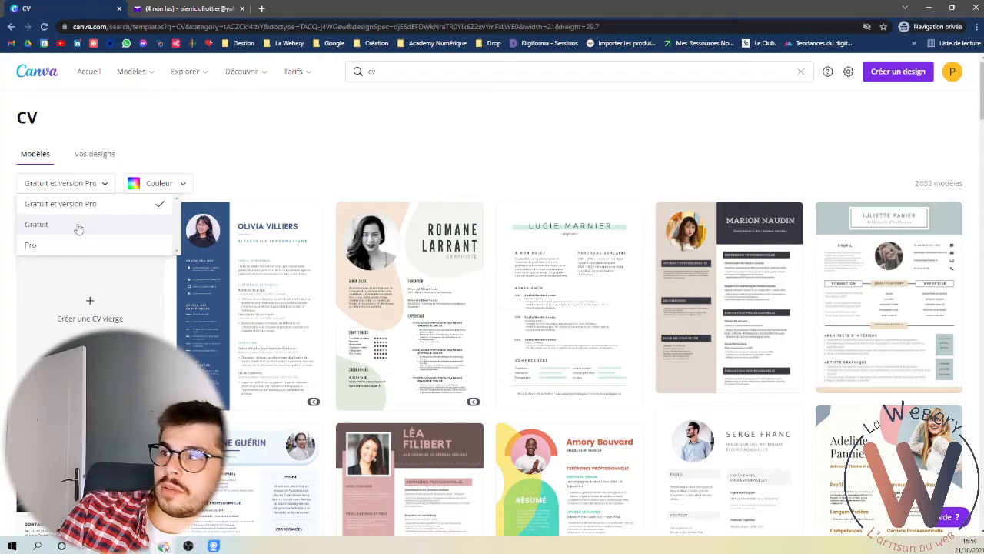
click(78, 227)
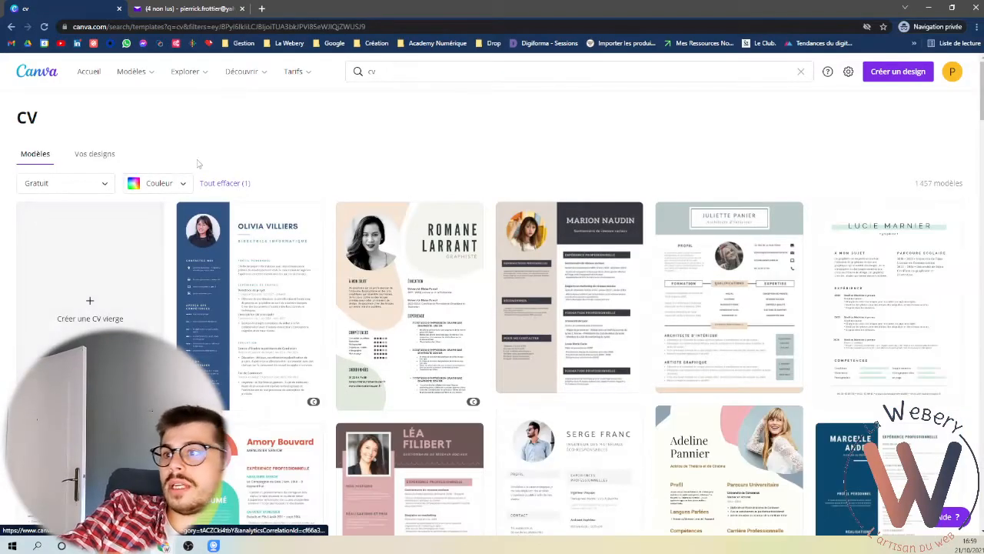
scroll(362, 149, down, 1)
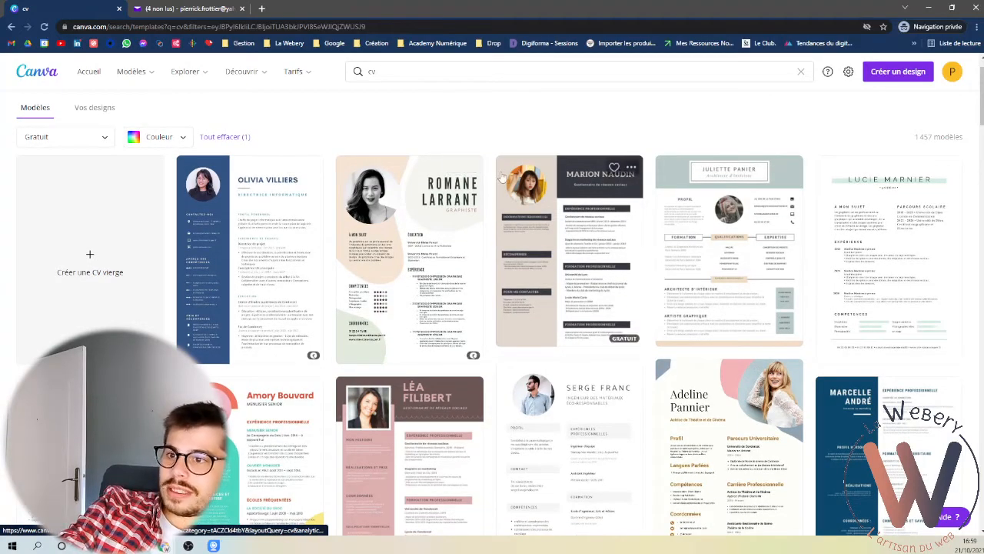
scroll(502, 176, down, 1)
scroll(501, 177, down, 1)
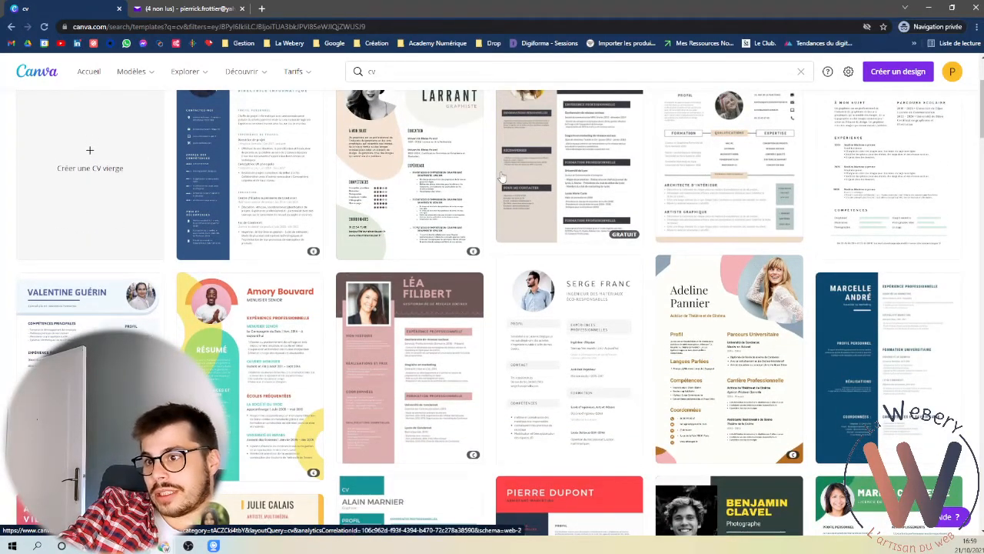
scroll(501, 176, up, 3)
scroll(501, 177, down, 1)
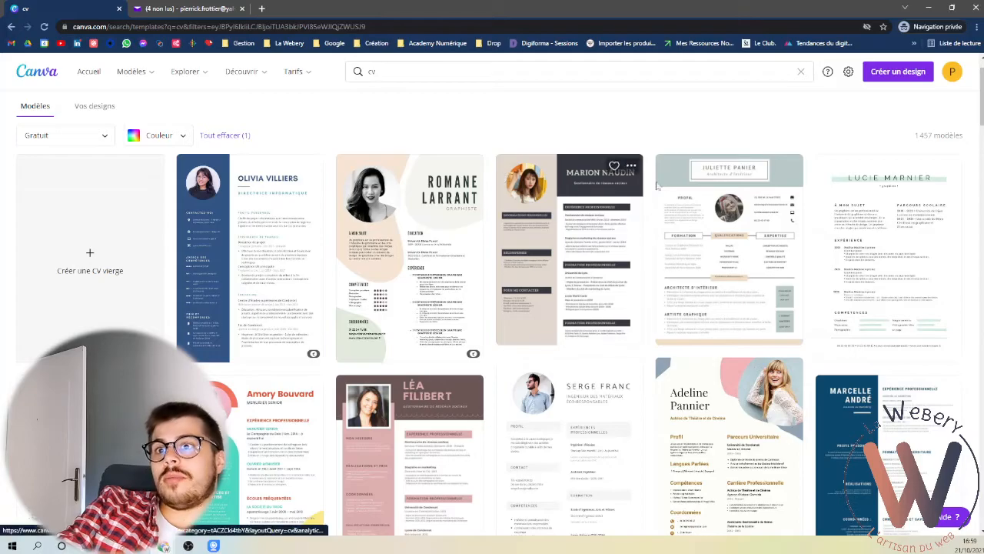
scroll(537, 324, down, 10)
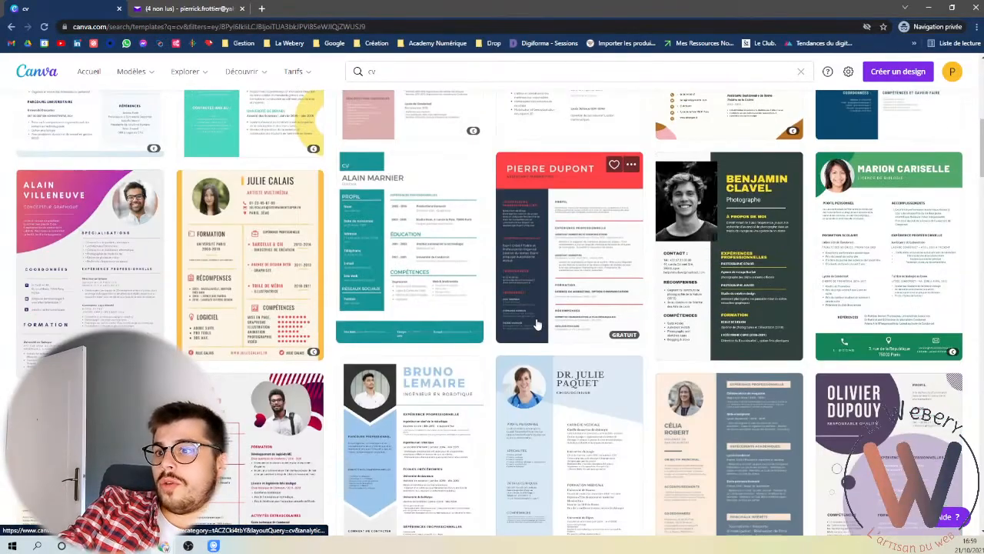
scroll(538, 324, up, 2)
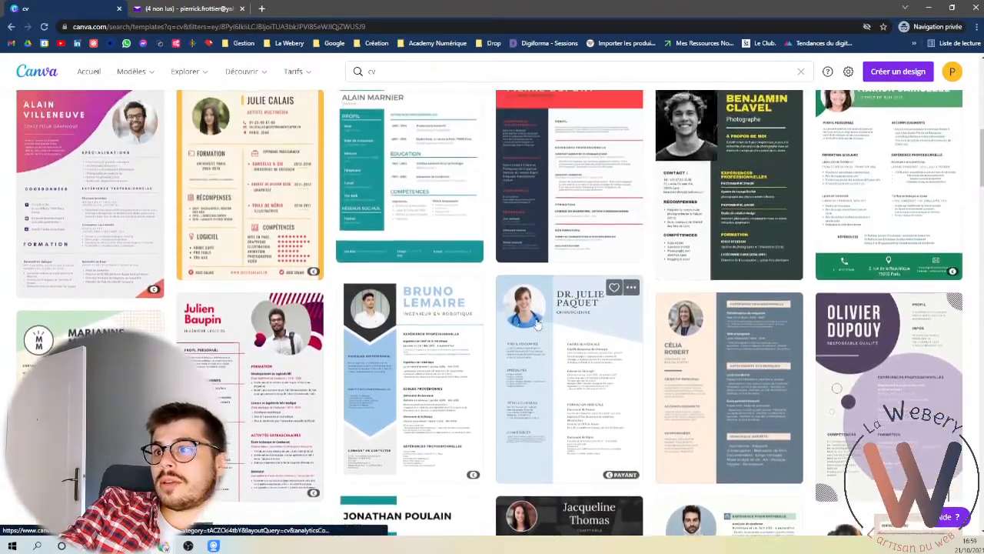
scroll(537, 325, down, 2)
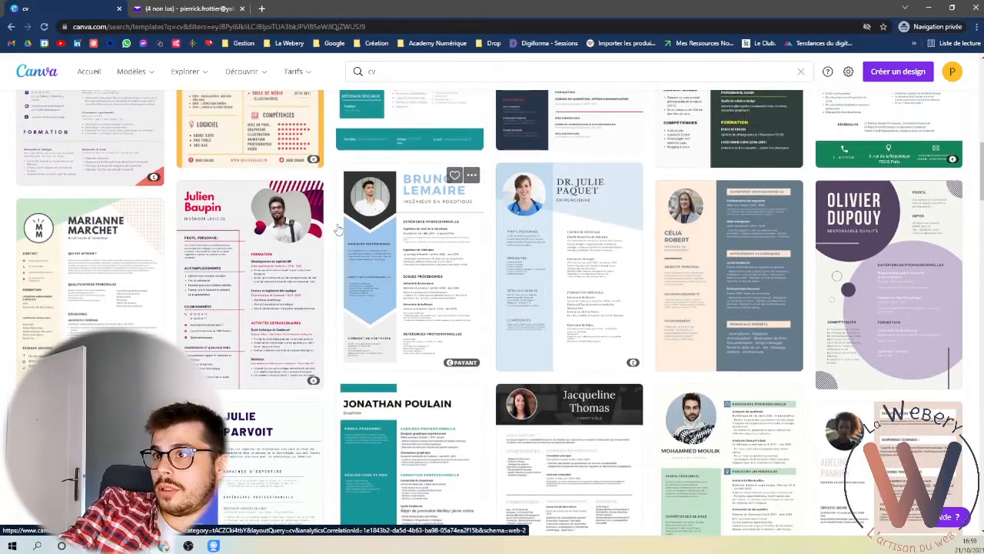
scroll(337, 229, up, 5)
Search 'youtu', browse Vignette YouTube templates and open 'Comment rester en bonne santé cet été'.
click(449, 71)
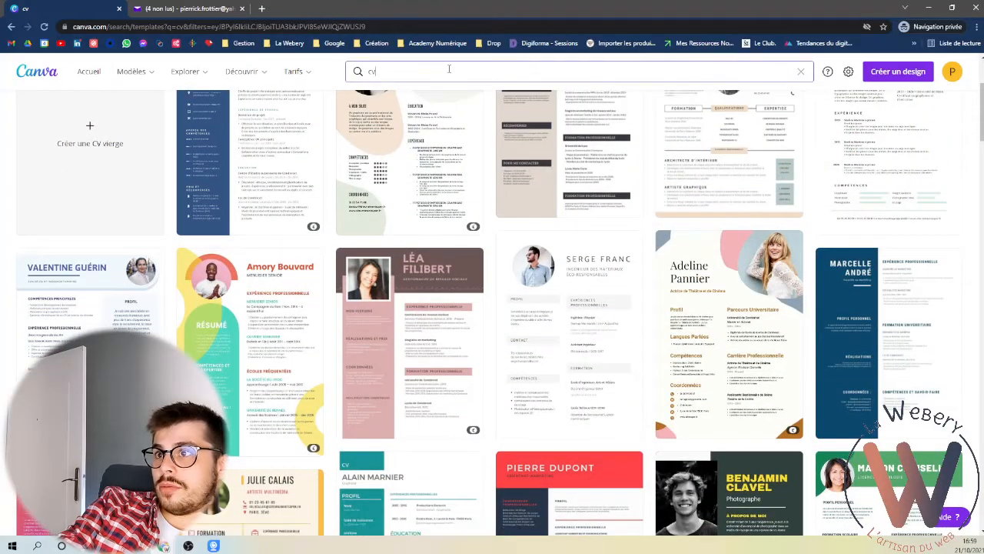
text(youtu)
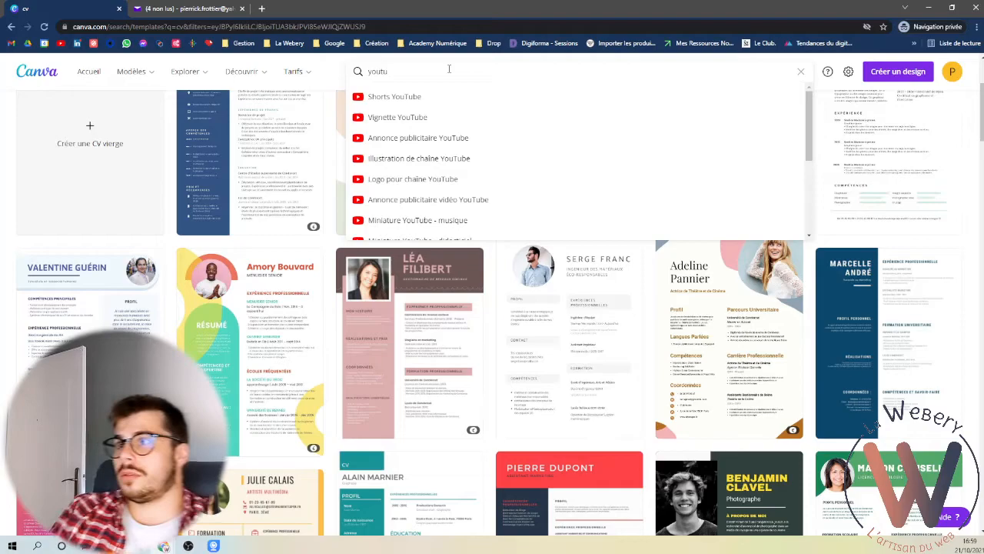
click(441, 121)
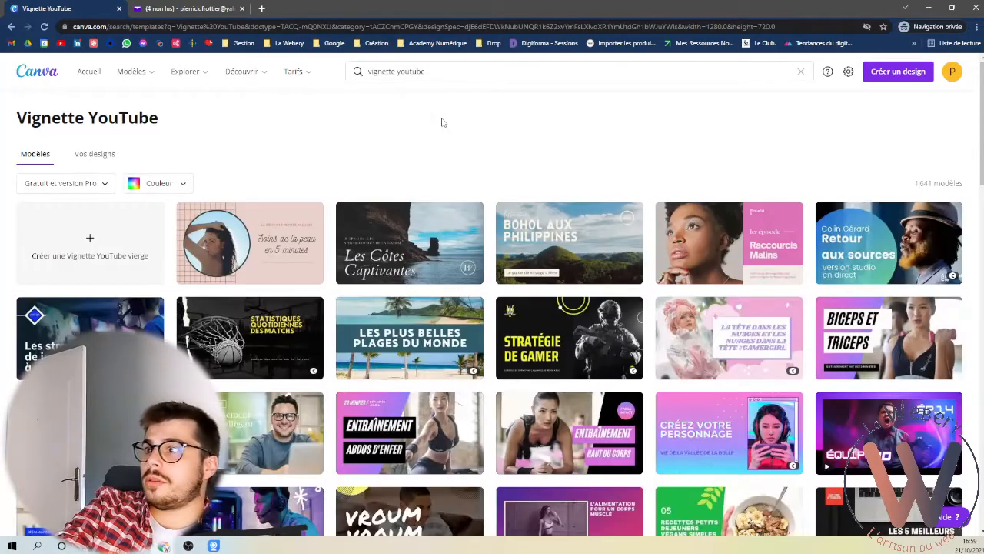
scroll(442, 123, down, 1)
scroll(458, 215, down, 3)
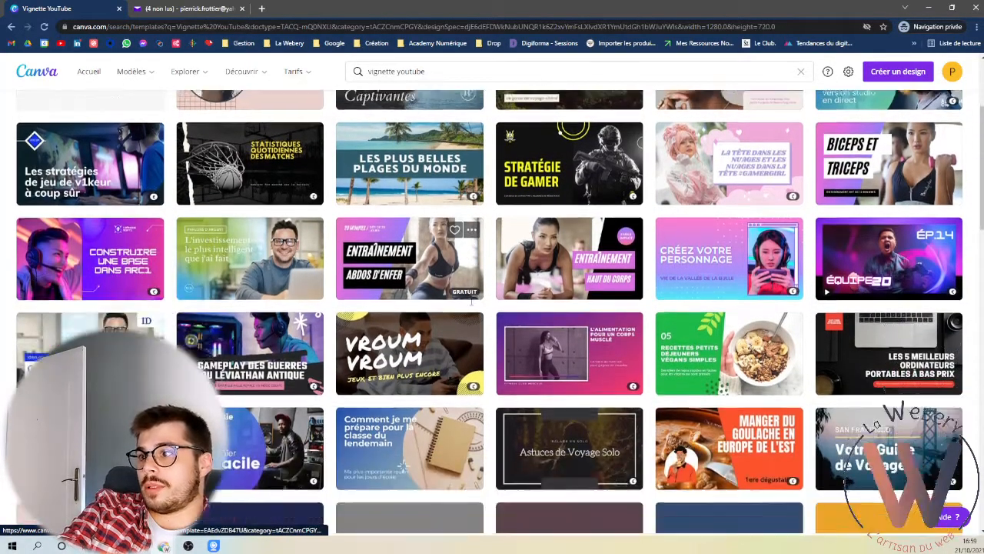
scroll(472, 305, down, 3)
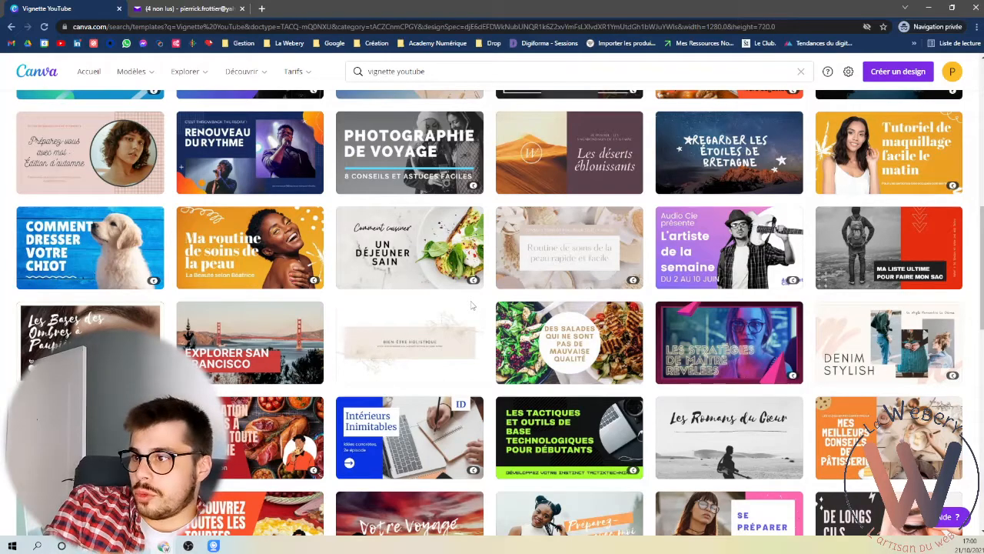
scroll(472, 305, down, 2)
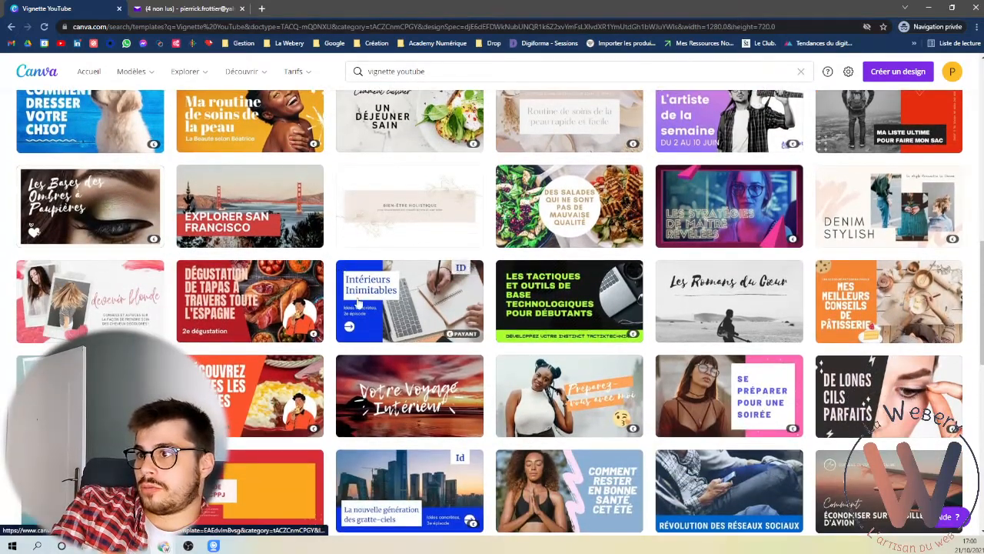
scroll(326, 413, down, 2)
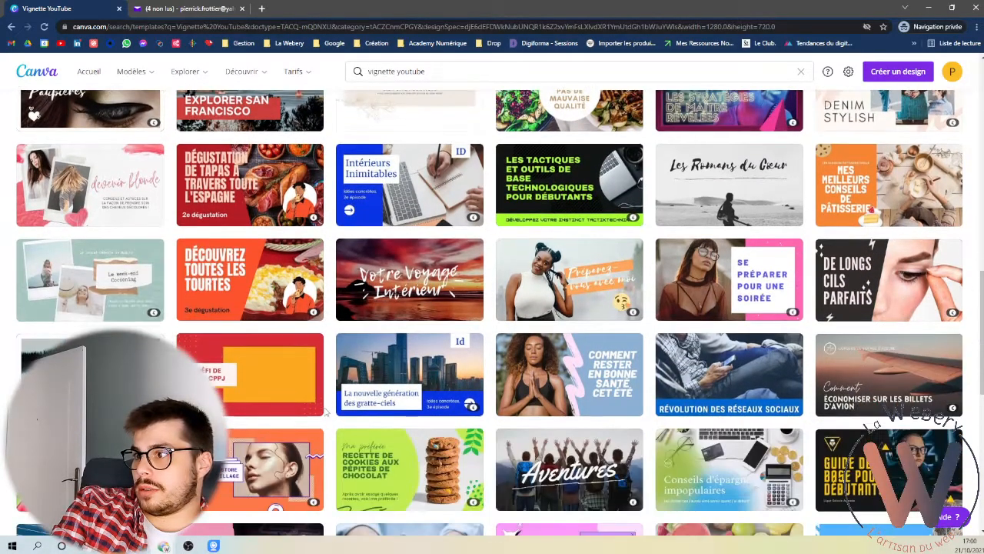
scroll(326, 412, down, 3)
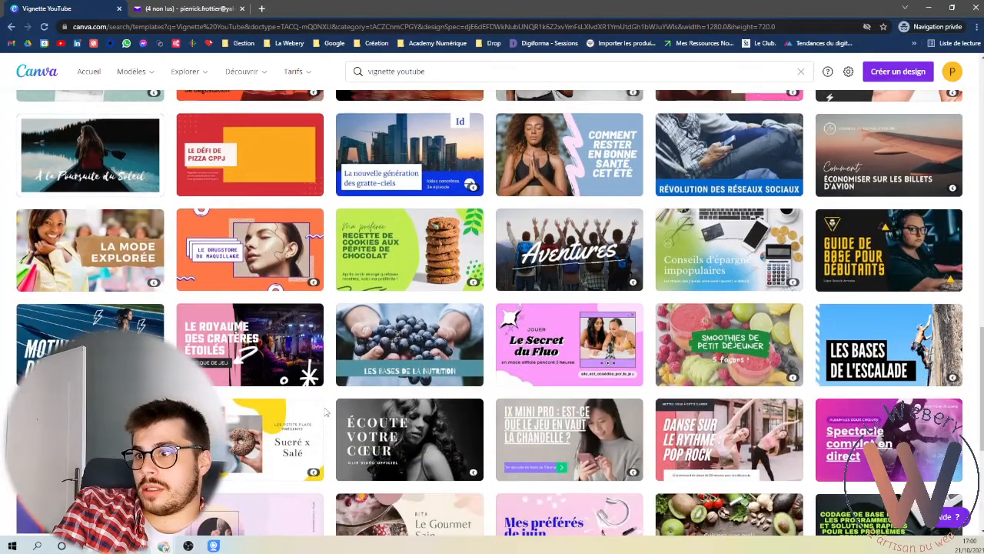
scroll(486, 223, up, 1)
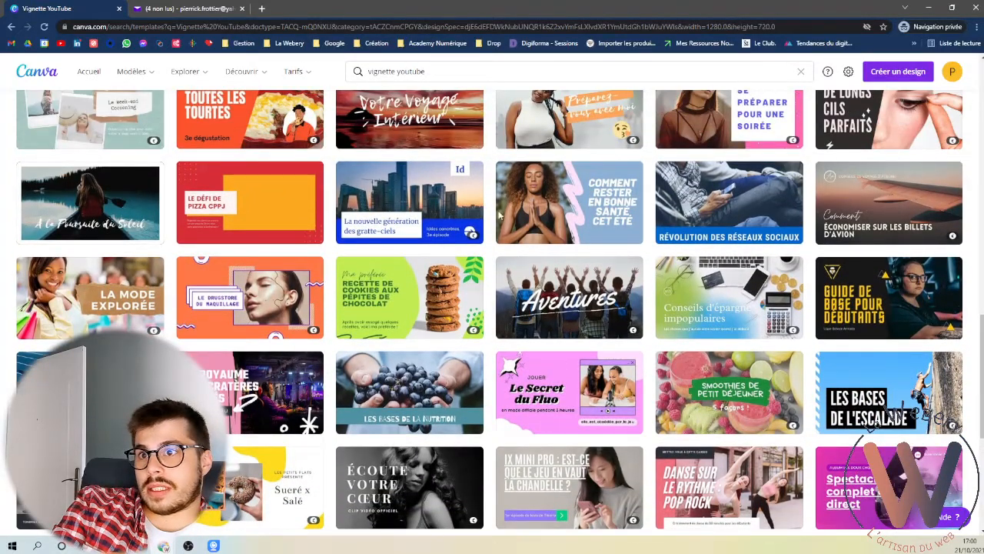
click(549, 212)
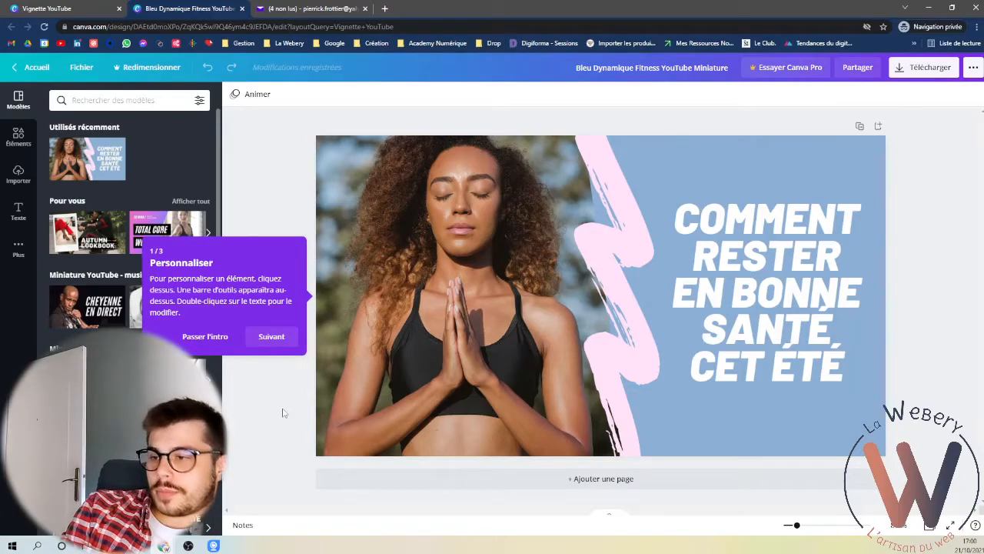
Close the Personnaliser tip and nudge the 'Comment rester en bonne santé cet été' title block upward.
click(215, 338)
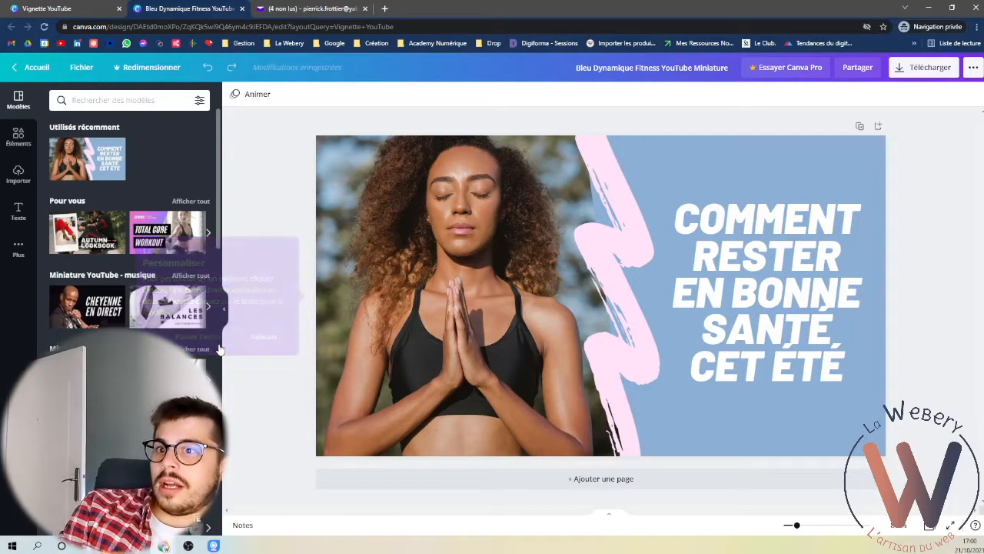
click(708, 246)
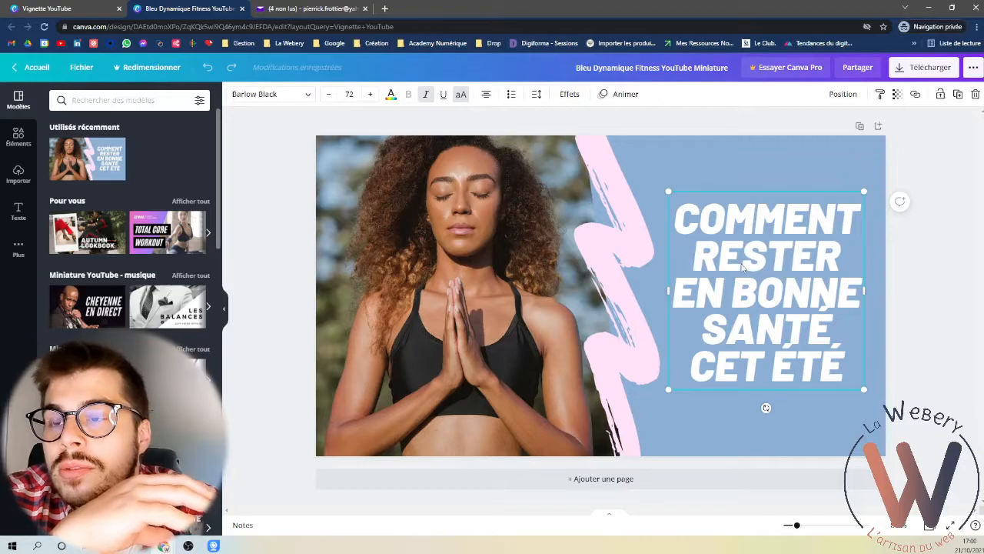
mouse_move(741, 267)
mouse_down()
mouse_move(607, 277)
mouse_move(725, 267)
mouse_move(718, 245)
mouse_move(714, 270)
mouse_move(743, 259)
mouse_up()
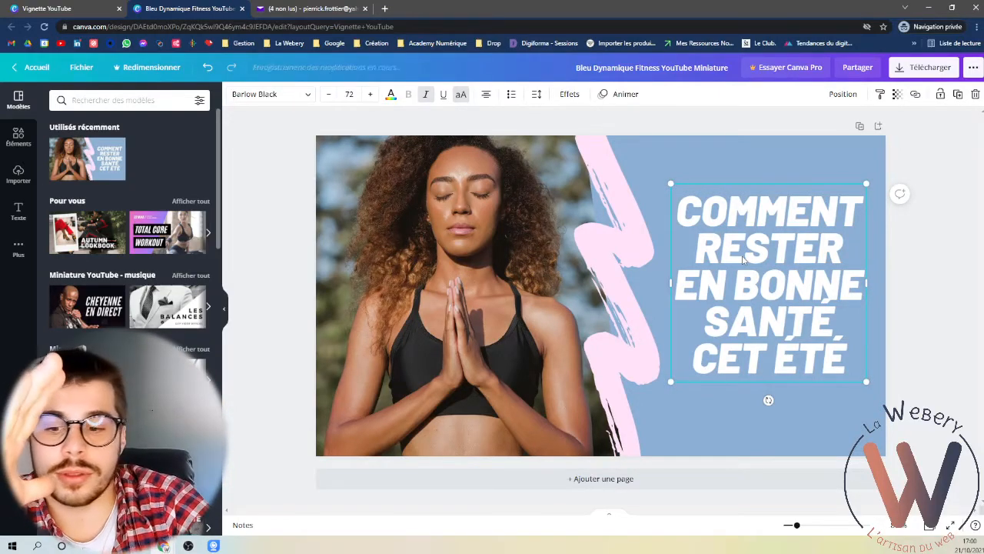
drag(742, 260, 740, 264)
Undo an accidental move of the pink brush stroke, deselect it, and collapse the Modèles panel.
click(638, 256)
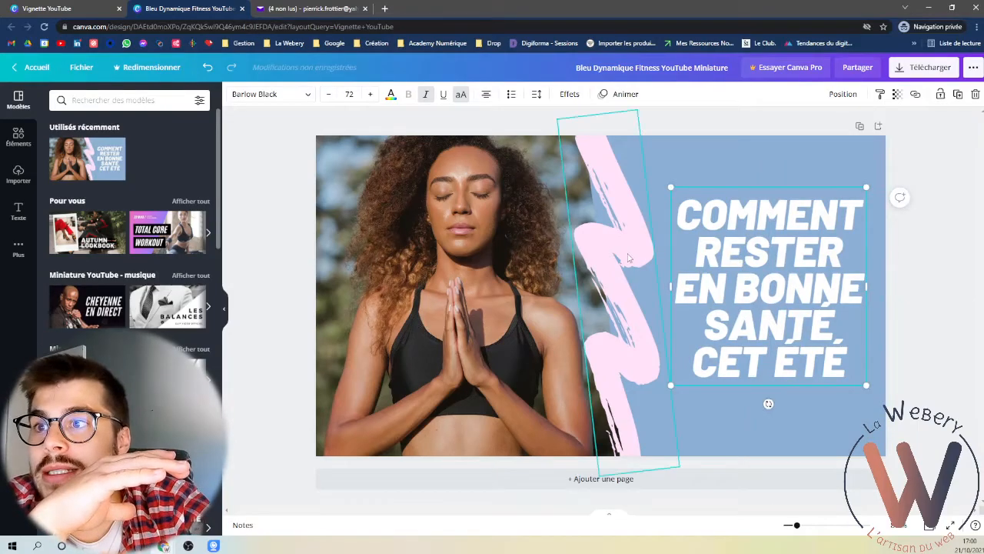
mouse_move(616, 256)
mouse_down()
mouse_move(521, 254)
mouse_move(624, 253)
mouse_up()
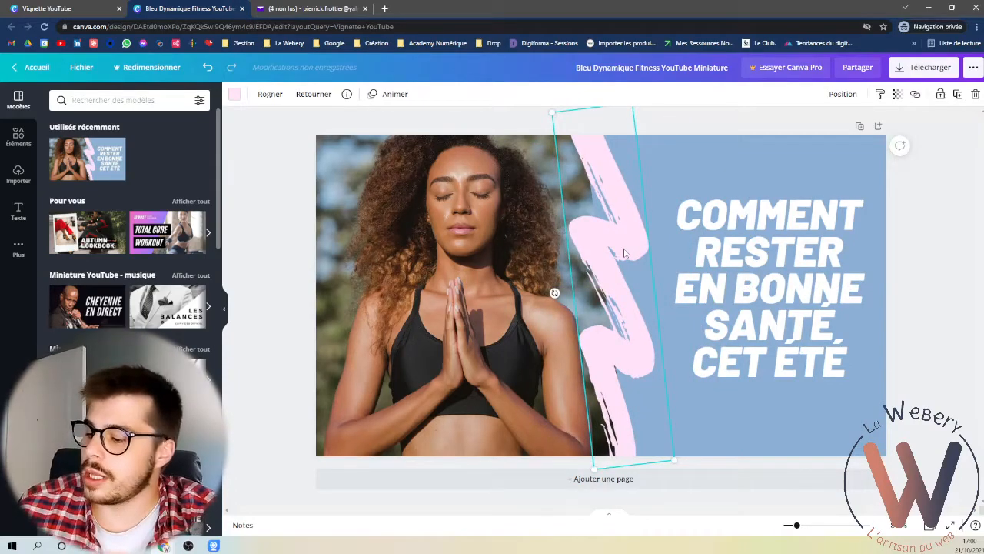
key(ctrl+z)
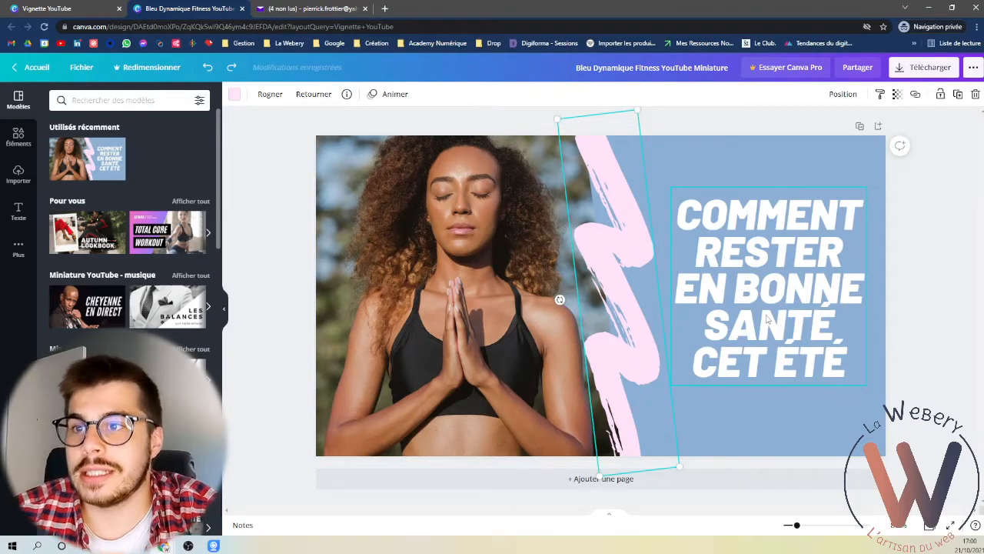
click(926, 374)
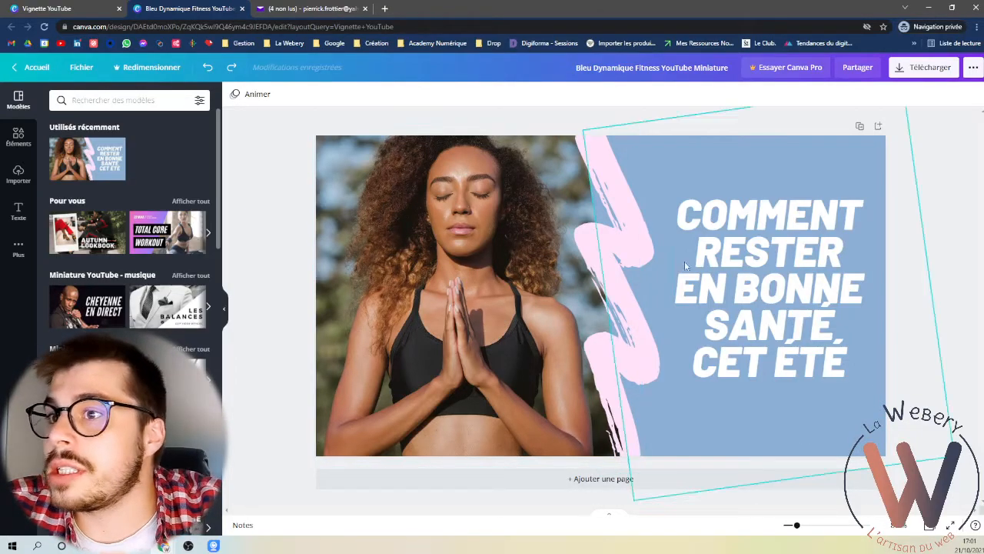
click(223, 315)
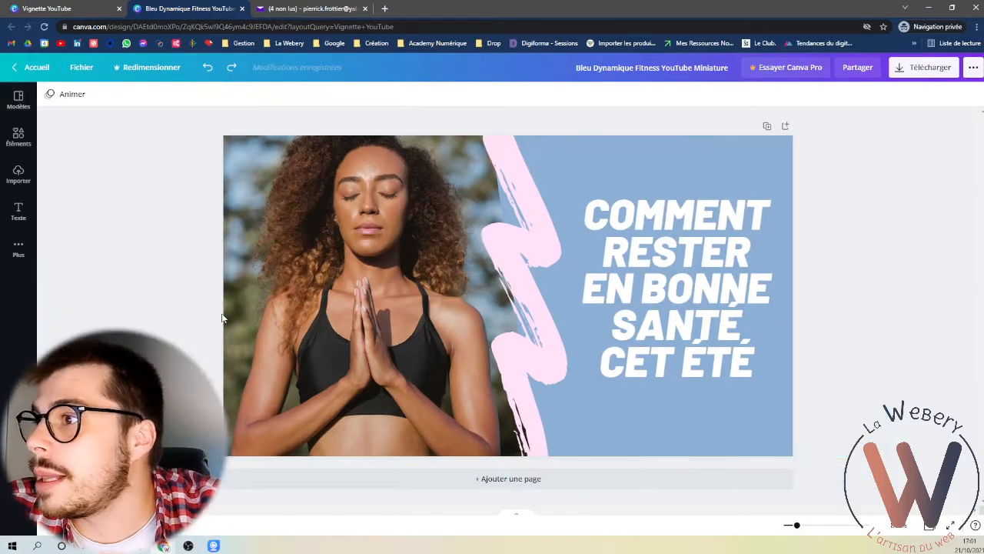
Retype the title as 'CANVA', with 'CRÉER DES SUPPORTS FACILEMENT ET GRATUIT' on a new line.
click(650, 267)
click(650, 267)
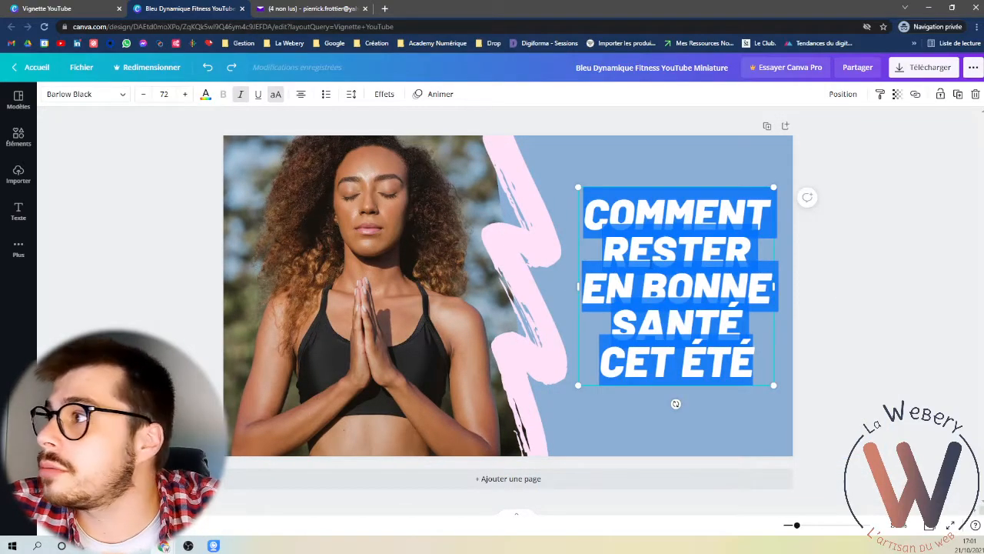
text(CRÉAT)
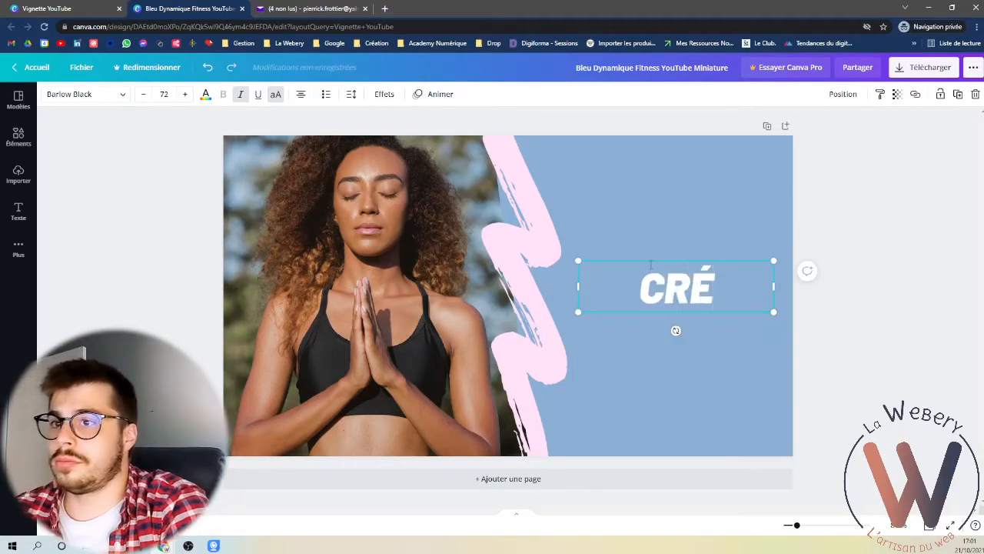
key(BackSpace)
key(BackSpace)
text(ER)
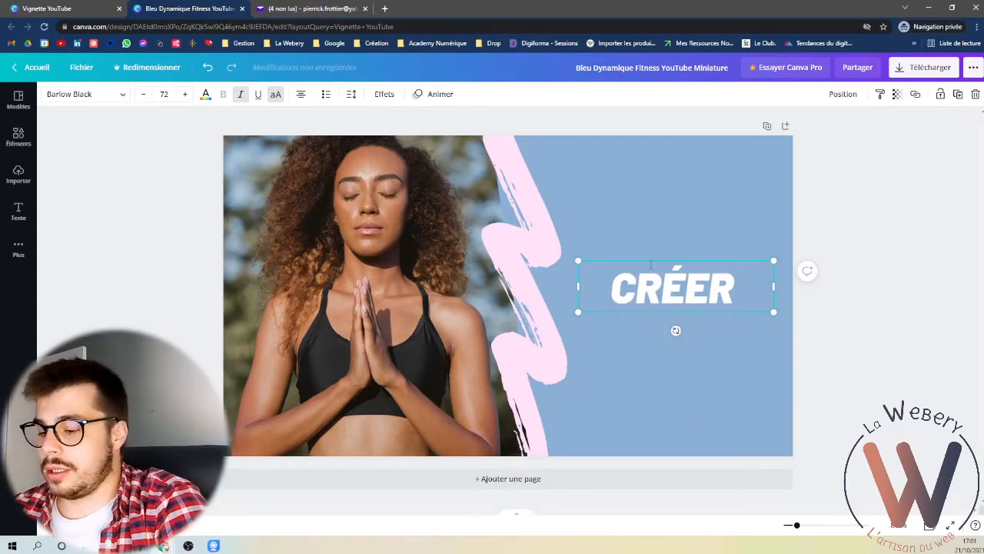
key(BackSpace)
key(BackSpace)
key(BackSpace)
key(BackSpace)
key(BackSpace)
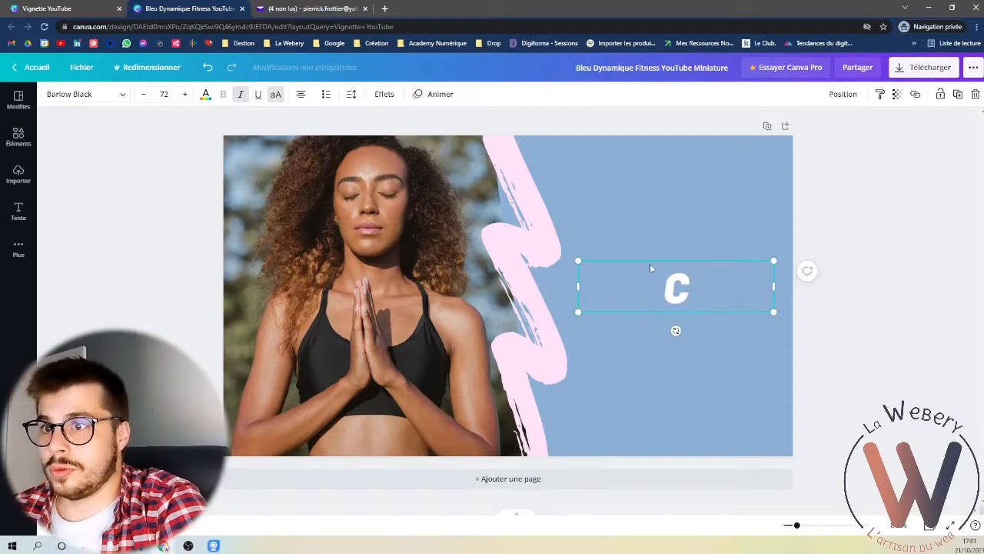
text(CANCA)
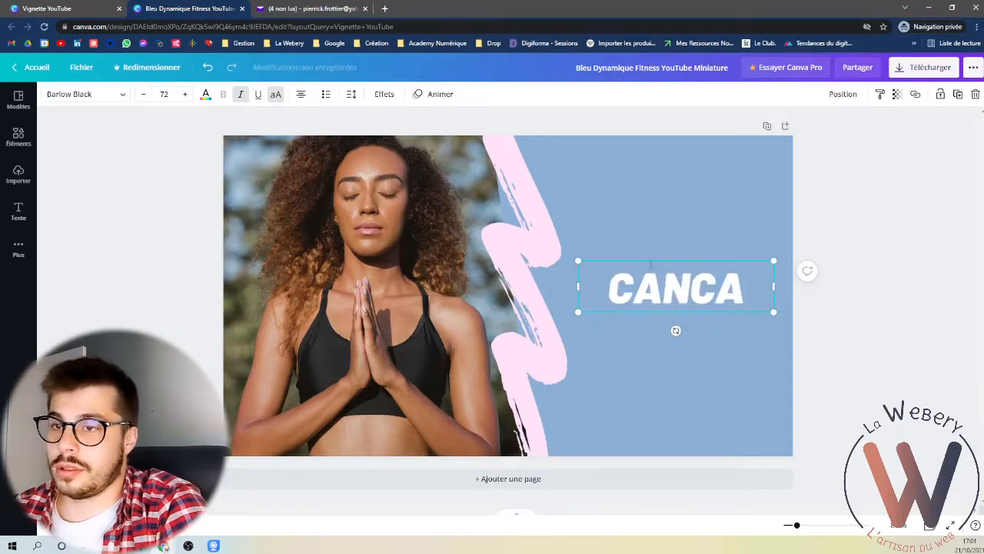
key(BackSpace)
key(BackSpace)
text(VA)
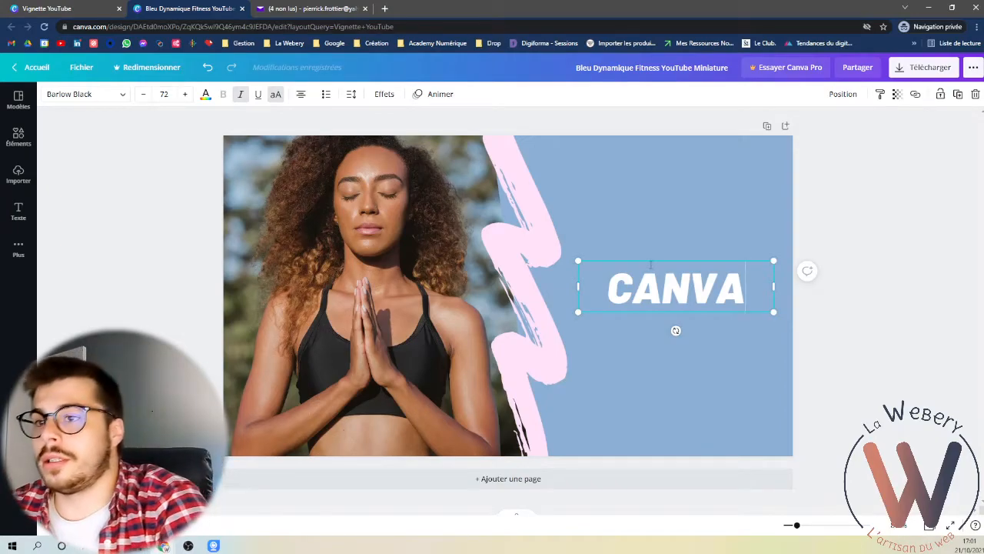
key(Return)
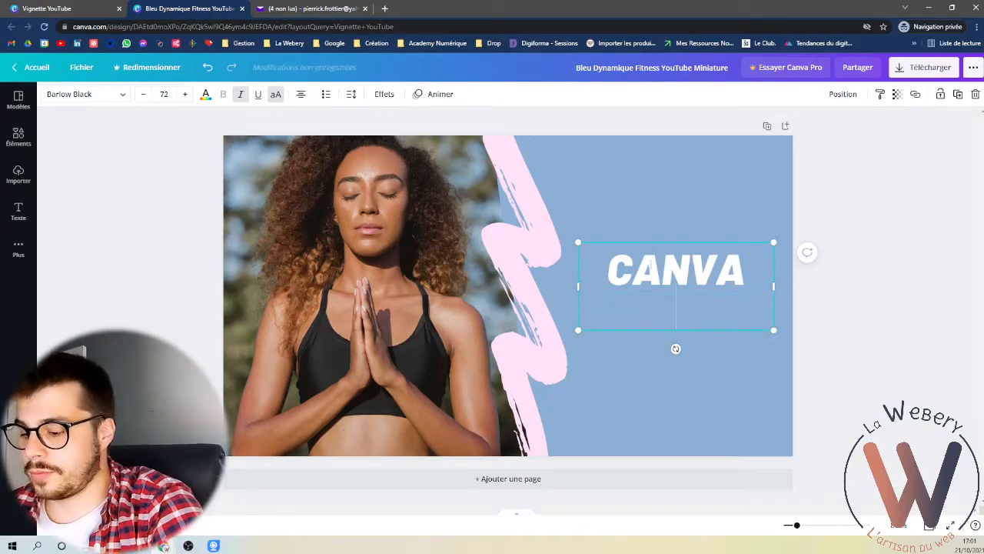
text(CRÉER DES S)
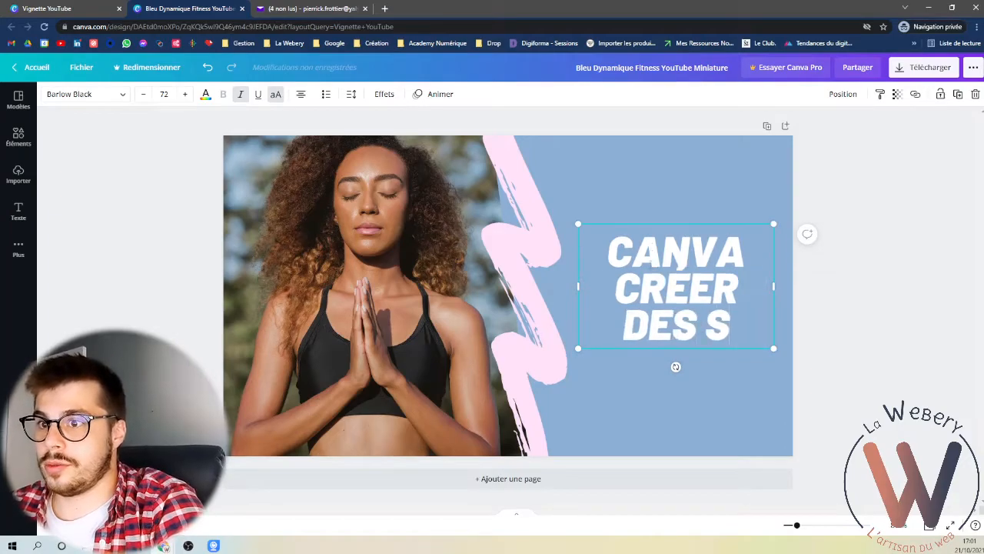
text(UPPORTS)
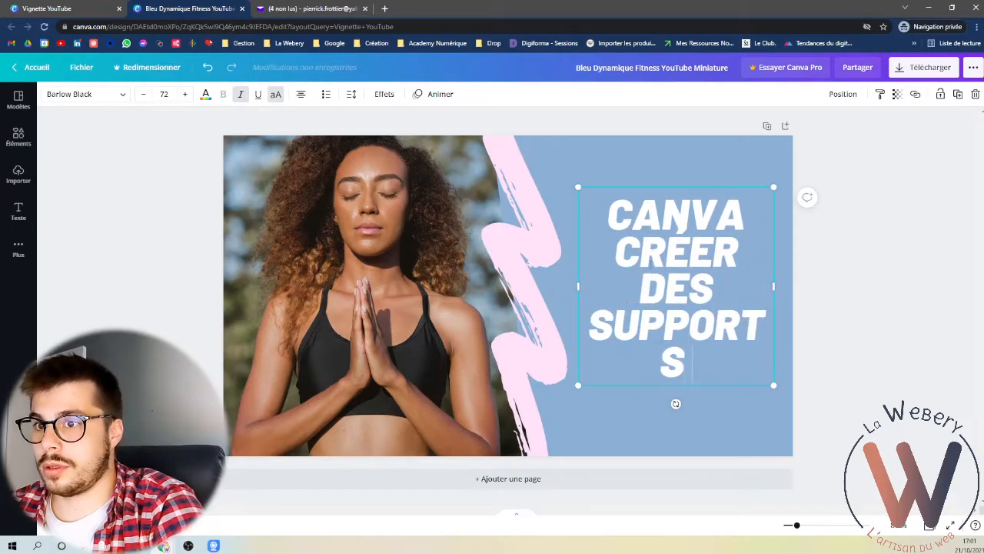
text( FACI)
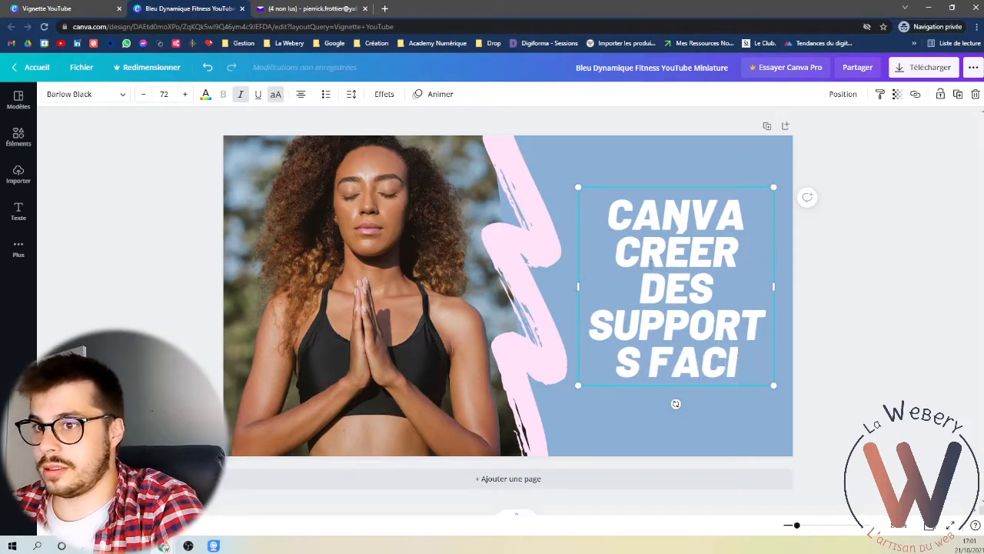
text(LEMENT ET)
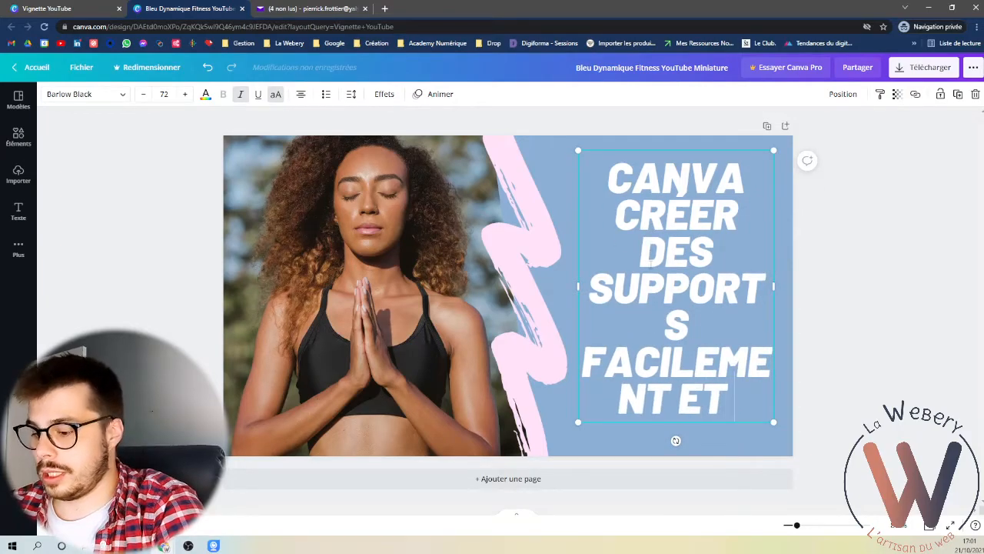
text( GRATUIT)
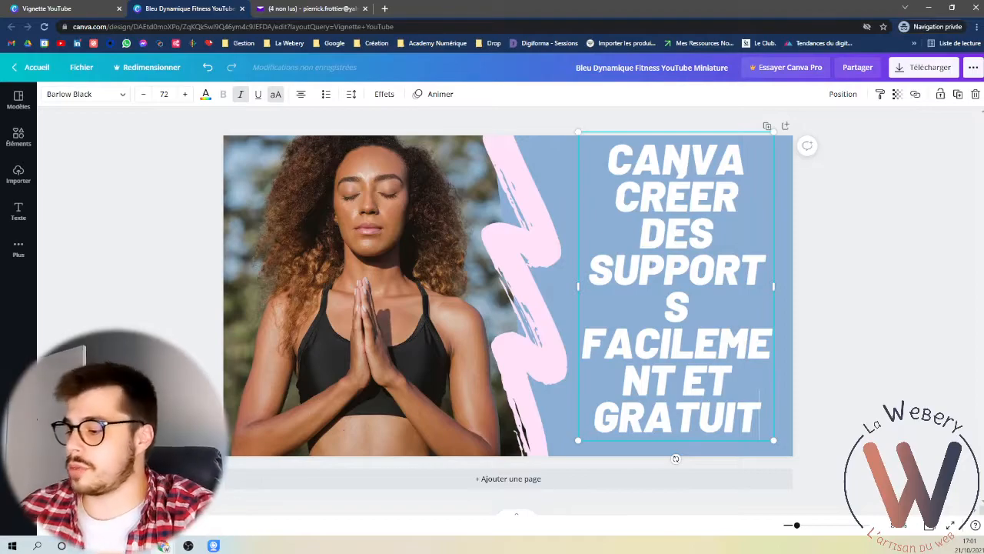
key(ctrl+a)
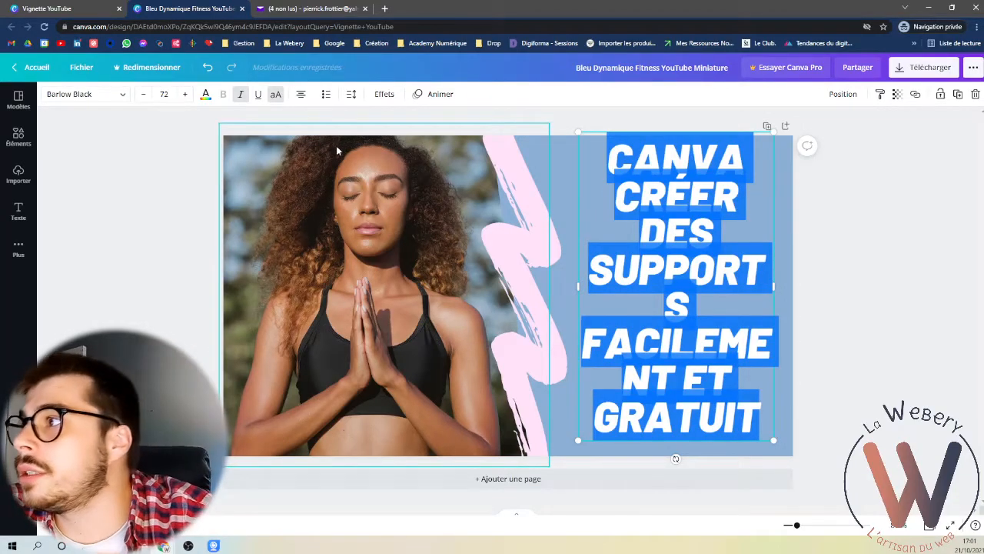
click(156, 94)
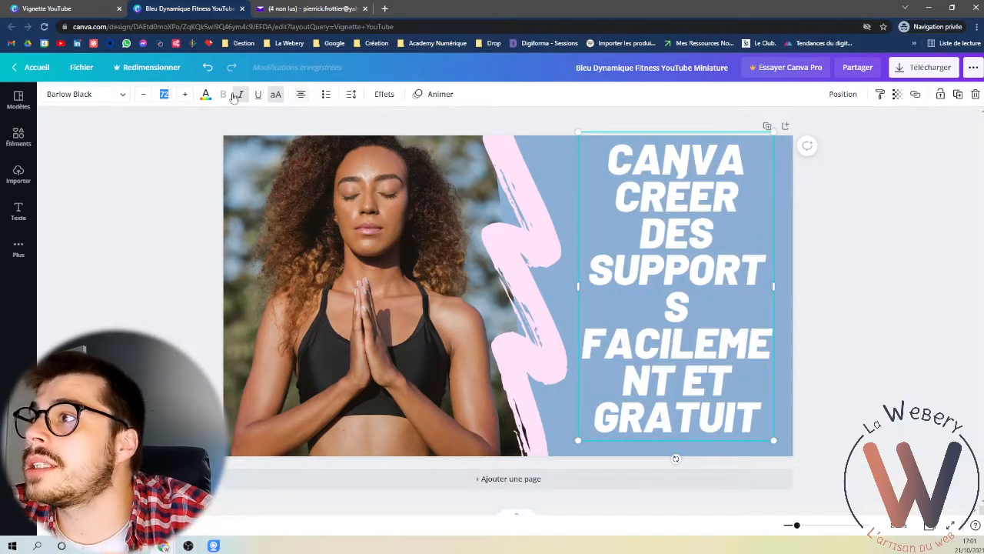
Reduce the title's font size step by step down to 60.
click(146, 100)
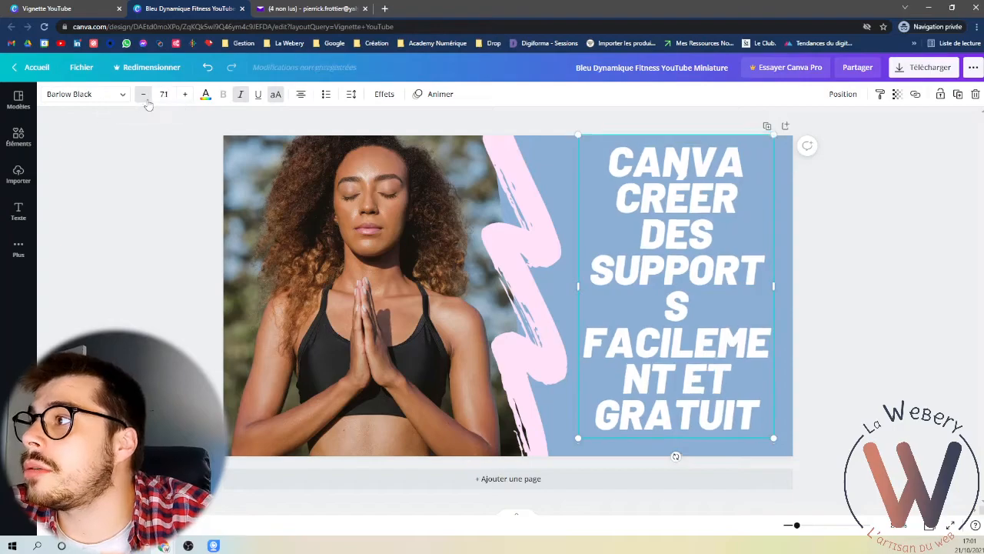
click(147, 100)
click(146, 100)
click(146, 100)
click(146, 100)
click(147, 100)
click(145, 101)
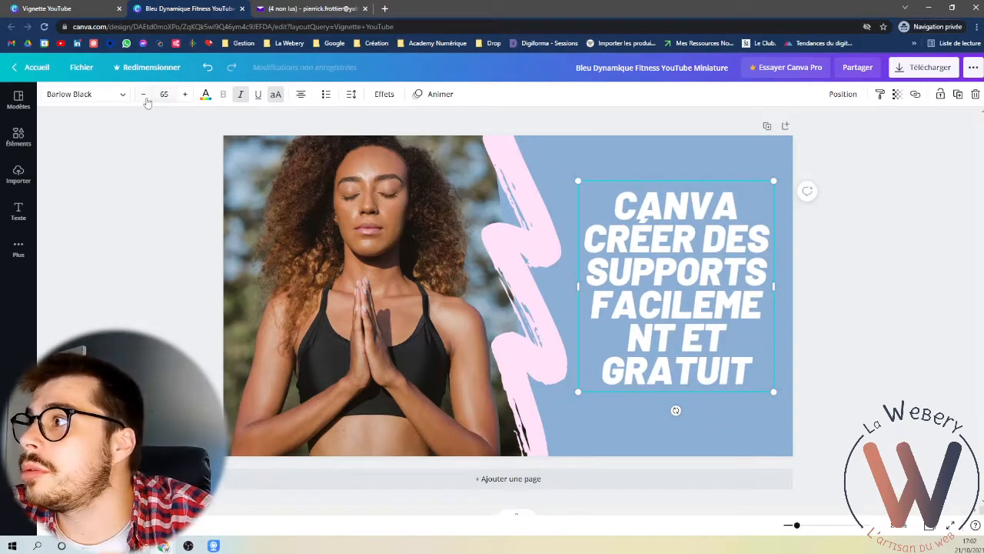
click(143, 100)
click(143, 100)
click(143, 100)
click(144, 101)
click(143, 100)
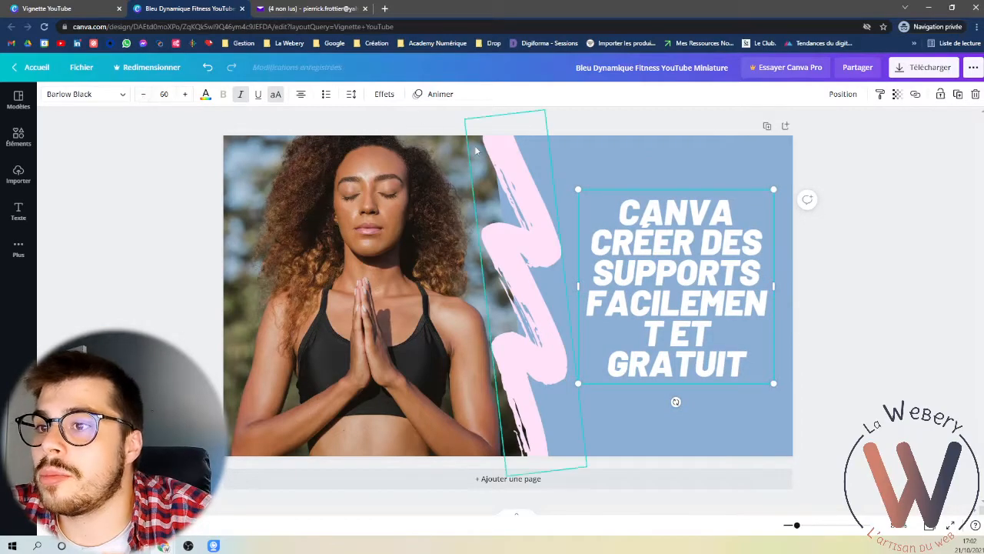
Widen the title box so FACILEMENT fits on one line, then shift it slightly right and down.
drag(575, 287, 532, 299)
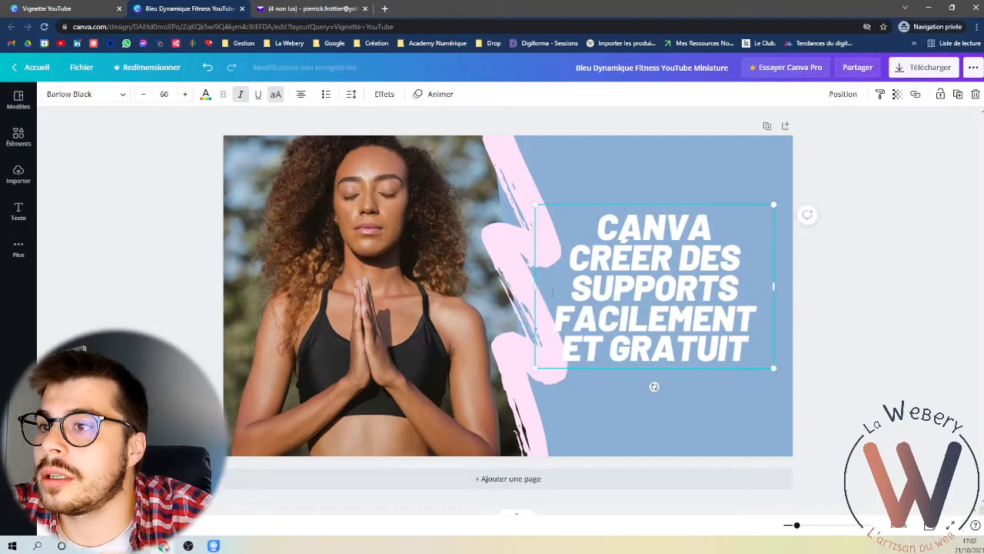
click(853, 223)
click(703, 296)
mouse_move(703, 296)
mouse_down()
mouse_move(716, 301)
mouse_move(714, 289)
mouse_move(715, 300)
mouse_up()
Select the rotated blue background shape and bring up its custom colour picker showing #8CAFD4.
click(705, 202)
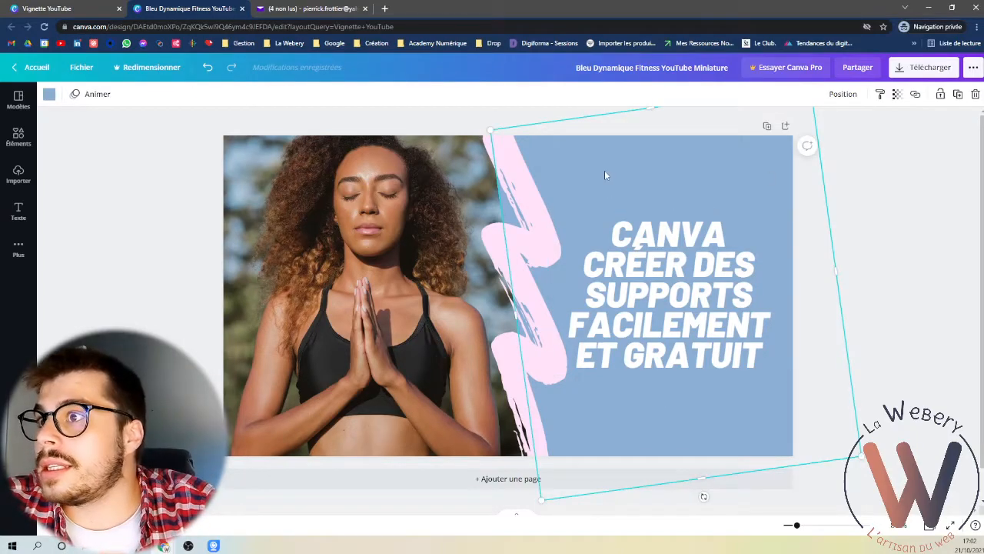
click(48, 94)
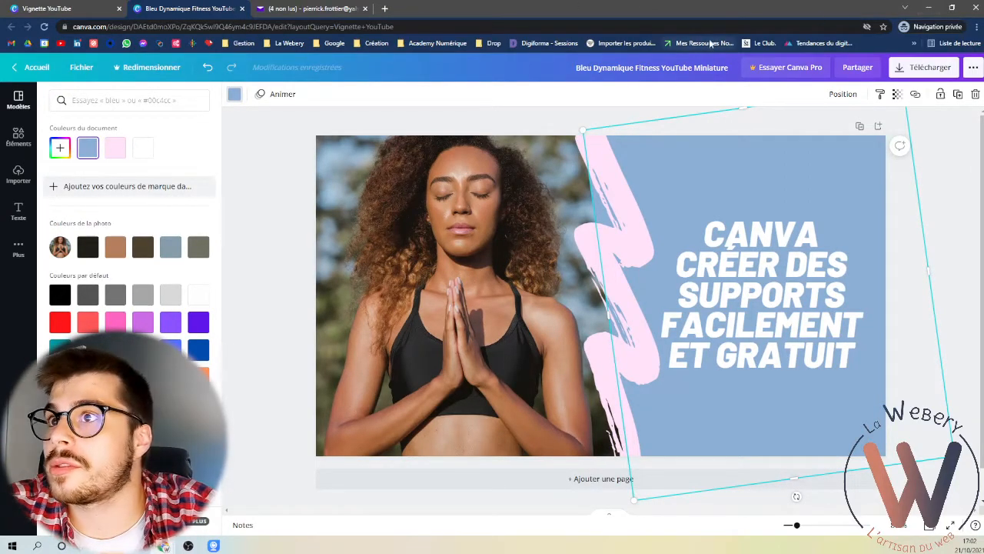
click(62, 152)
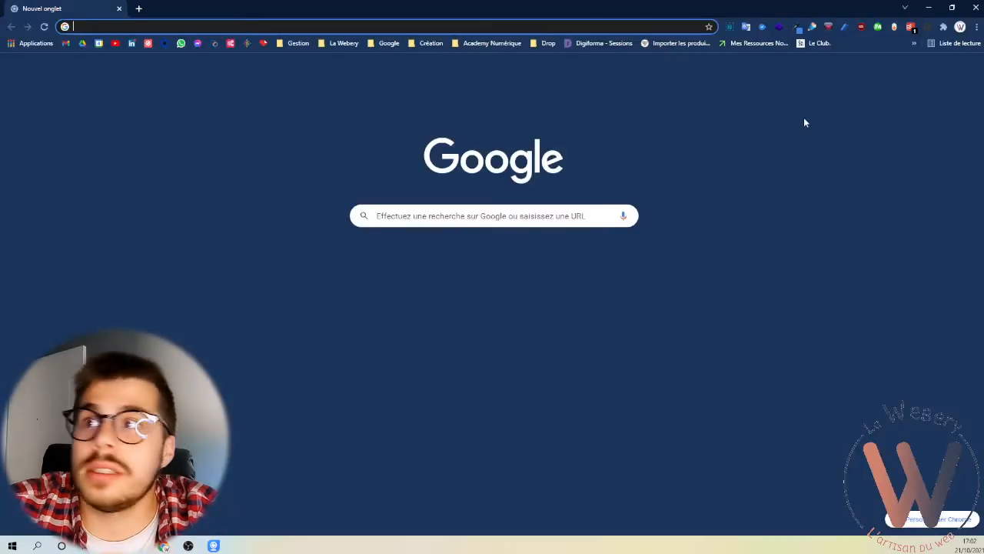
Drag the blank new-tab Chrome window aside to reveal the Canva editor.
drag(779, 11, 983, 103)
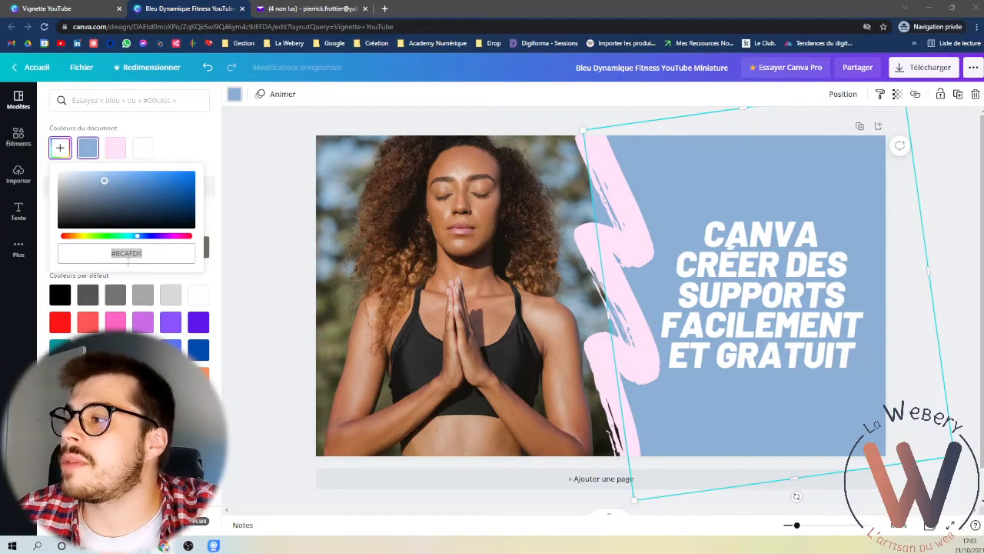
Set the background shape's hex colour to dark slate navy #3B4358, dismissing the Canva Pro pop-up.
click(129, 253)
text(#3D4358)
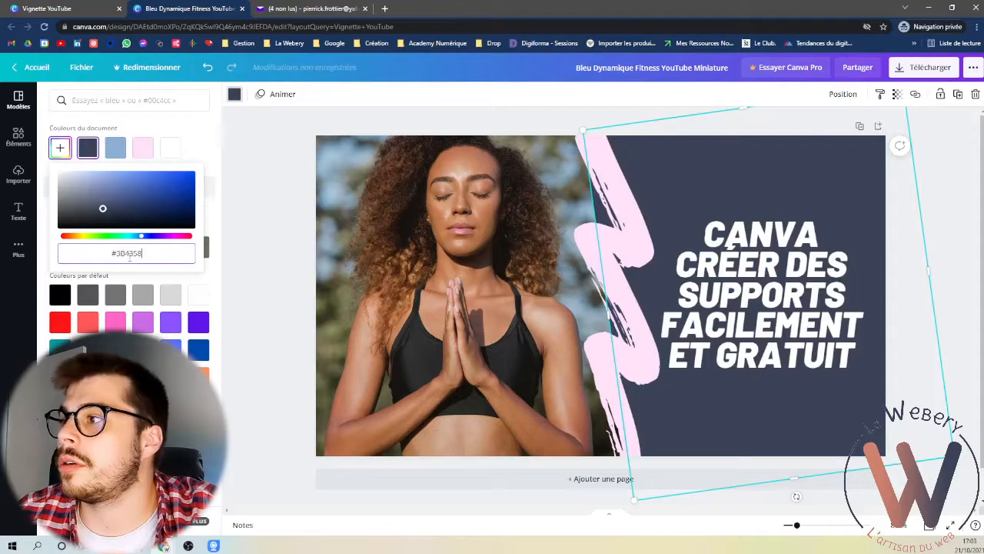
key(Return)
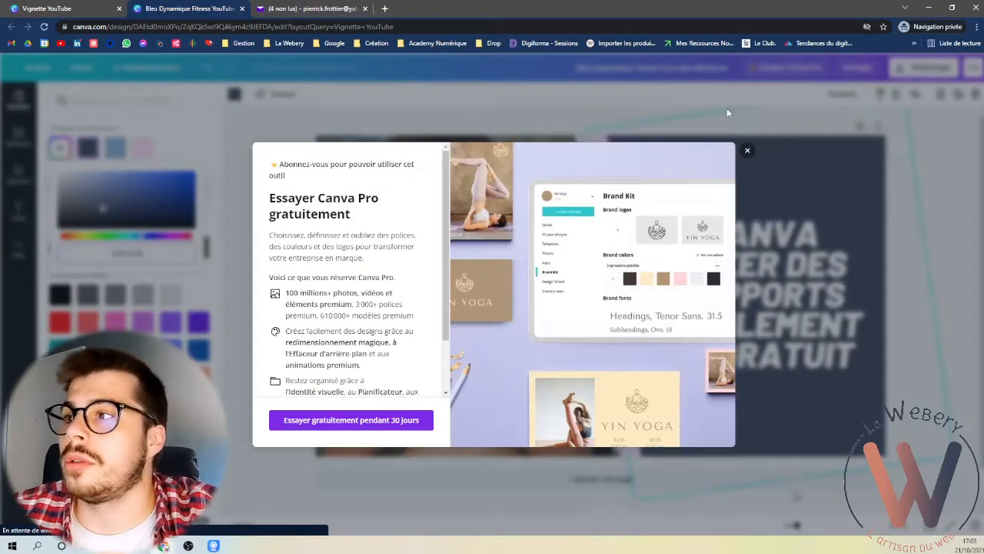
click(749, 150)
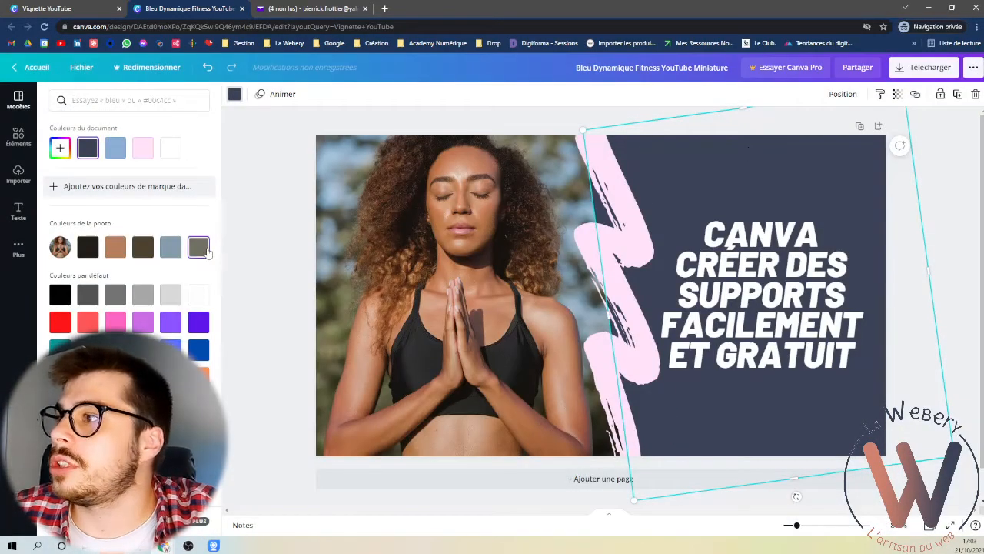
click(61, 149)
text(#0A1E54)
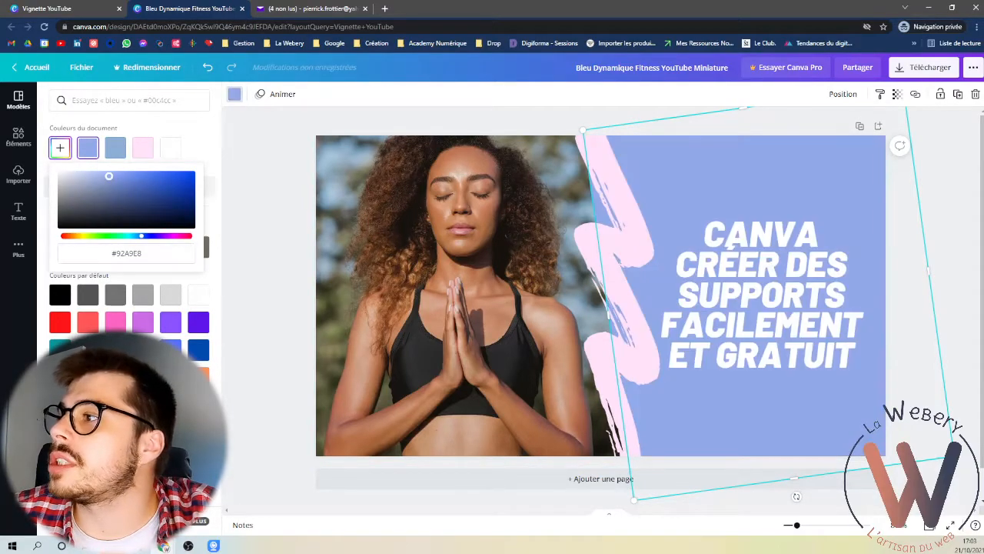
drag(179, 209, 121, 214)
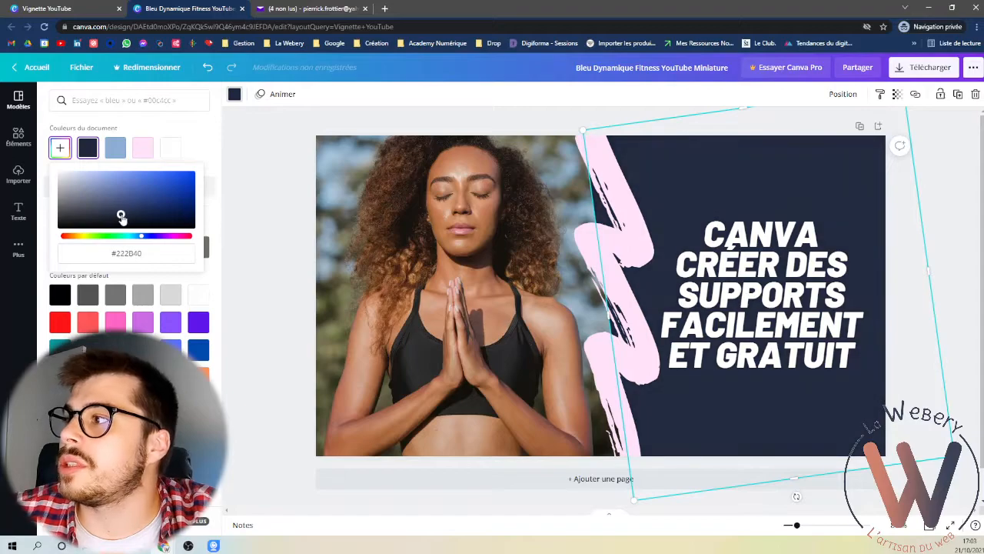
click(126, 253)
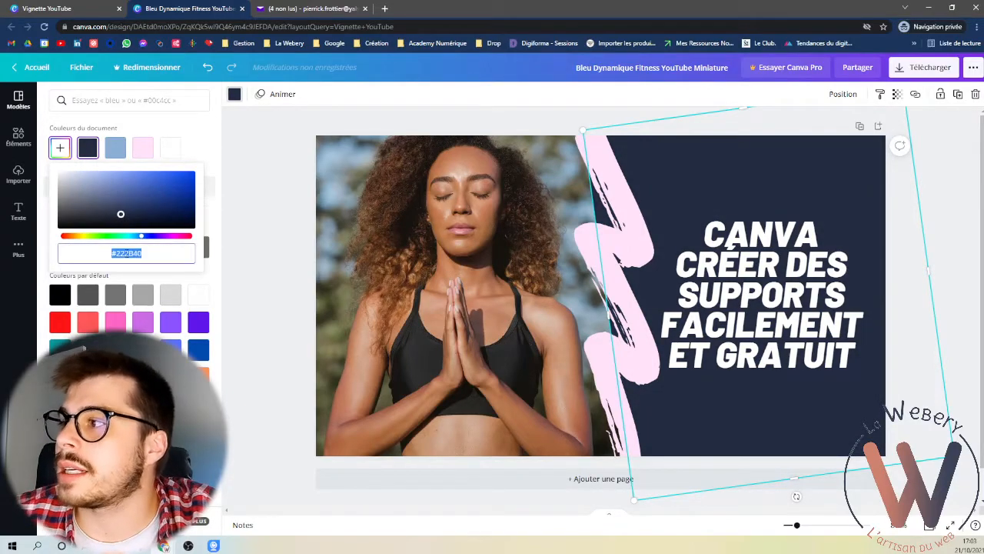
text(#3B4358)
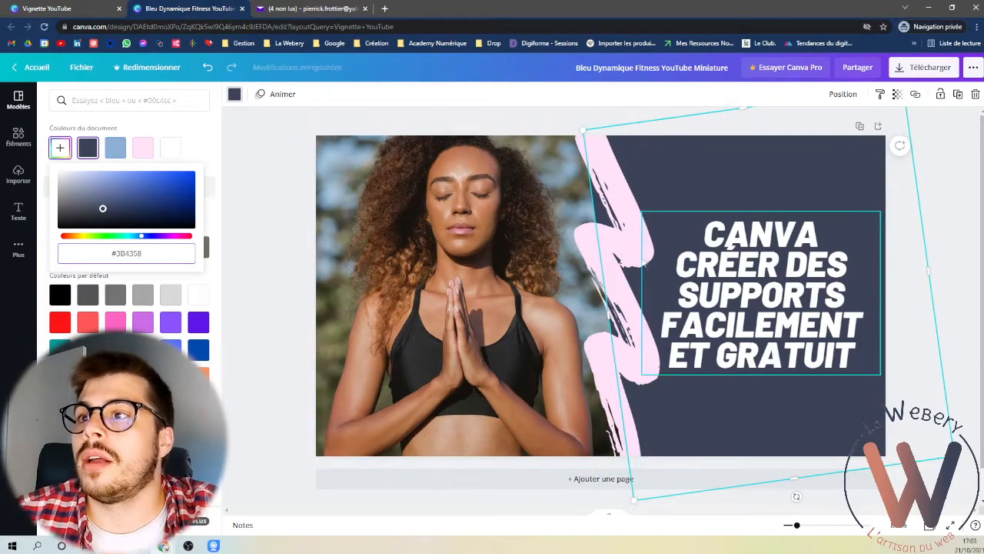
Shrink, move, tilt and stretch the pink brush stroke along the photo's edge.
click(640, 264)
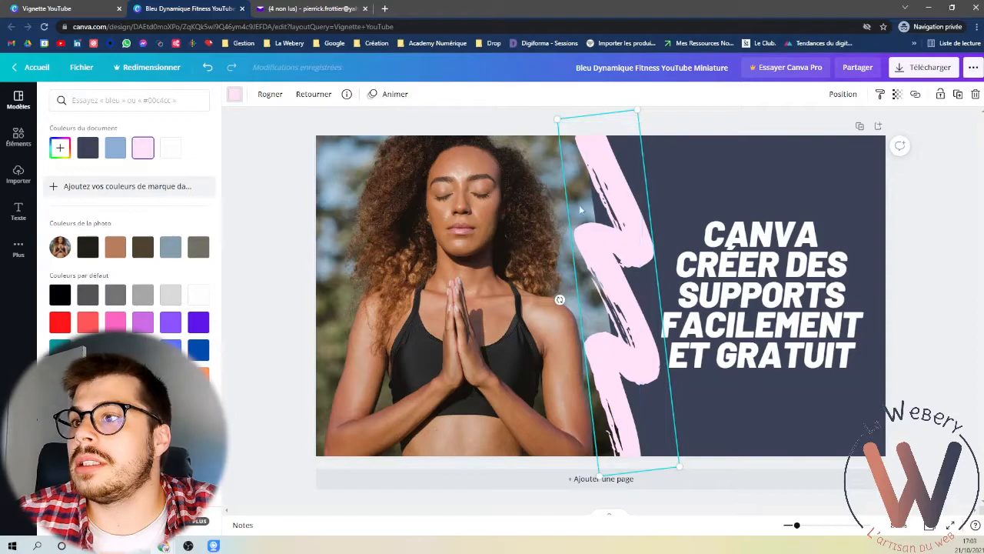
drag(559, 120, 582, 147)
drag(618, 217, 588, 198)
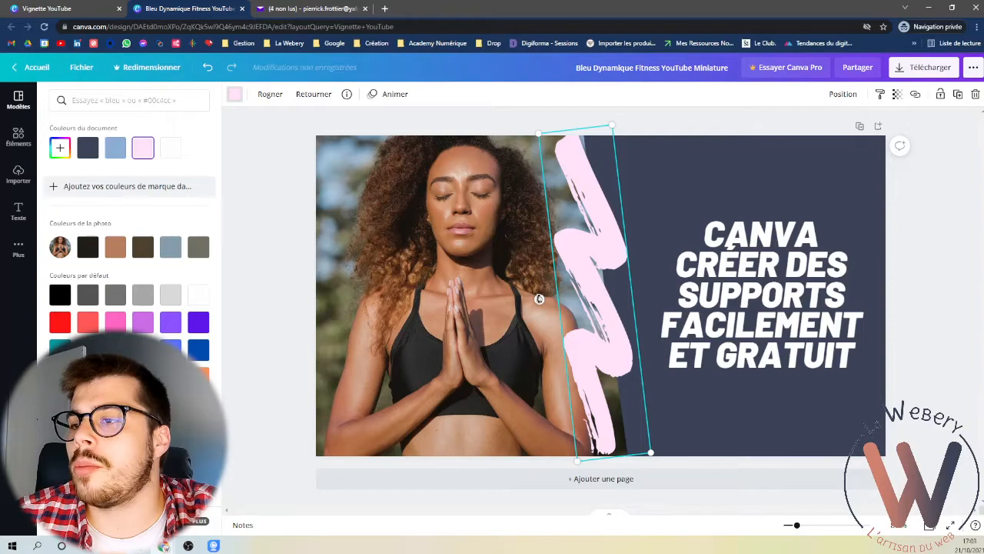
mouse_move(539, 299)
mouse_down()
mouse_move(562, 323)
mouse_move(576, 262)
mouse_move(542, 387)
mouse_move(627, 404)
mouse_move(722, 372)
mouse_move(718, 315)
mouse_move(668, 282)
mouse_up()
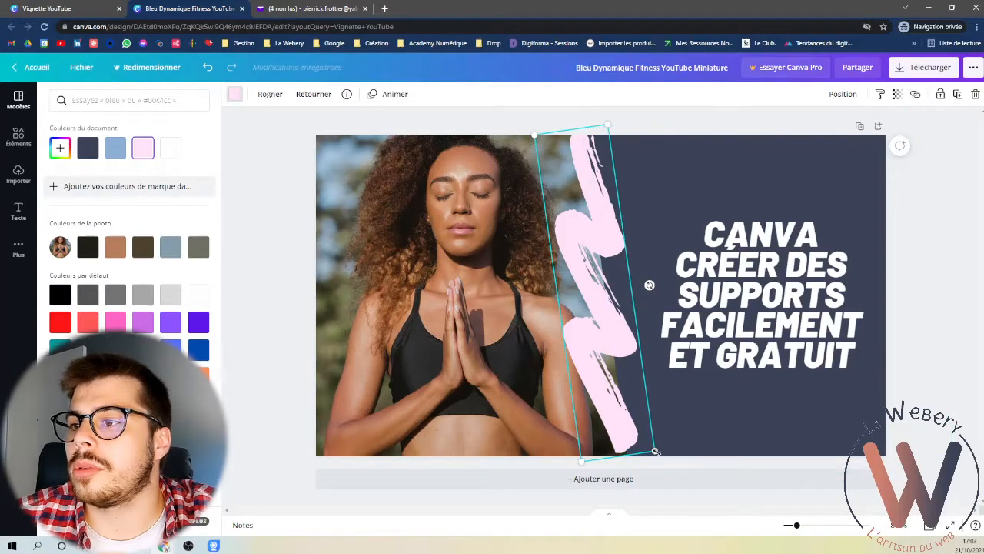
drag(655, 451, 662, 472)
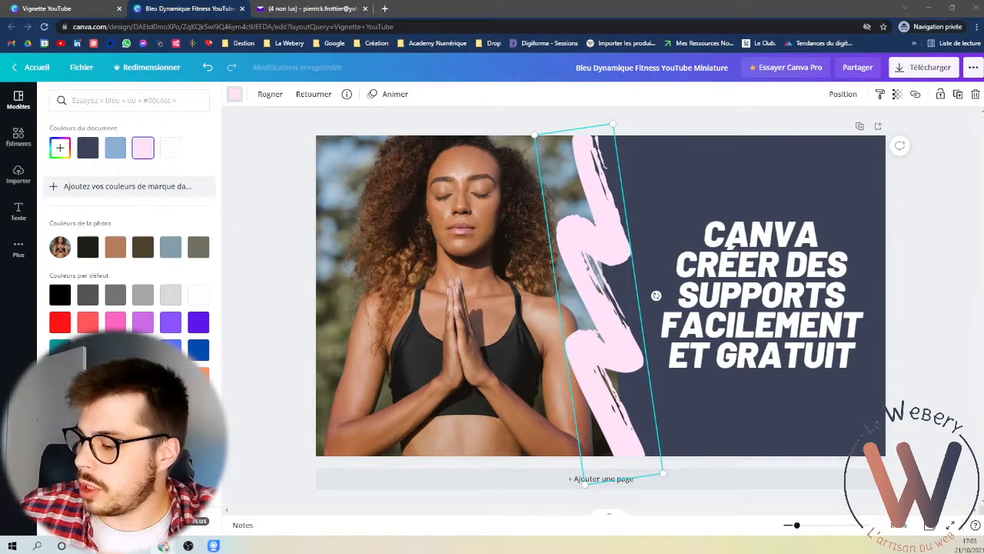
Recolour the brush stroke terracotta #D0826F and nudge it slightly right.
click(60, 152)
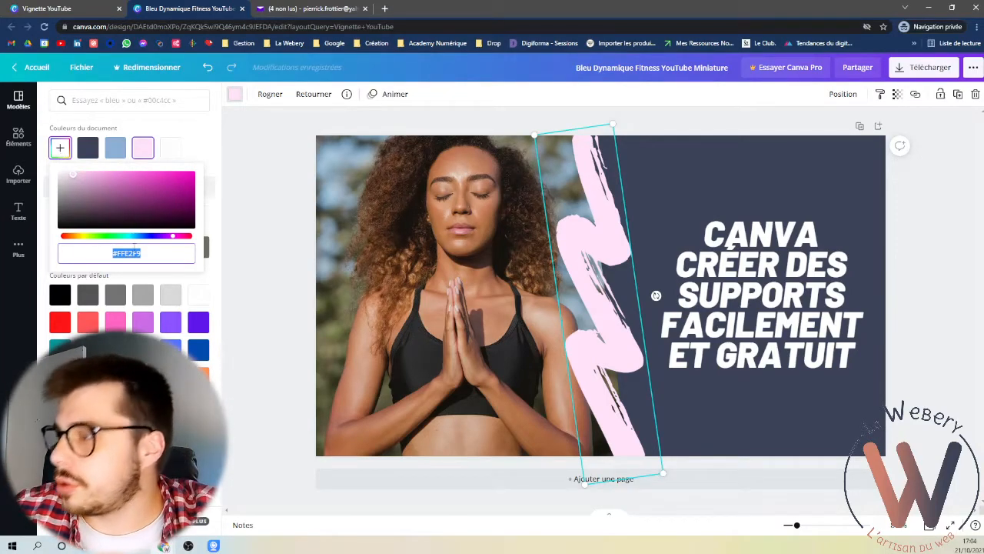
text(#D0826F)
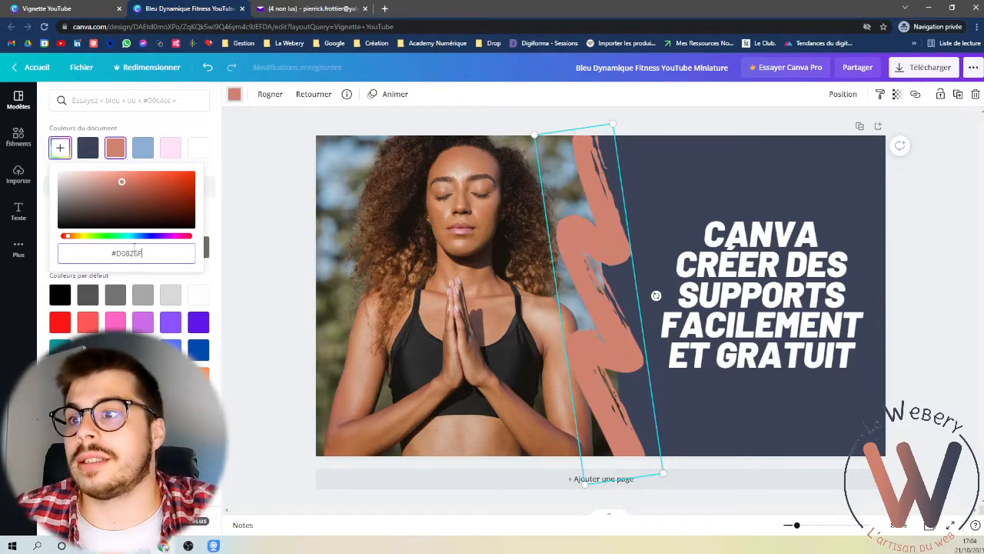
click(238, 202)
click(238, 203)
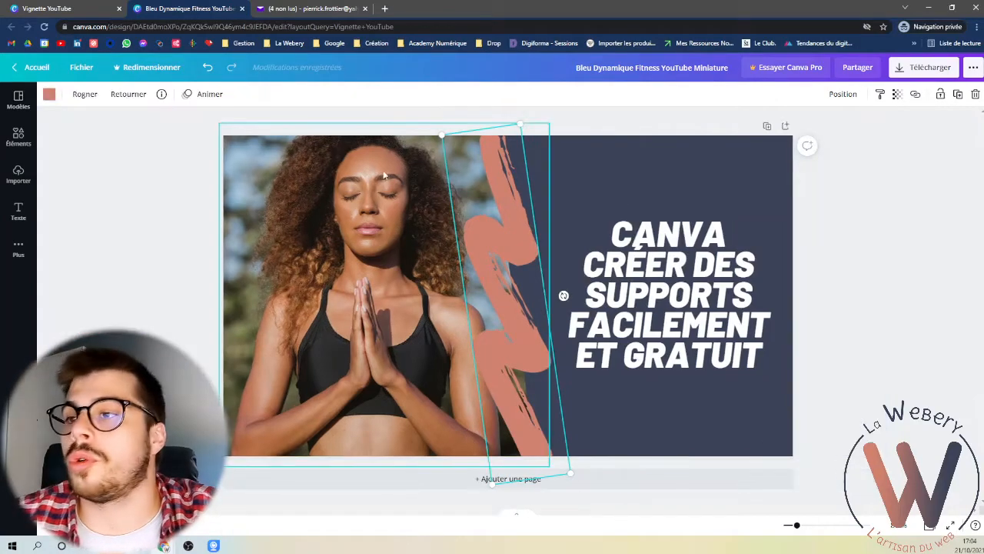
drag(493, 246, 499, 246)
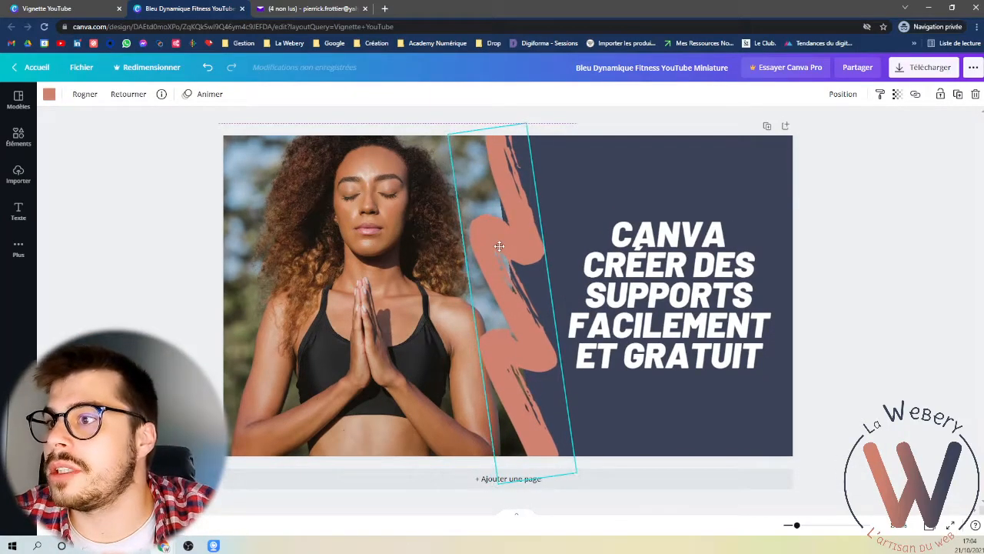
click(151, 306)
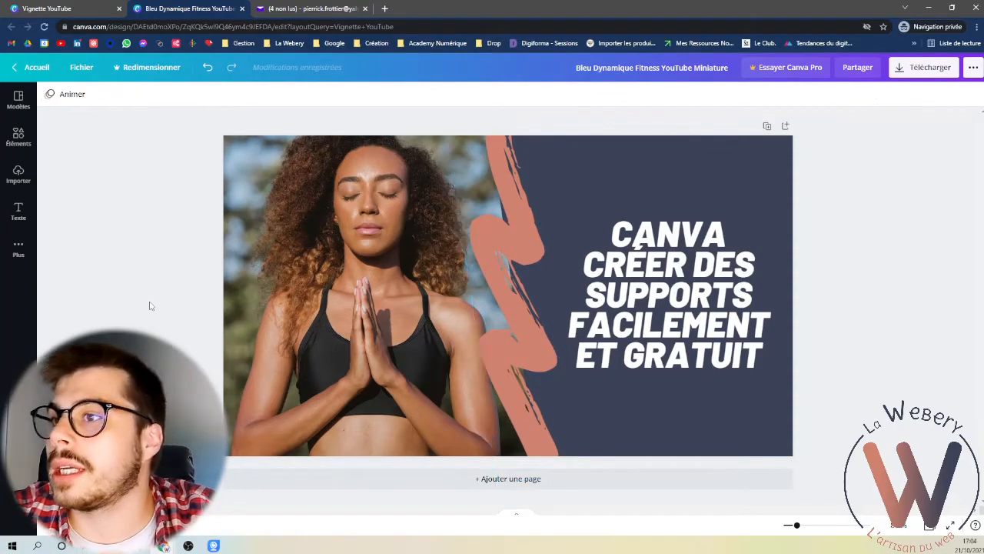
Select all the title text and change its font to Raleway Heavy.
click(601, 327)
double_click(647, 296)
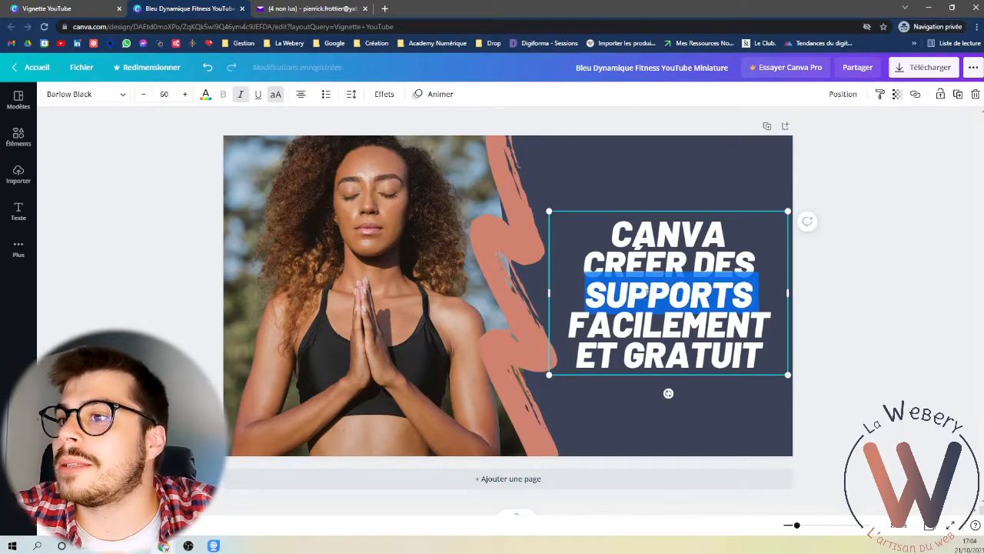
double_click(646, 293)
key(ctrl+a)
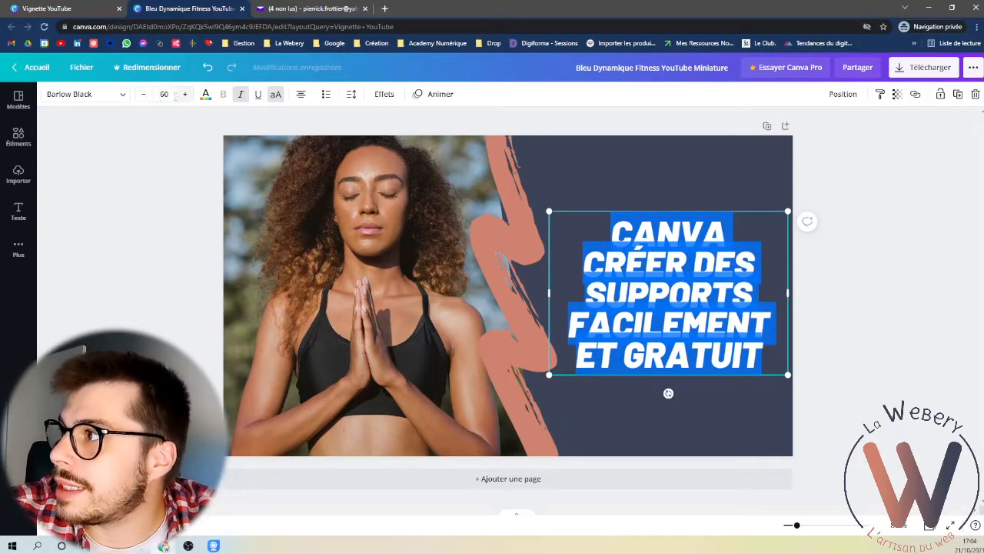
click(123, 99)
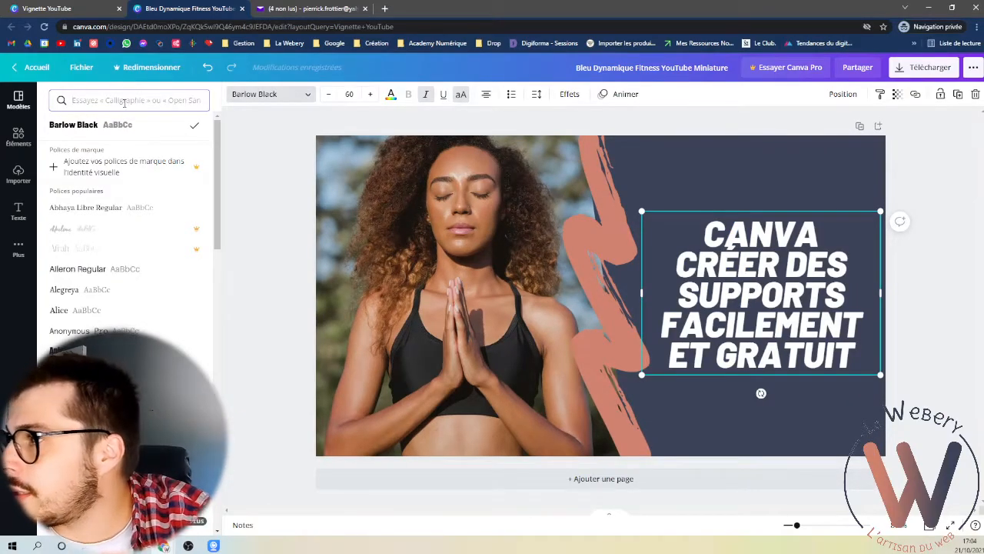
text(ral)
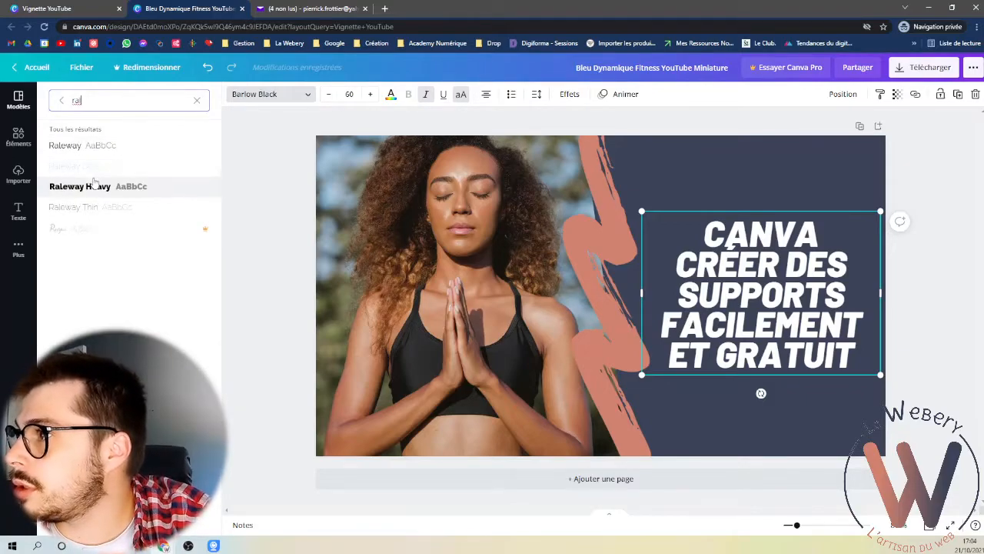
click(105, 158)
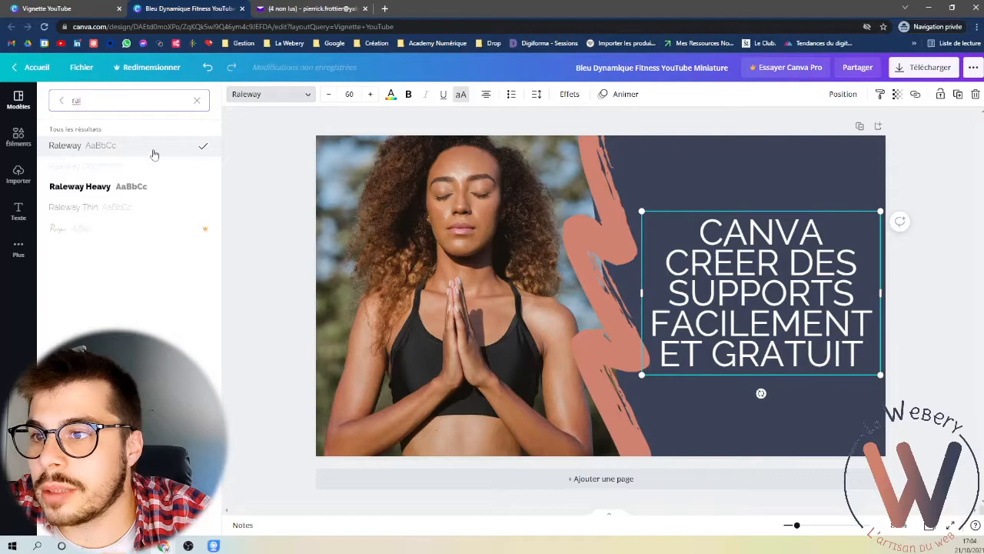
click(115, 196)
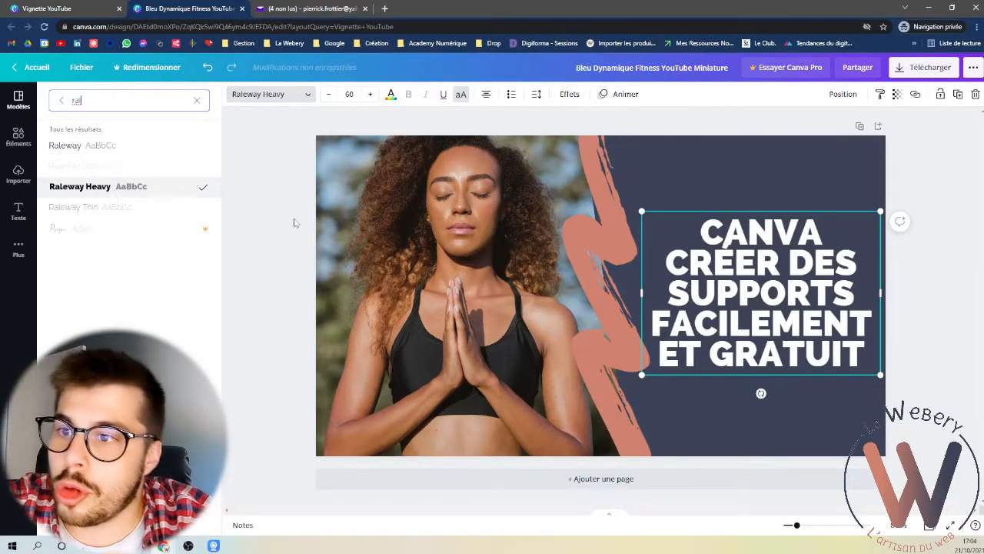
Widen the title's text box toward the left, then deselect it.
mouse_move(639, 293)
mouse_down()
mouse_move(607, 293)
mouse_move(622, 293)
mouse_up()
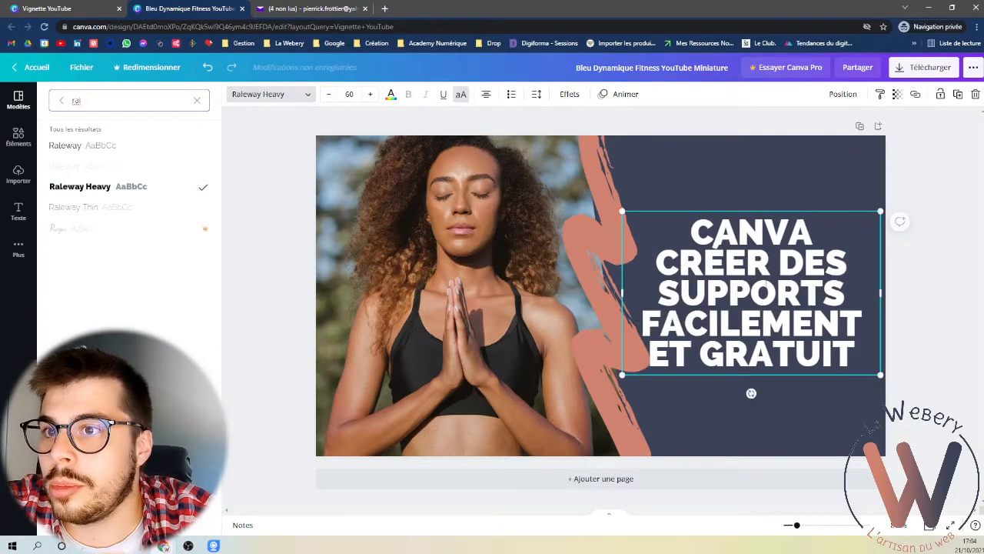
drag(772, 284, 758, 289)
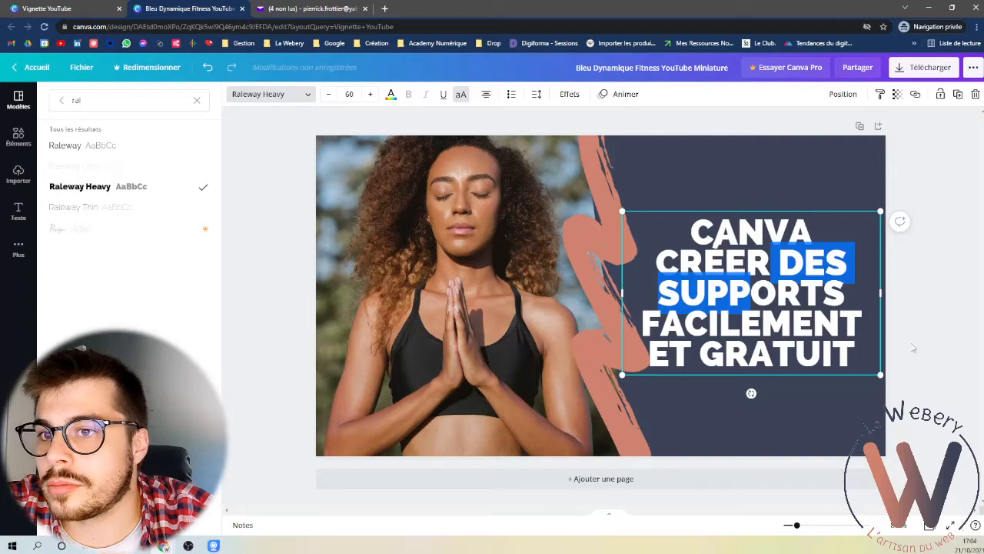
click(913, 347)
click(815, 347)
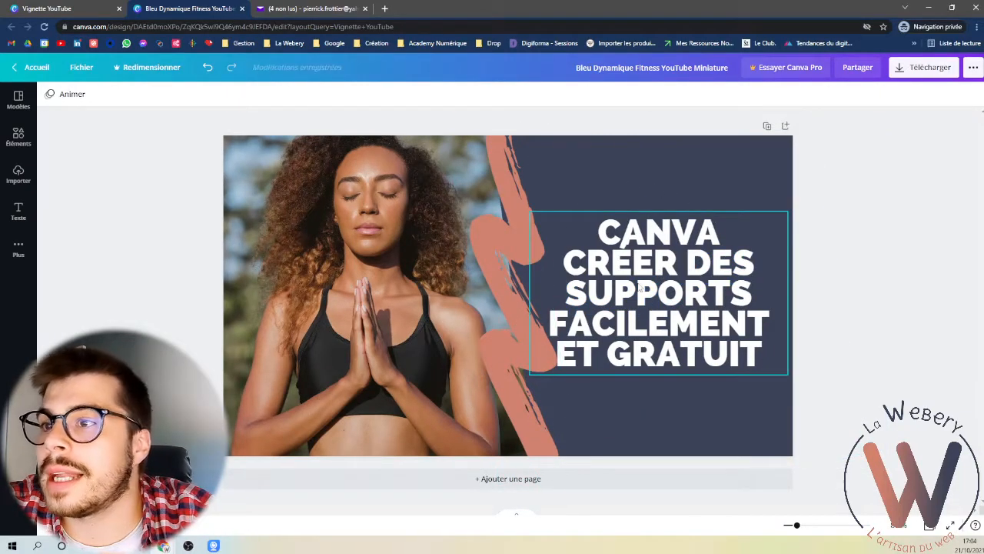
Make the title text light grey #E0E0DF and clear the selection.
click(593, 260)
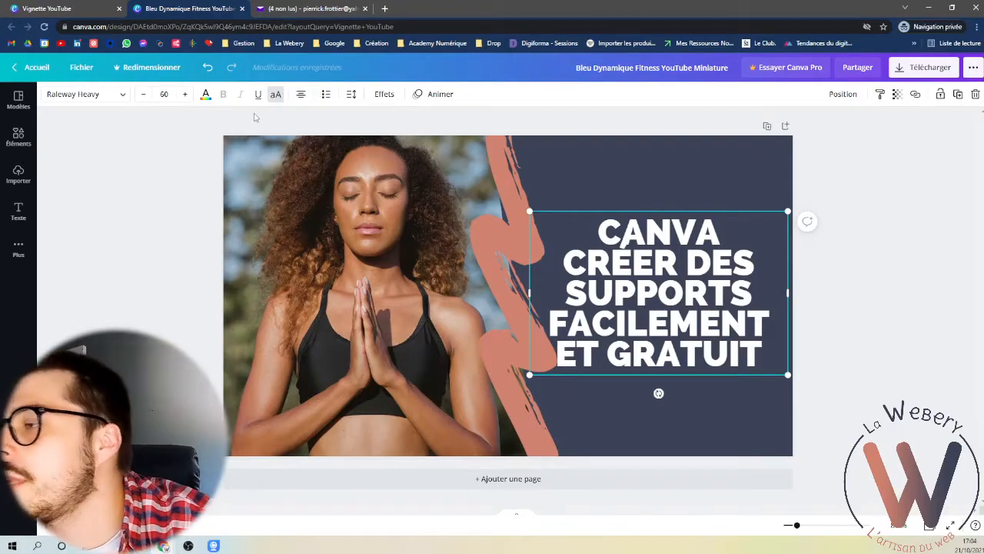
click(205, 93)
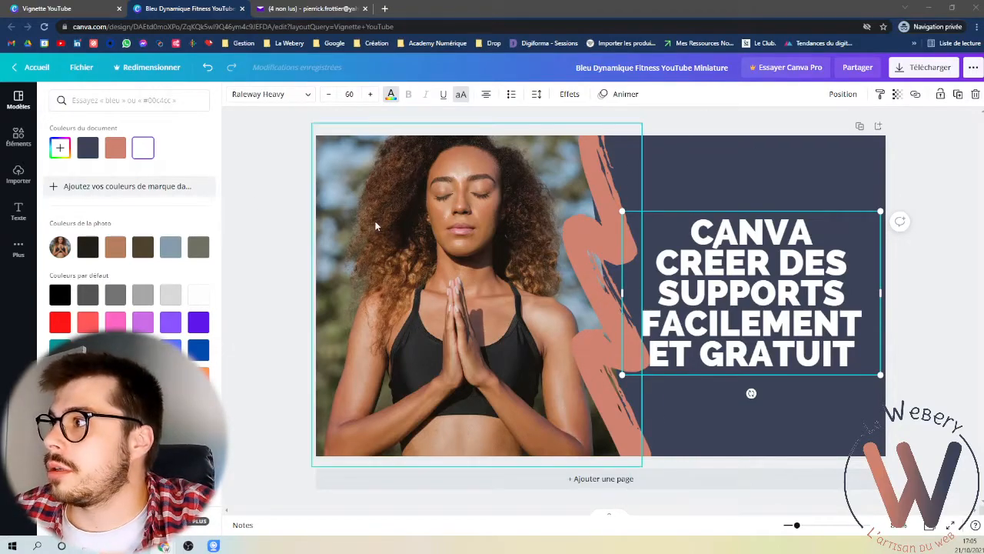
click(60, 149)
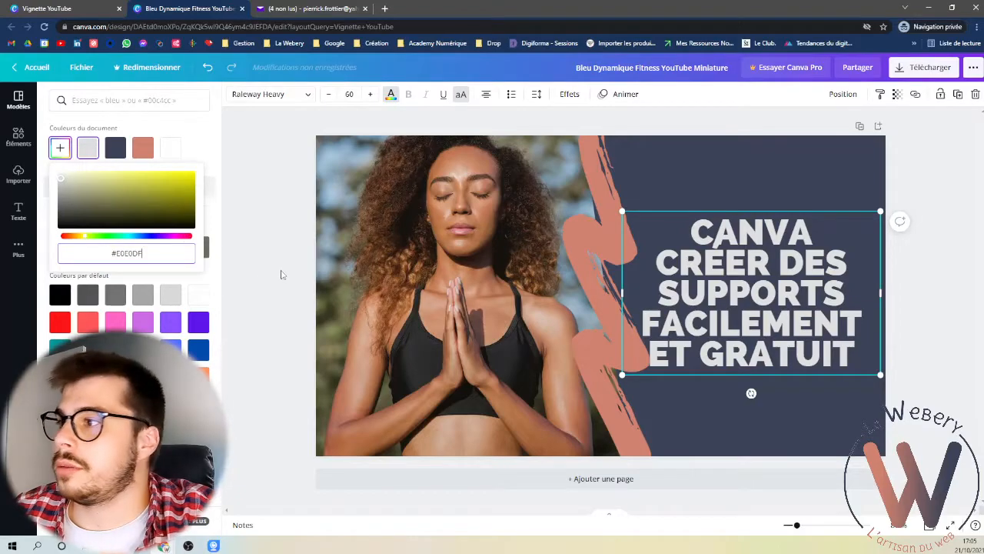
click(697, 386)
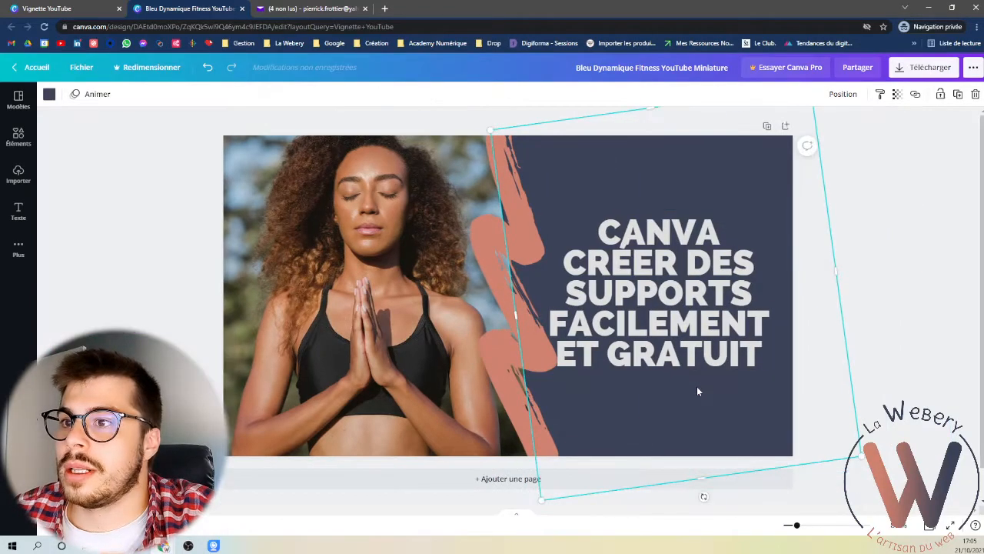
click(874, 323)
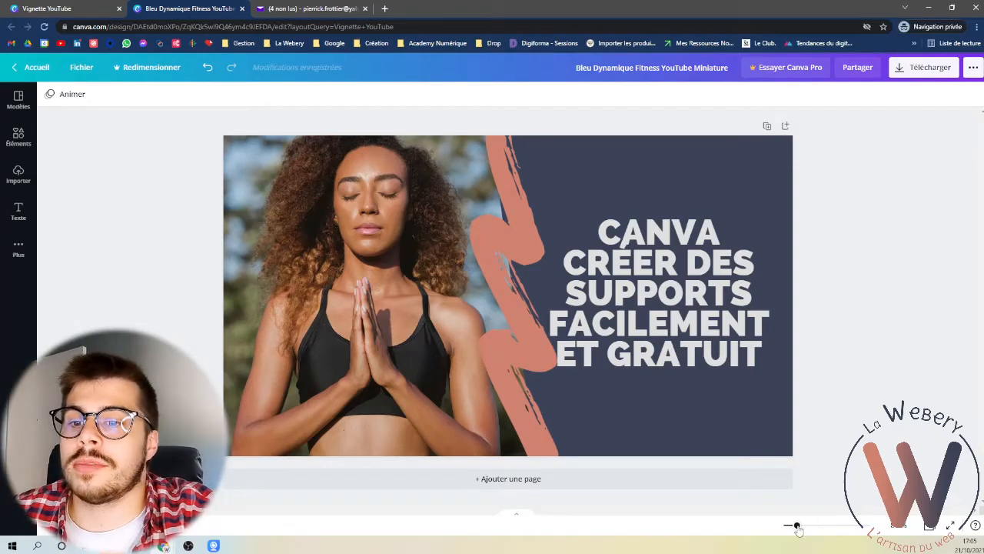
Drag the zoom slider right to enlarge the thumbnail in the workspace.
mouse_move(796, 525)
mouse_down()
mouse_move(835, 524)
mouse_move(795, 525)
mouse_move(801, 529)
mouse_up()
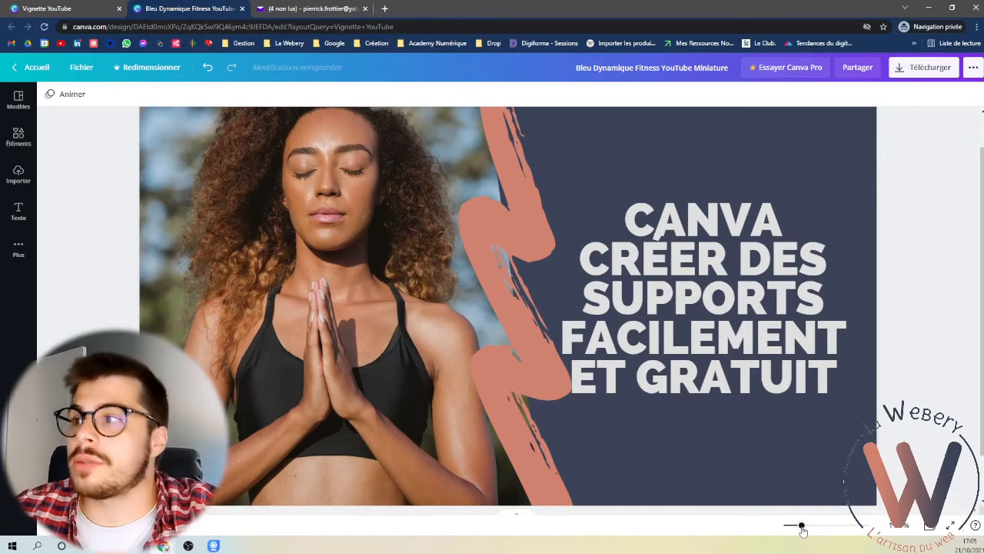
mouse_move(802, 529)
mouse_down()
mouse_move(836, 529)
mouse_move(794, 527)
mouse_move(800, 536)
mouse_up()
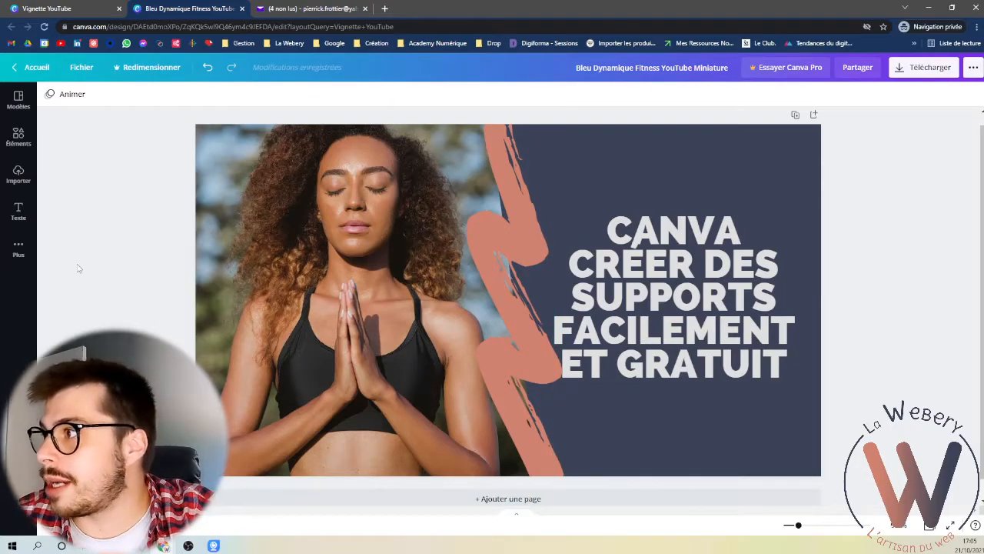
Switch the side panel from Modèles to the Éléments library and scroll through it.
click(18, 100)
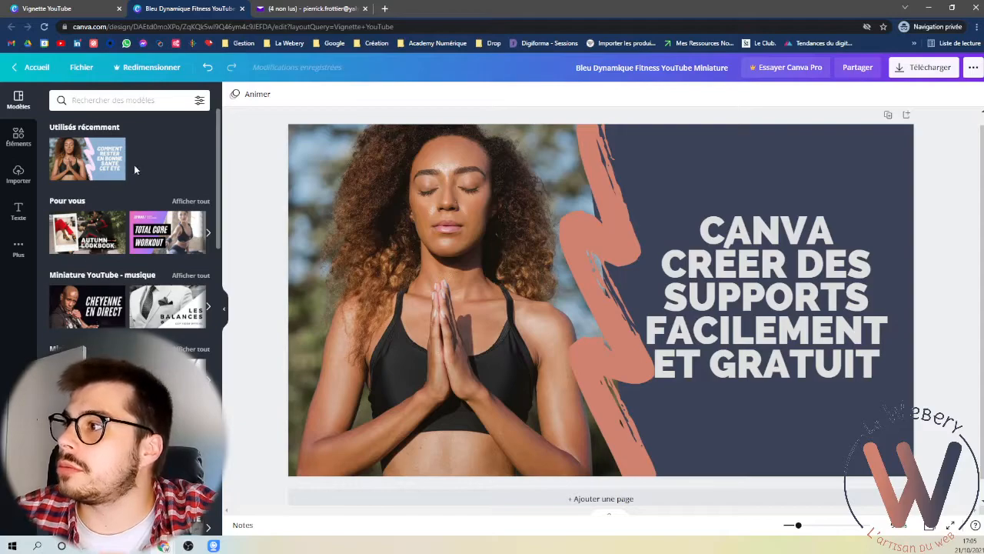
click(15, 156)
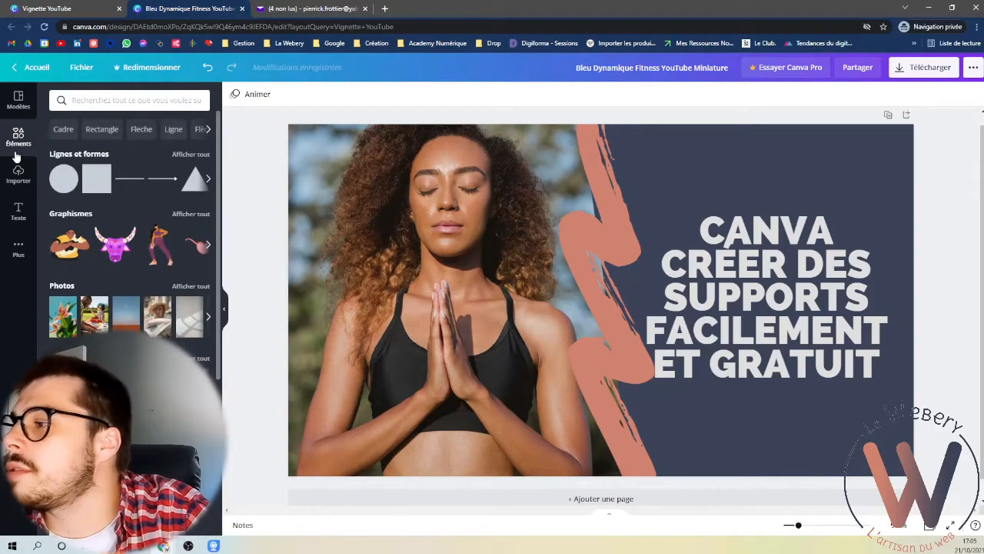
scroll(91, 329, down, 3)
scroll(90, 330, down, 1)
scroll(89, 331, up, 3)
scroll(90, 331, down, 2)
scroll(92, 331, up, 1)
scroll(91, 331, up, 3)
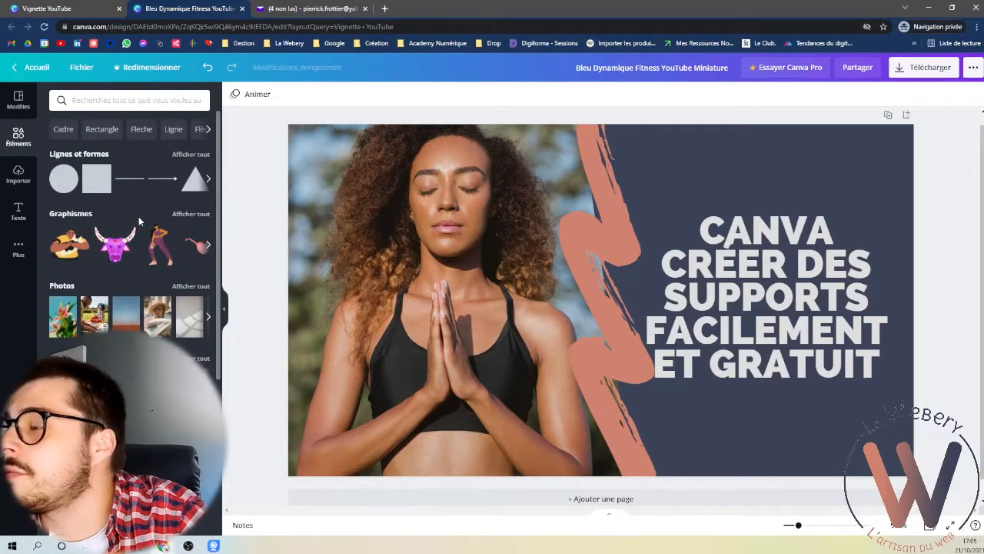
scroll(134, 228, down, 3)
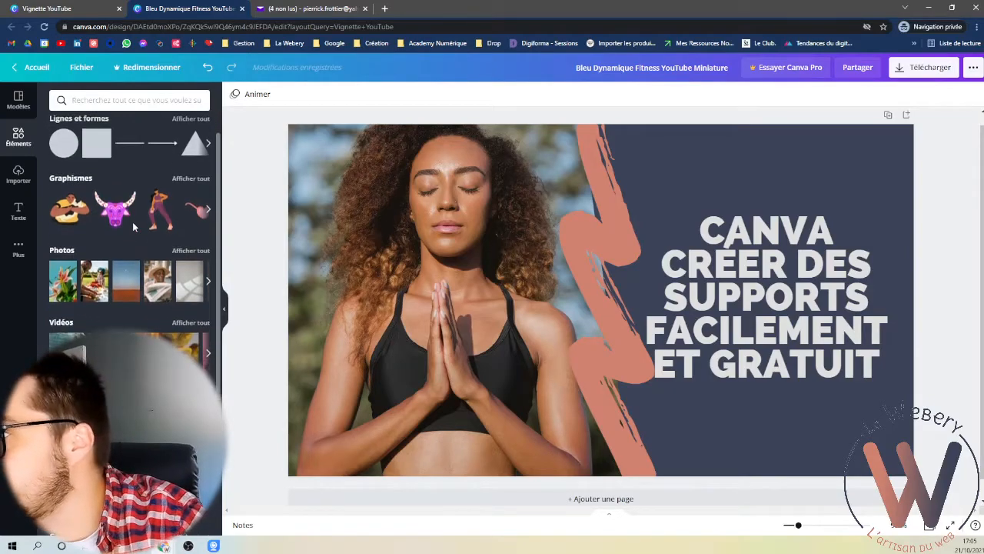
scroll(134, 228, up, 5)
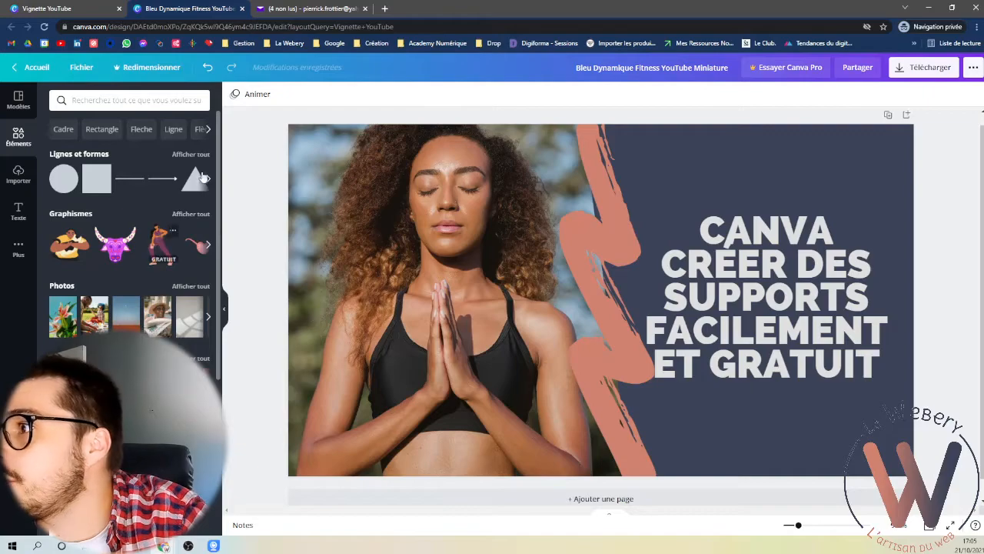
Page through the Lignes et formes carousel and back to the basic circle, square and triangle.
click(206, 179)
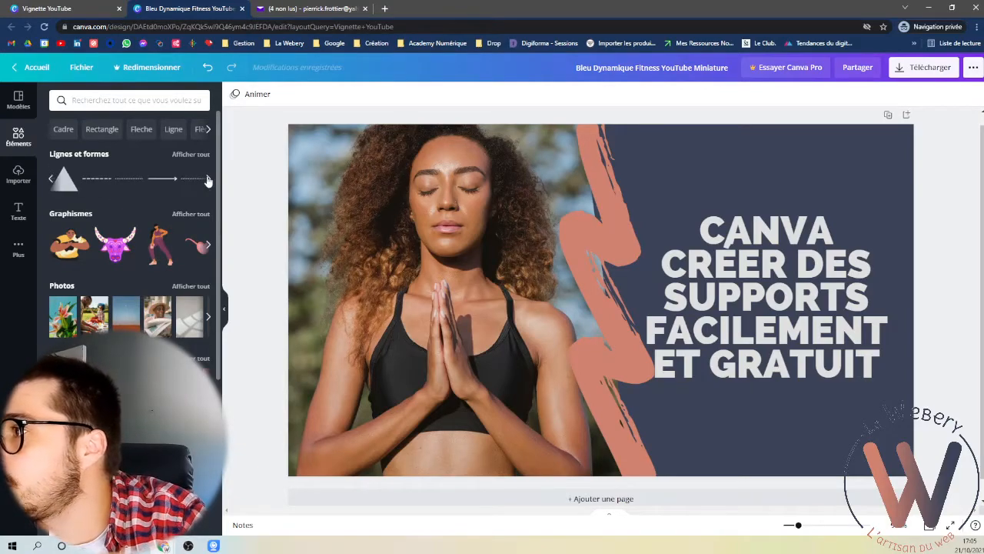
click(206, 179)
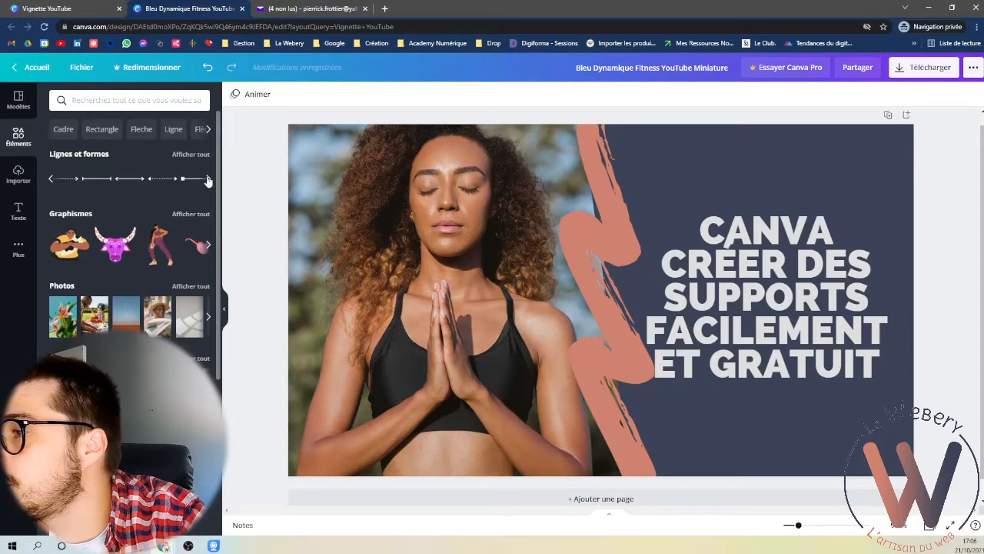
click(206, 180)
click(206, 179)
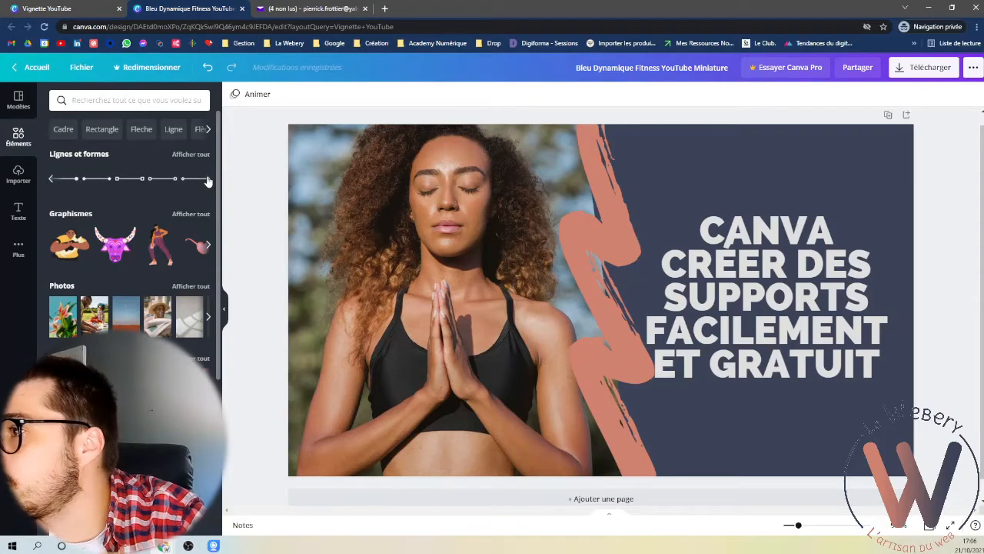
click(56, 185)
click(53, 184)
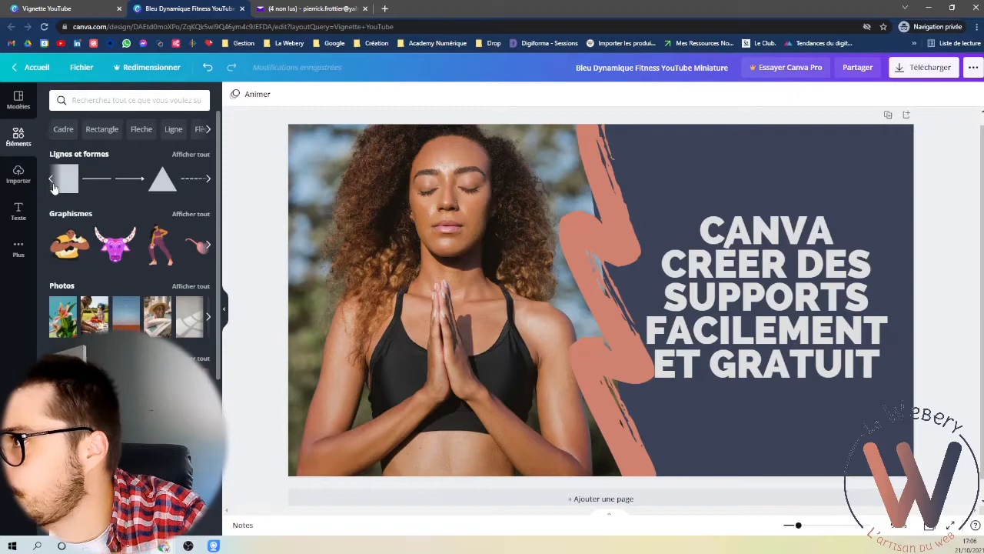
click(54, 184)
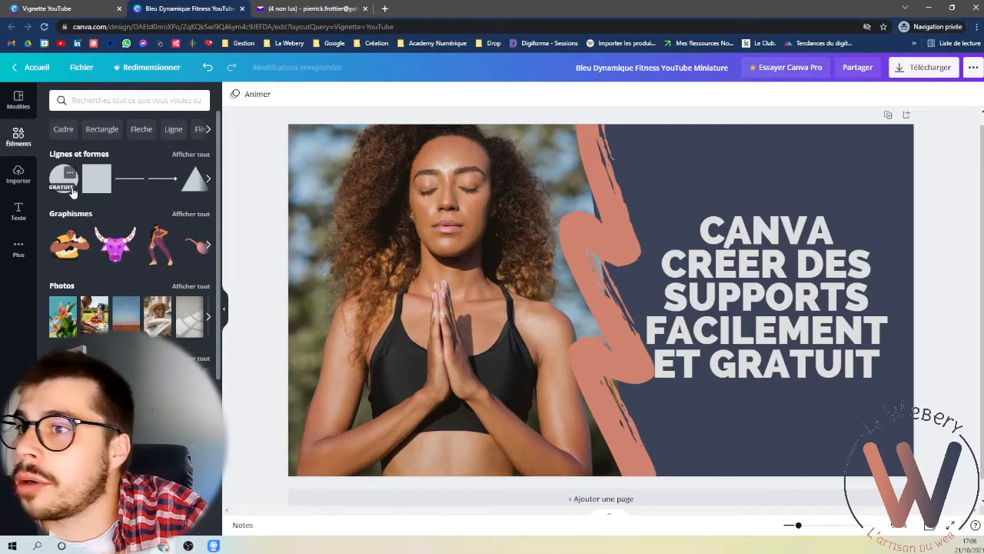
Add a circle filled with the photo's dark brown swatch, enlarged and positioned over the photo and title.
click(72, 191)
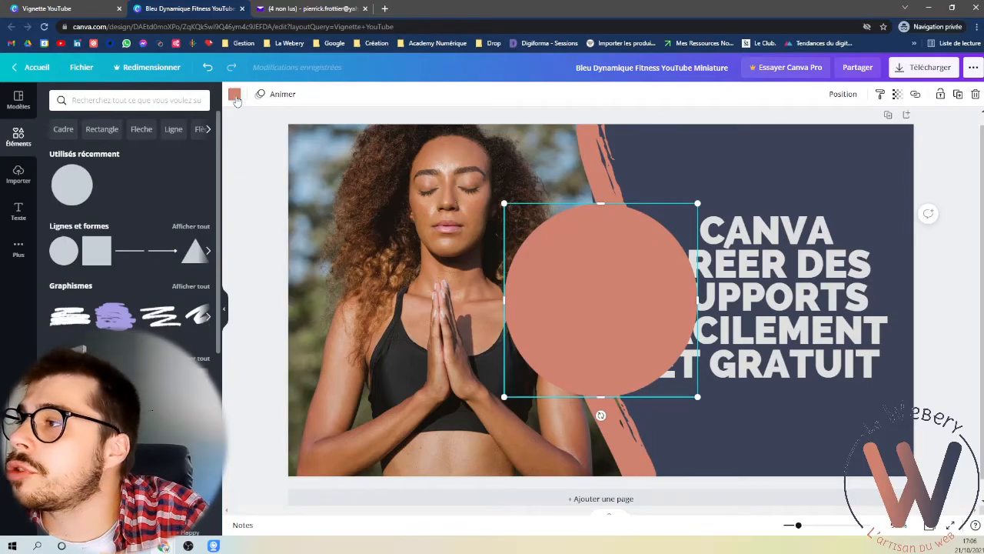
click(234, 93)
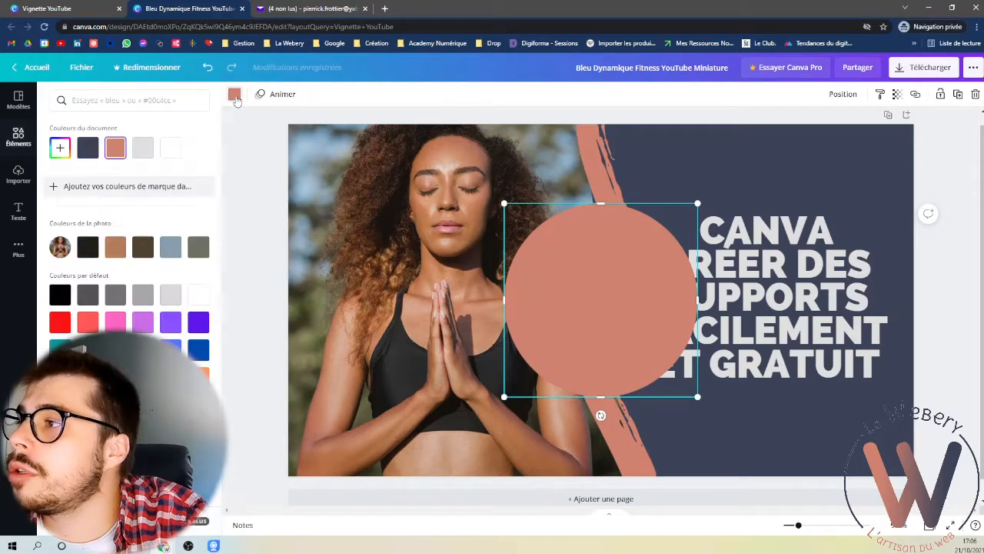
click(143, 247)
drag(569, 267, 523, 275)
drag(648, 215, 689, 174)
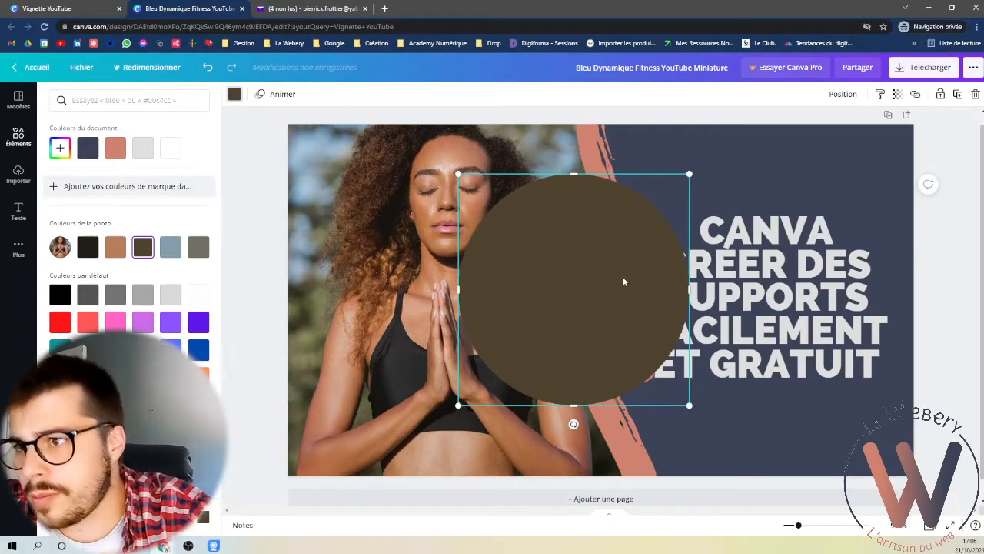
drag(601, 282, 624, 279)
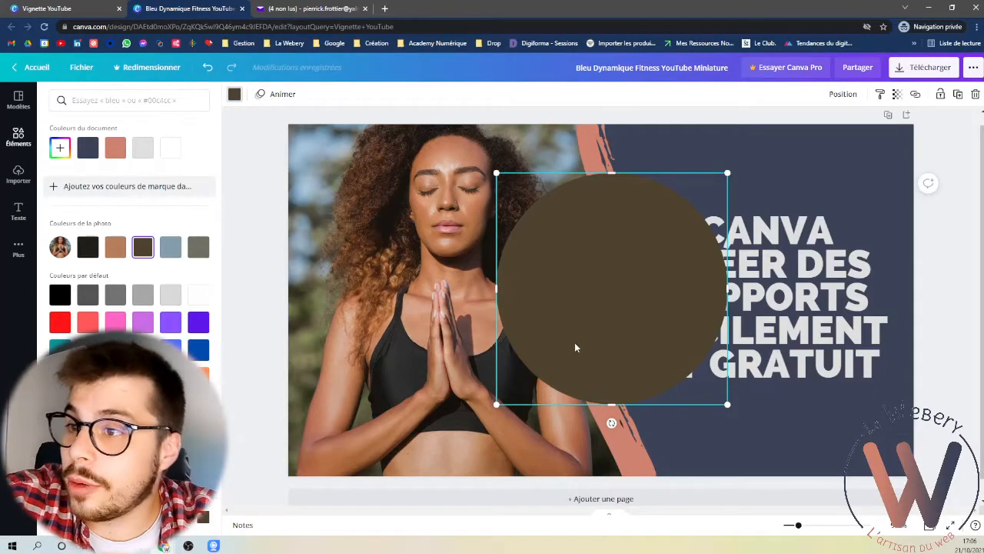
Send the brown circle back two levels, behind the brush stroke and the title text.
right_click(575, 343)
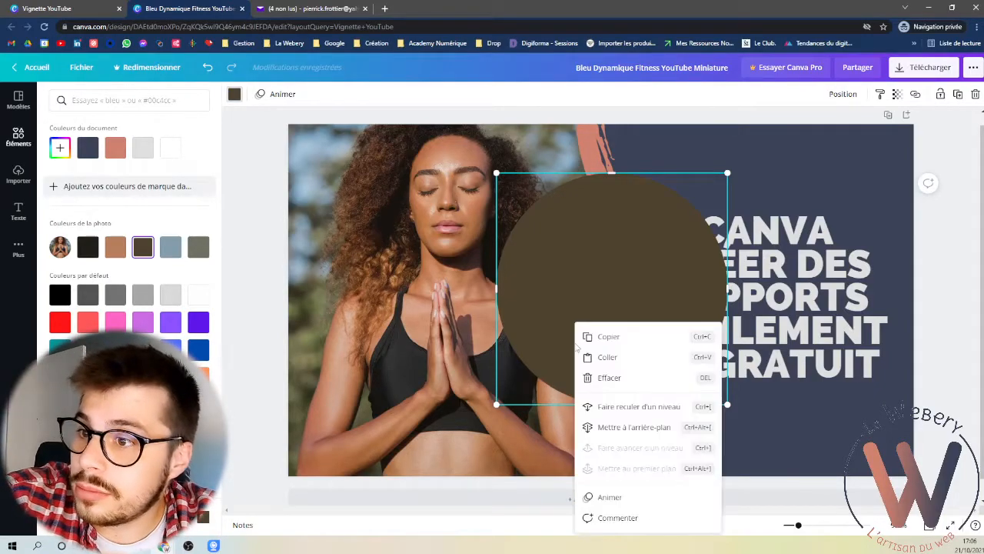
click(619, 406)
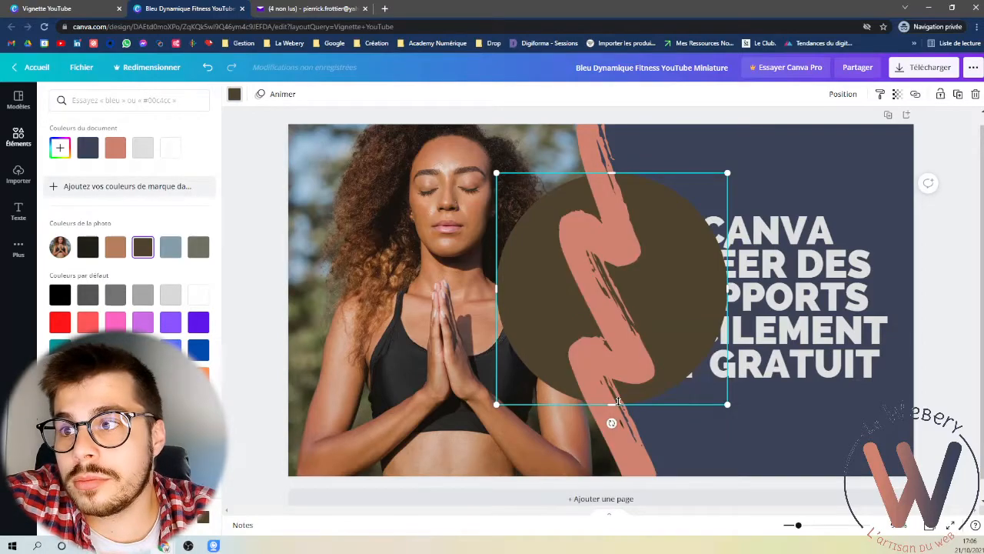
right_click(668, 300)
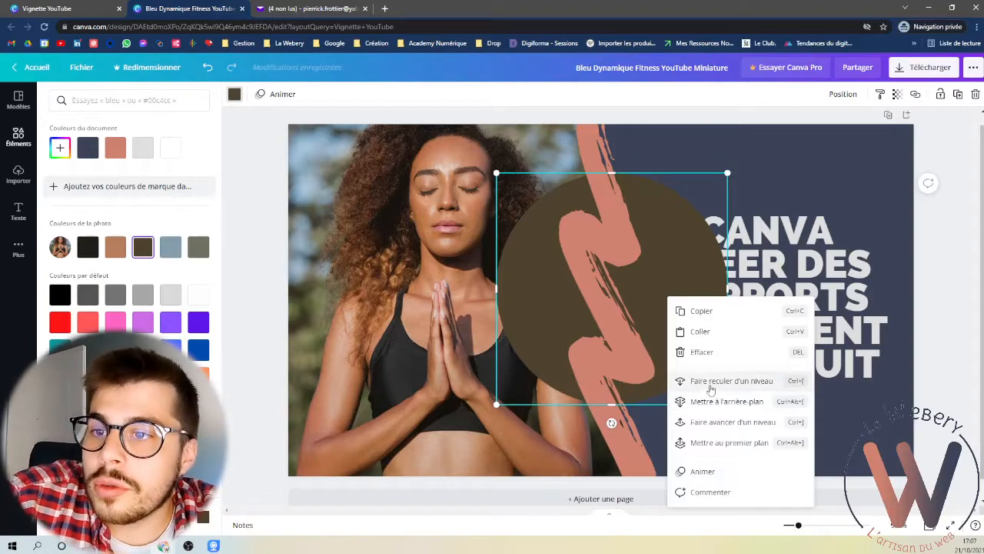
click(710, 381)
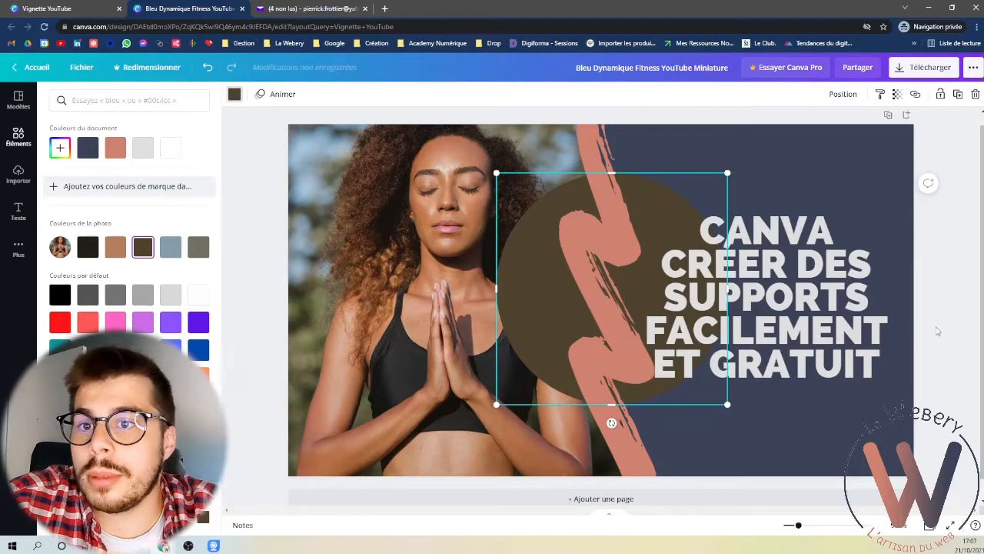
Delete the brown circle from the thumbnail.
right_click(936, 326)
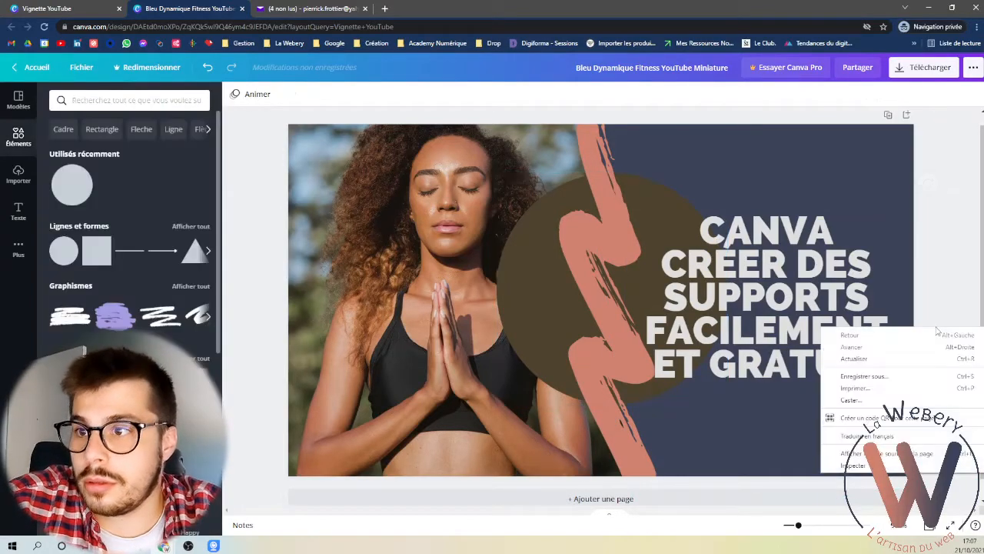
click(582, 297)
click(554, 302)
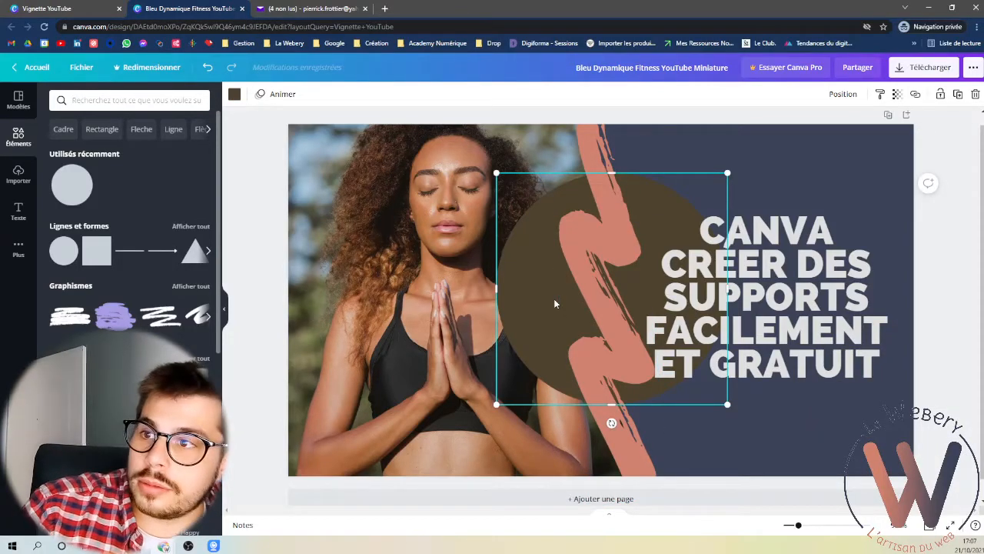
key(Delete)
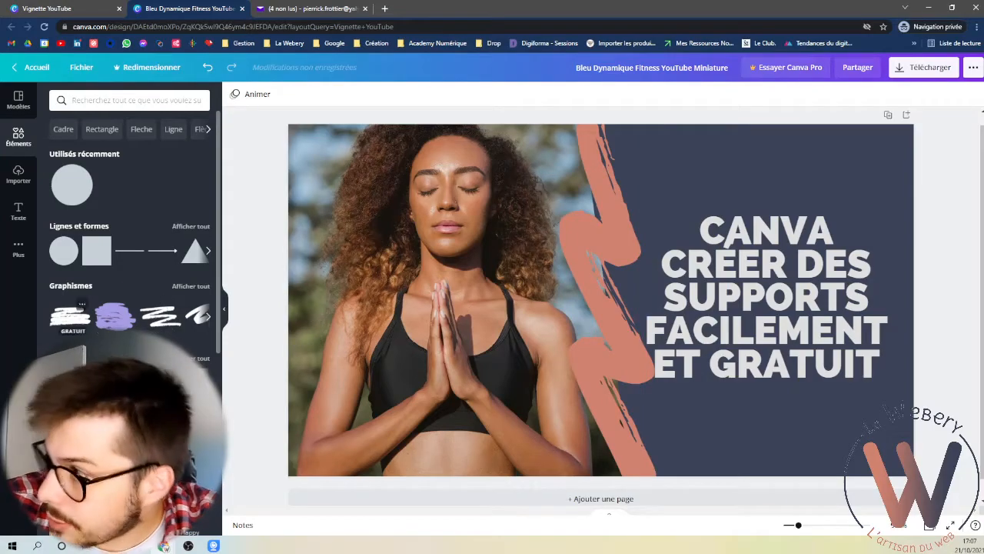
Scroll down the Elements library, try a rounded landscape frame, and remove it again.
scroll(154, 323, down, 5)
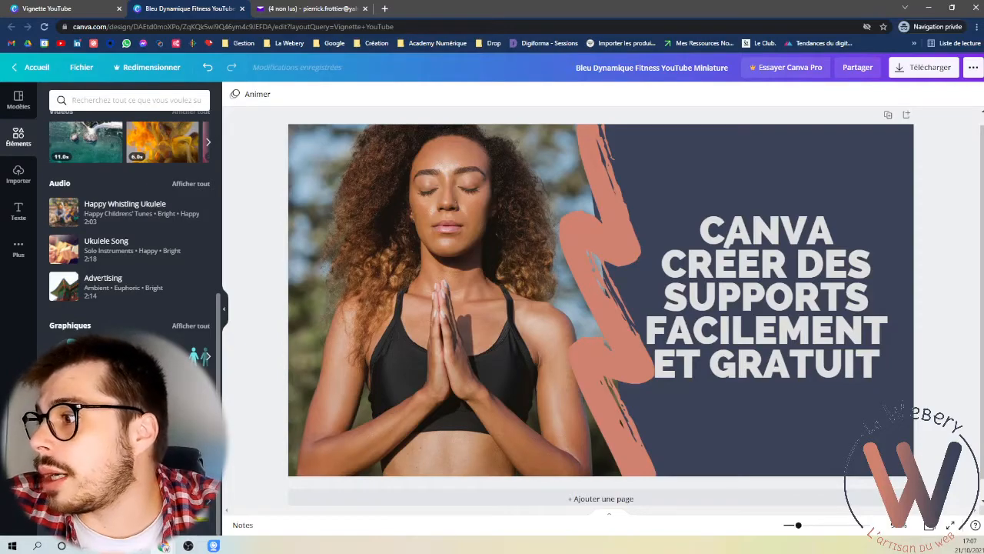
click(138, 502)
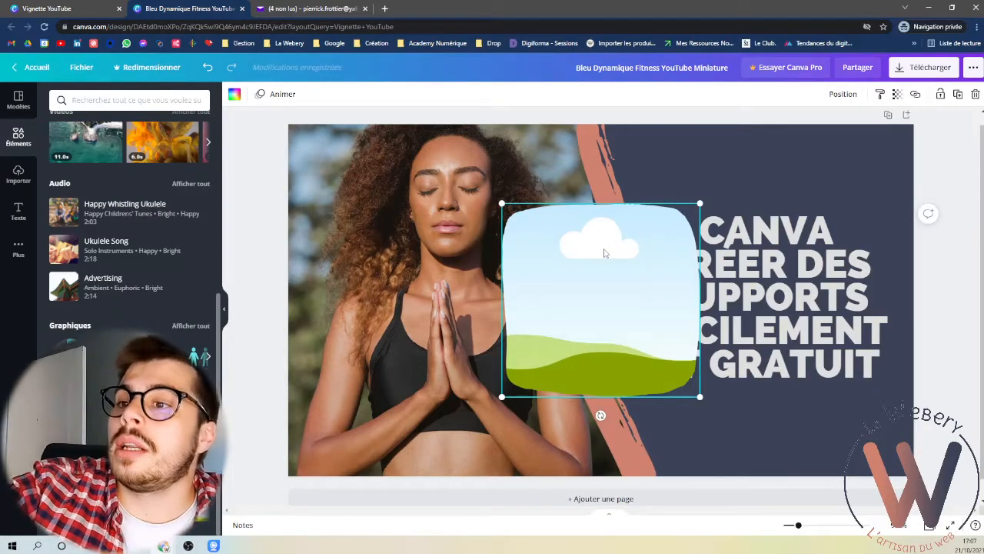
key(Delete)
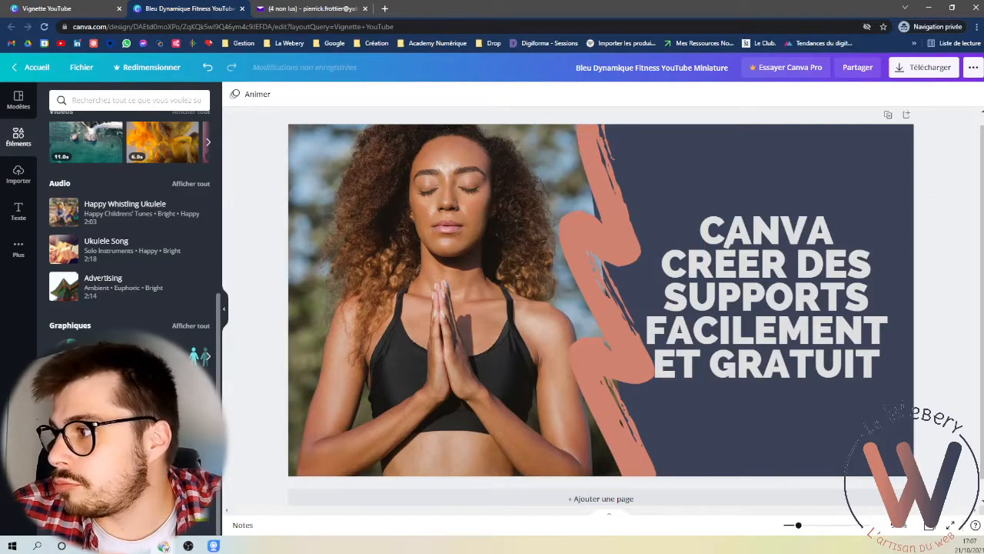
Place a circular landscape frame over the woman's face and bring up the Importer panel.
click(86, 500)
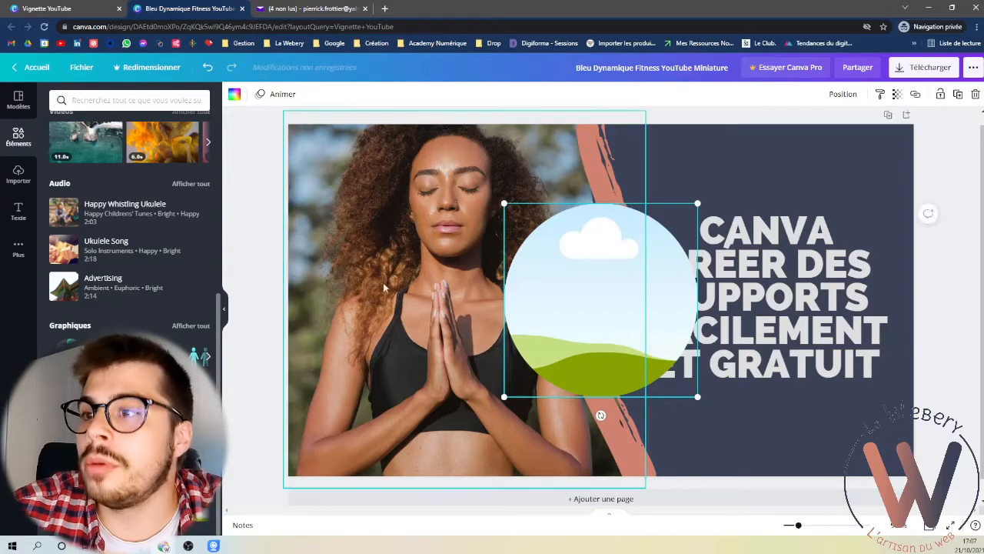
drag(500, 255, 380, 219)
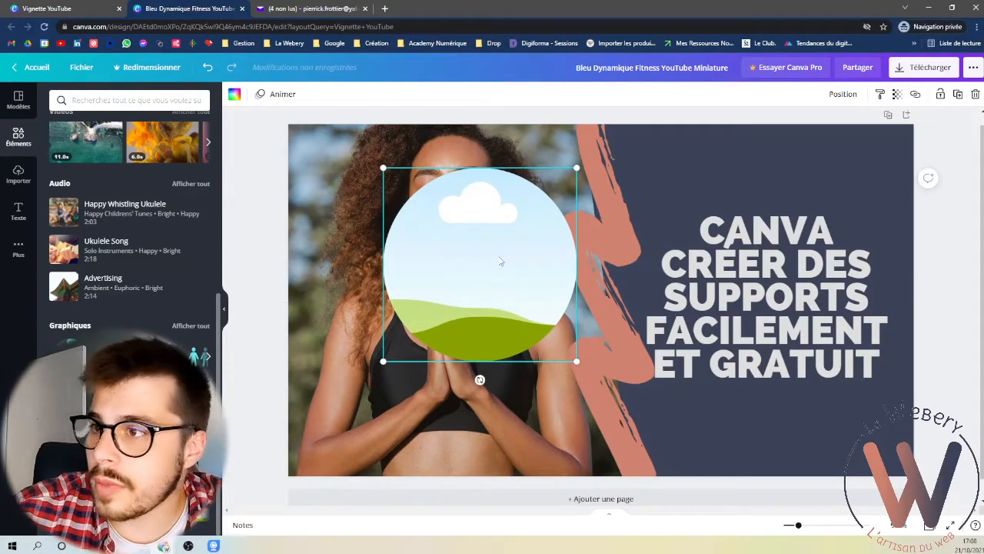
drag(464, 264, 418, 260)
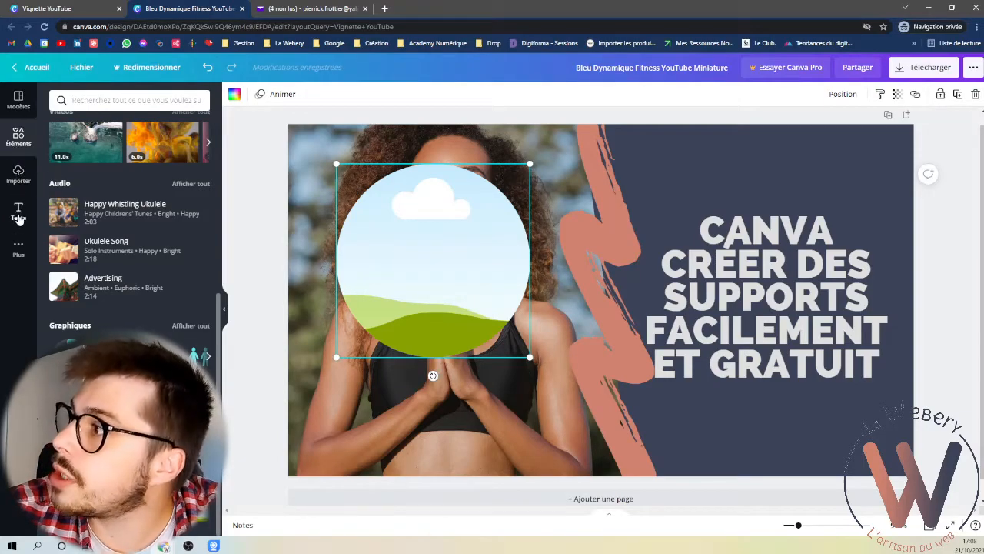
click(21, 183)
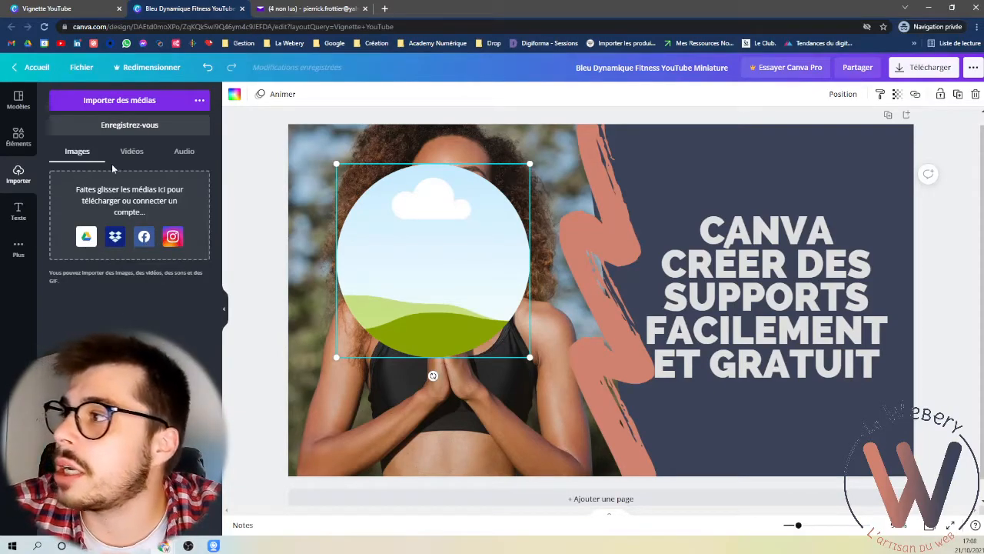
Upload the removebg photo of the man from Téléchargements and add it to the design.
click(157, 108)
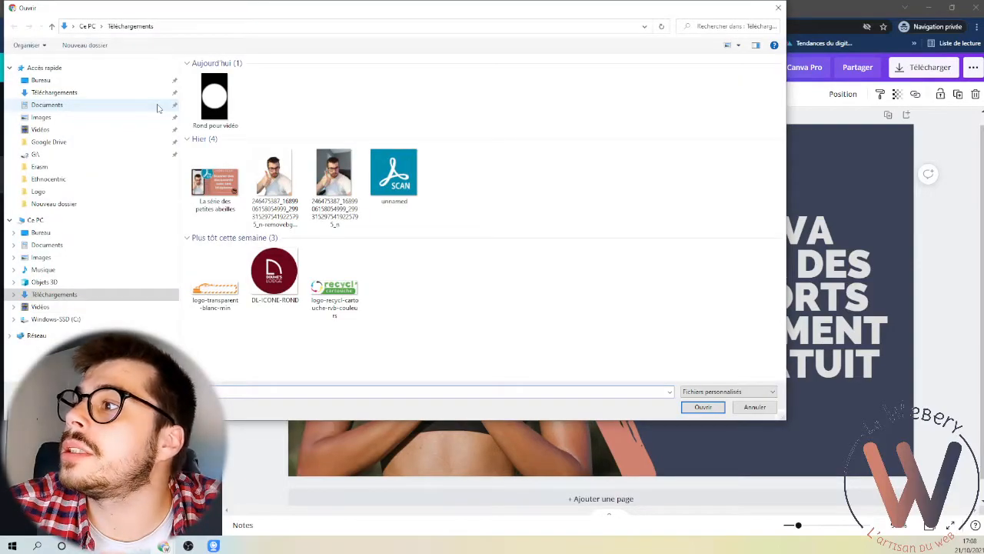
double_click(290, 169)
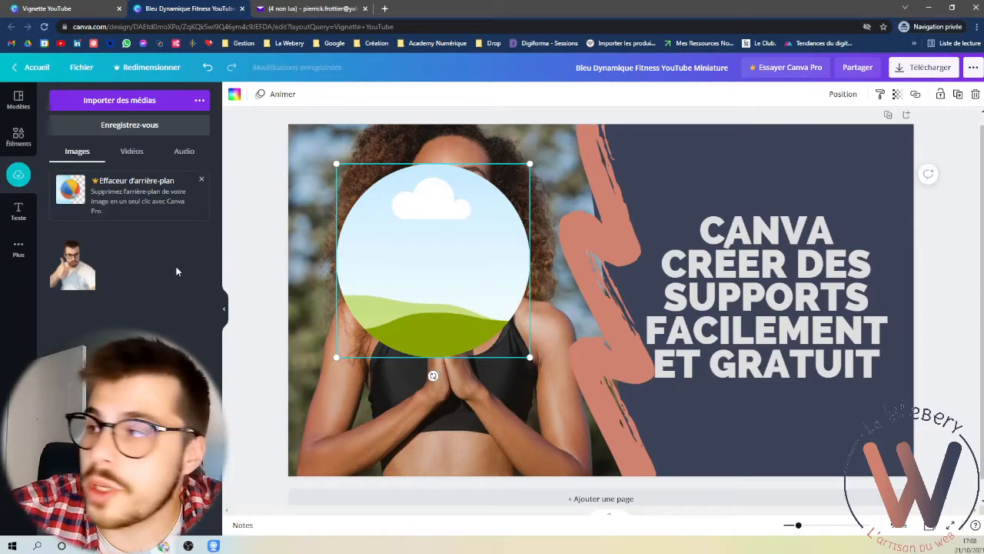
click(67, 283)
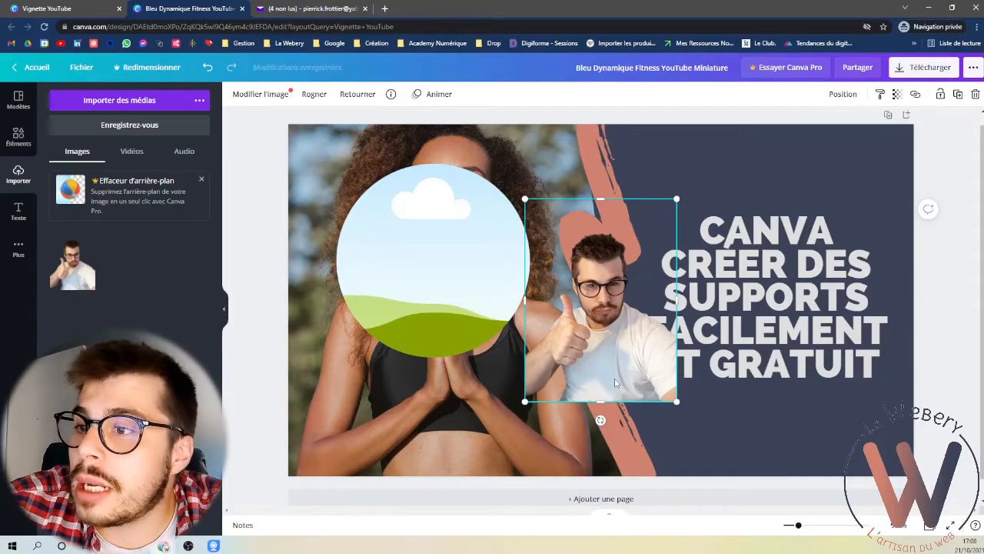
Drop the man's photo into the circle frame and delete the woman's background photo.
drag(615, 382, 493, 327)
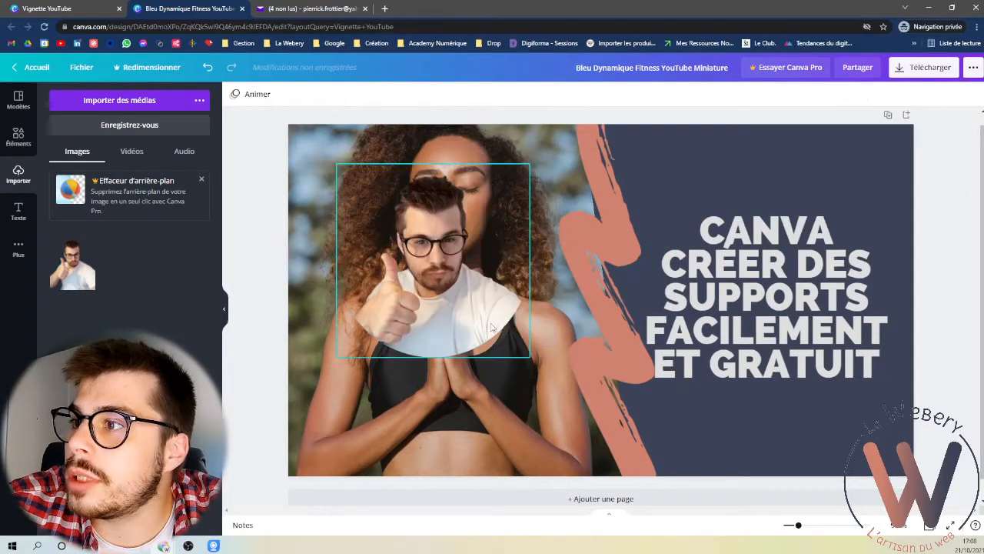
click(472, 396)
key(Delete)
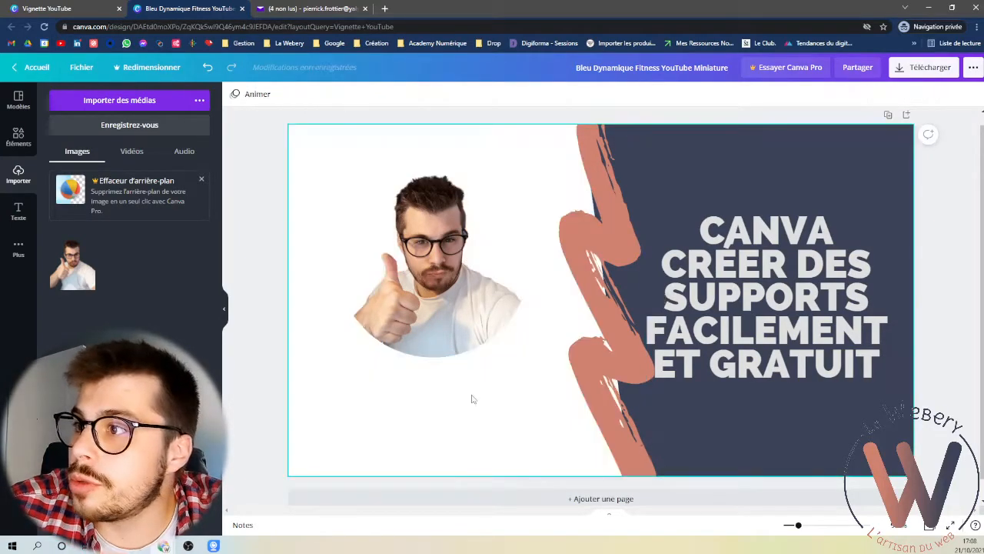
Enlarge the framed photo to 567 × 567 and move it right toward the brush stroke.
click(422, 288)
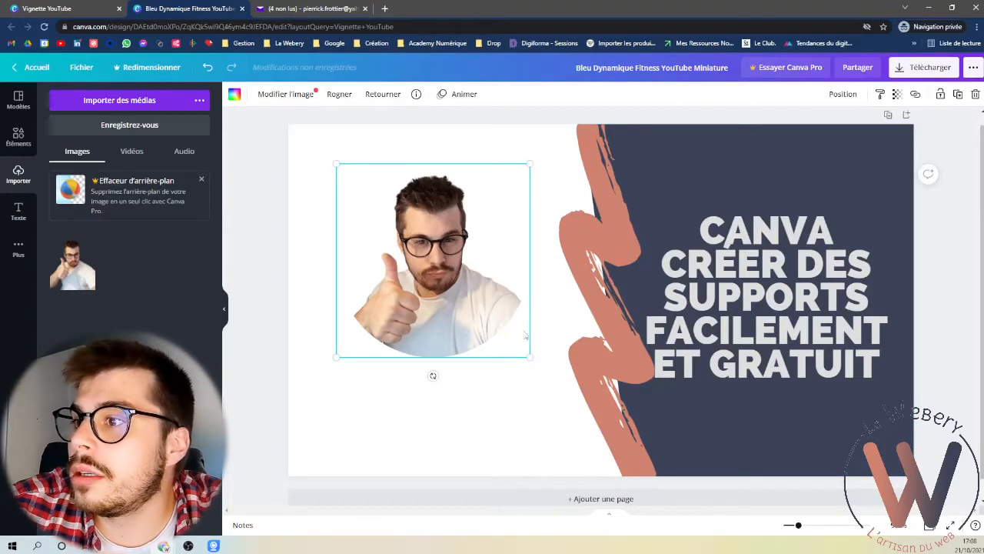
drag(528, 355, 608, 437)
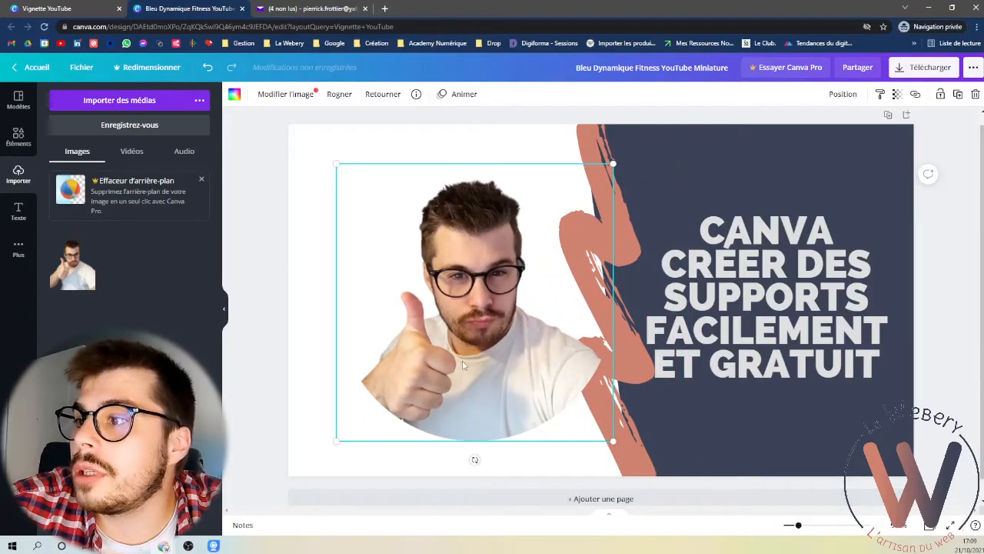
drag(462, 365, 561, 364)
Nudge the framed photo left and change the terracotta brush stroke's layer order.
drag(594, 404, 567, 405)
click(604, 194)
double_click(608, 183)
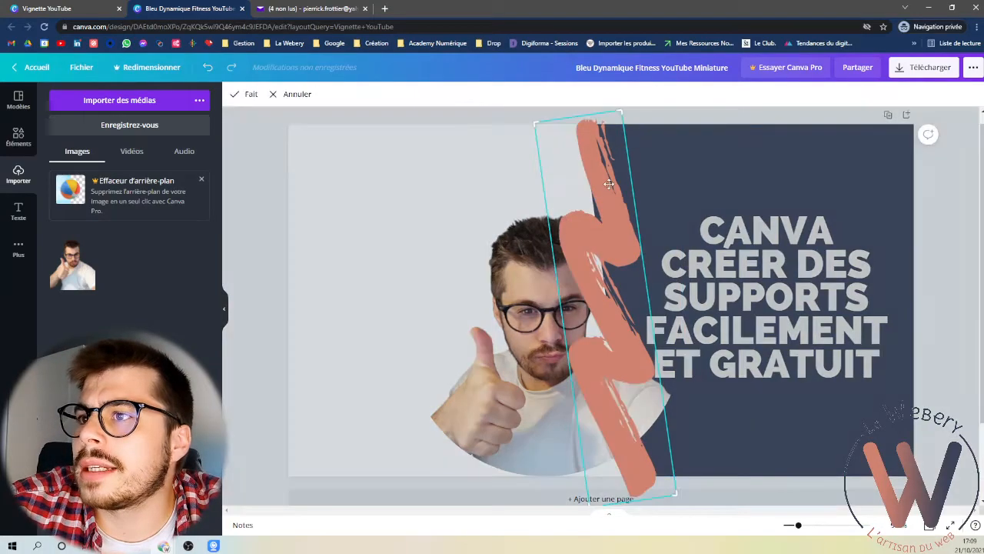
right_click(608, 183)
click(668, 145)
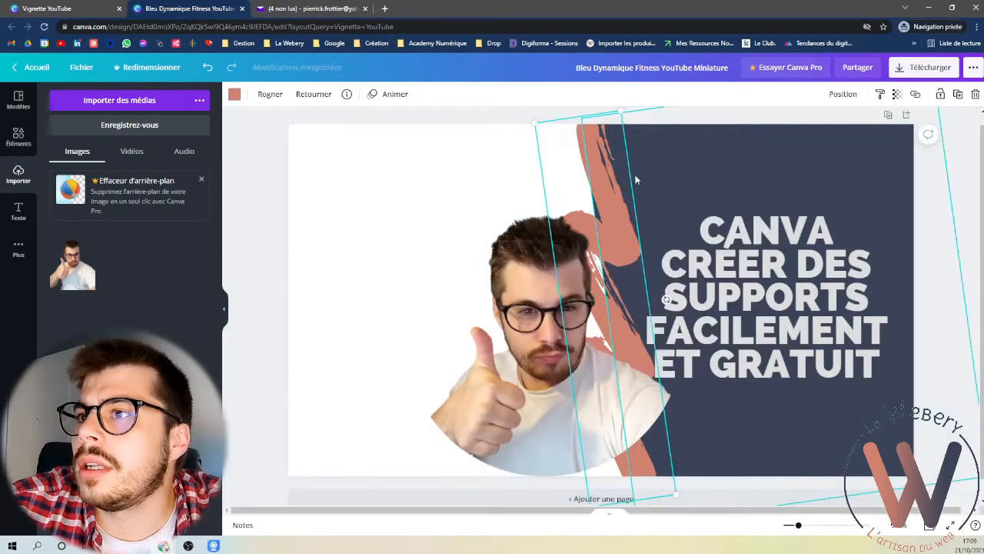
right_click(618, 183)
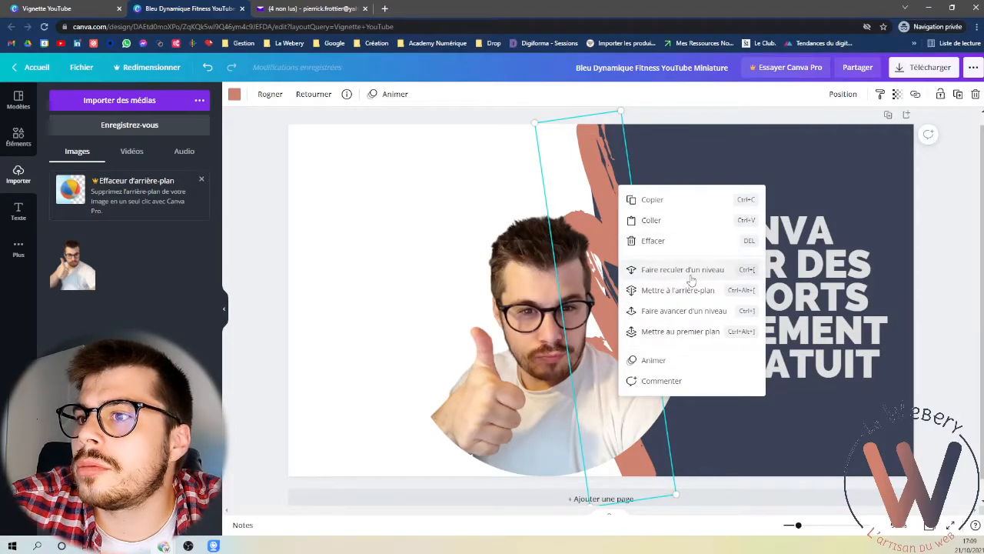
click(688, 323)
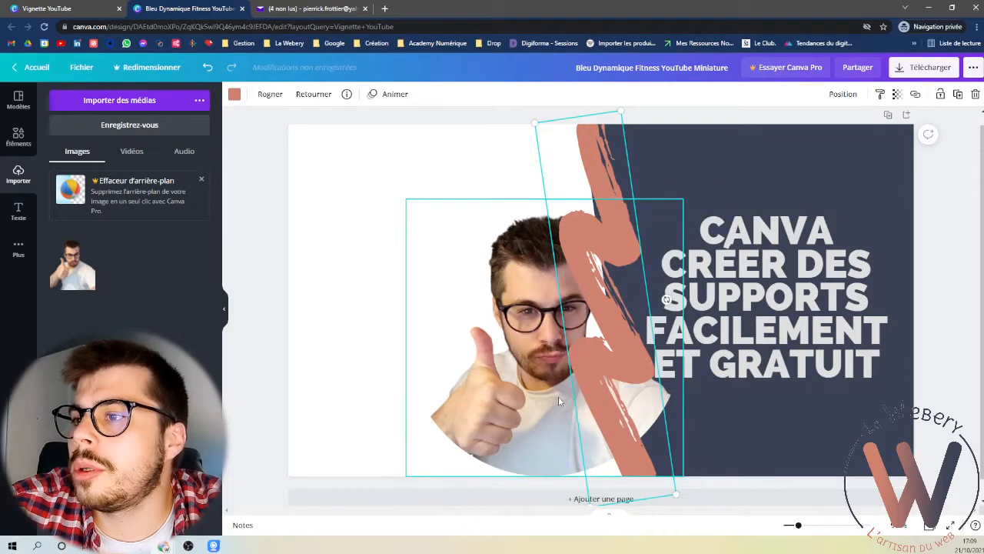
Reorder the man's photo behind the stroke and move it down-left to the bottom edge.
click(545, 411)
drag(509, 401, 478, 403)
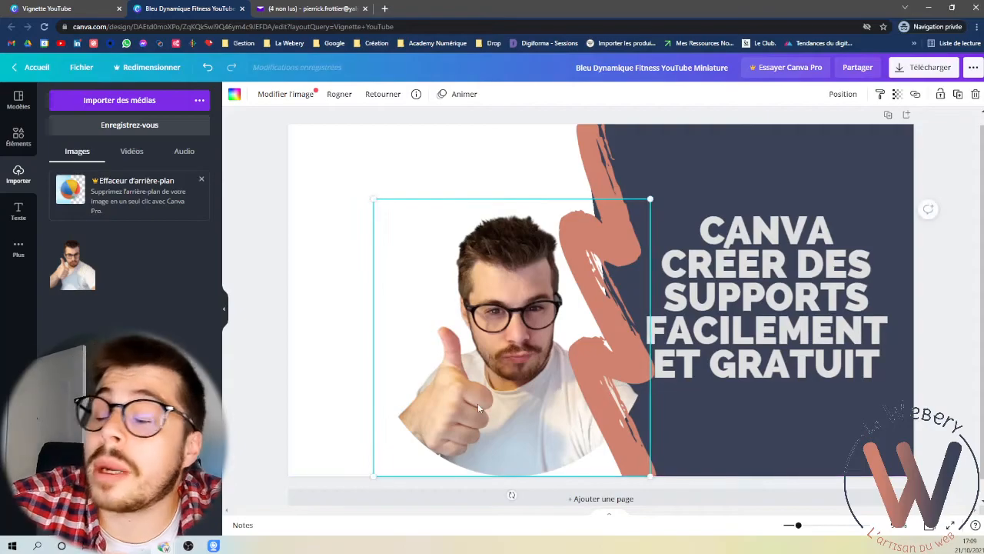
right_click(535, 416)
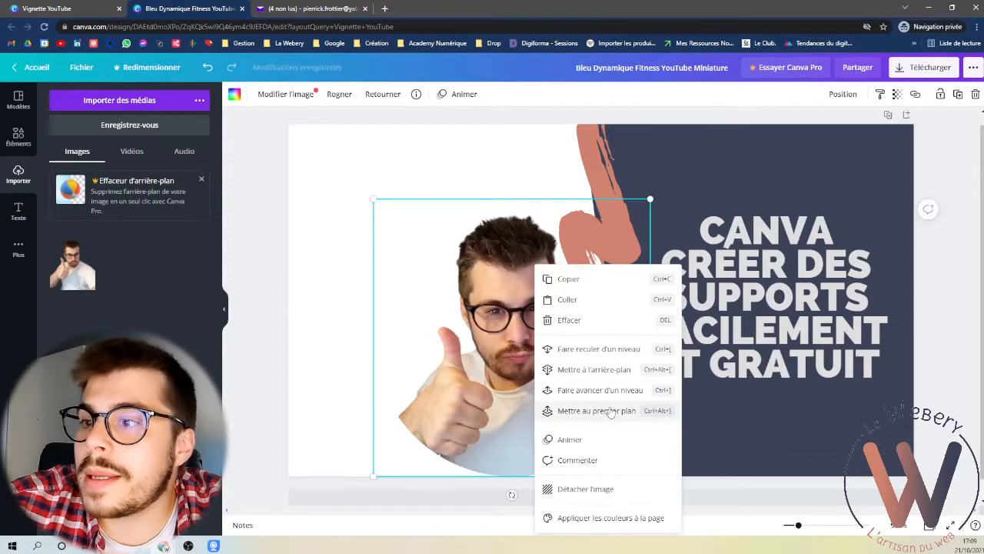
click(594, 369)
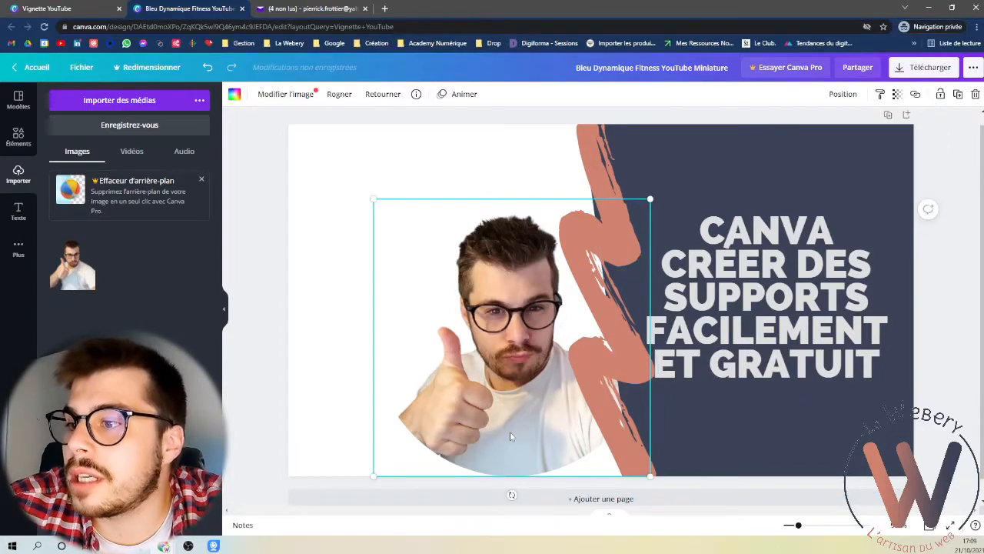
mouse_move(516, 446)
mouse_down()
mouse_move(528, 461)
mouse_move(513, 452)
mouse_up()
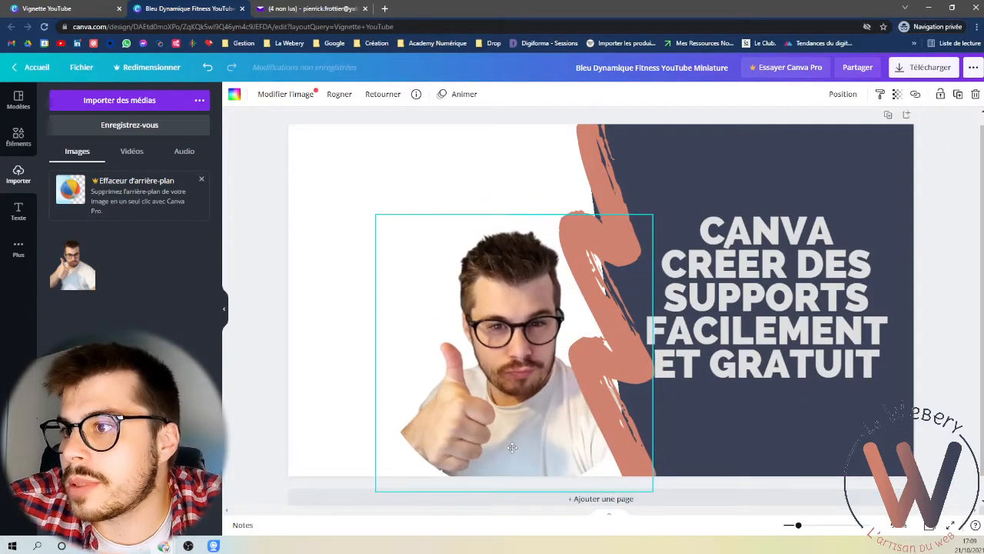
click(266, 402)
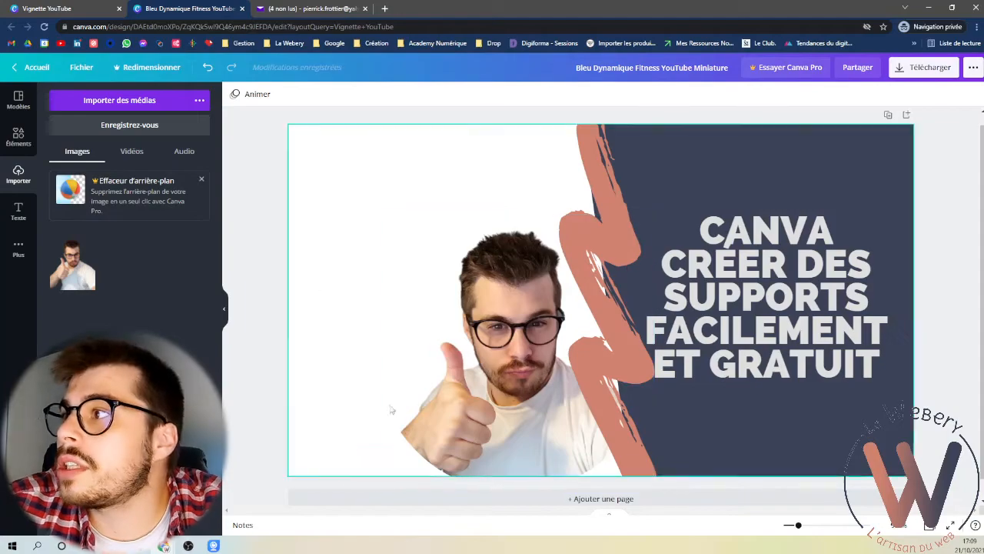
Search Google for 'canva logo' in a new incognito tab.
click(384, 8)
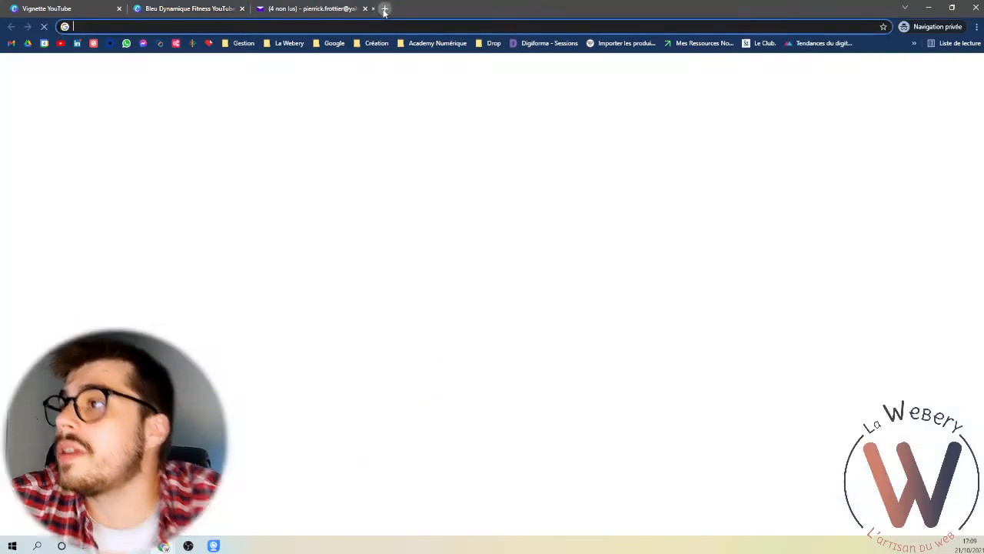
text(can)
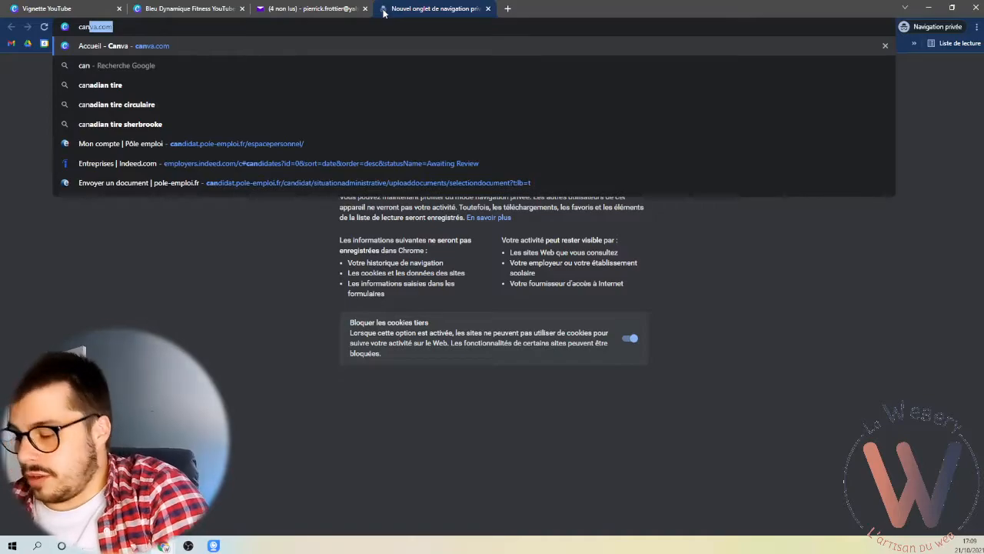
key(BackSpace)
text(c)
key(BackSpace)
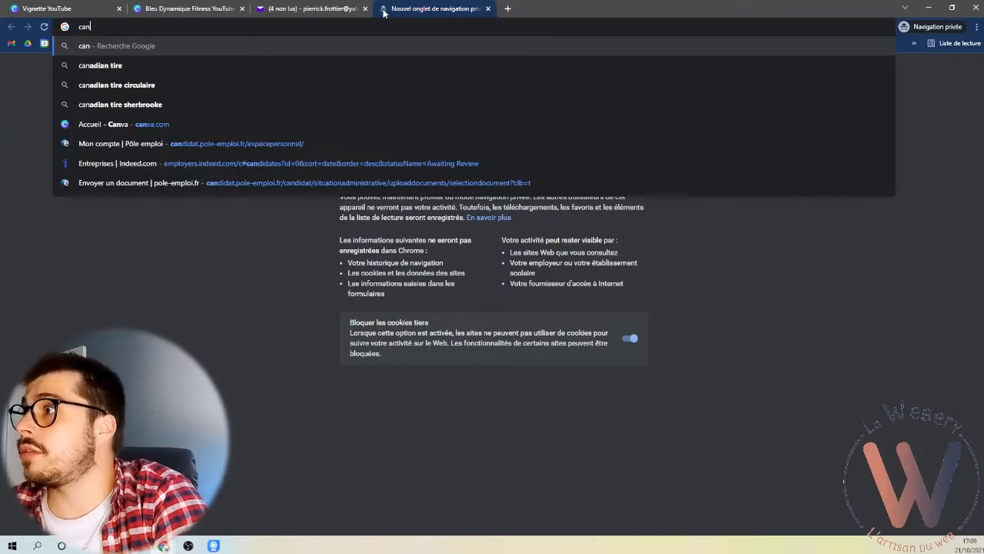
text(va logo)
key(Return)
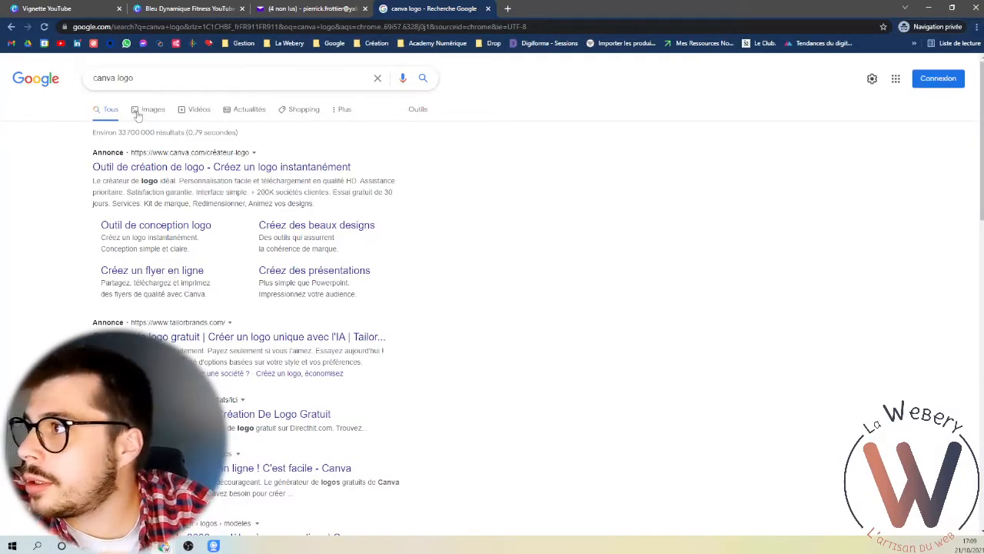
Switch to Images results and reveal the Outils filter options.
click(136, 113)
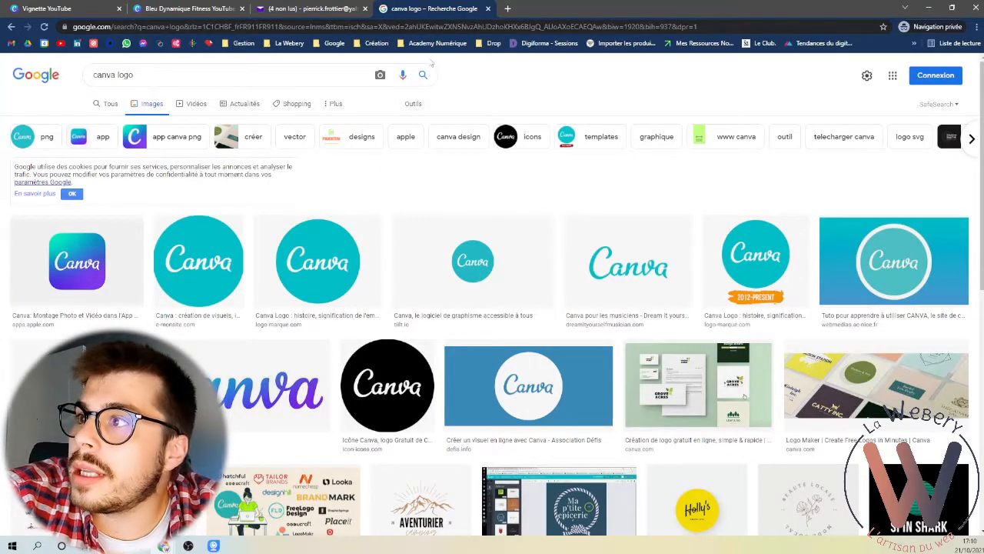
click(338, 104)
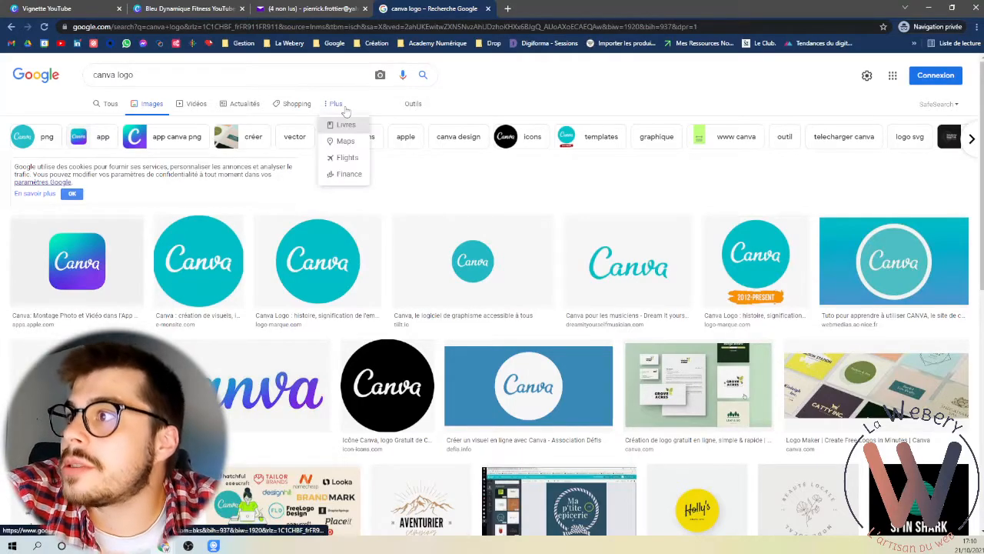
click(526, 79)
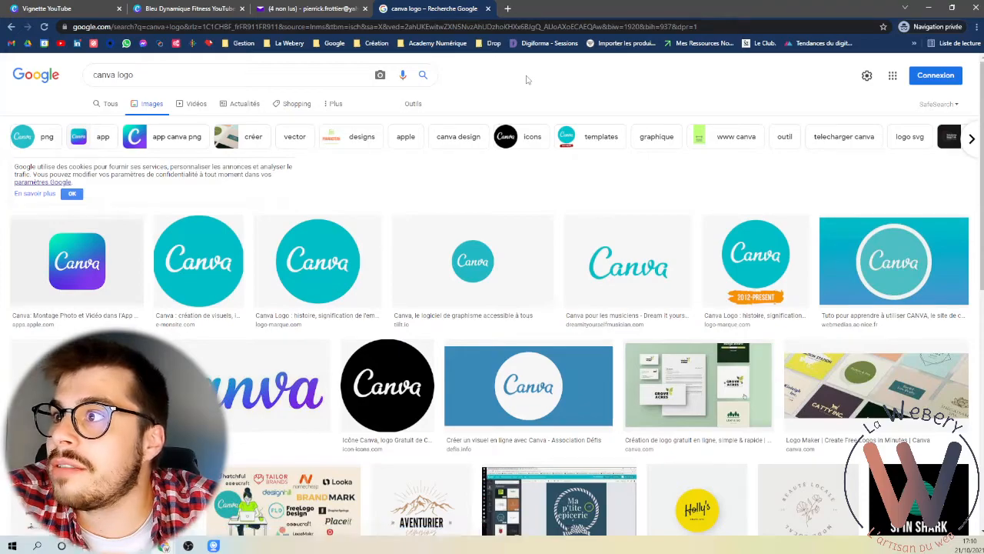
click(414, 105)
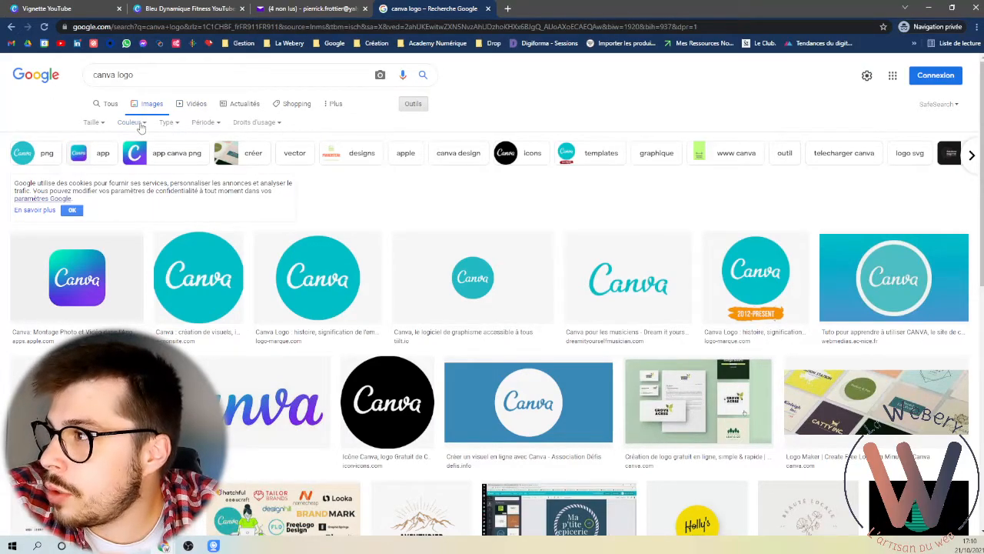
Filter images to transparent backgrounds and preview the teal circle Canva logo.
click(142, 127)
click(144, 172)
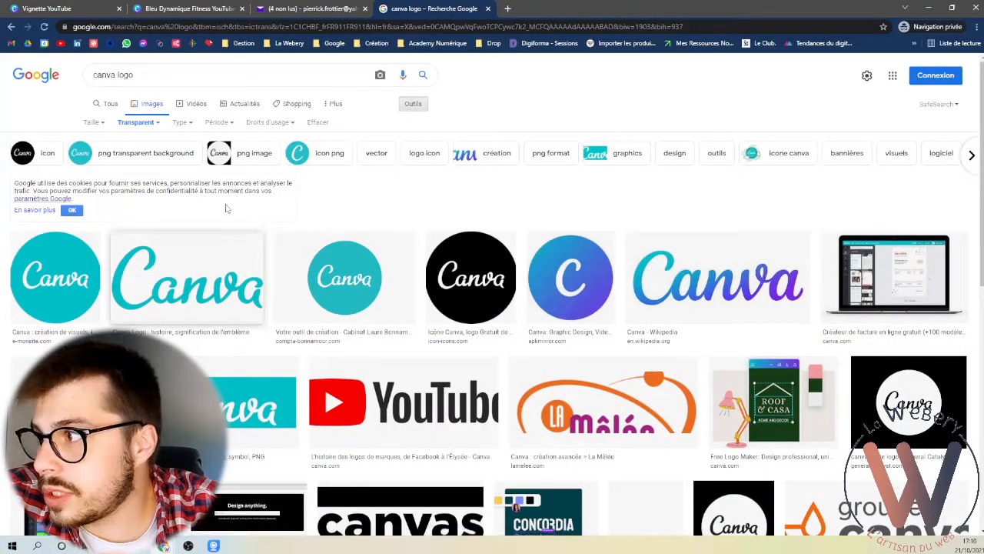
click(335, 297)
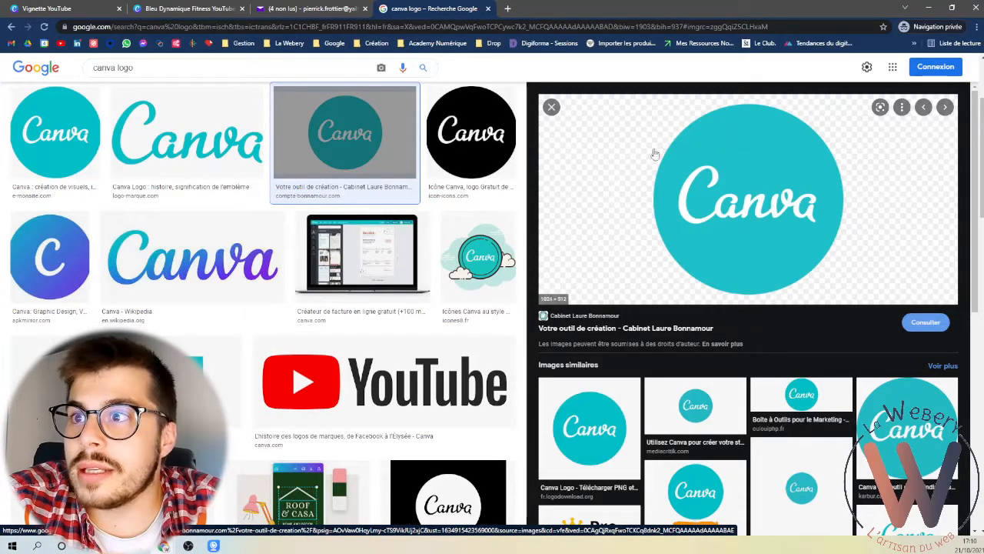
Save the Canva logo image to the computer as 'Logo'.
right_click(691, 166)
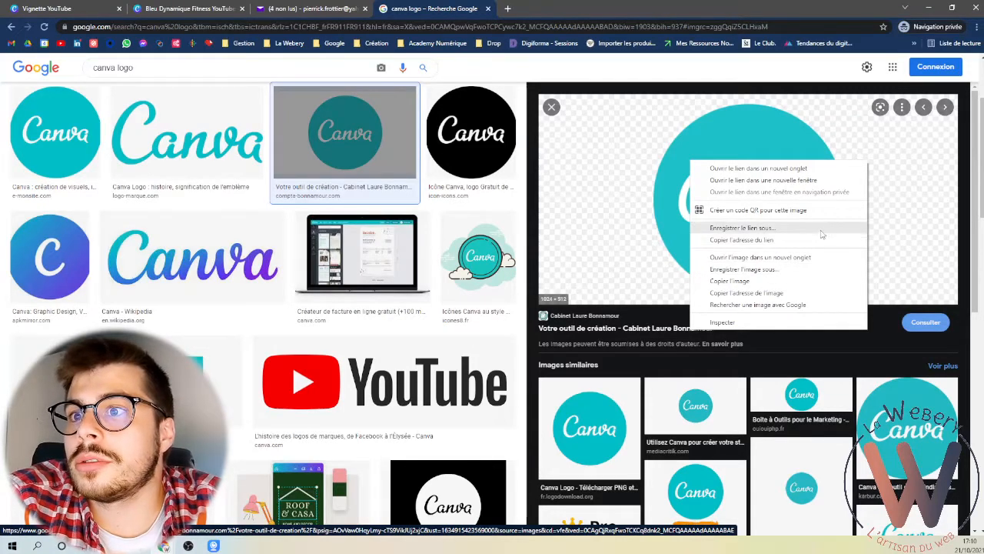
click(823, 269)
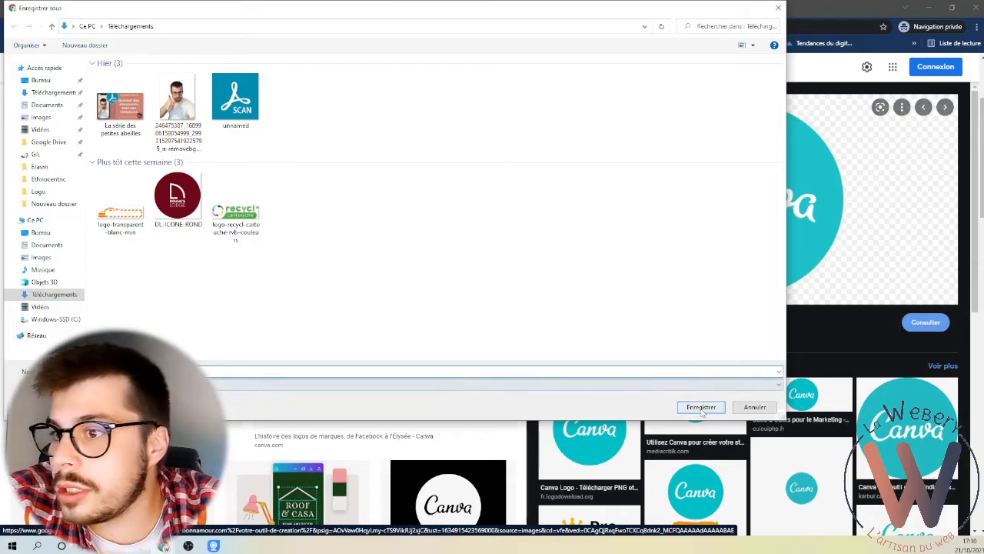
click(700, 406)
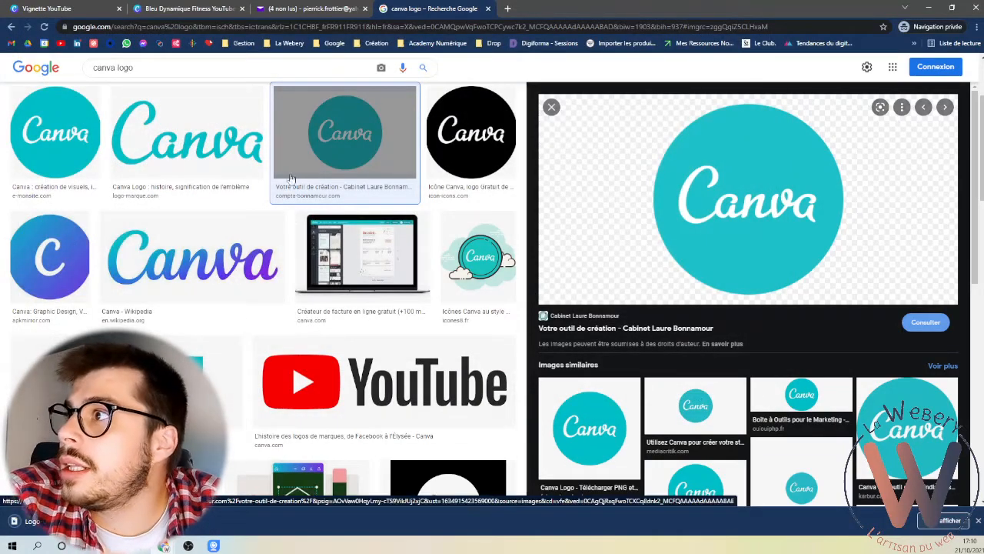
Upload Logo-Canva.png from the download bar into Canva and add it to the thumbnail.
click(213, 8)
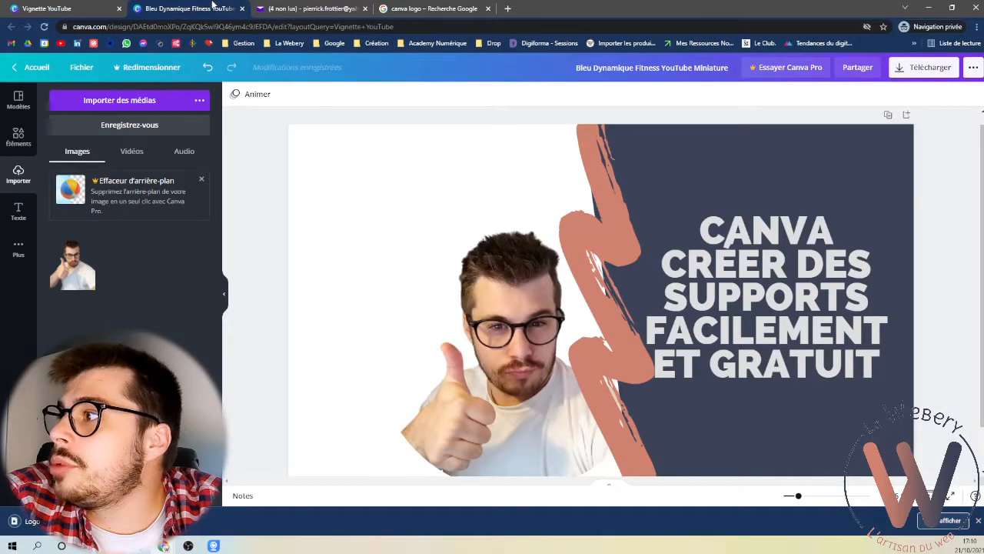
click(137, 108)
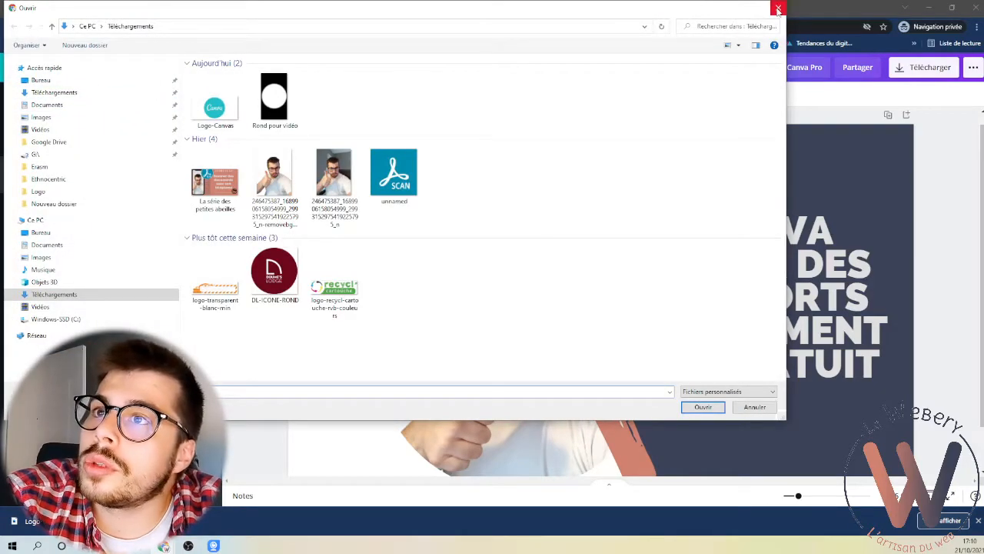
click(778, 9)
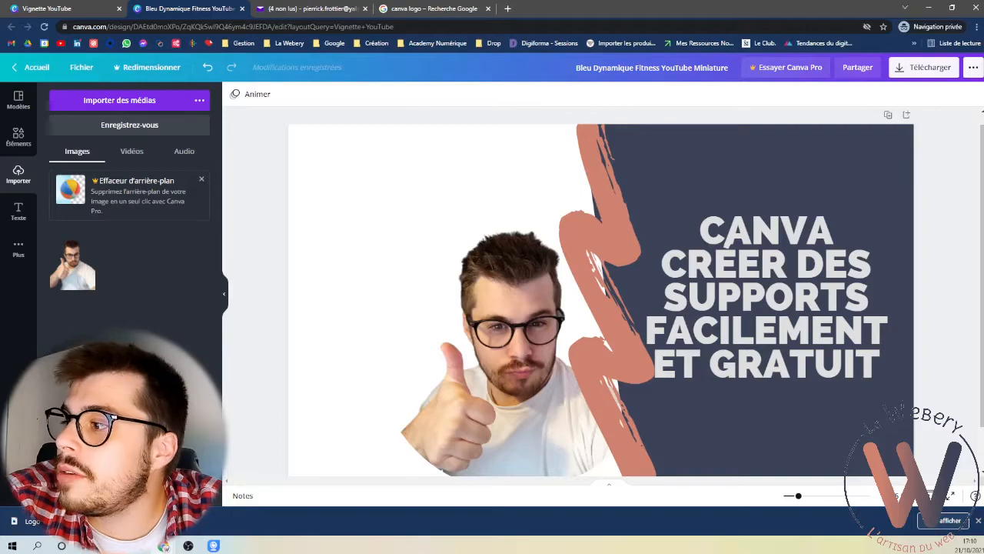
drag(46, 521, 188, 333)
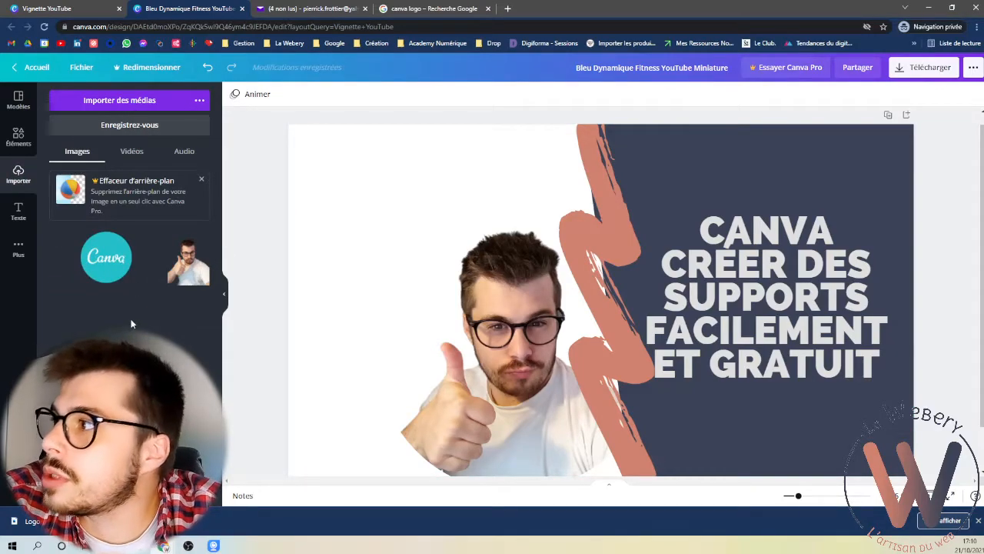
click(121, 282)
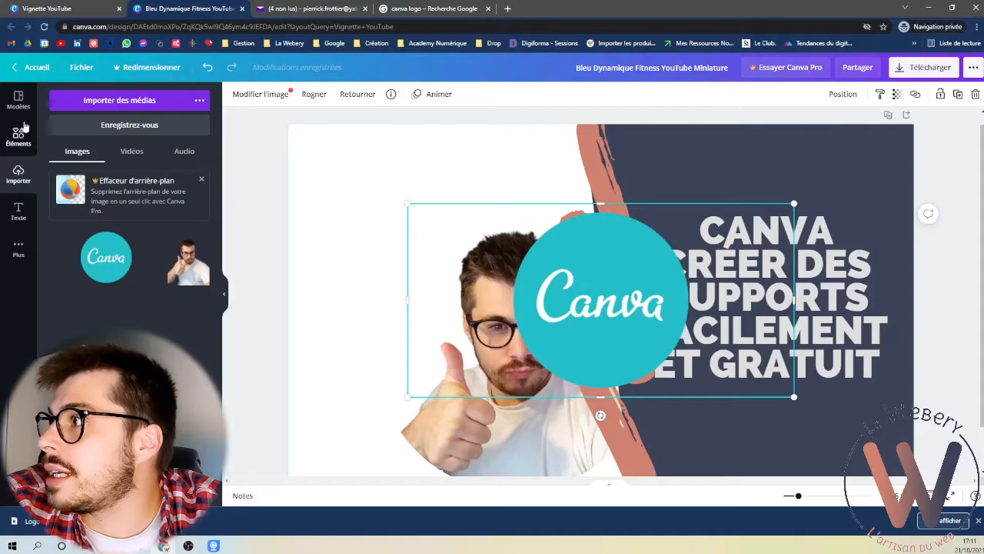
Add a rounded landscape picture frame from Éléments, moved to the top-left and enlarged.
click(23, 135)
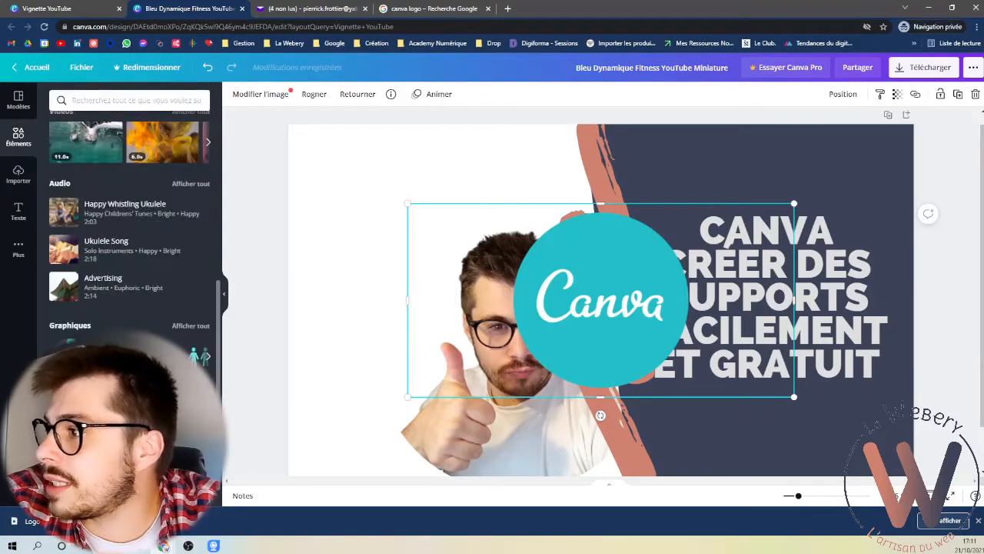
scroll(129, 369, down, 1)
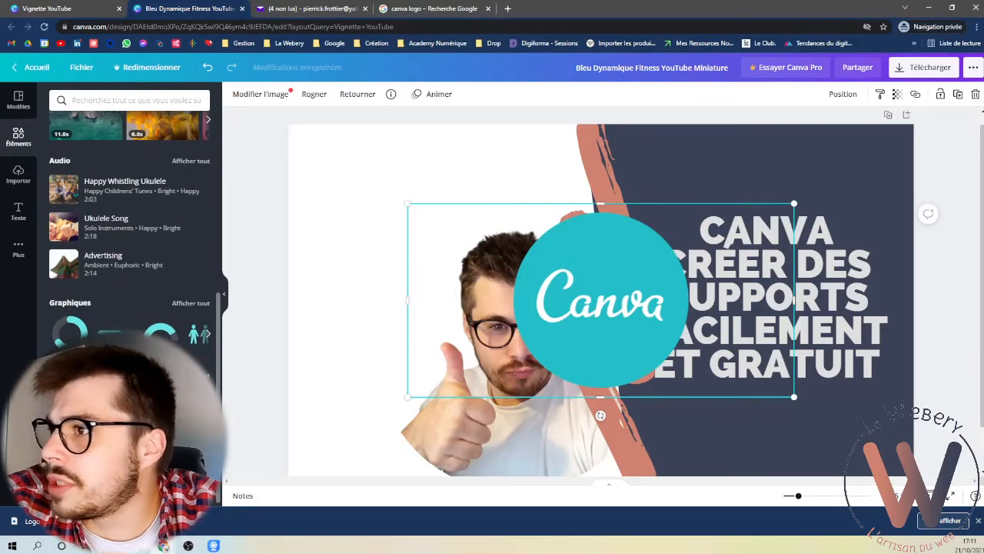
click(119, 408)
drag(492, 286, 361, 218)
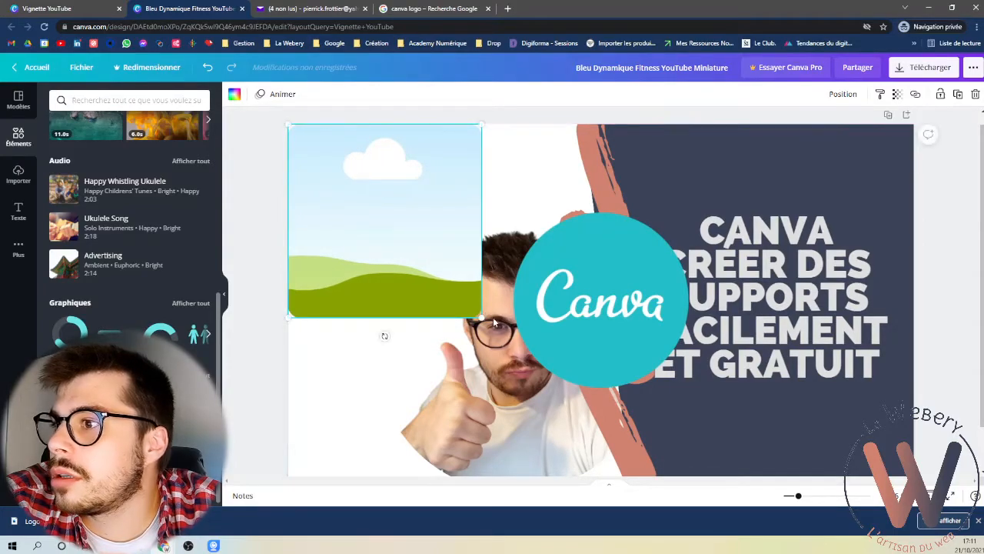
drag(481, 316, 663, 467)
Drop the Canva logo into the frame, adjust its crop twice, then delete it.
click(687, 326)
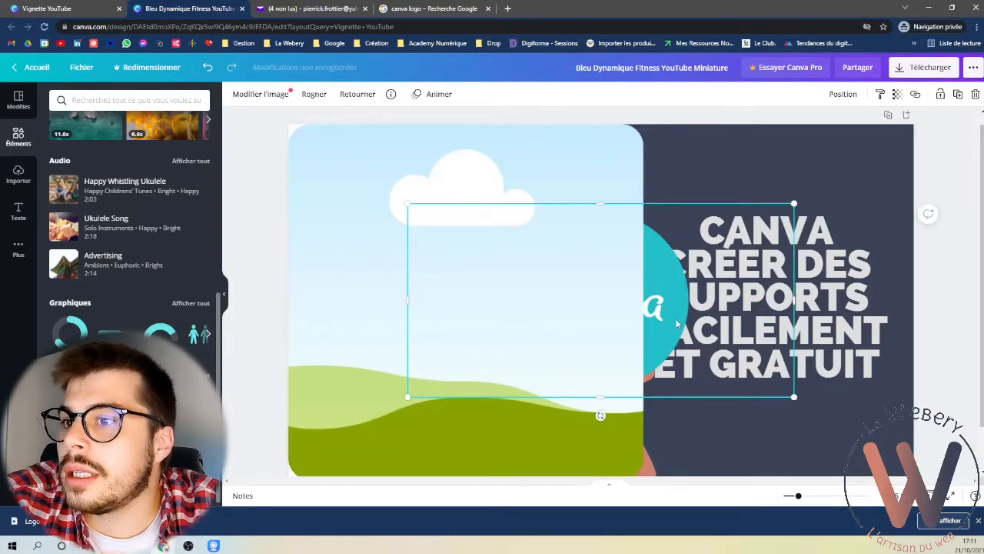
drag(676, 323, 639, 364)
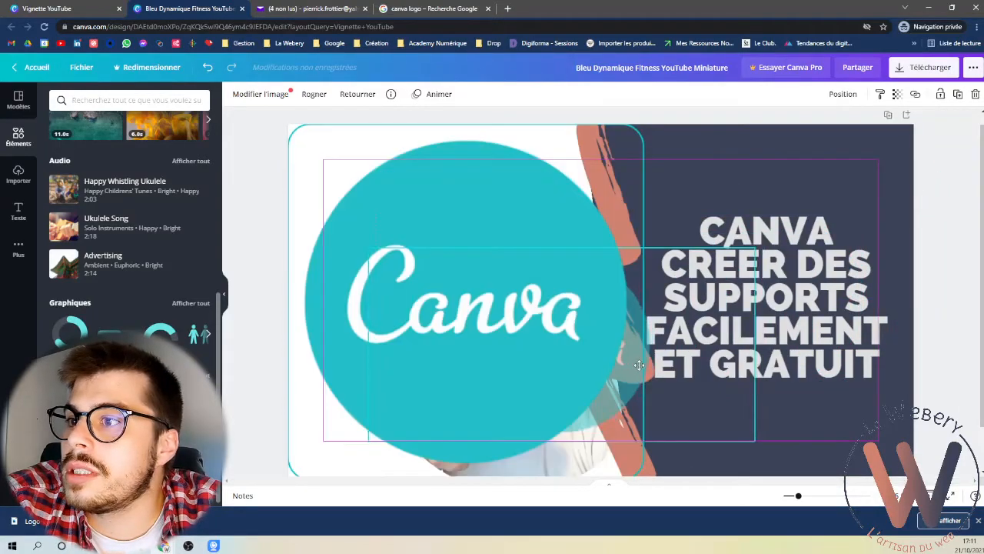
double_click(531, 360)
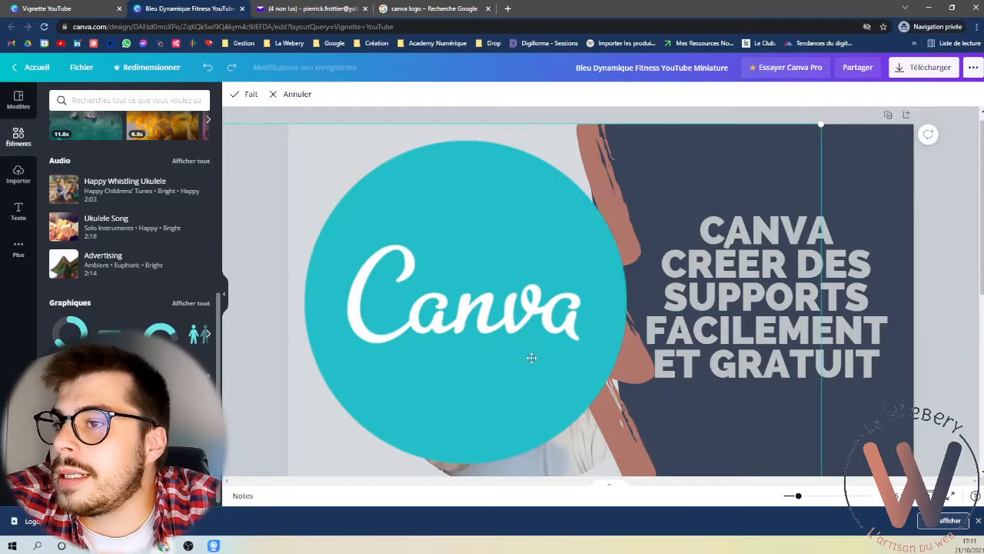
key(Return)
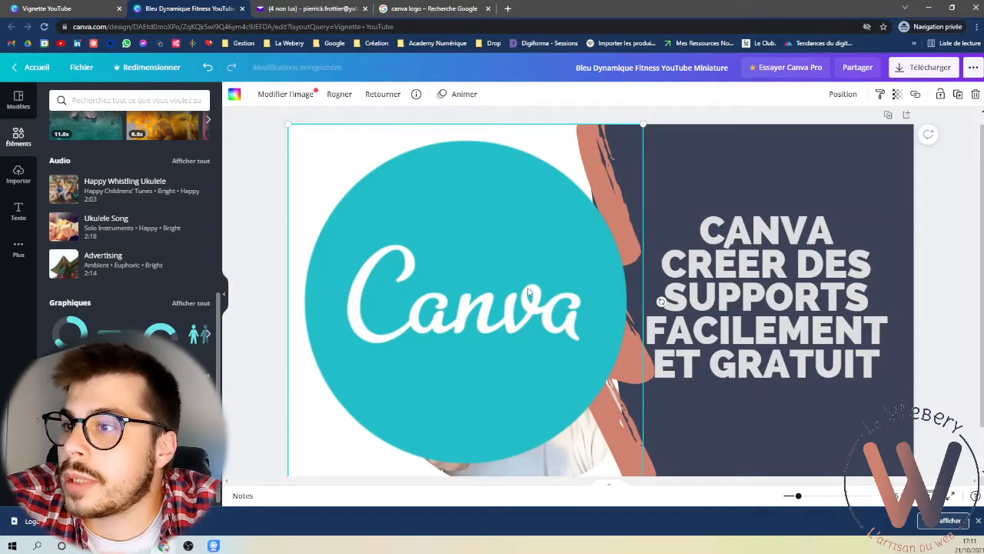
double_click(528, 291)
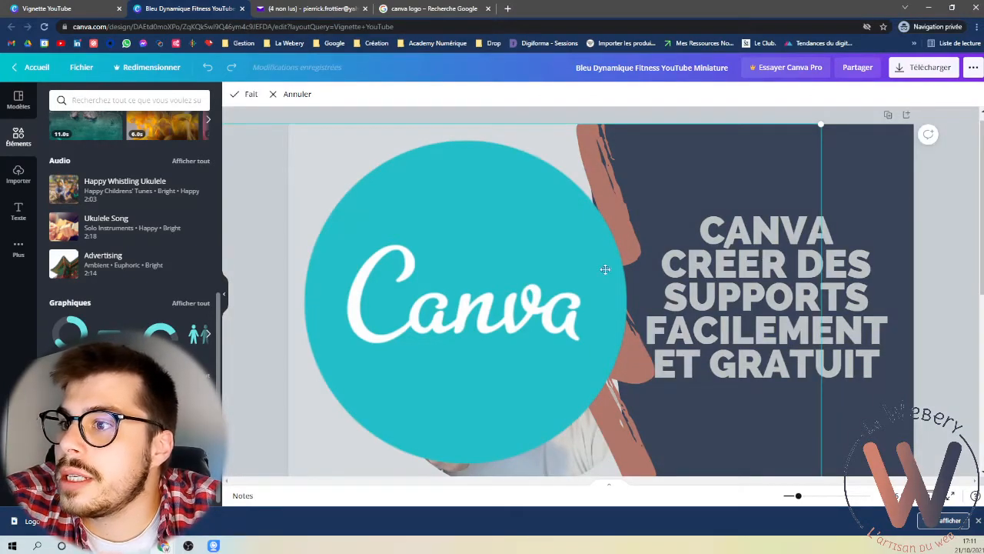
key(Return)
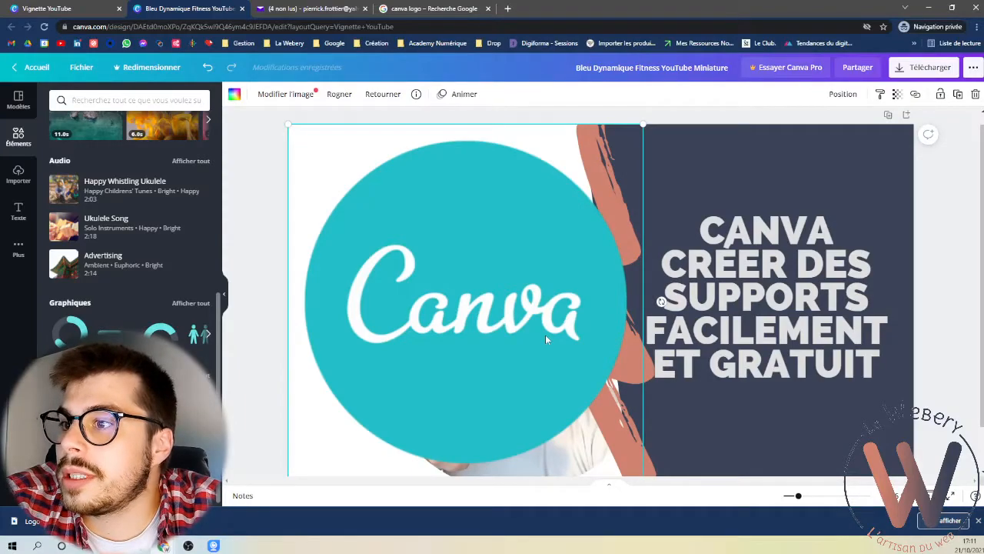
key(Delete)
key(Delete)
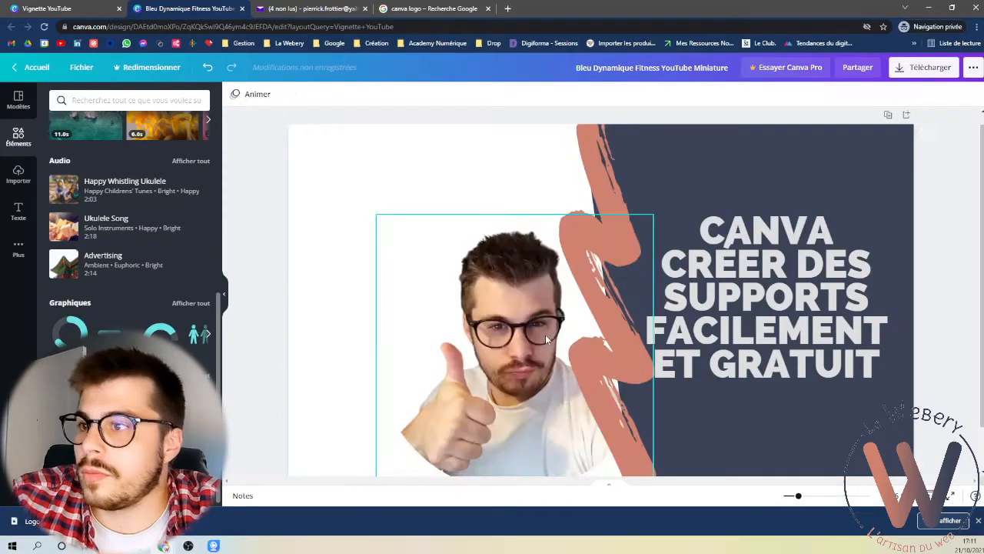
Move the circular cut-out photo up-left and shift the image inside its circular crop.
click(536, 359)
drag(535, 357, 473, 304)
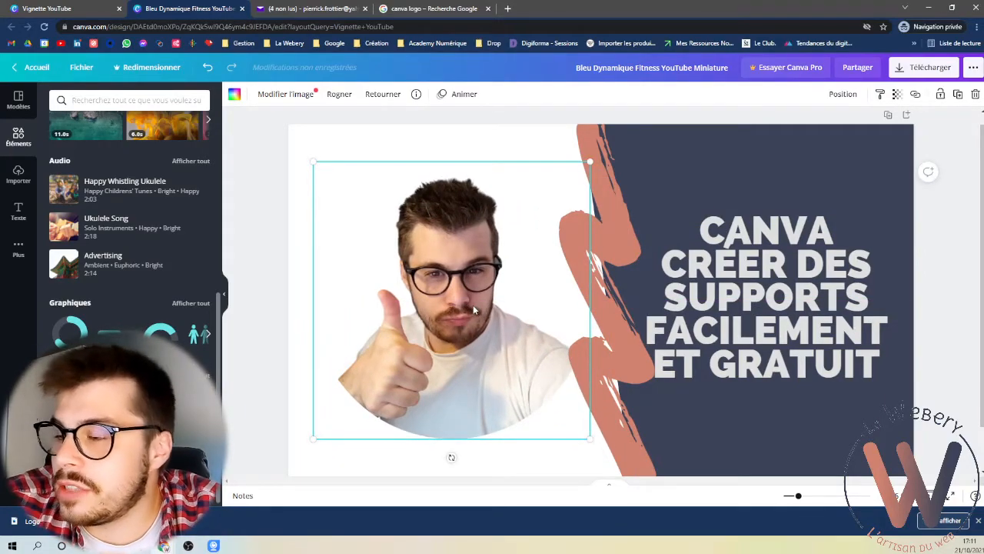
double_click(473, 305)
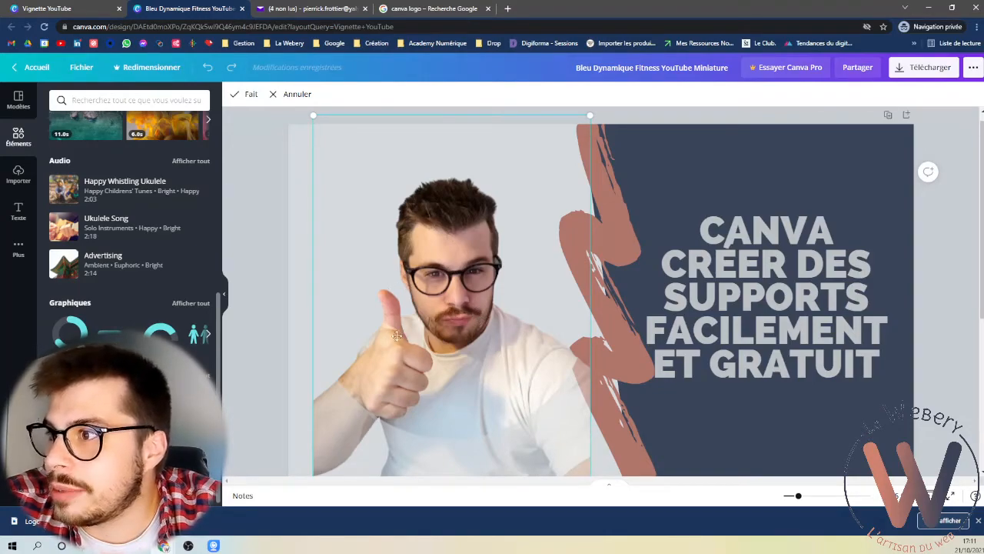
drag(465, 360, 489, 312)
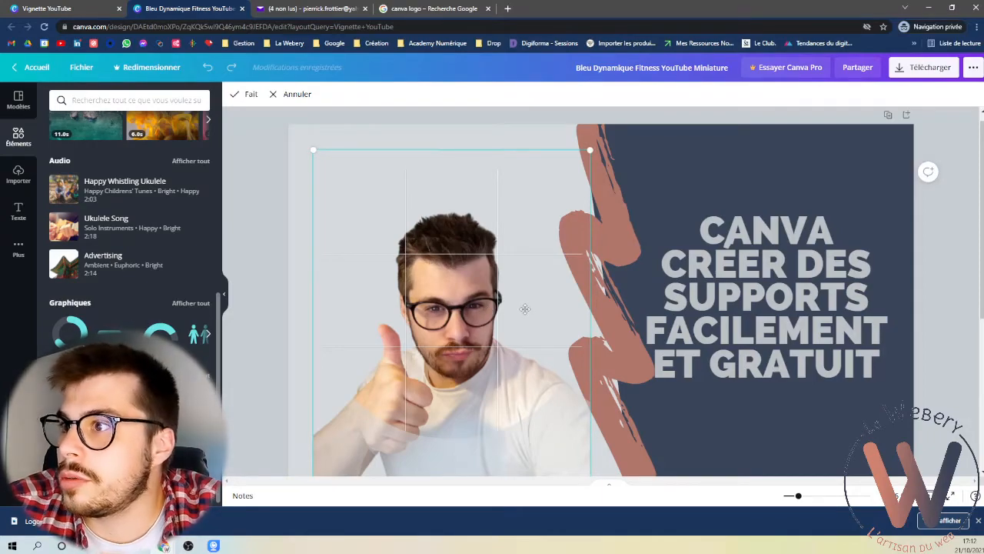
key(Return)
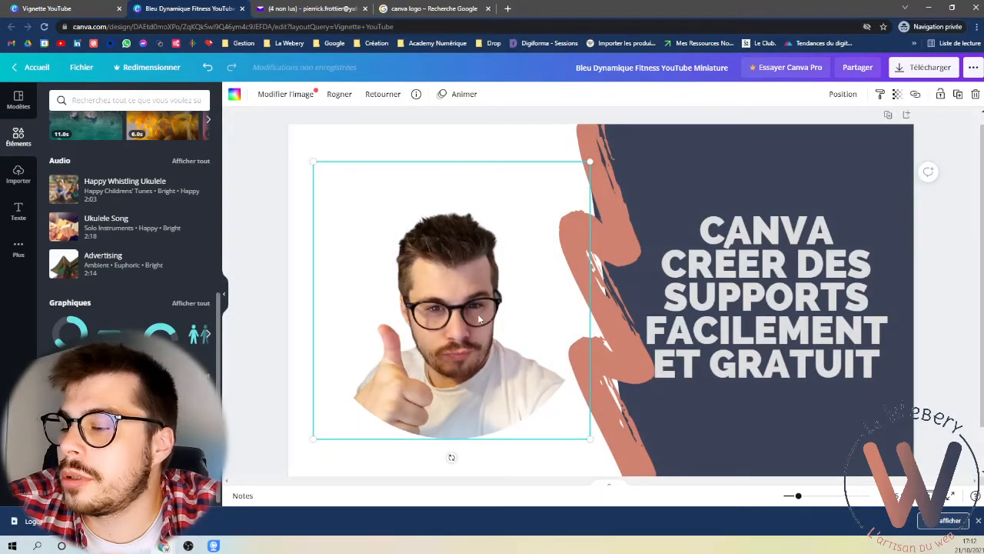
Re-adjust the photo within its circle, then move it left beside the terracotta strokes.
double_click(478, 317)
drag(478, 314, 481, 233)
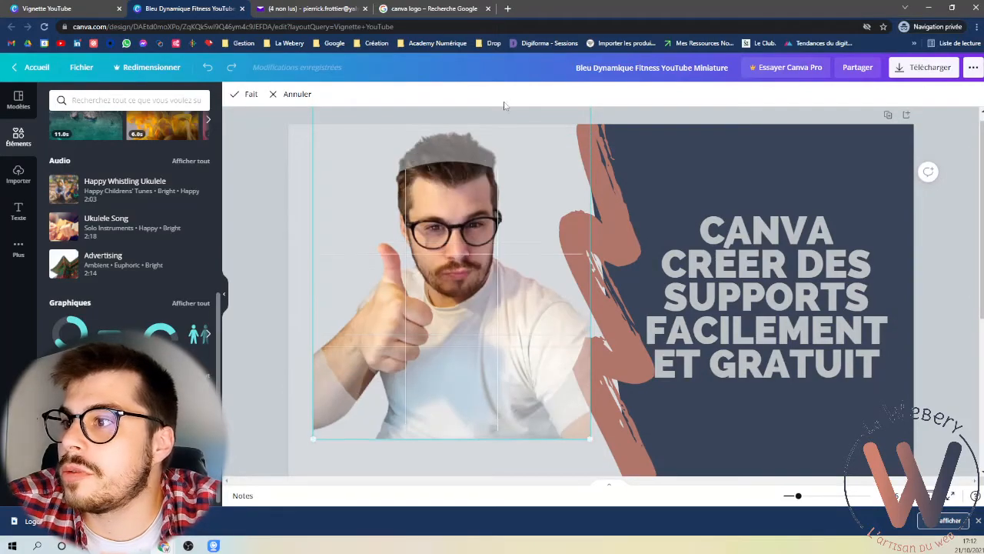
key(Return)
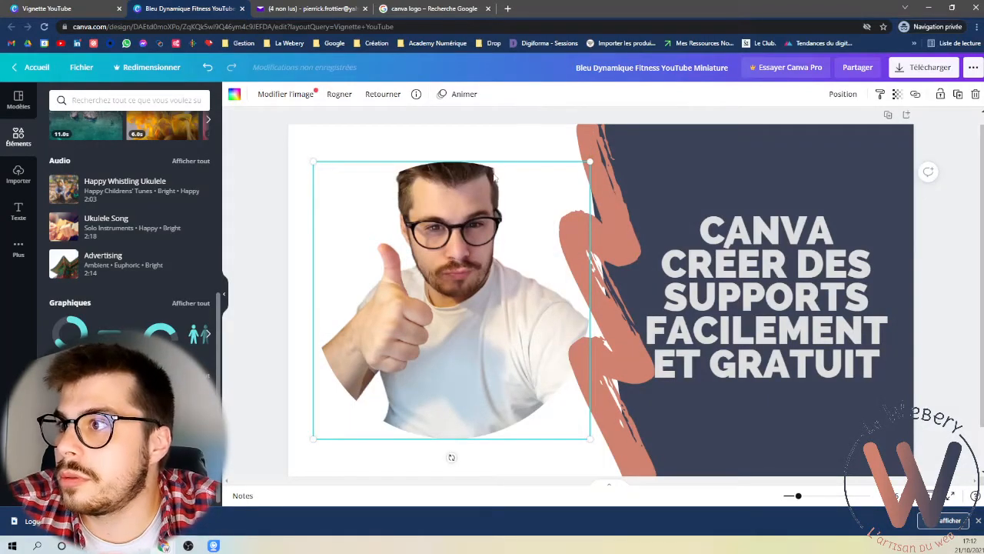
double_click(490, 189)
drag(485, 206, 480, 343)
key(Return)
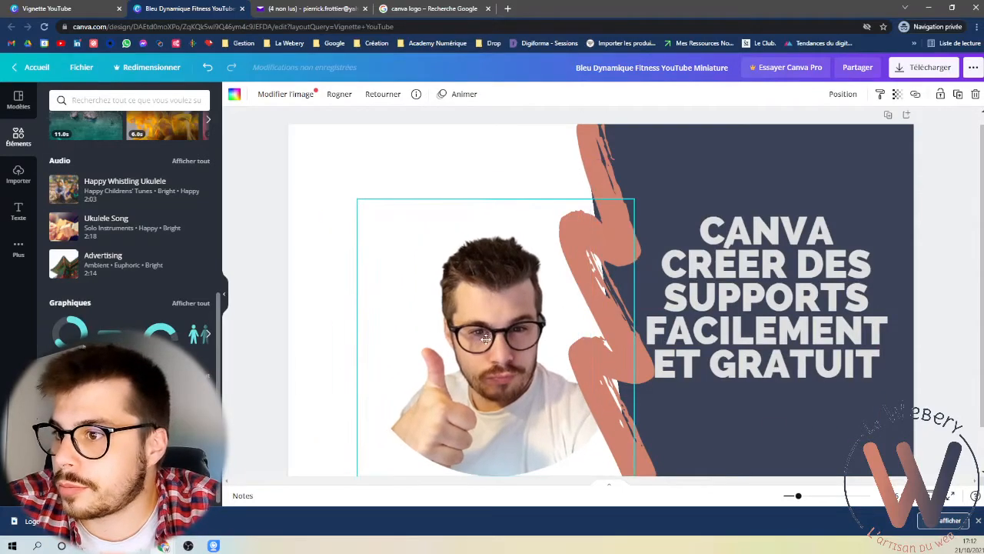
mouse_move(446, 301)
mouse_down()
mouse_move(416, 278)
mouse_move(438, 314)
mouse_move(426, 299)
mouse_up()
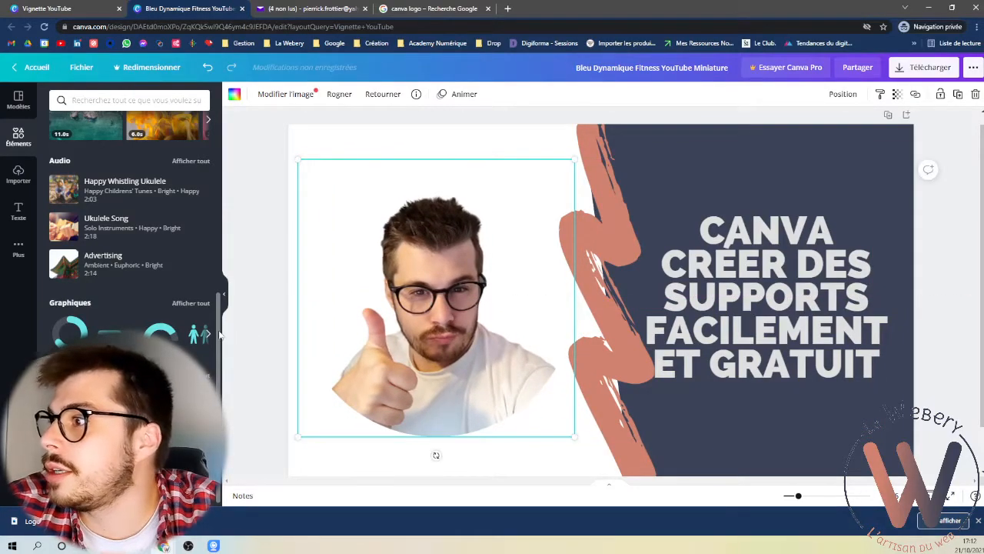
Move the title slightly down and re-add the Canva logo from uploads over the navy.
click(721, 263)
drag(764, 257, 776, 291)
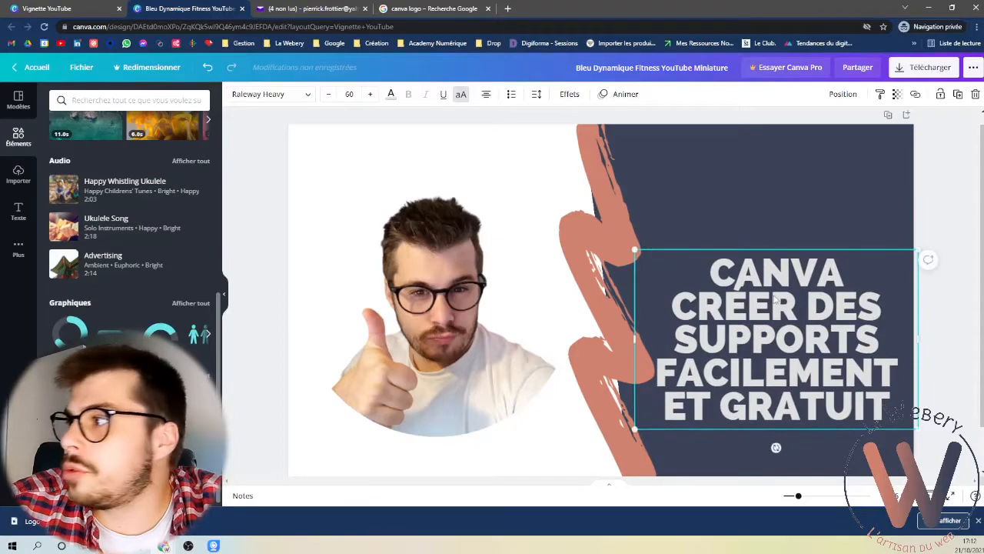
click(20, 171)
click(91, 257)
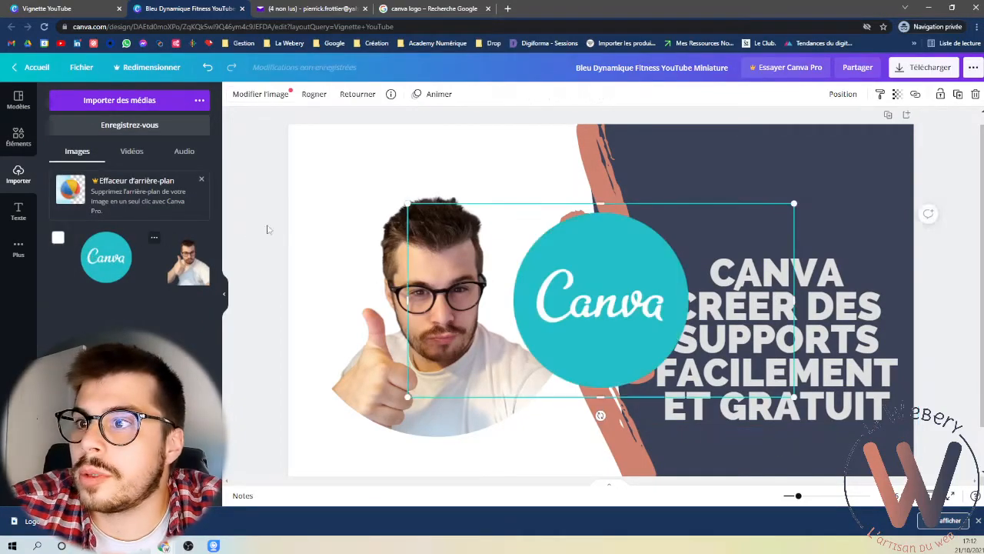
drag(598, 278, 775, 193)
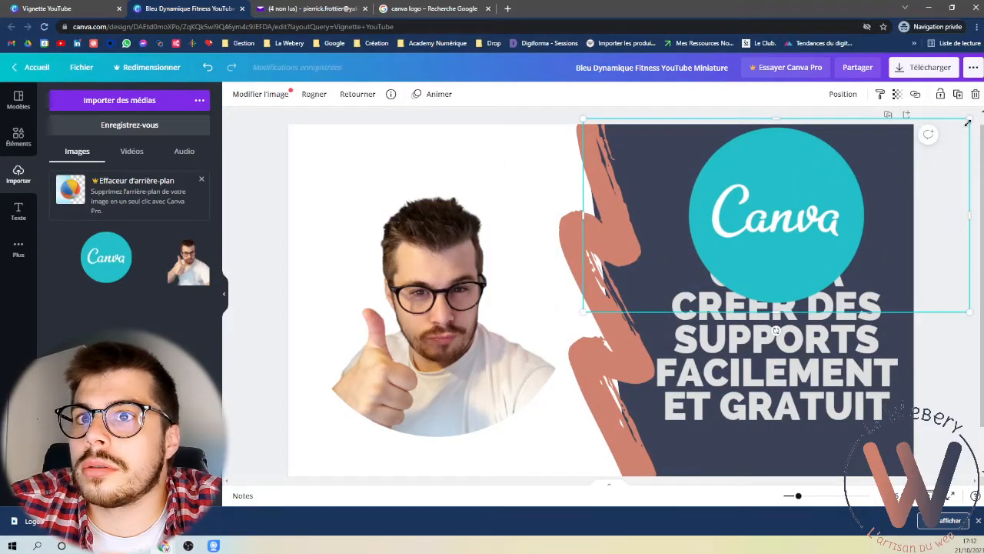
Shrink the Canva logo and place it above the title.
drag(968, 119, 888, 160)
drag(758, 242, 781, 220)
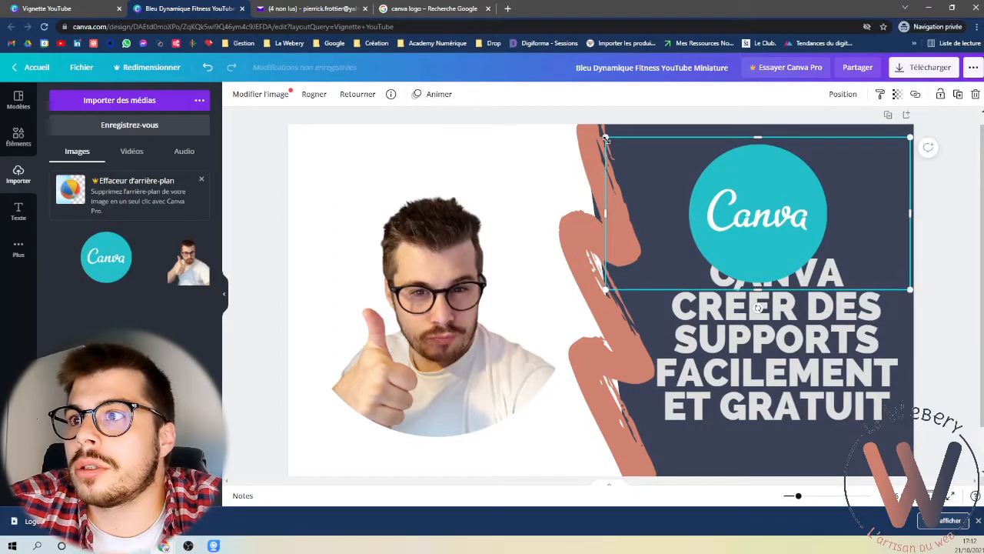
drag(605, 137, 649, 158)
drag(778, 199, 775, 169)
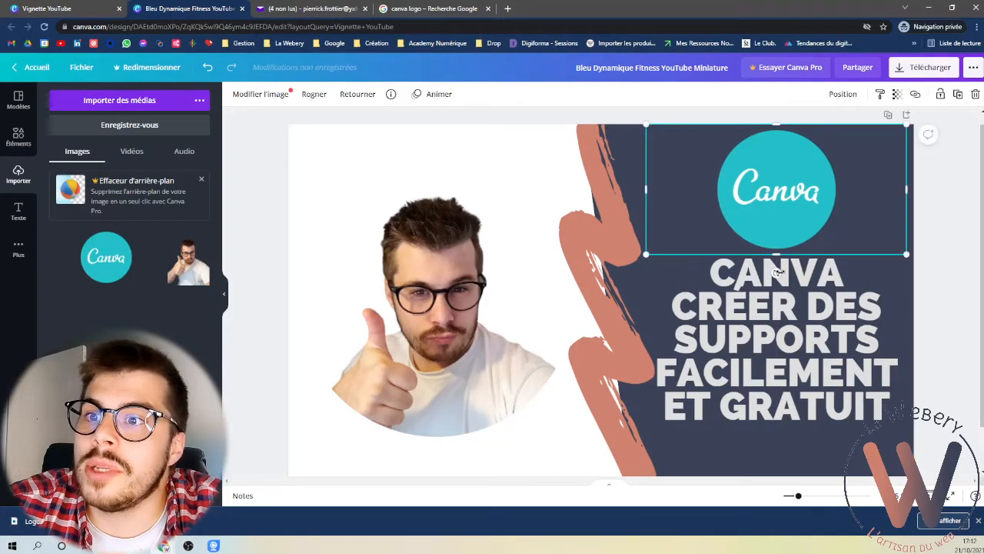
click(761, 380)
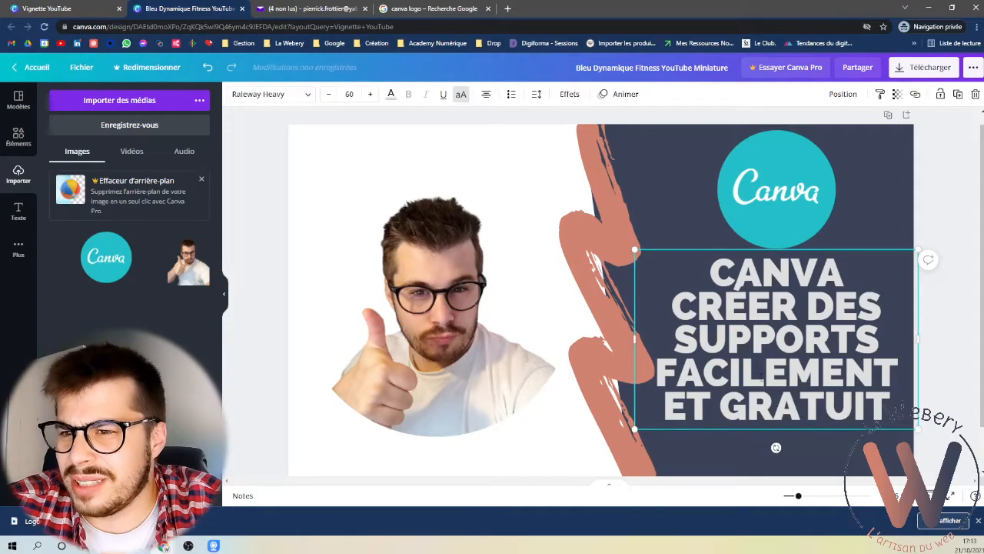
Set the whole title in Raleway Thin.
drag(761, 377, 656, 375)
key(ctrl+a)
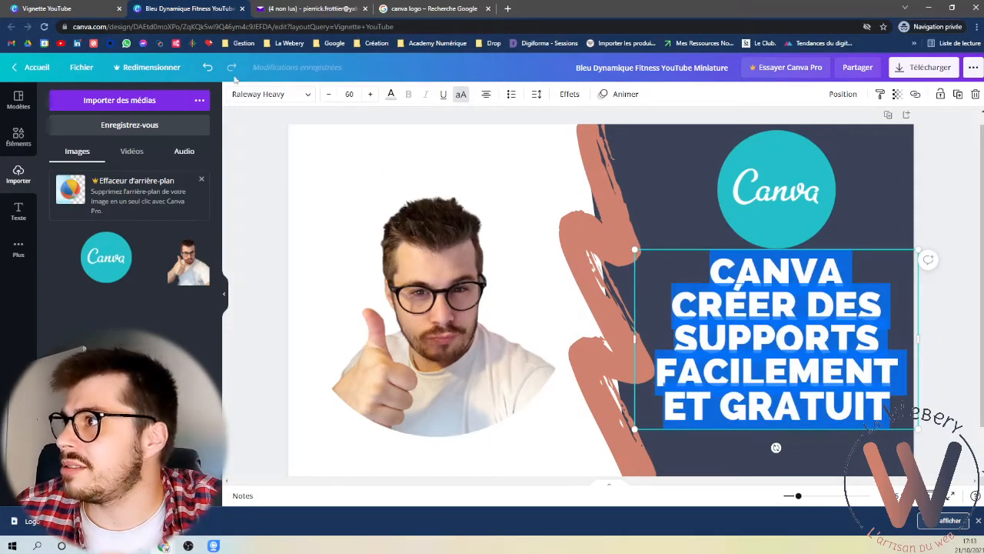
click(275, 94)
text(ral)
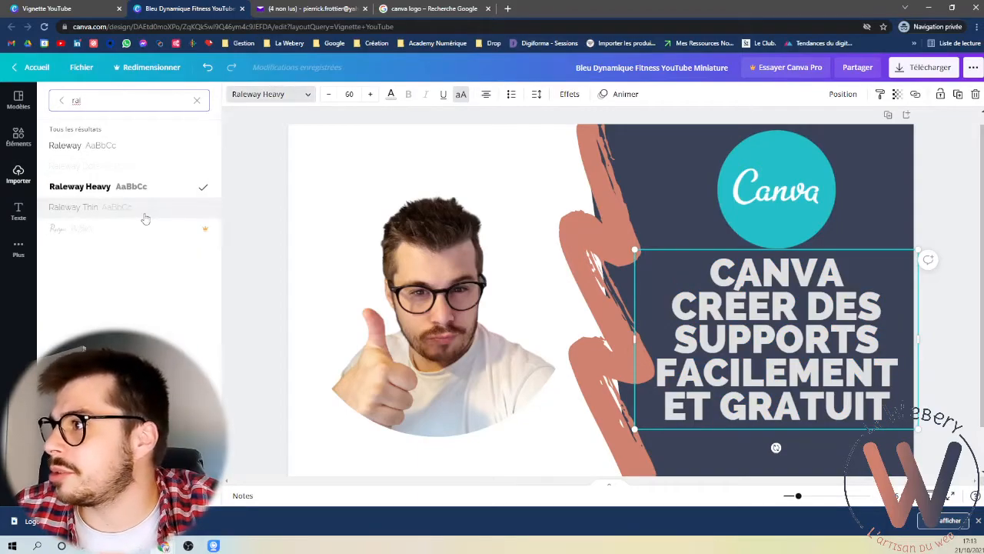
click(145, 218)
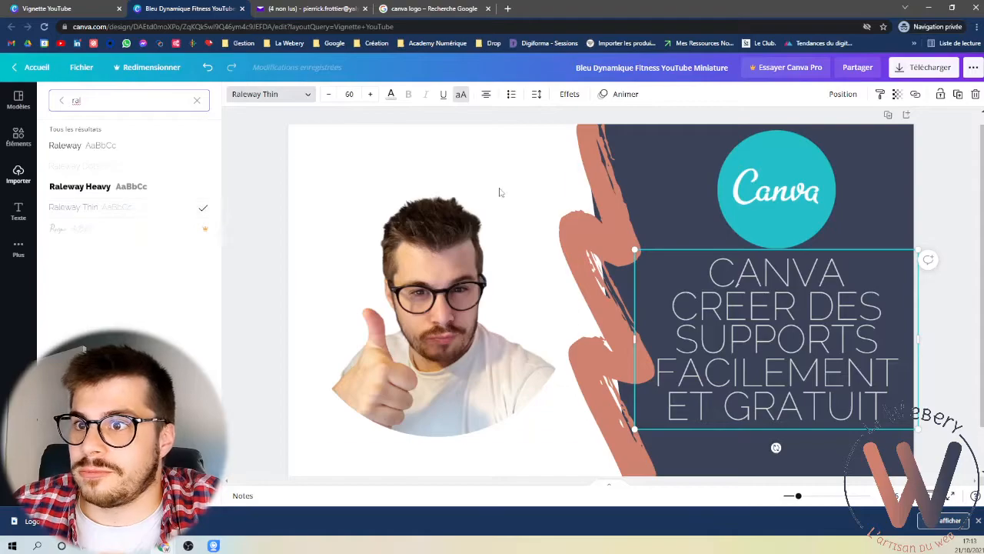
Delete the word CANVA and its empty line, widening the text box to the left.
click(736, 279)
double_click(736, 279)
key(BackSpace)
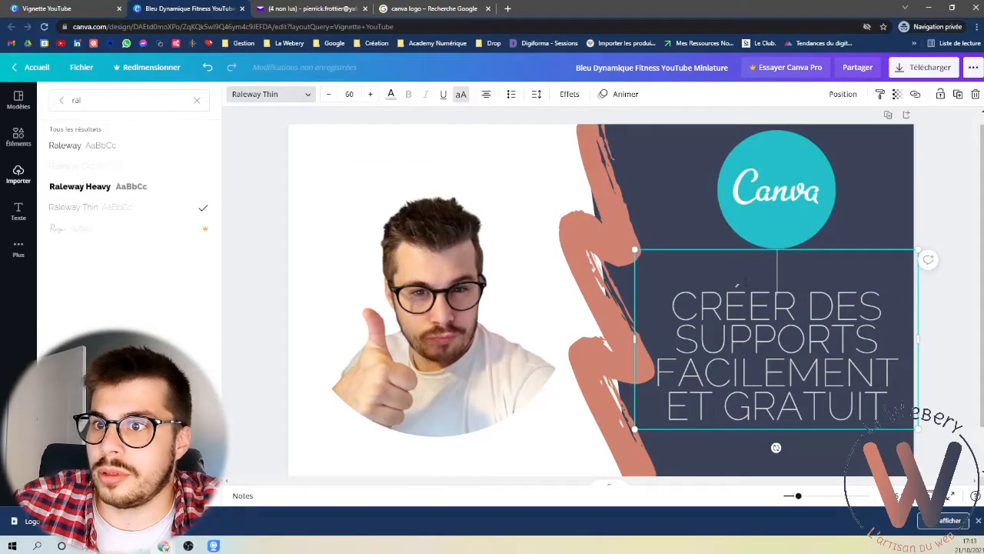
key(Delete)
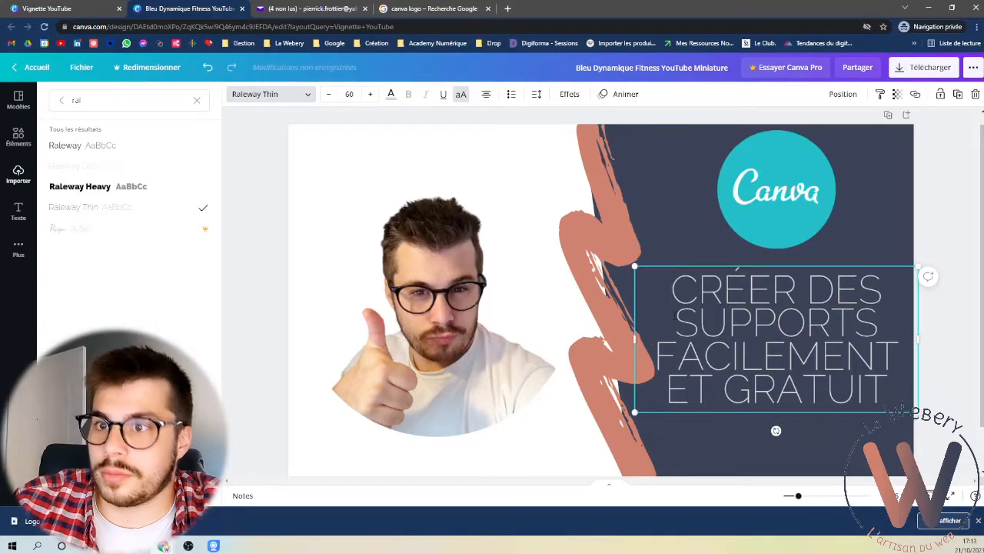
drag(632, 339, 627, 339)
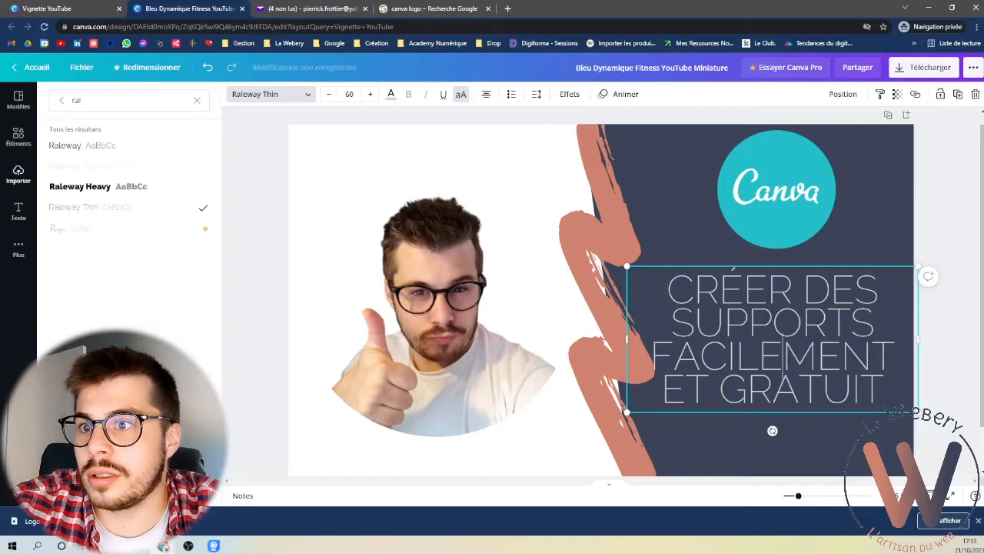
Switch the title to regular Raleway, widen its box further and re-centre the logo above it.
key(ctrl+a)
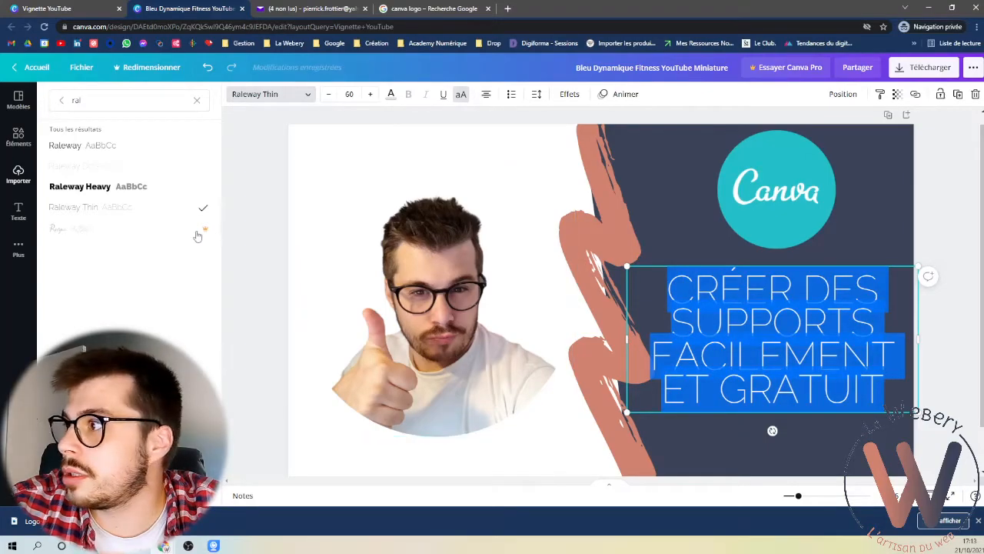
click(148, 145)
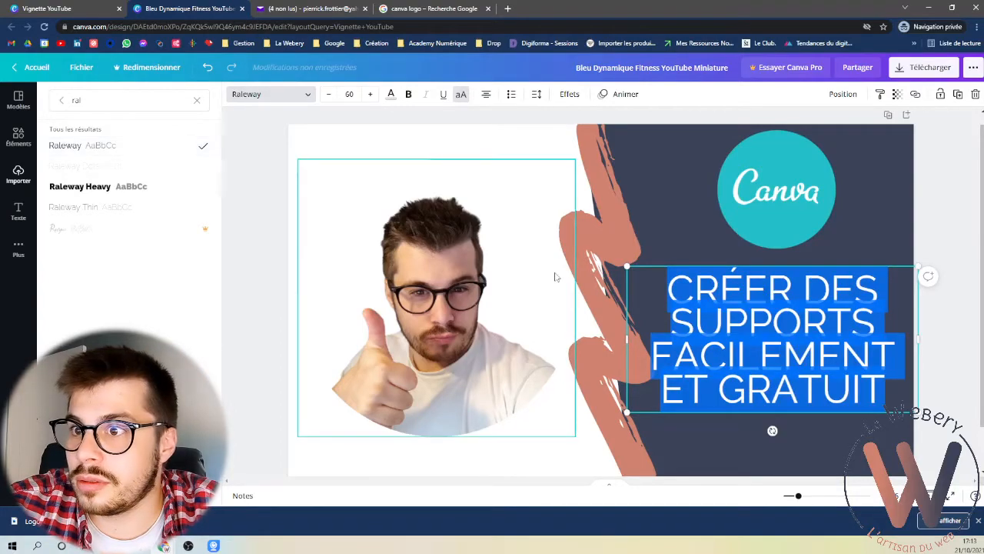
click(684, 286)
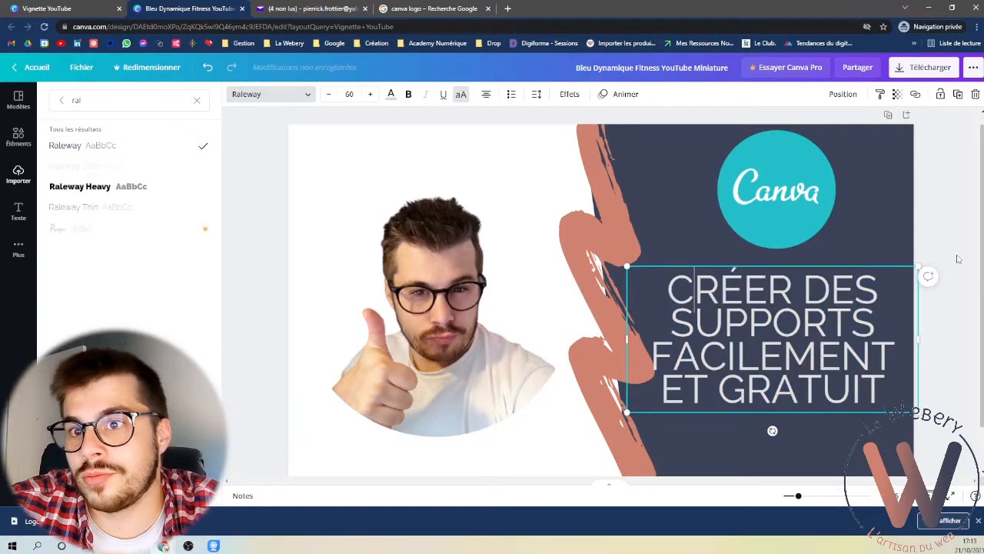
click(940, 353)
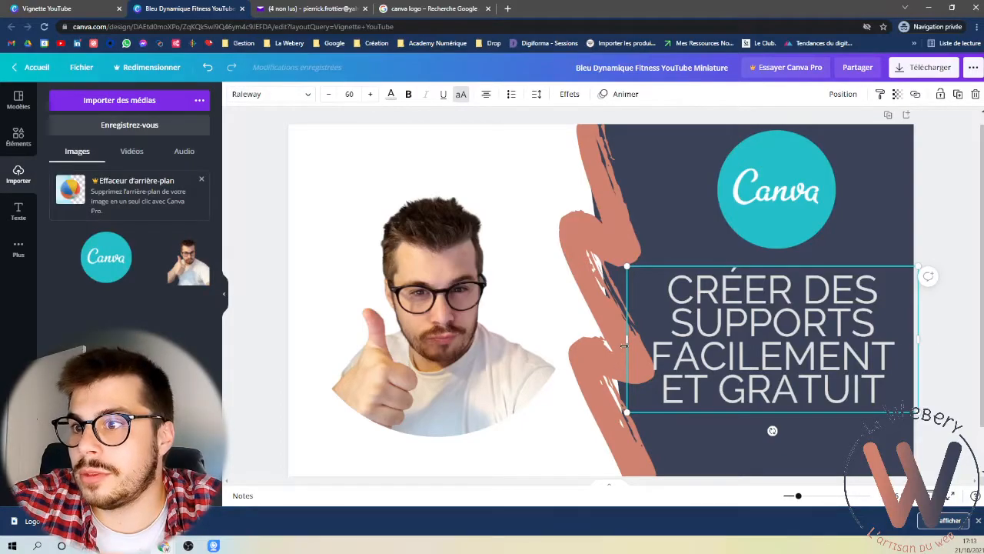
mouse_move(608, 346)
mouse_down()
mouse_move(593, 350)
mouse_move(626, 343)
mouse_up()
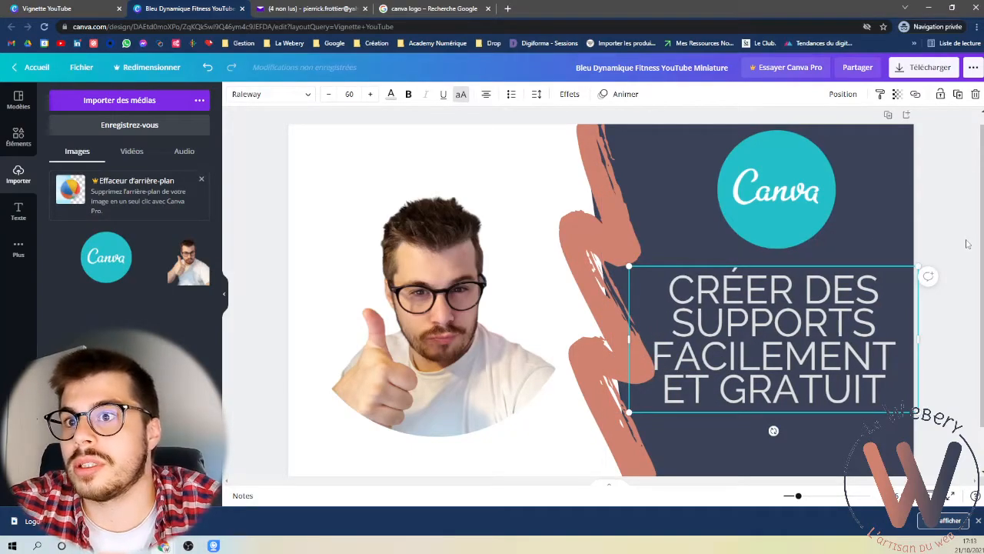
mouse_move(815, 216)
mouse_down()
mouse_move(792, 219)
mouse_move(812, 219)
mouse_up()
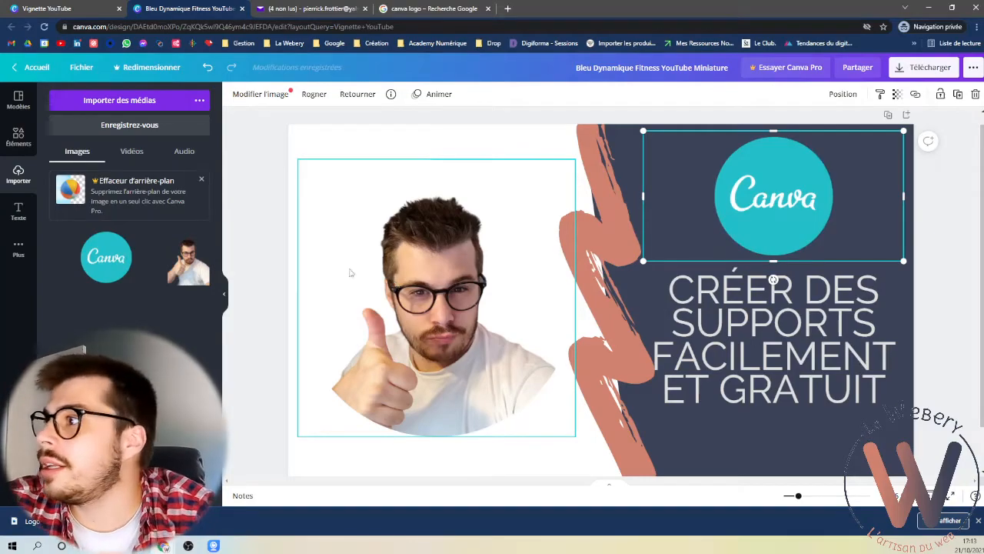
Add the brush-stroke graphic from Graphismes and recolour it salmon.
click(18, 139)
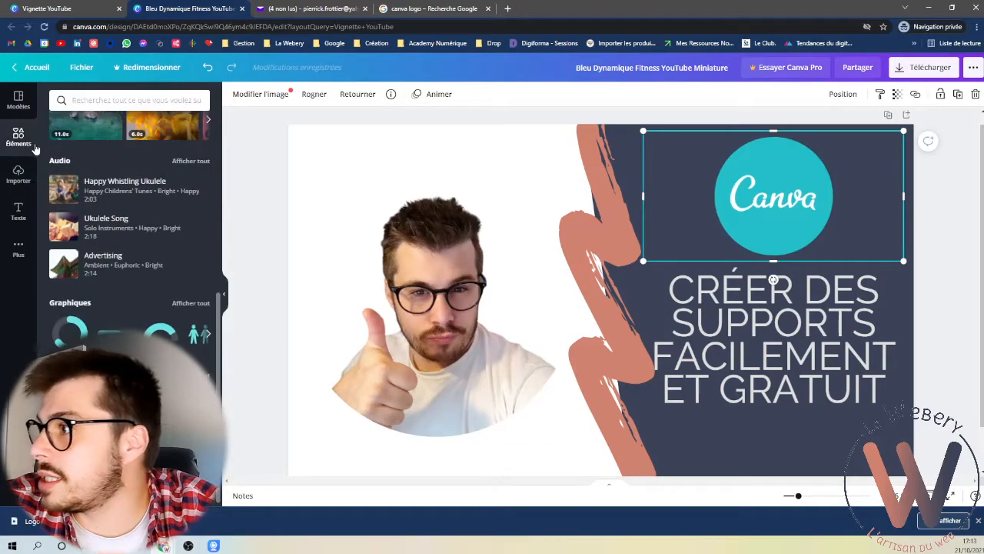
scroll(137, 323, up, 5)
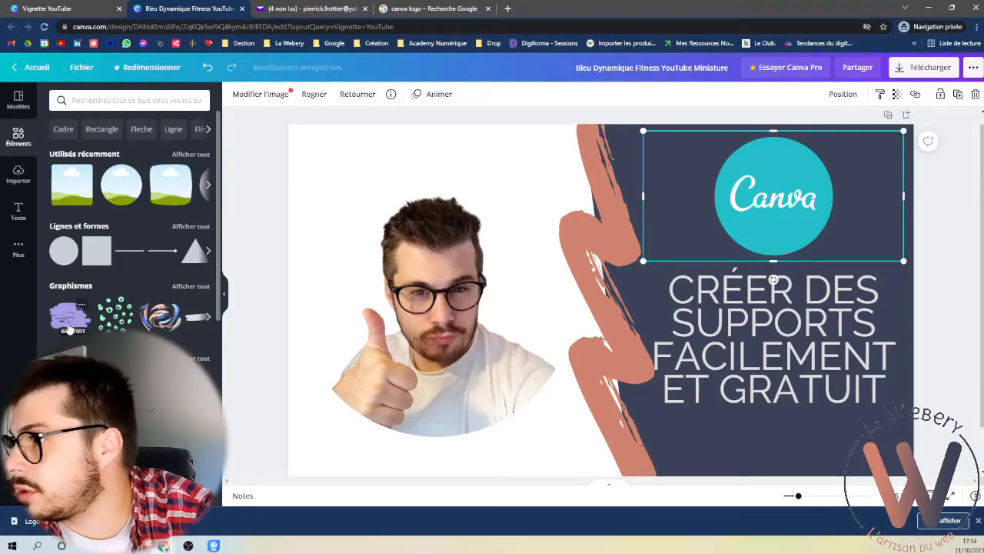
click(70, 319)
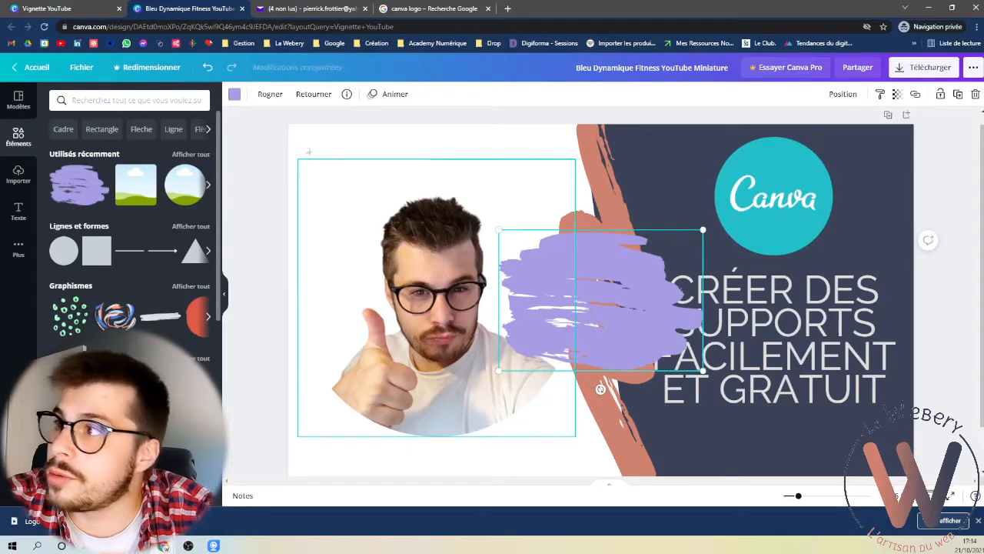
click(235, 94)
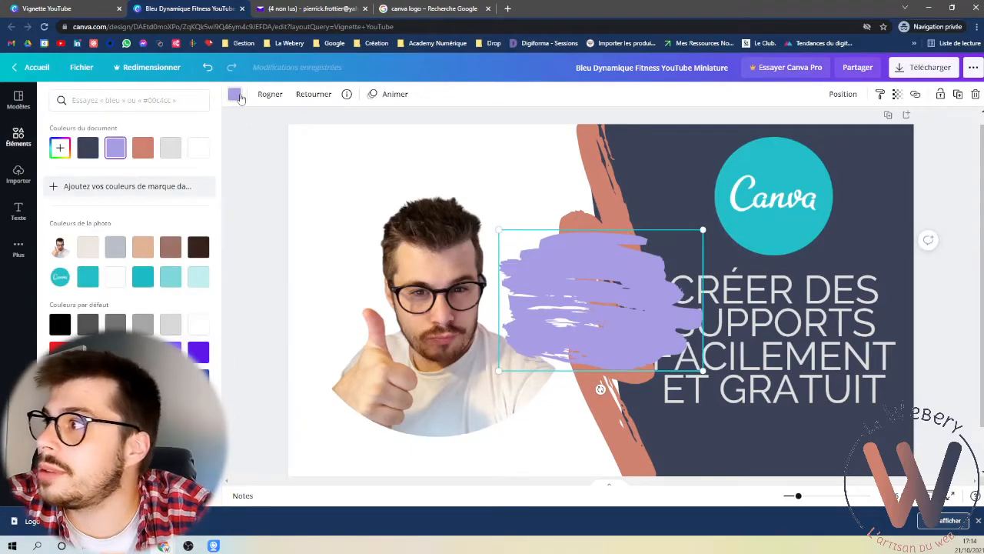
click(144, 149)
Rotate the stroke near-vertical, enlarge it over the left half, and delete the old tilted stroke.
drag(584, 270, 390, 195)
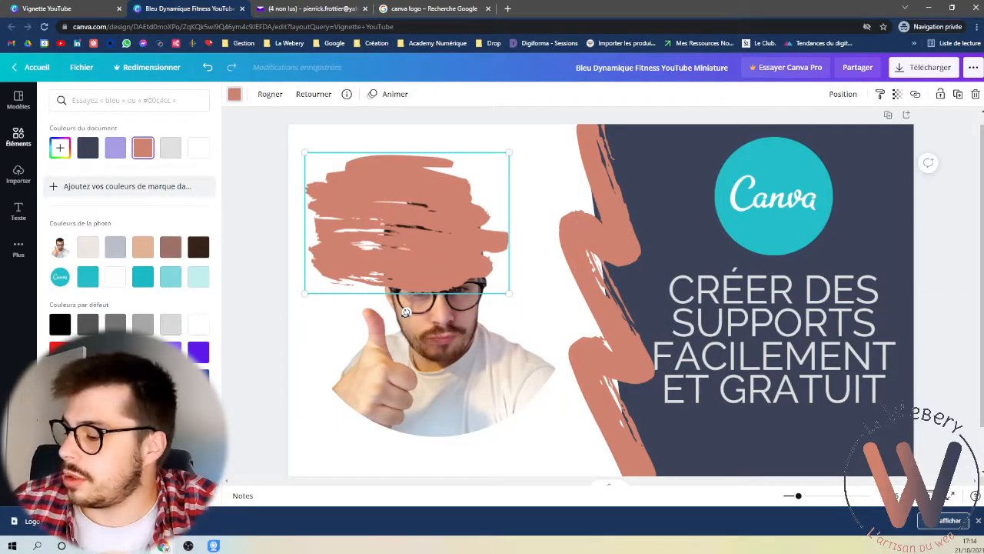
mouse_move(406, 311)
mouse_down()
mouse_move(383, 293)
mouse_move(354, 233)
mouse_move(368, 280)
mouse_move(392, 308)
mouse_up()
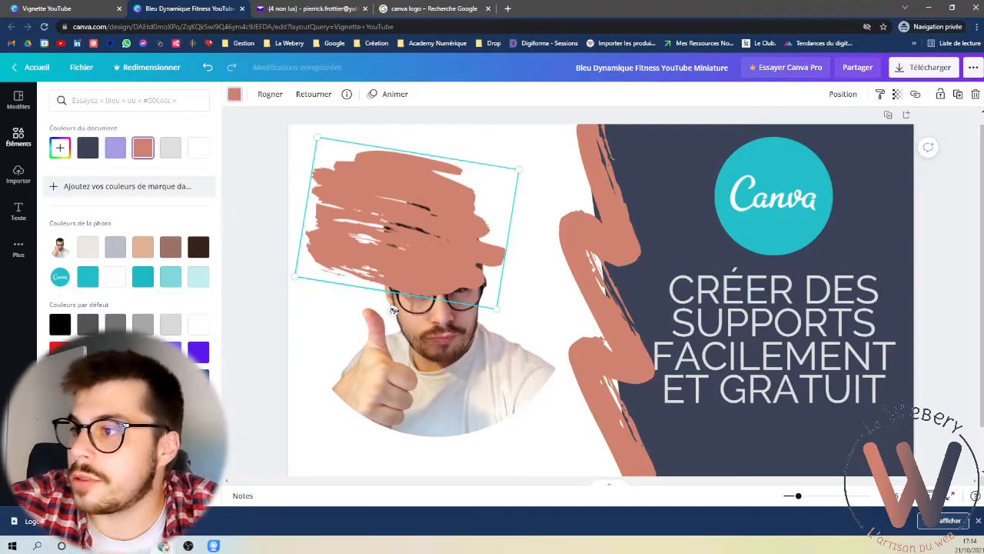
mouse_move(394, 311)
mouse_down()
mouse_move(304, 253)
mouse_move(301, 222)
mouse_move(320, 217)
mouse_move(354, 233)
mouse_move(338, 223)
mouse_move(334, 235)
mouse_move(355, 250)
mouse_up()
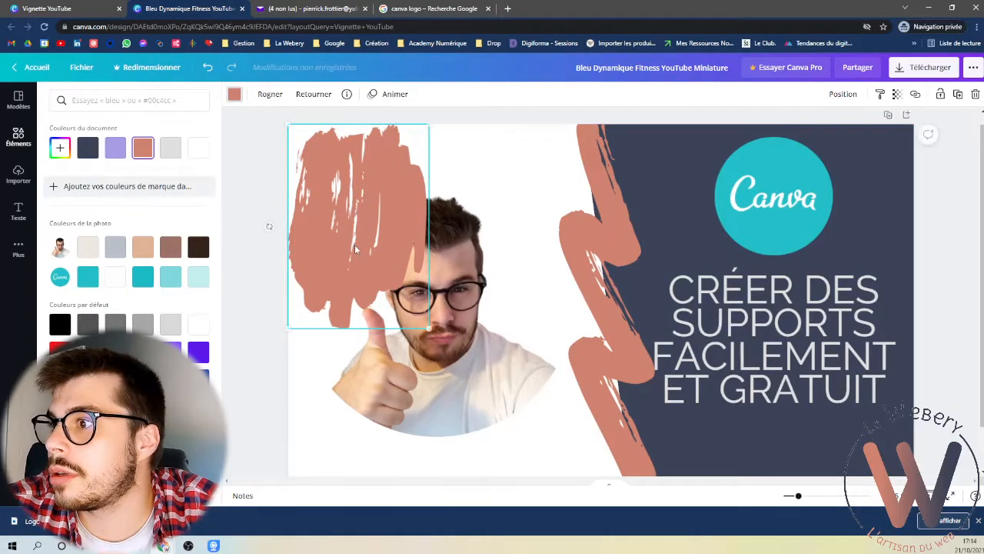
mouse_move(428, 328)
mouse_down()
mouse_move(599, 523)
mouse_move(675, 552)
mouse_up()
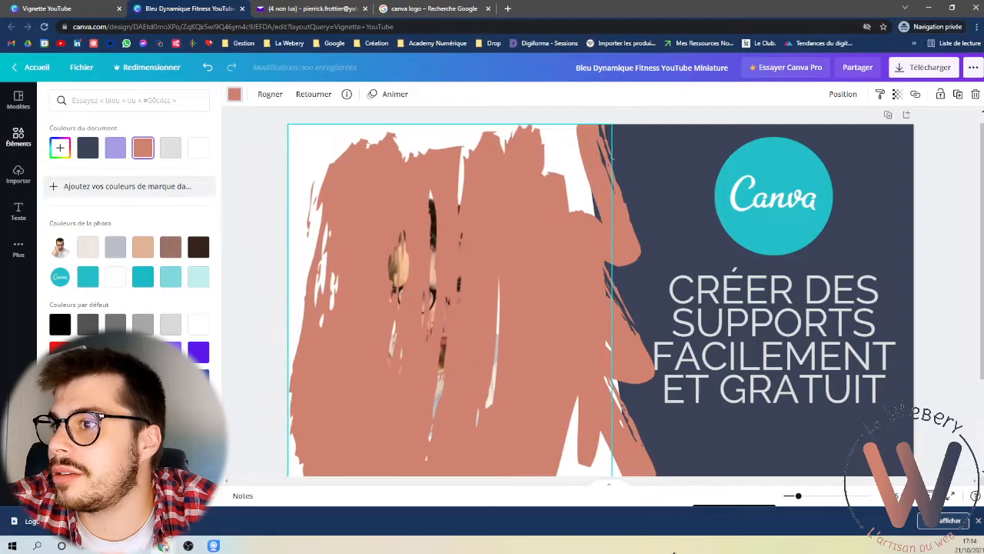
click(630, 454)
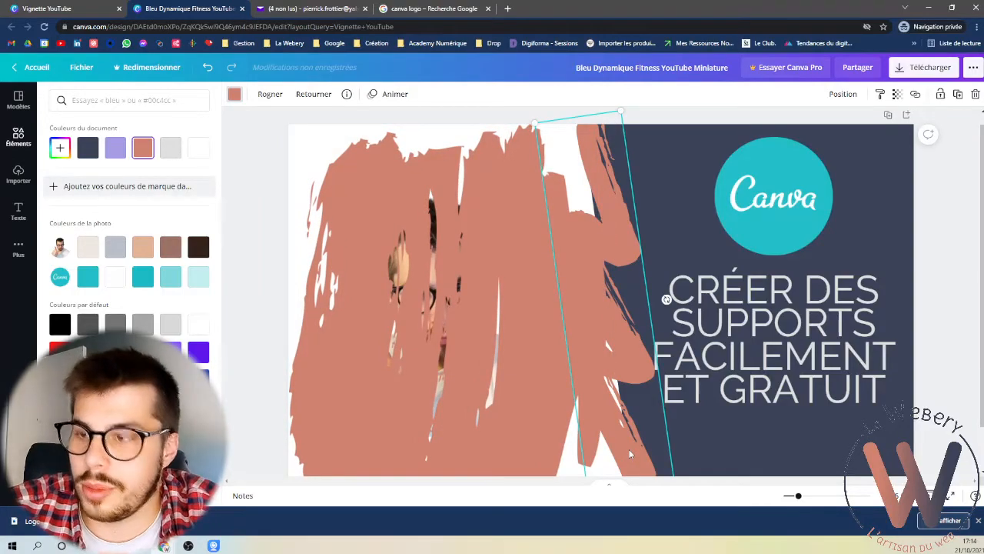
key(Delete)
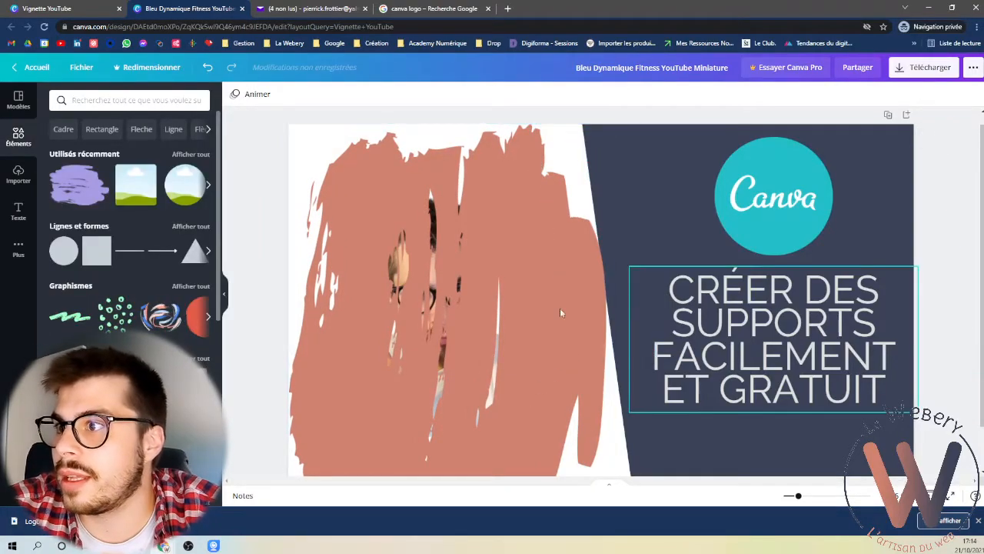
Rotate the dark background shape upright and nudge the salmon stroke up slightly.
click(506, 313)
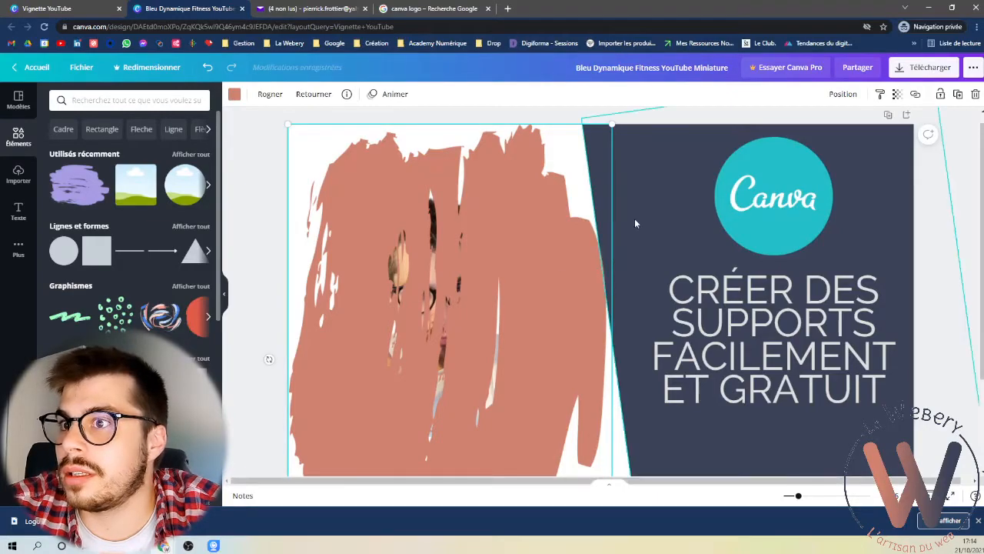
click(635, 221)
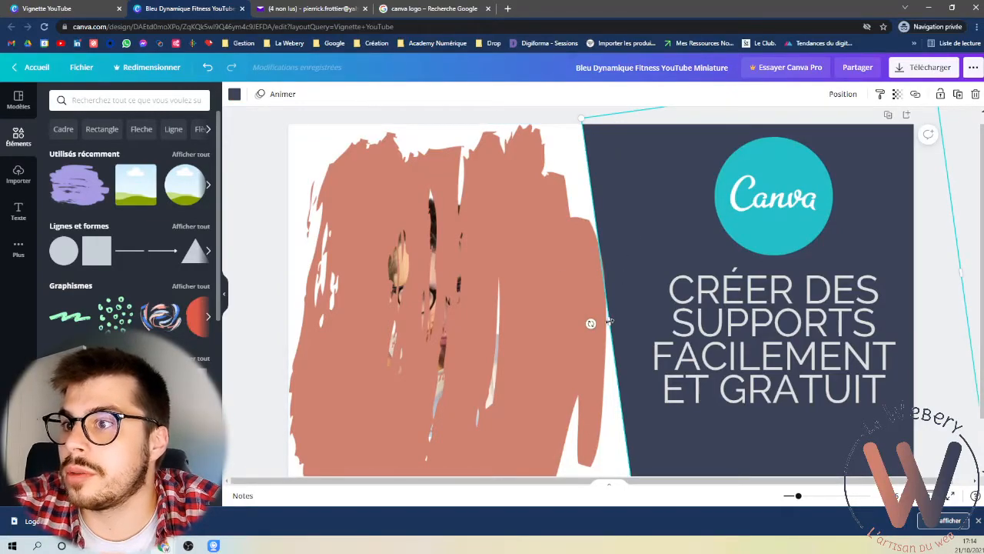
mouse_move(590, 323)
mouse_down()
mouse_move(588, 298)
mouse_move(484, 311)
mouse_move(262, 293)
mouse_up()
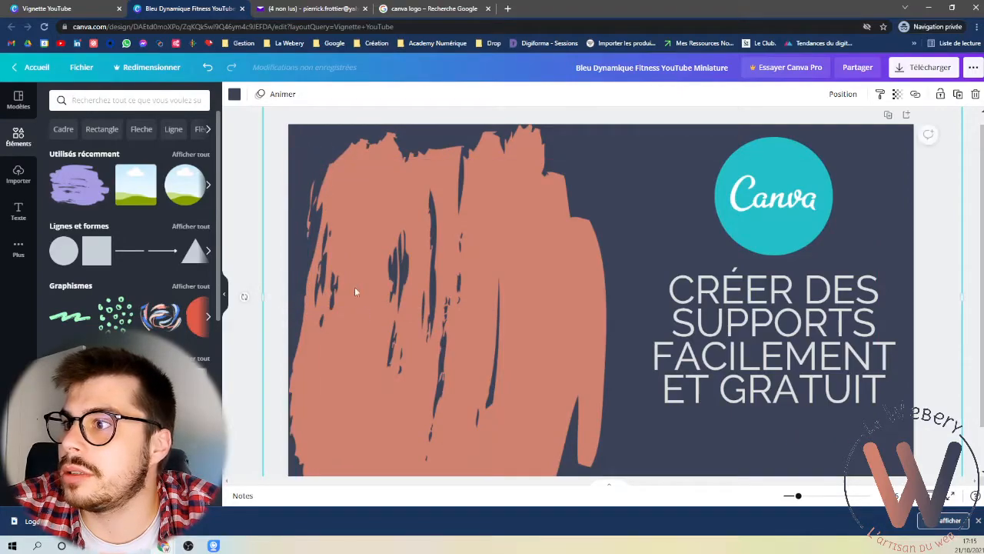
drag(403, 298, 402, 284)
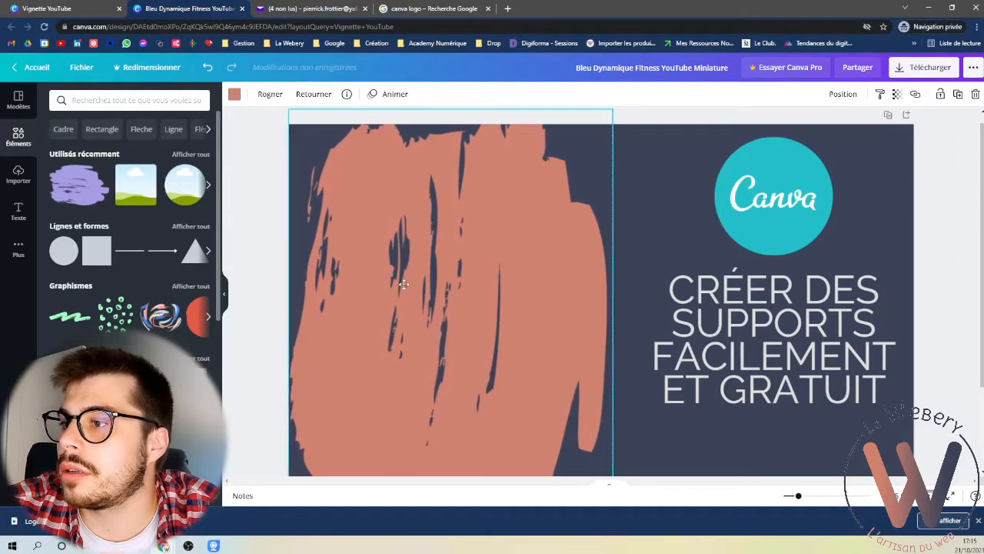
Send the dark shape to the back and move the terracotta strokes behind the photo.
click(652, 204)
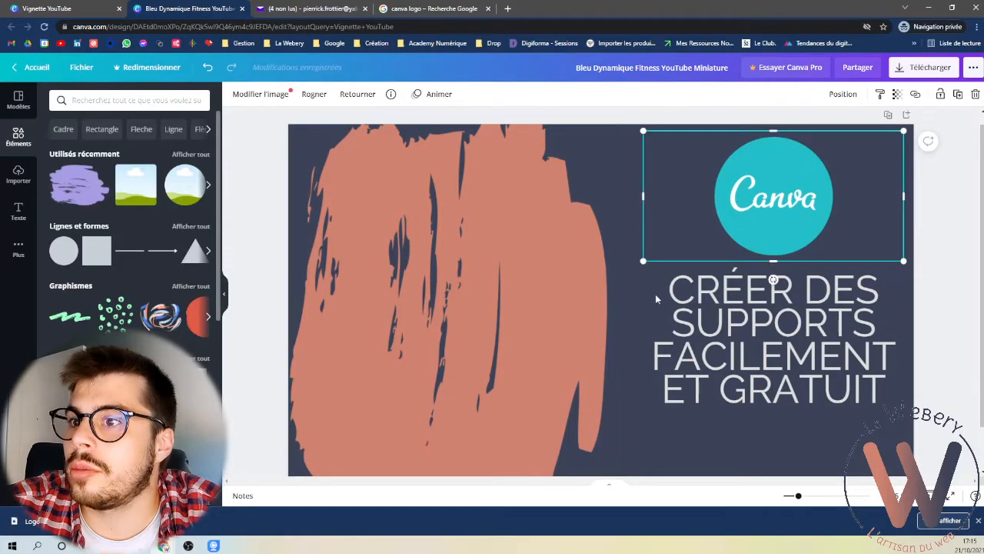
click(667, 427)
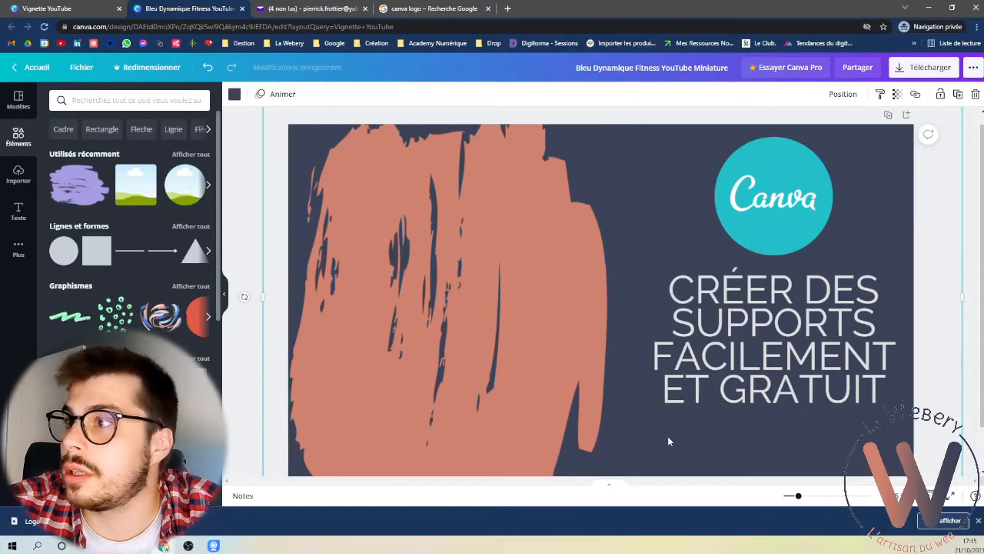
right_click(667, 436)
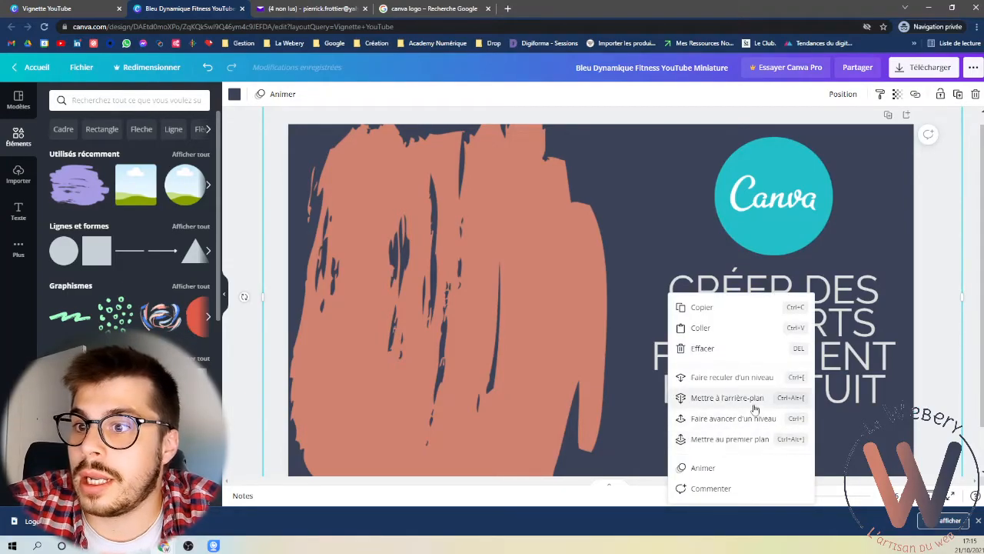
click(727, 397)
click(551, 374)
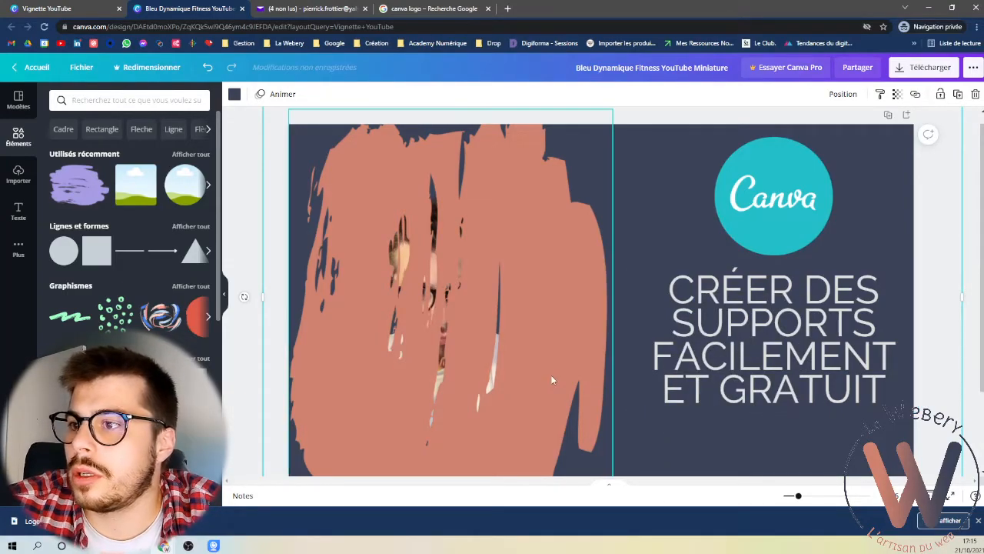
right_click(550, 374)
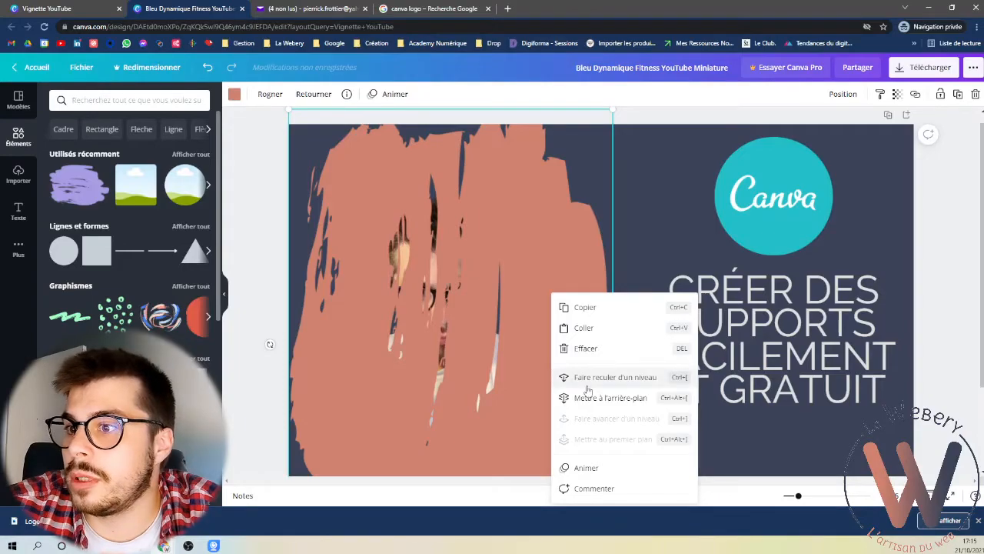
click(587, 385)
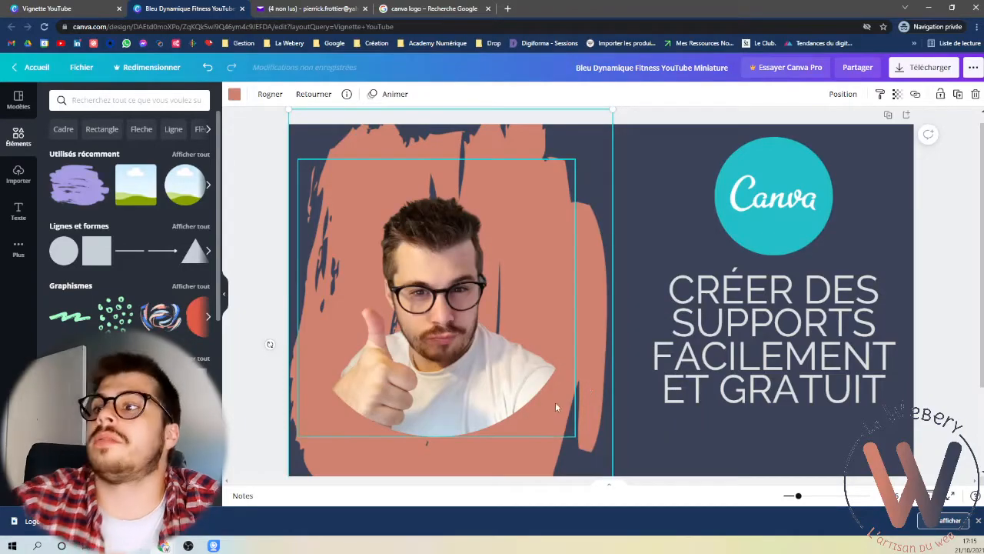
click(256, 412)
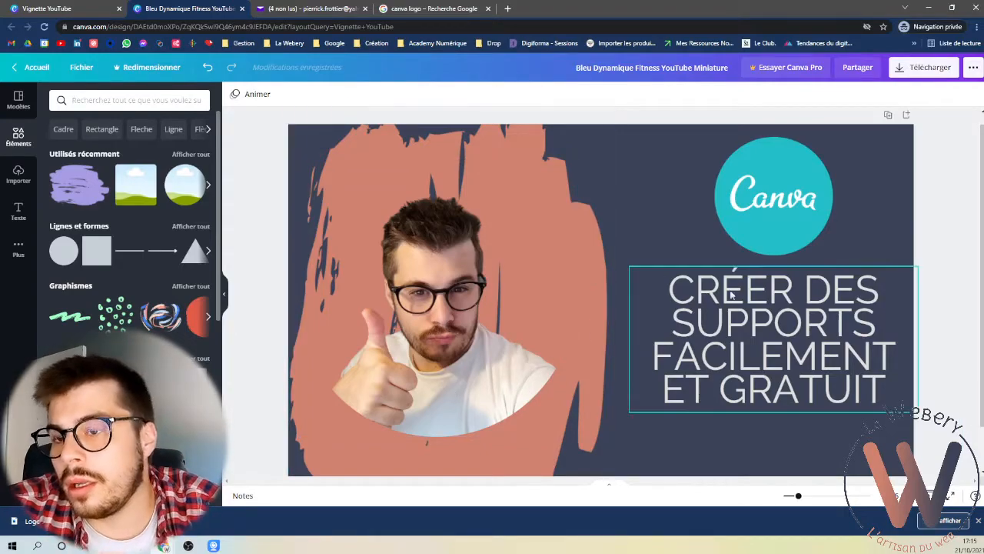
Enlarge the title to size 74.8, adjust its position, and move the Canva logo left.
click(808, 332)
drag(806, 332, 790, 338)
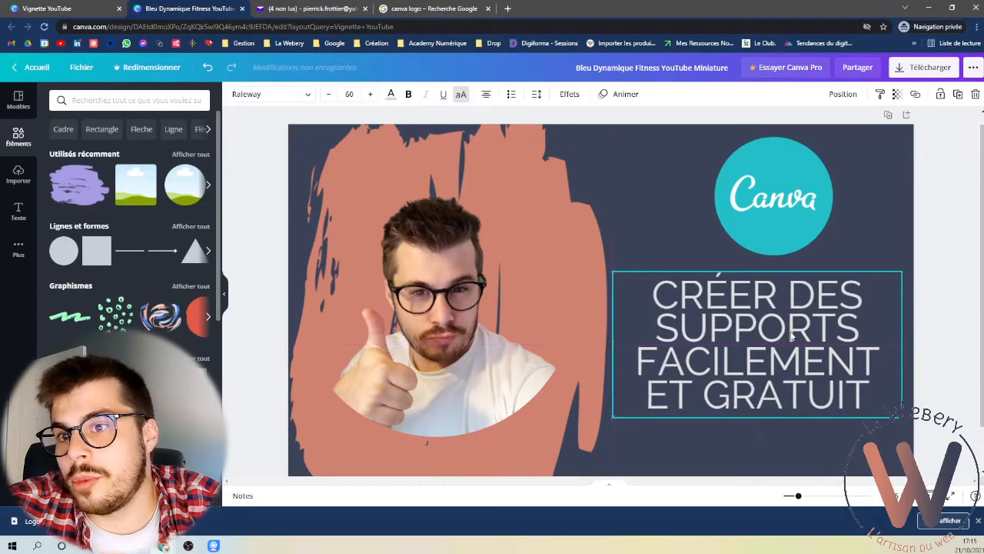
drag(708, 328, 655, 329)
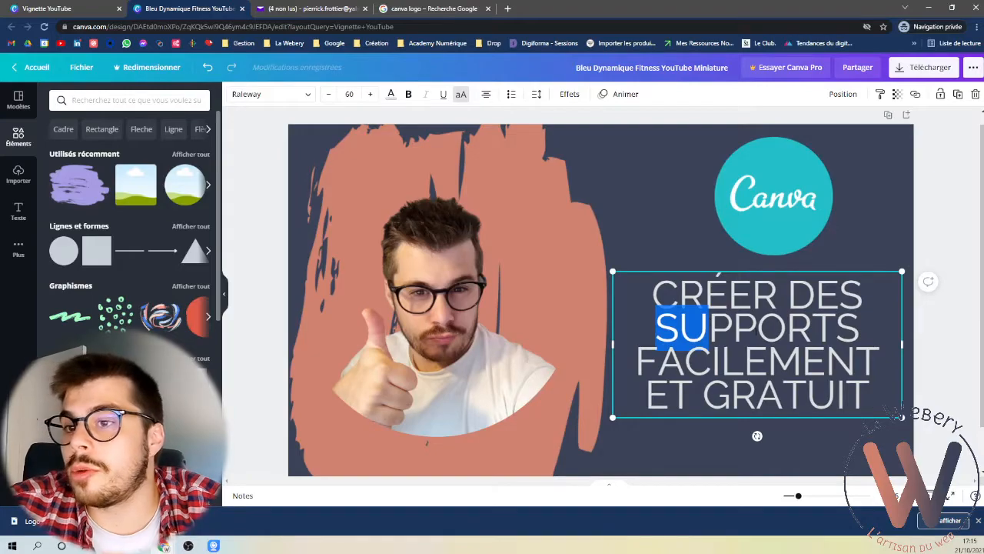
drag(612, 421, 542, 463)
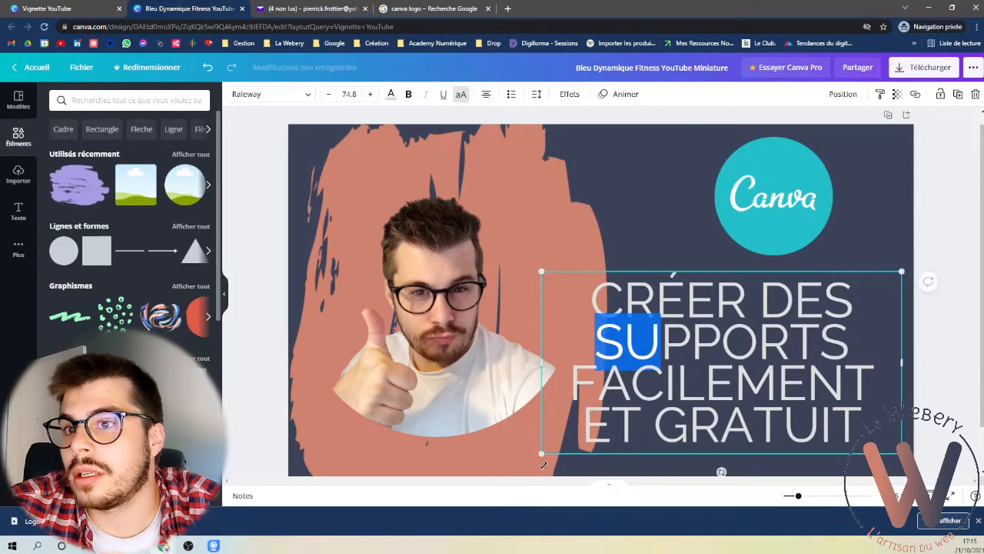
click(930, 336)
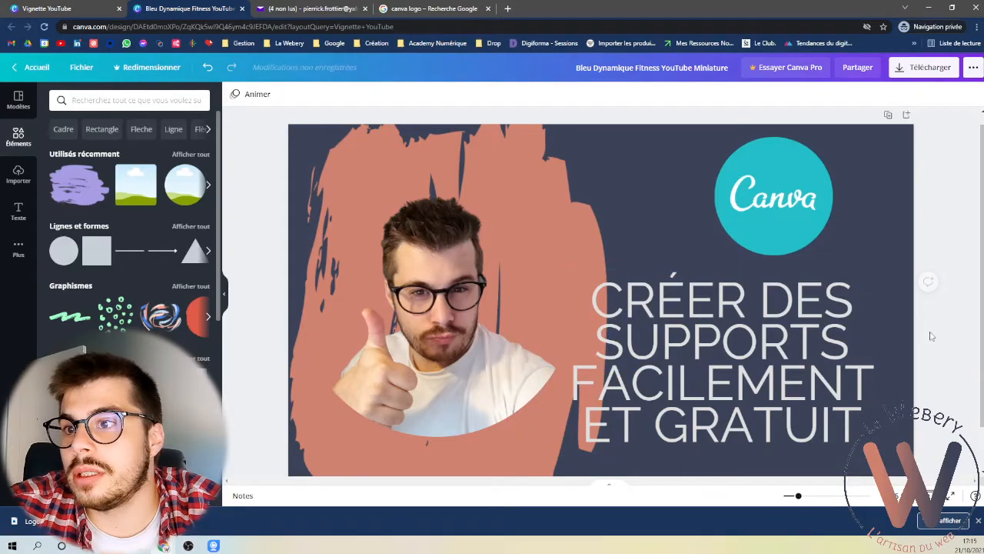
click(778, 375)
drag(778, 373, 786, 376)
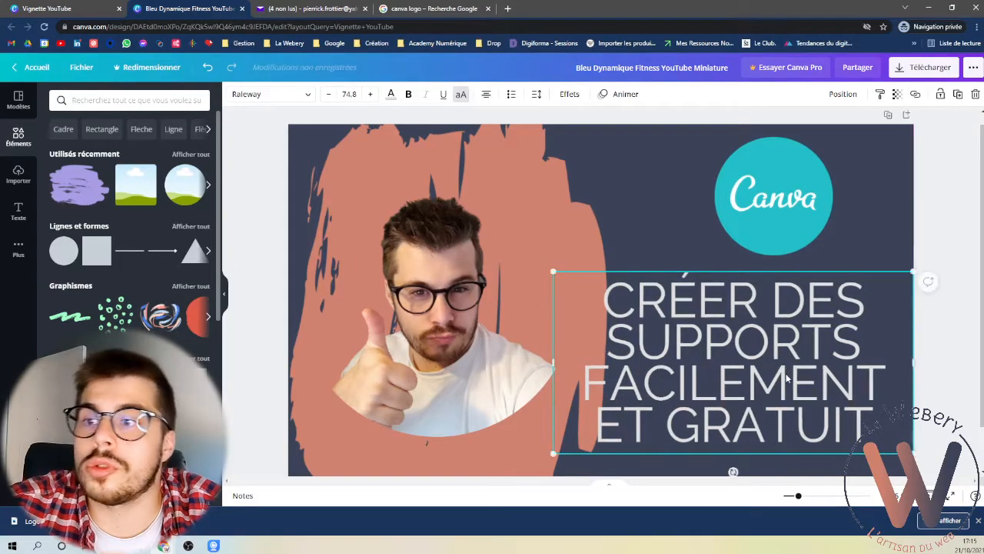
drag(771, 232, 731, 241)
click(924, 210)
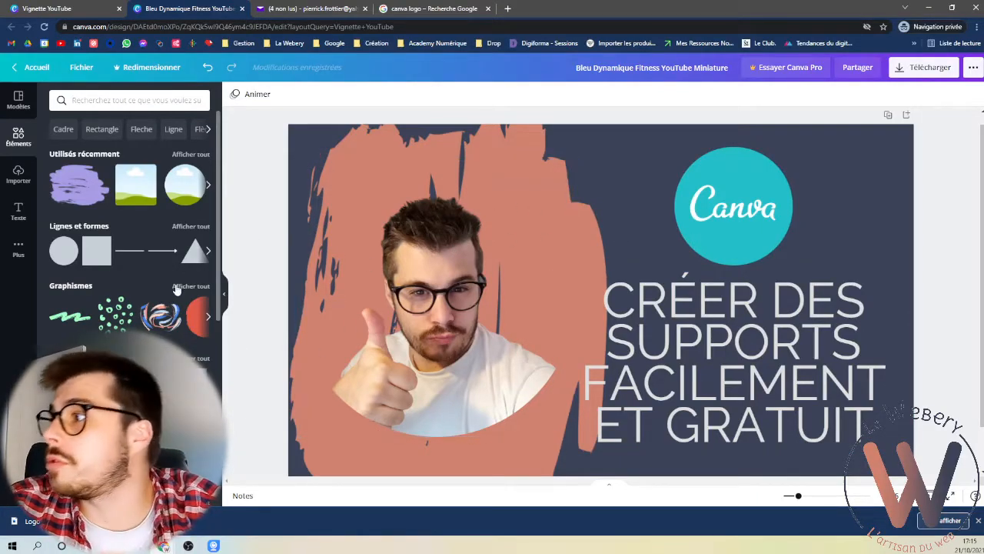
Add a circle over the Canva logo, colour it light grey and send it behind the logo.
scroll(130, 231, down, 3)
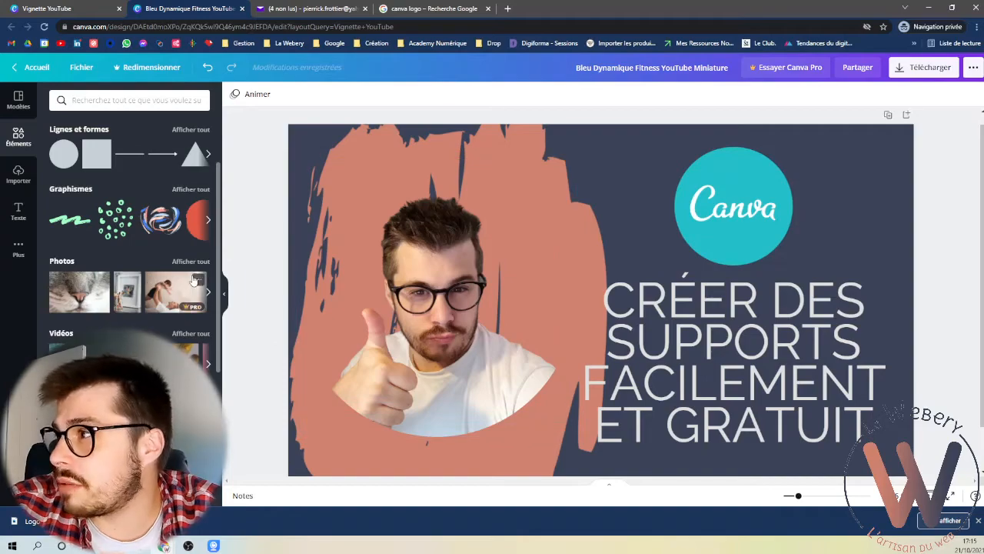
click(62, 156)
drag(621, 230, 780, 150)
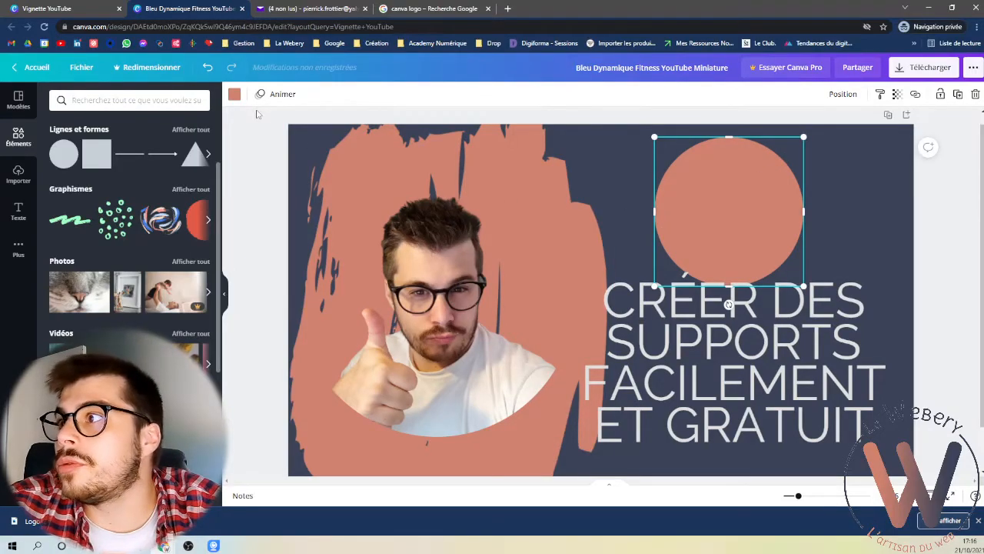
click(235, 94)
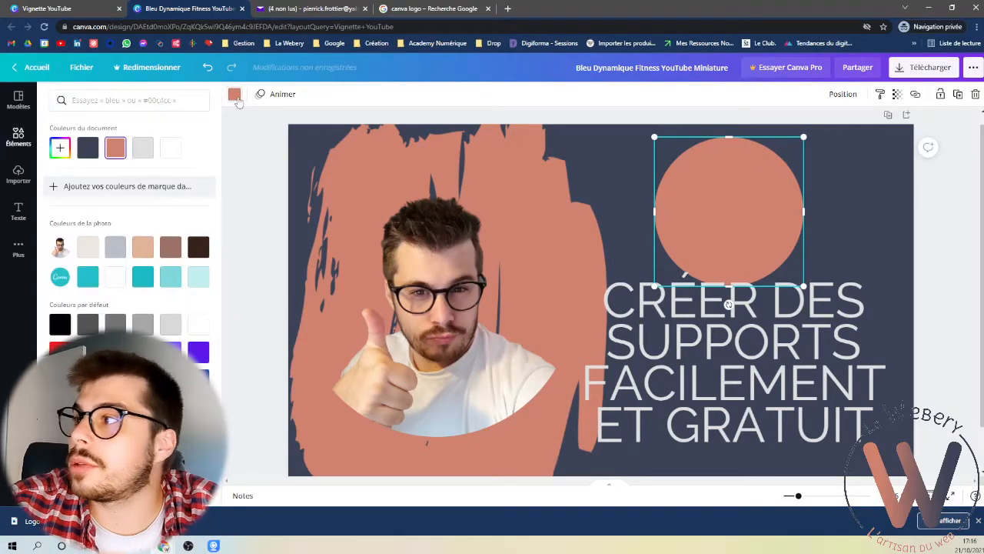
click(149, 150)
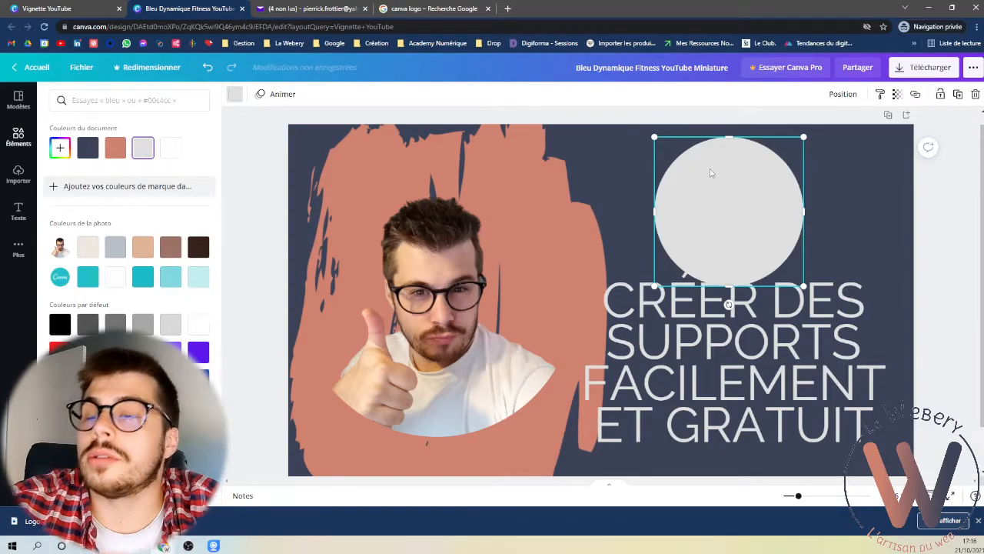
right_click(711, 173)
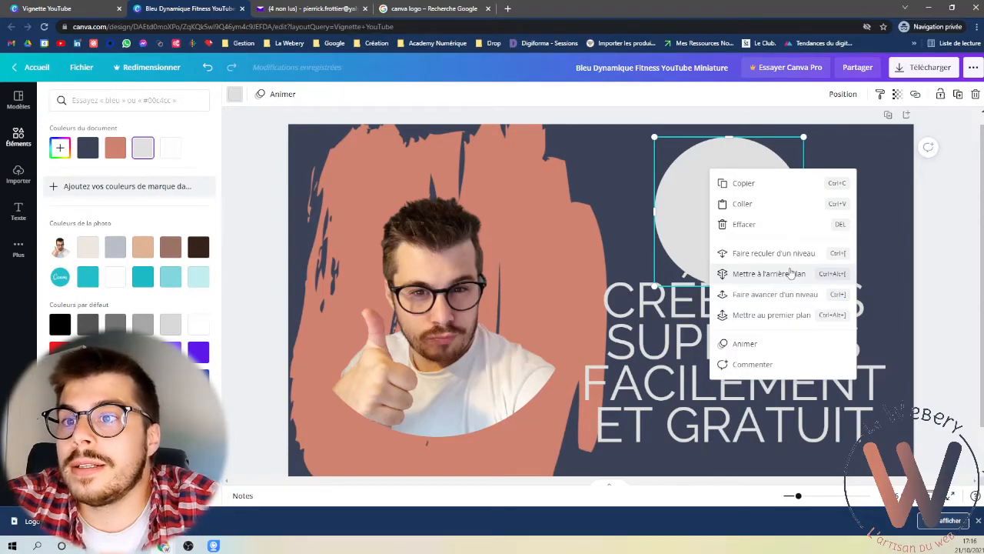
click(803, 262)
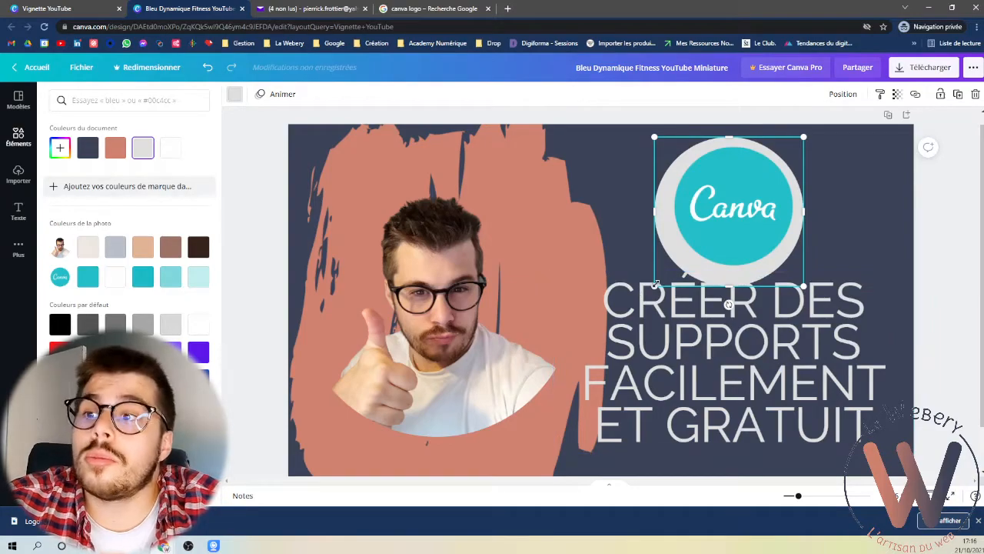
Shrink the Canva logo to fit the circle, undoing an accidental move onto the photo.
drag(652, 291, 670, 273)
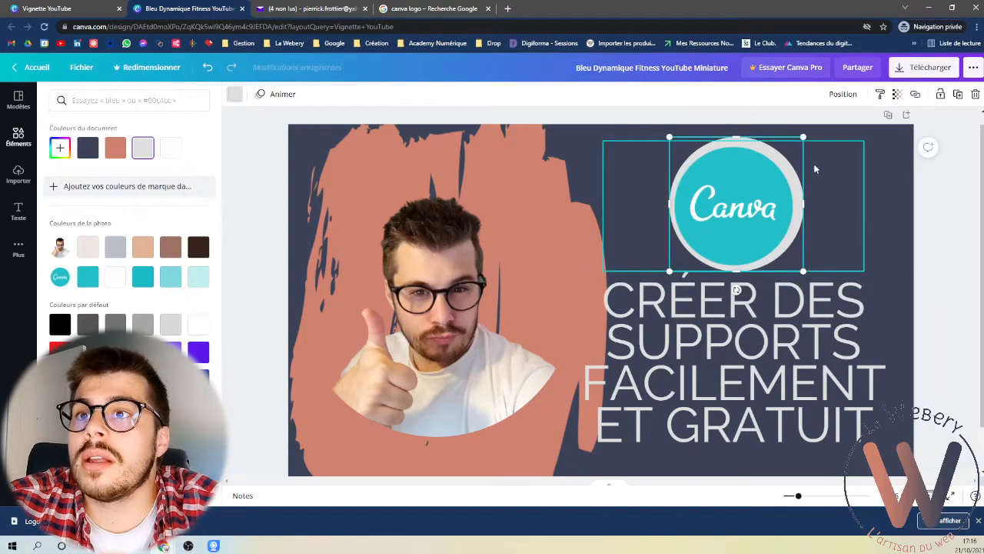
drag(798, 139, 796, 141)
click(888, 196)
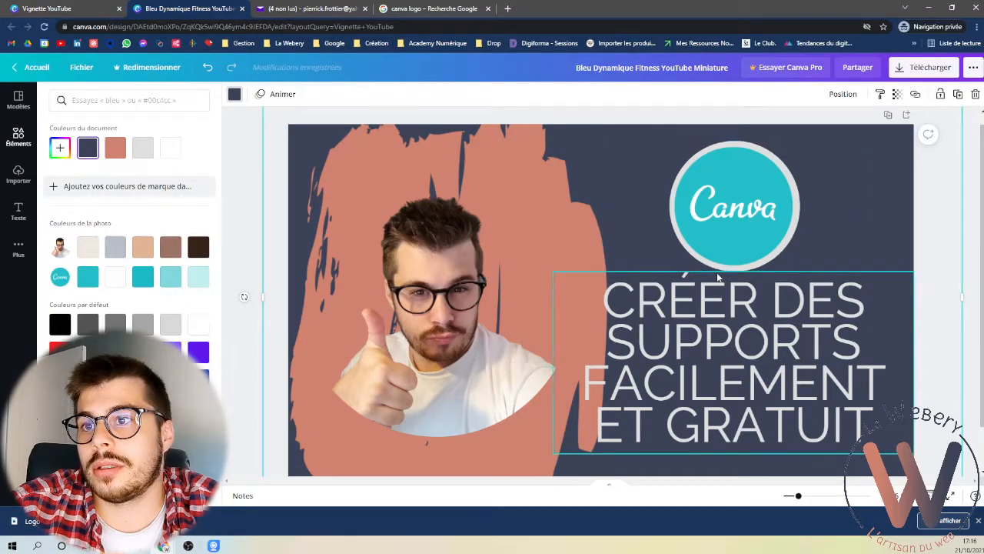
click(730, 249)
drag(740, 224, 505, 258)
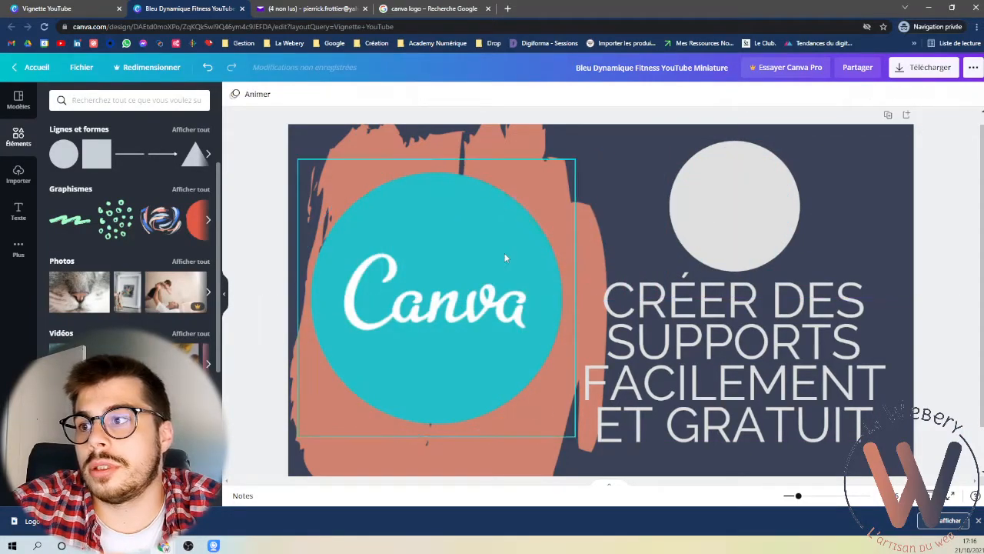
key(ctrl+z)
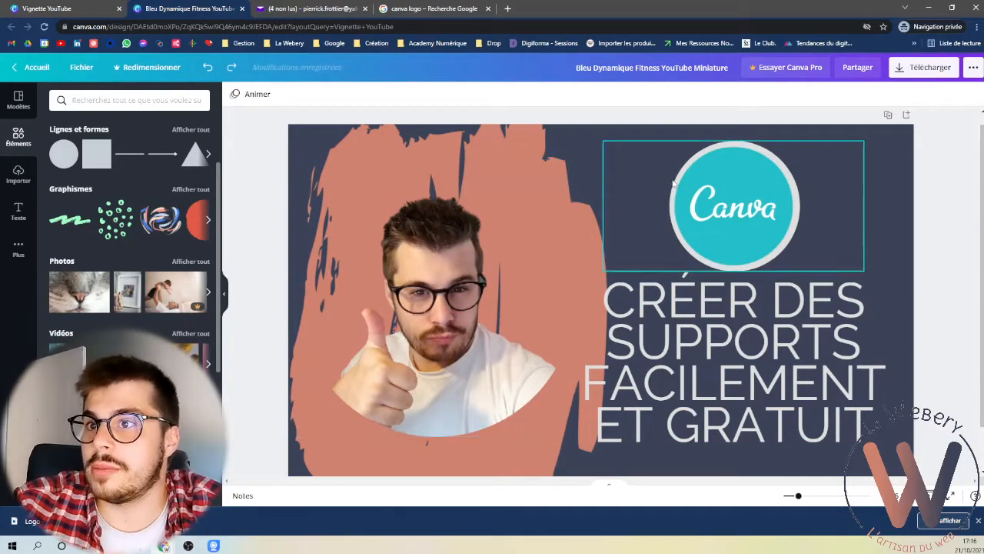
Fine-tune the grey circle's position and centre the Canva logo on it.
click(724, 212)
drag(742, 206, 588, 202)
click(743, 203)
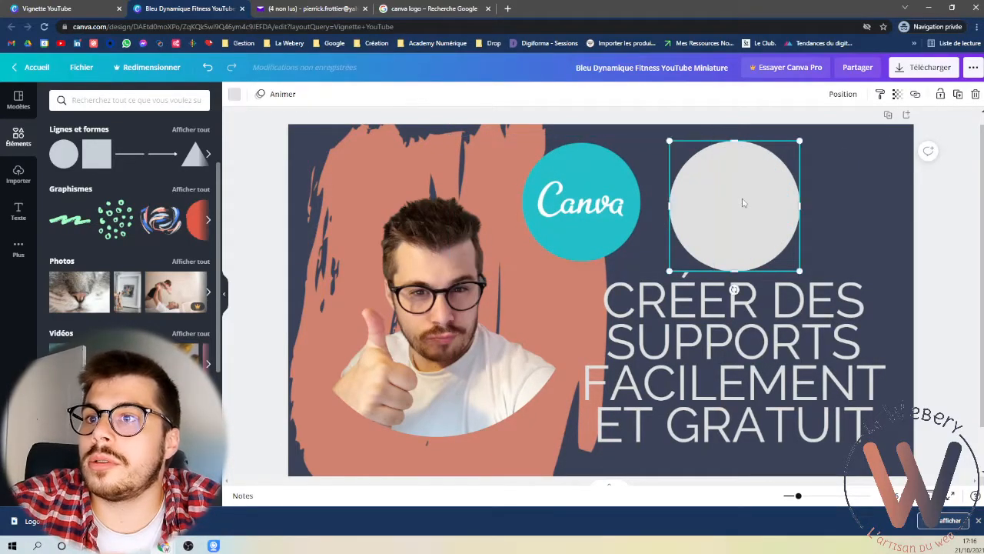
drag(736, 206, 740, 202)
drag(597, 208, 748, 210)
click(876, 249)
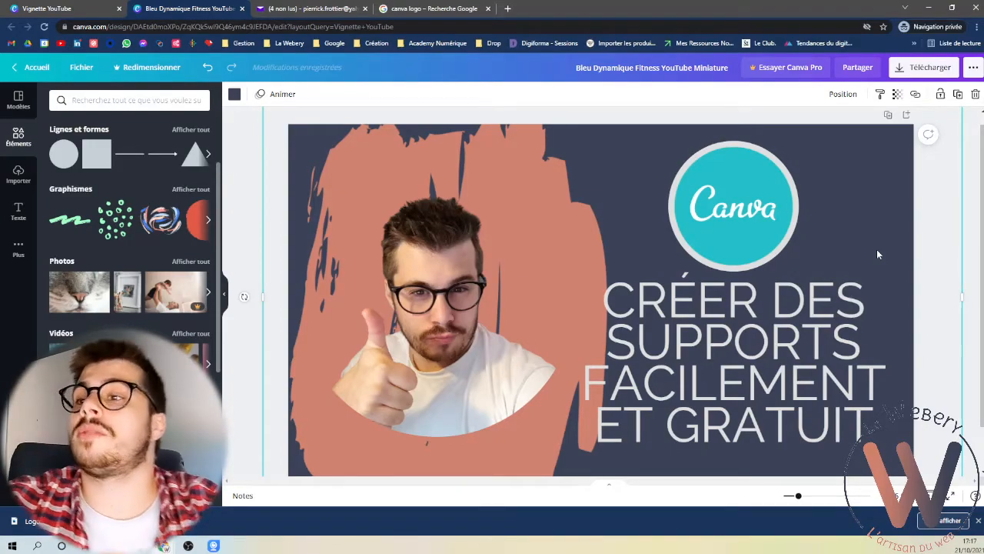
scroll(98, 305, up, 2)
scroll(98, 305, down, 3)
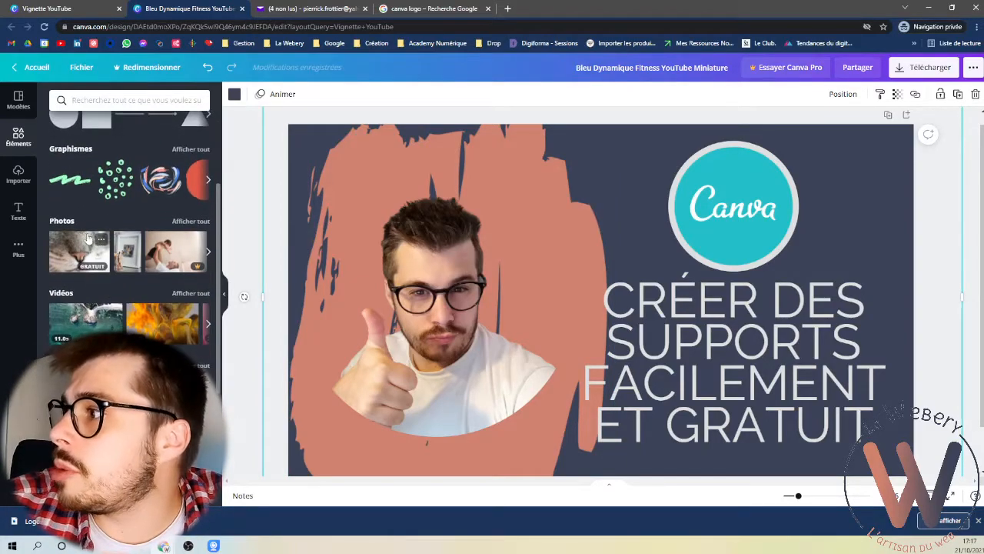
click(188, 222)
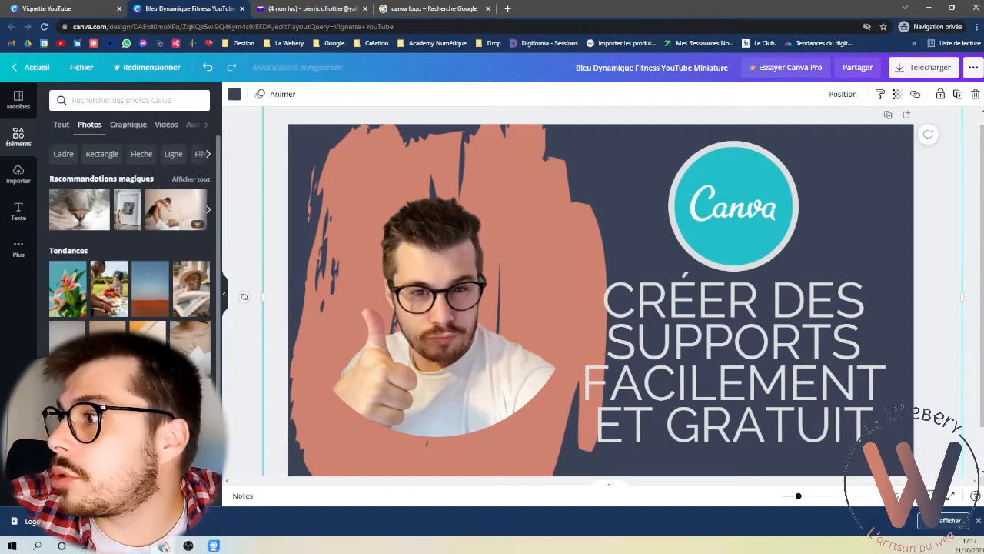
scroll(129, 231, down, 3)
click(100, 123)
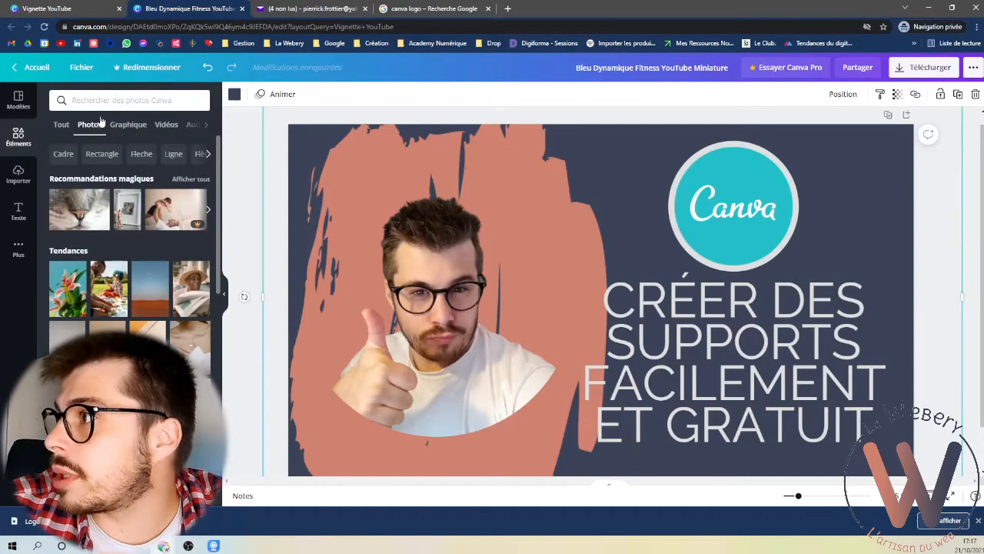
click(140, 106)
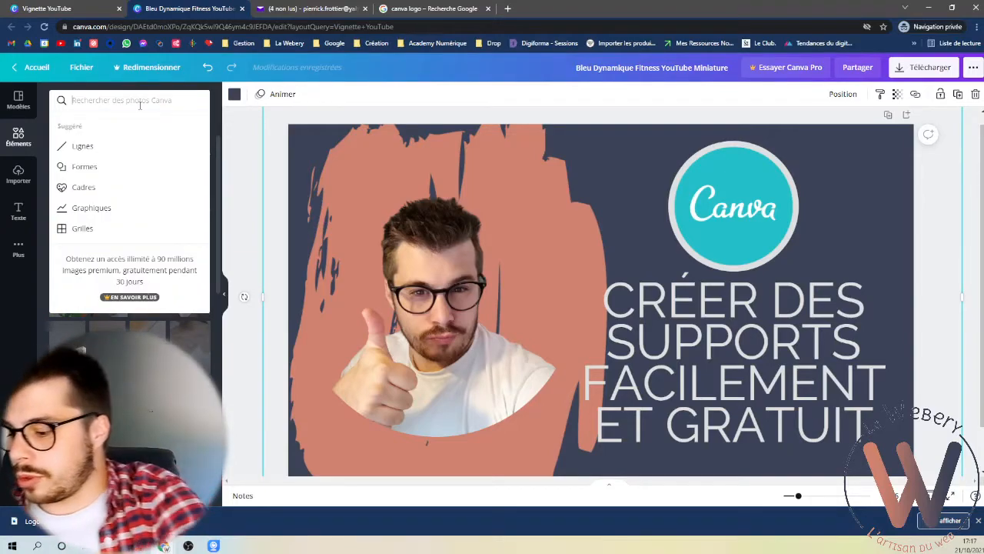
text(working)
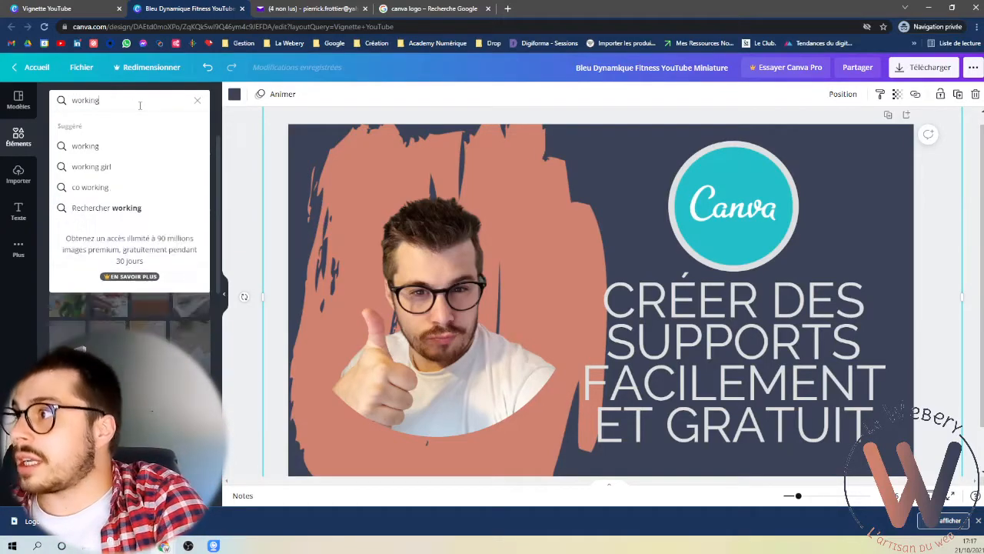
key(Return)
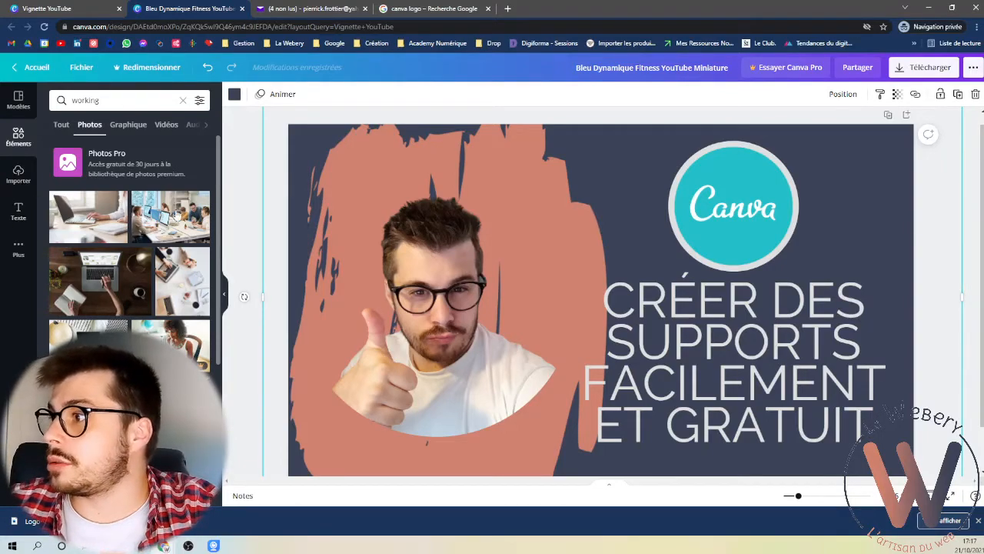
scroll(129, 231, down, 1)
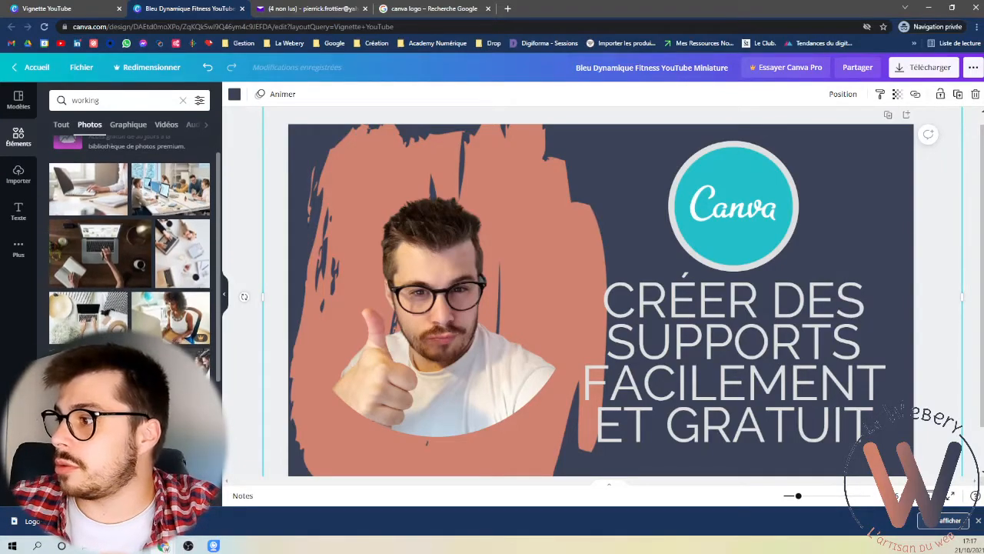
click(171, 373)
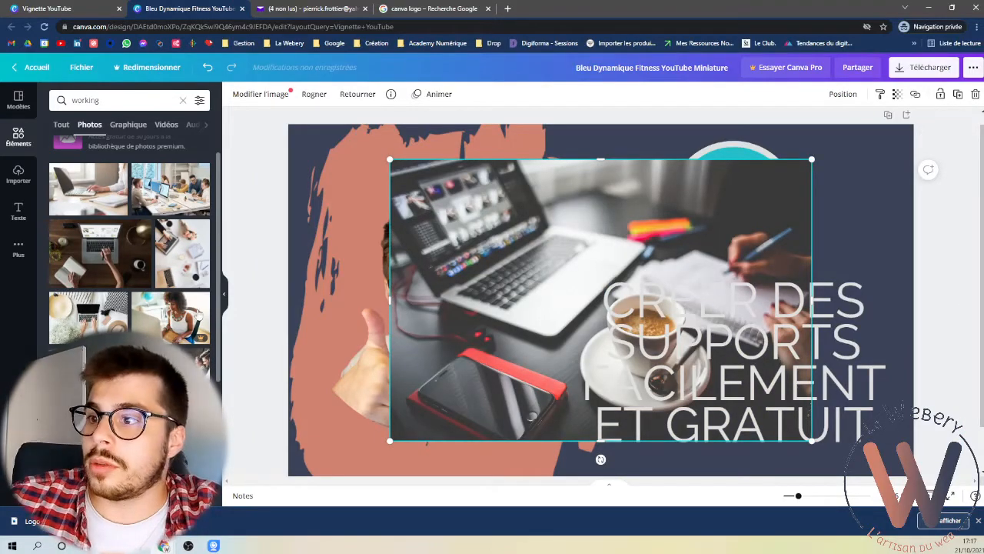
key(Delete)
scroll(129, 254, down, 2)
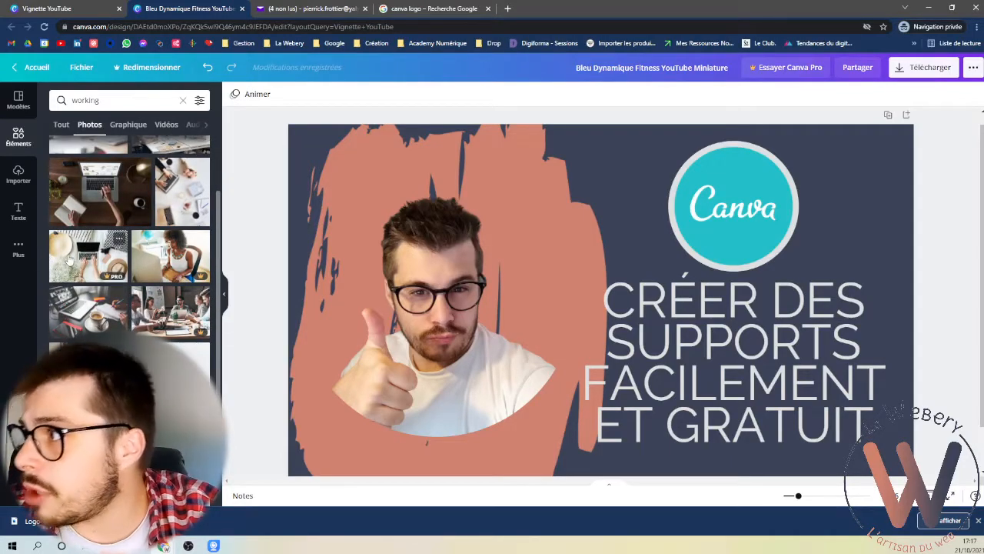
Open the Texte panel from the Plus apps menu.
click(28, 246)
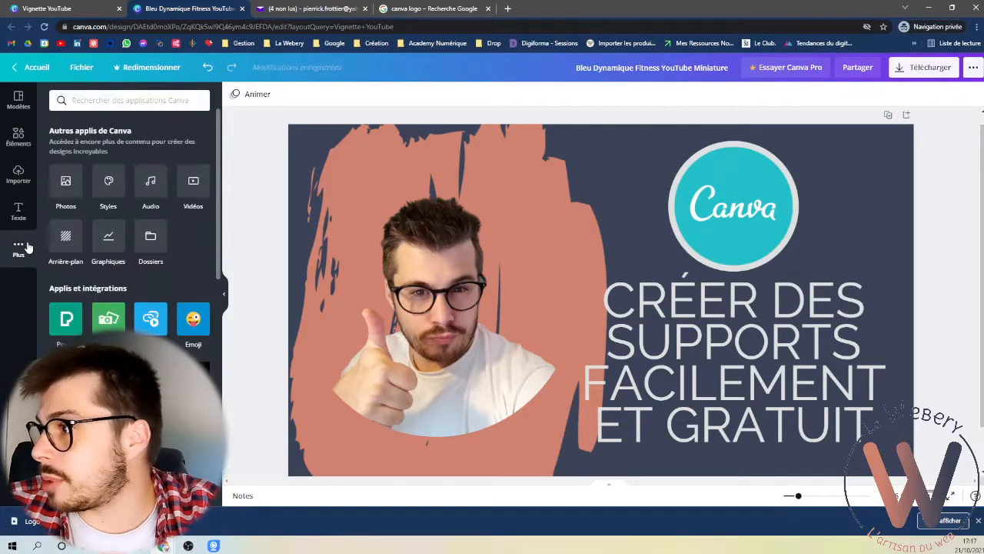
click(24, 224)
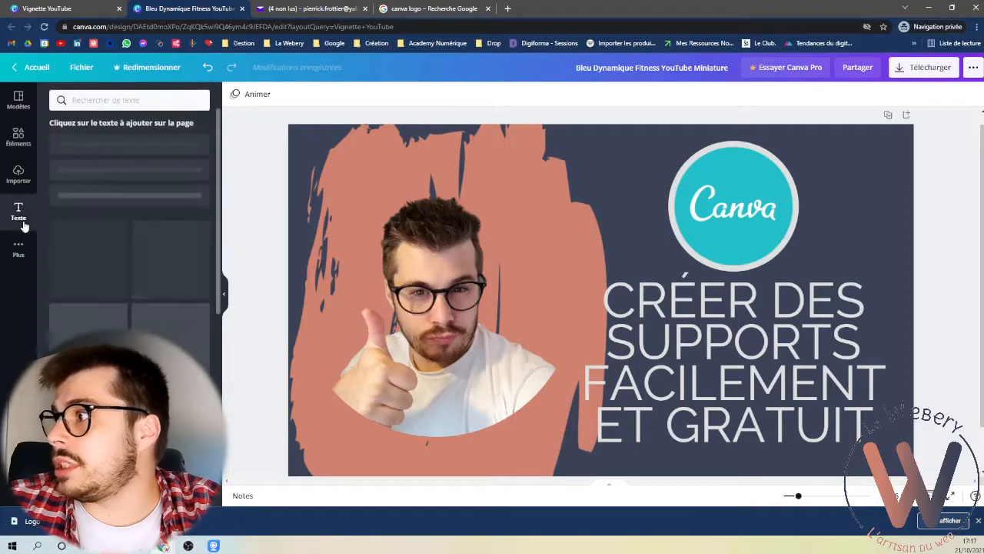
scroll(119, 241, down, 2)
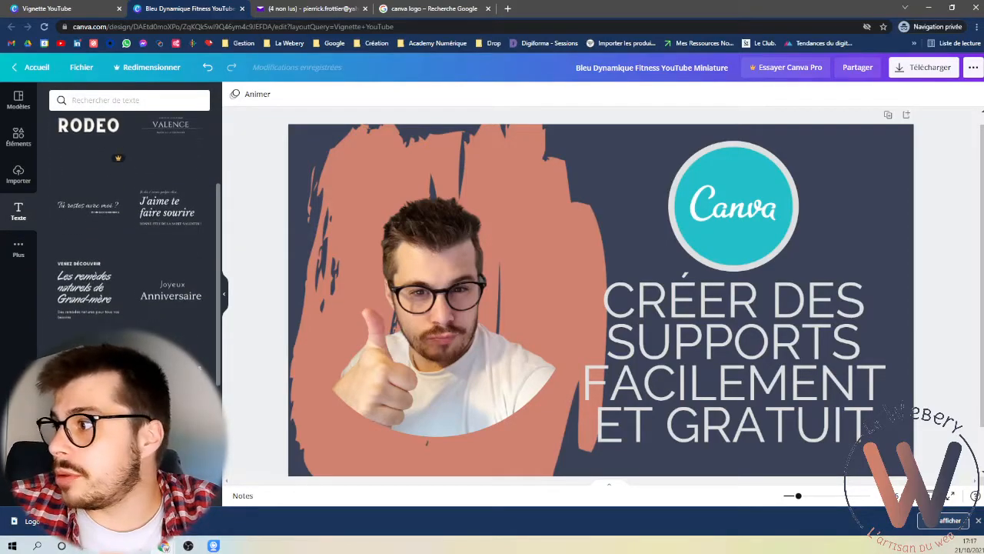
scroll(113, 250, up, 2)
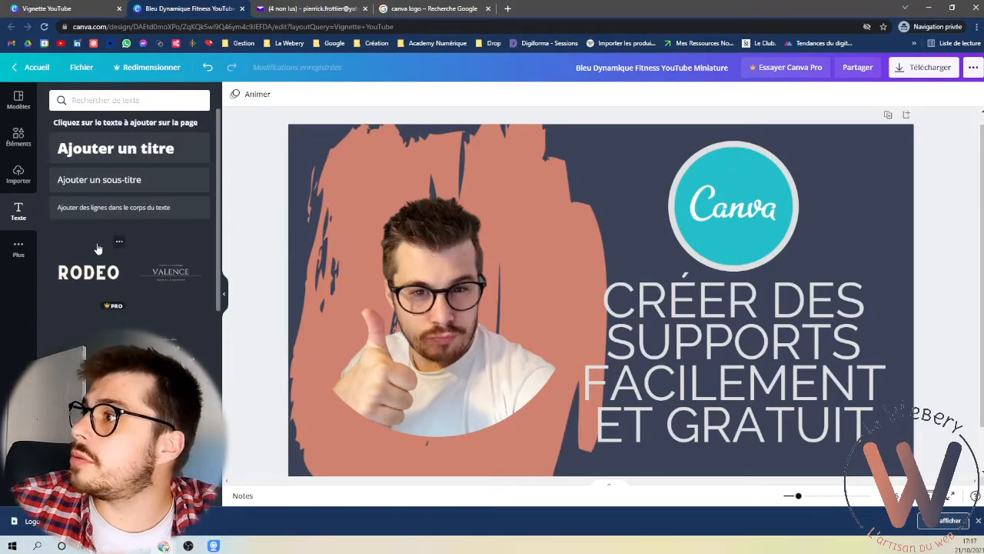
Add a heading text box, then delete it again.
click(184, 150)
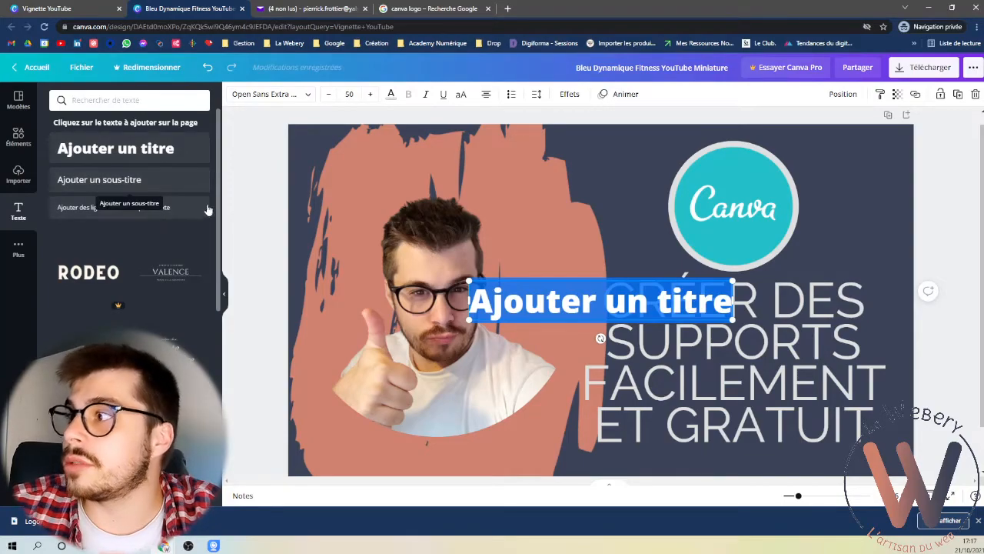
click(596, 299)
click(553, 296)
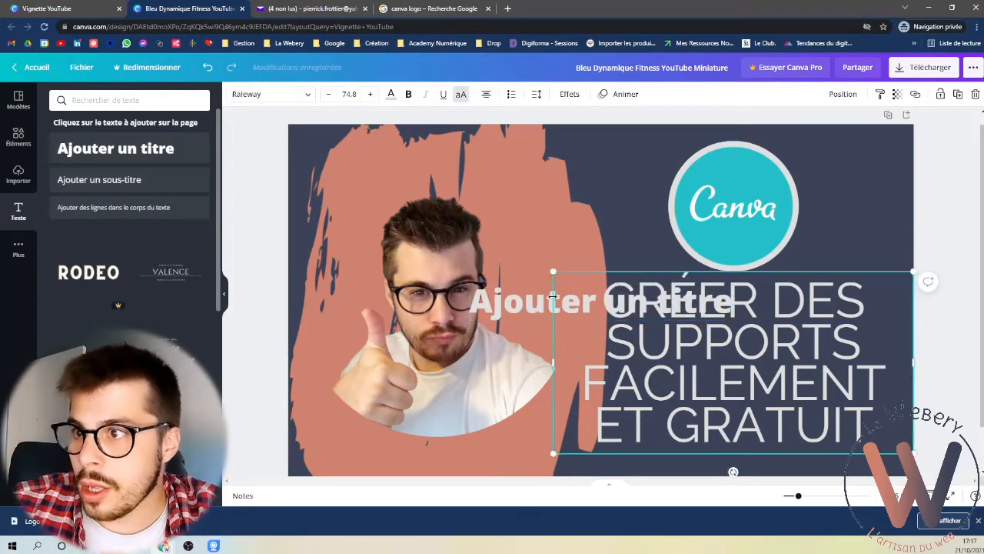
click(529, 302)
key(Delete)
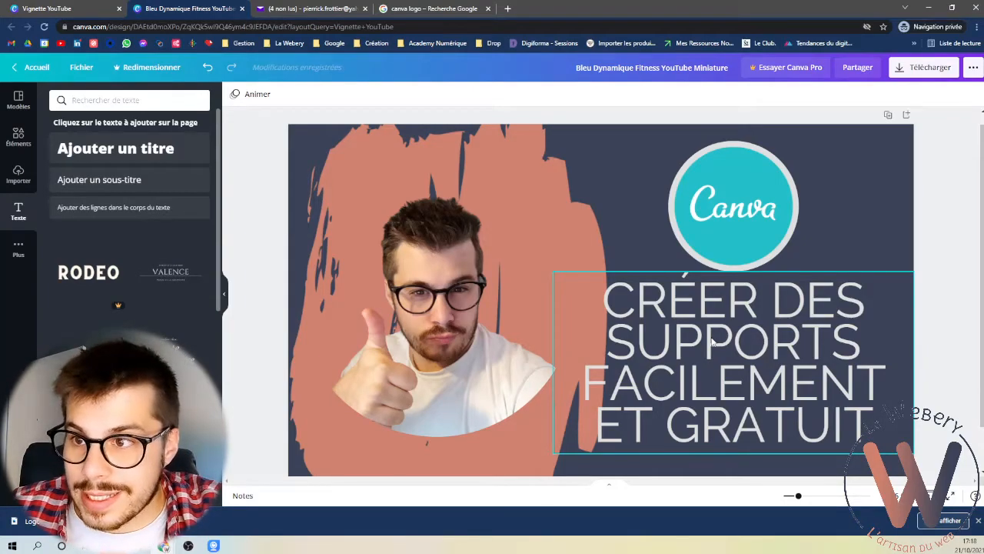
Select the title and the Canva logo together, group them, and dismiss the ungroup tip.
click(713, 343)
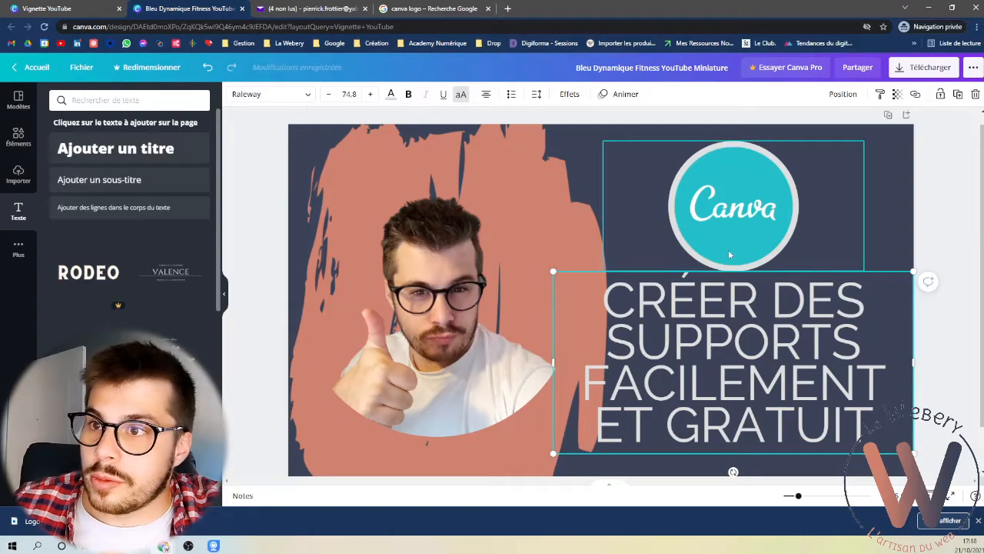
shift+click(732, 233)
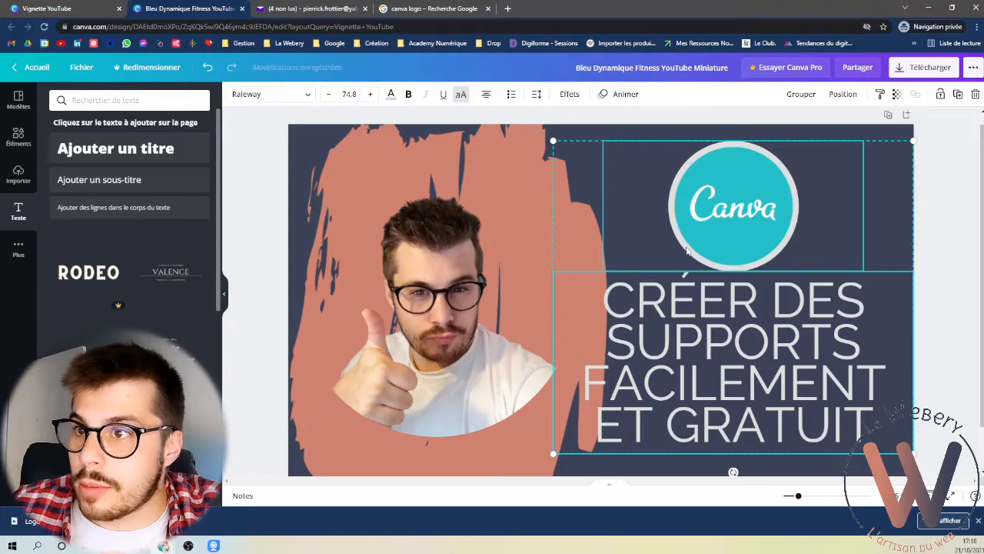
shift+click(686, 250)
shift+click(687, 250)
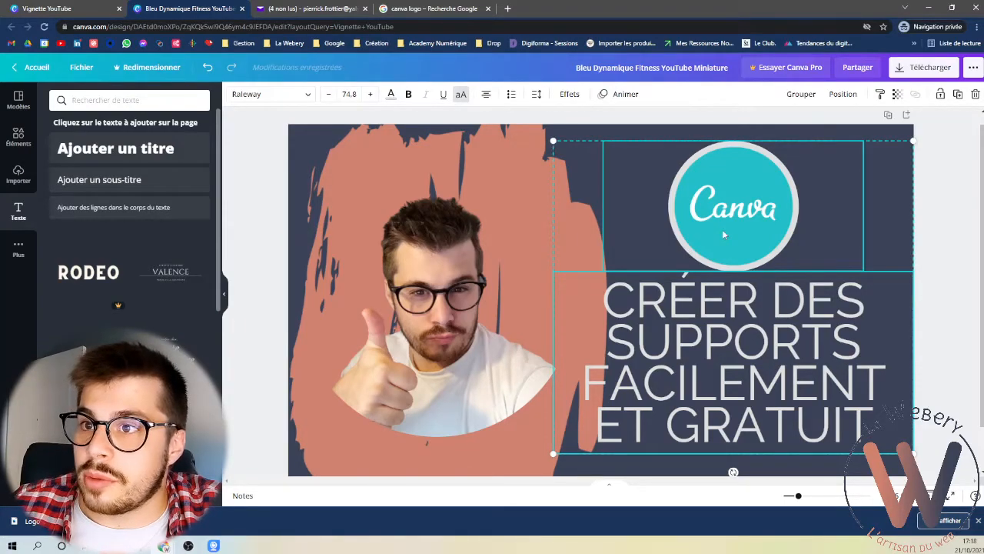
right_click(722, 232)
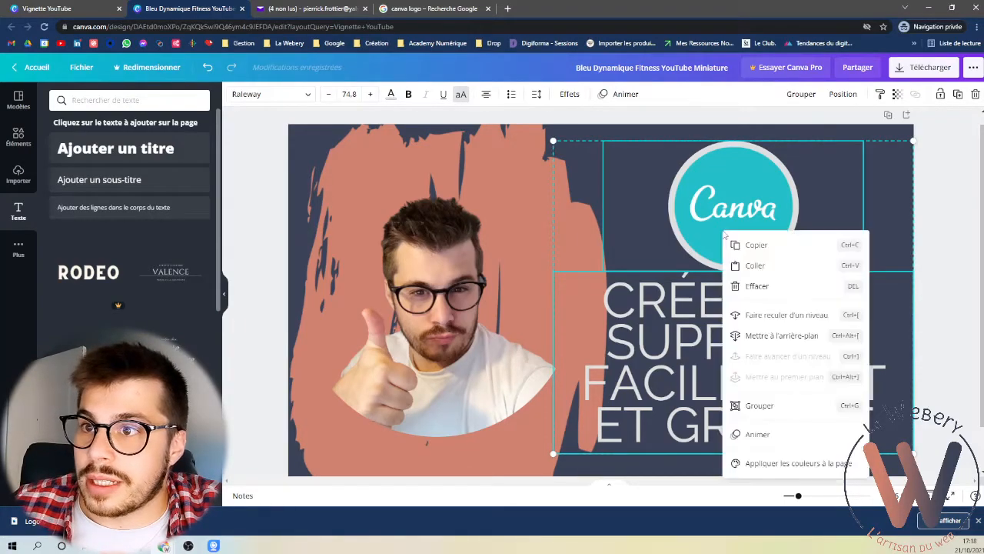
click(777, 416)
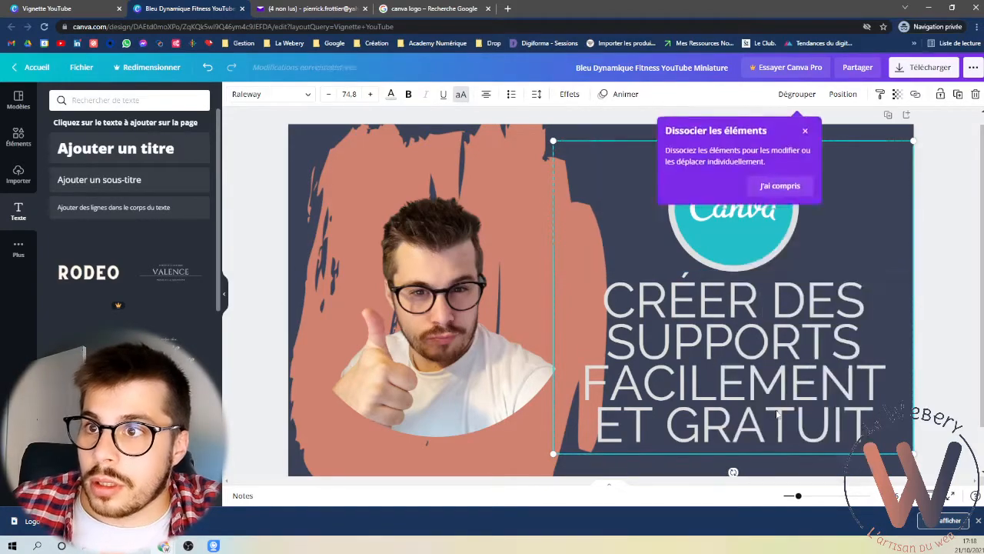
click(811, 126)
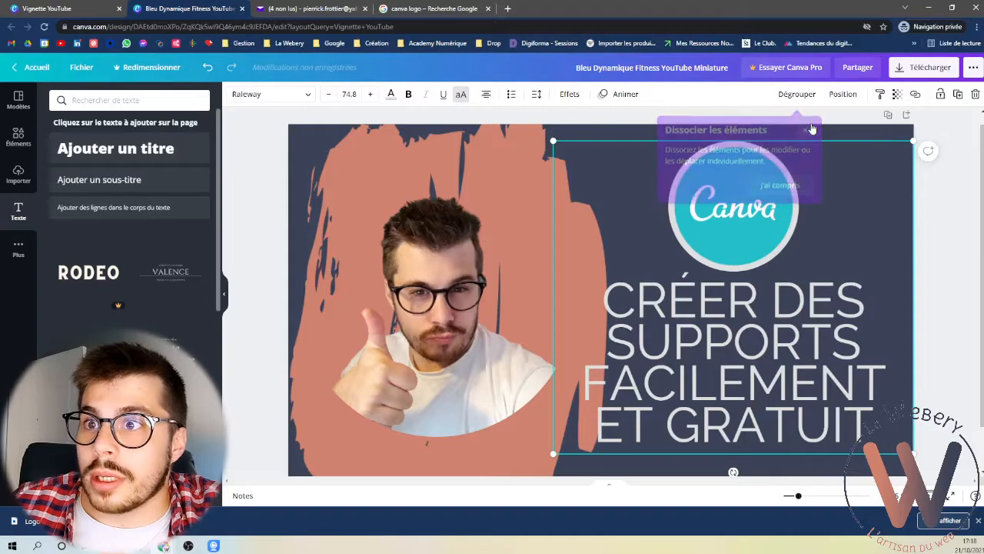
Erase stray letters typed into the title, then move the logo-and-title group up and left.
click(762, 294)
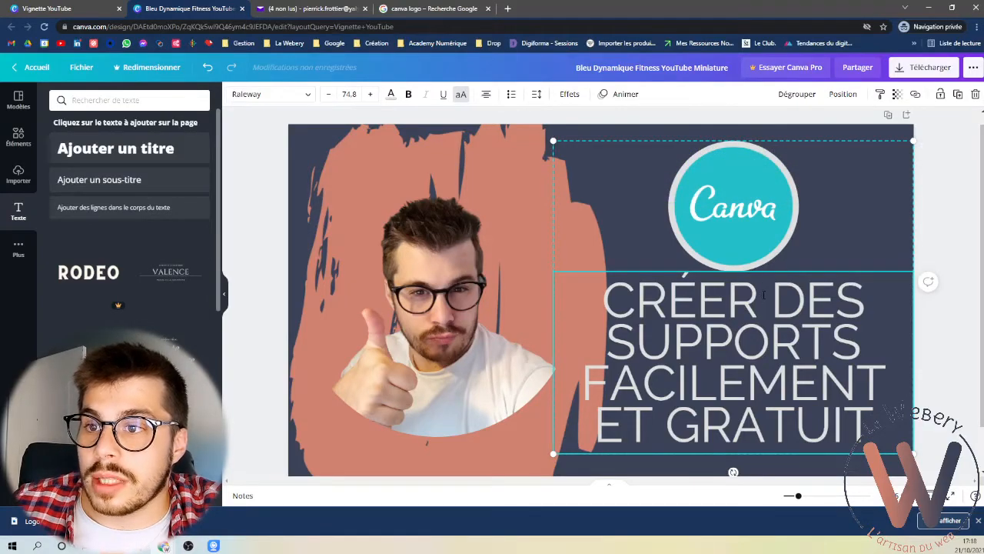
text(zsfgr)
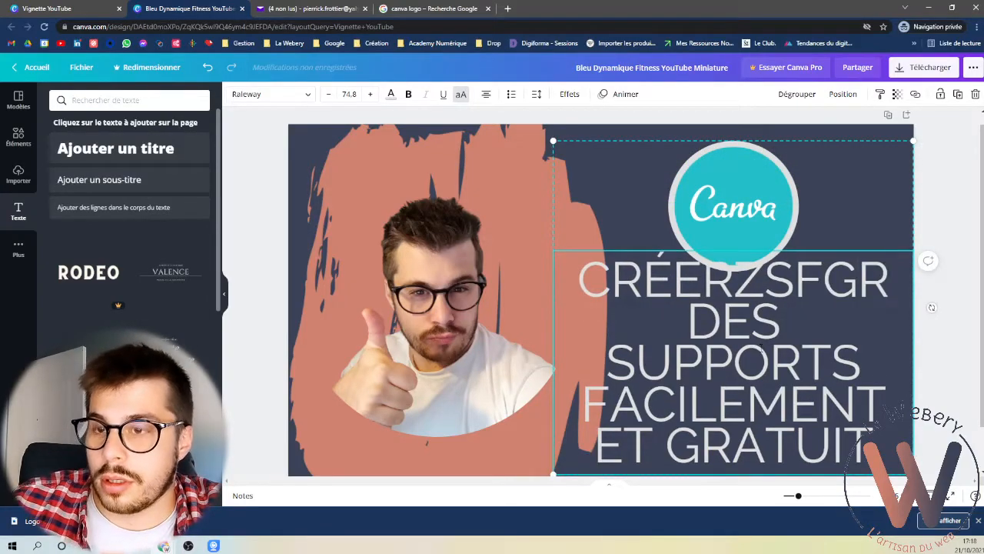
key(BackSpace)
key(BackSpace)
key(BackSpace)
key(BackSpace)
key(BackSpace)
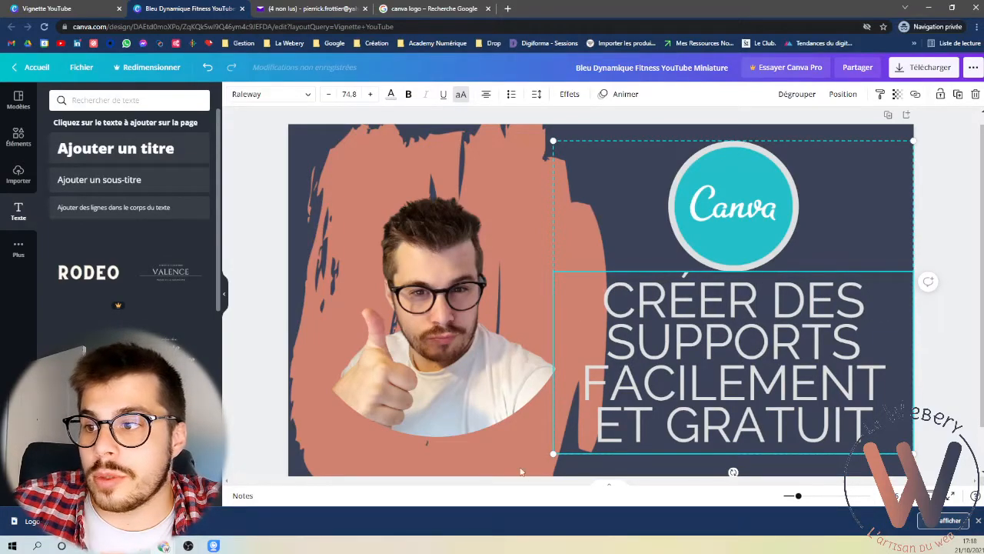
click(515, 468)
click(692, 388)
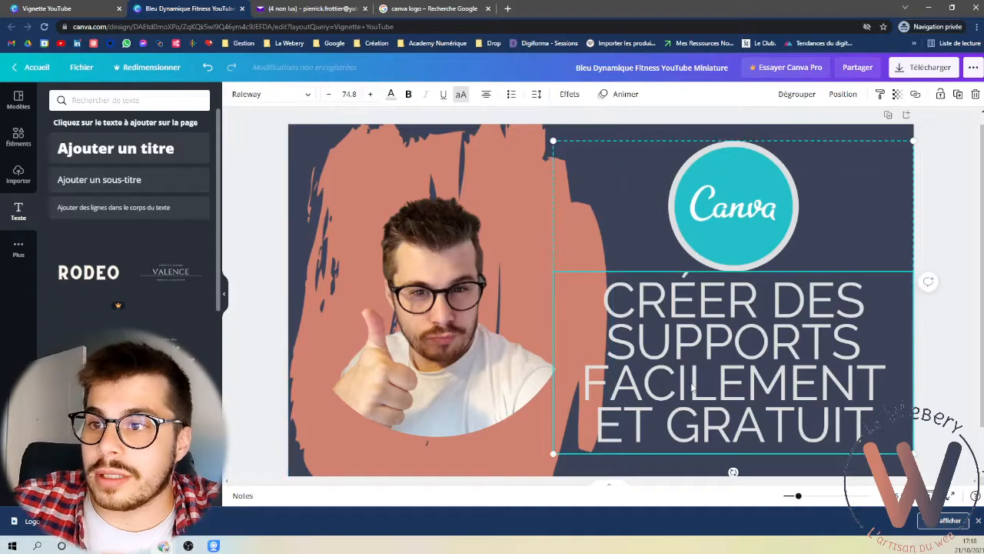
drag(692, 388, 662, 405)
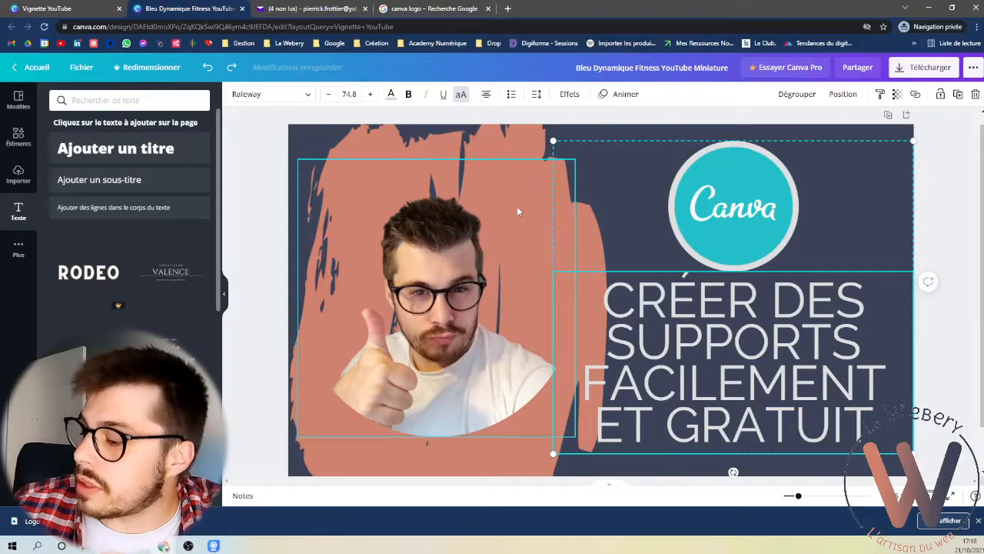
click(275, 204)
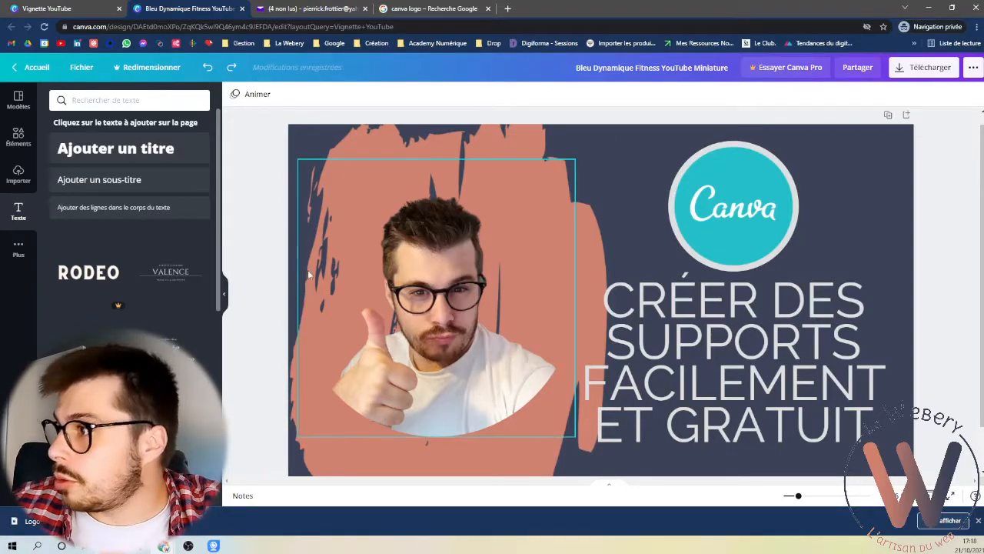
Hide the side panel, retitle the design 'Vignette youtube vidéo canva', then open the Partager menu.
click(224, 298)
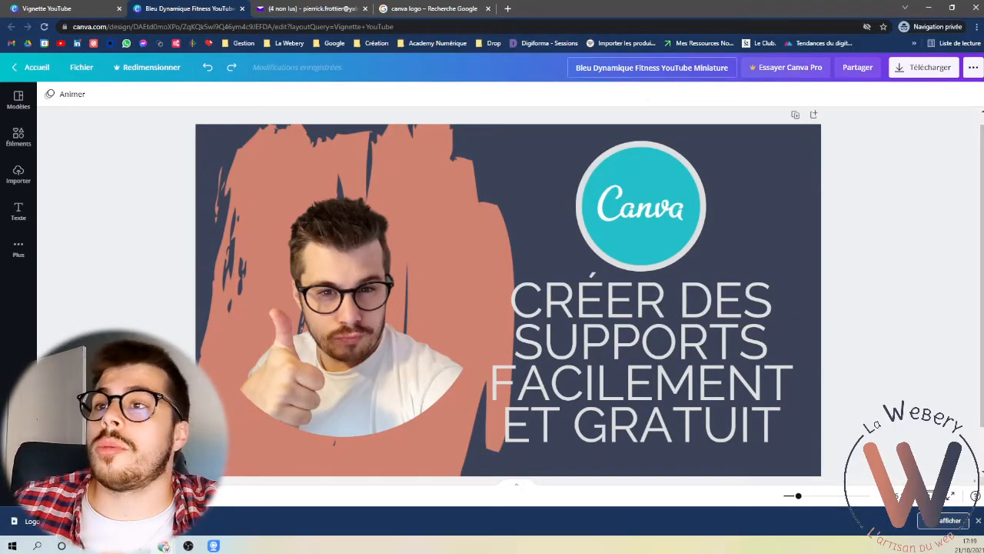
click(652, 67)
text(Vignette )
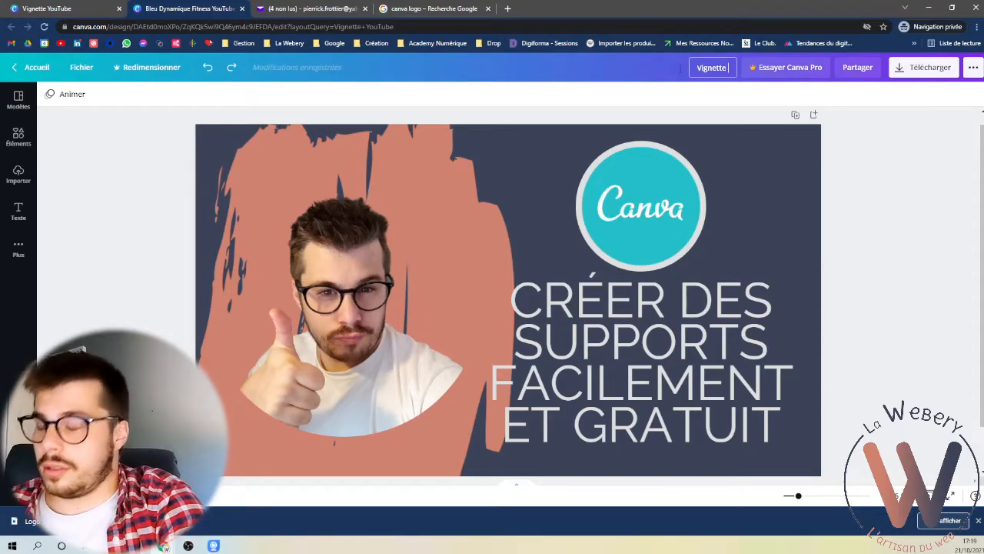
text(youtube vidéo canva)
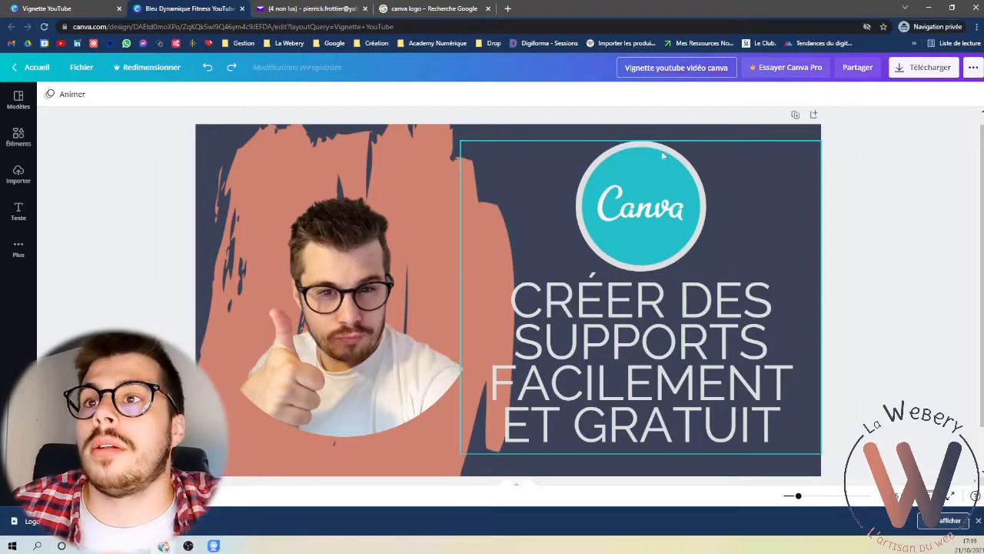
click(919, 136)
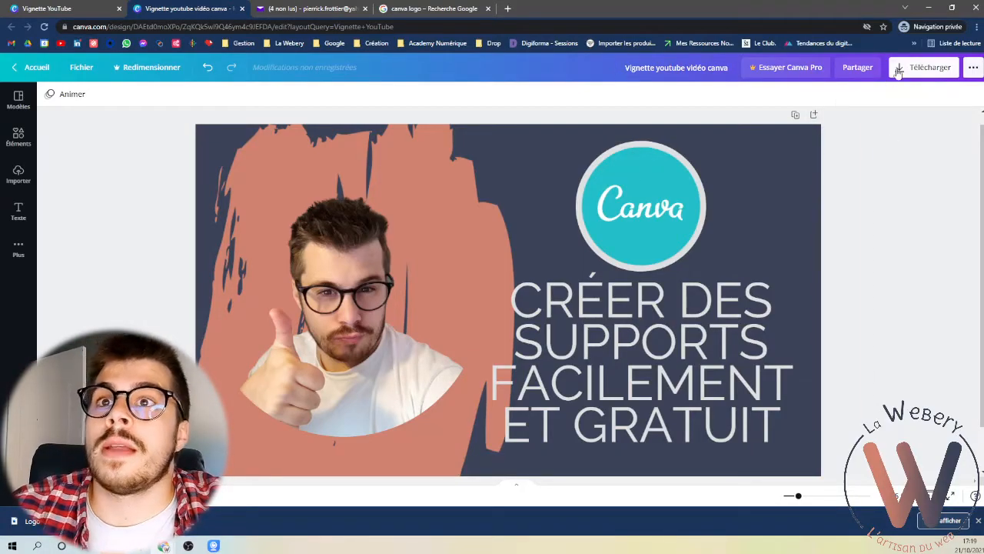
click(858, 68)
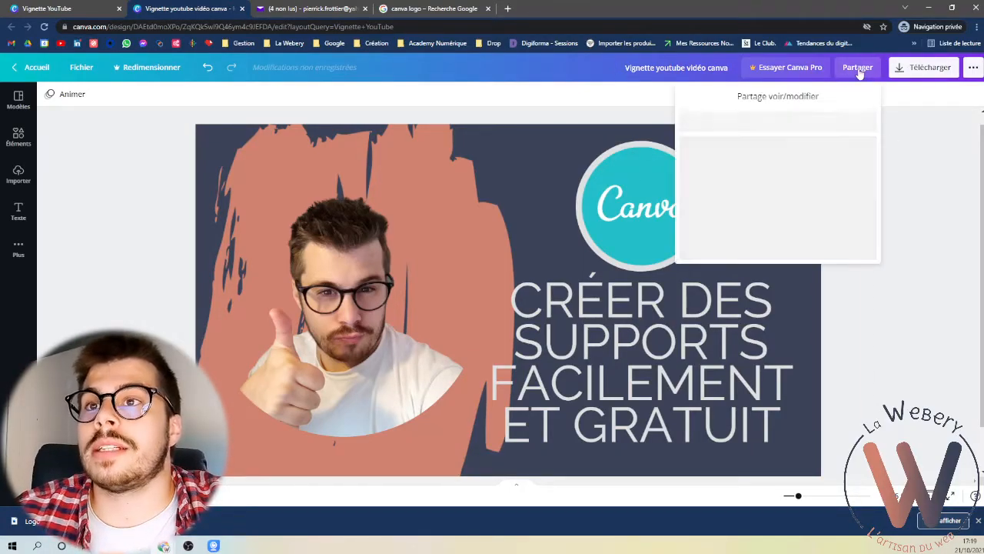
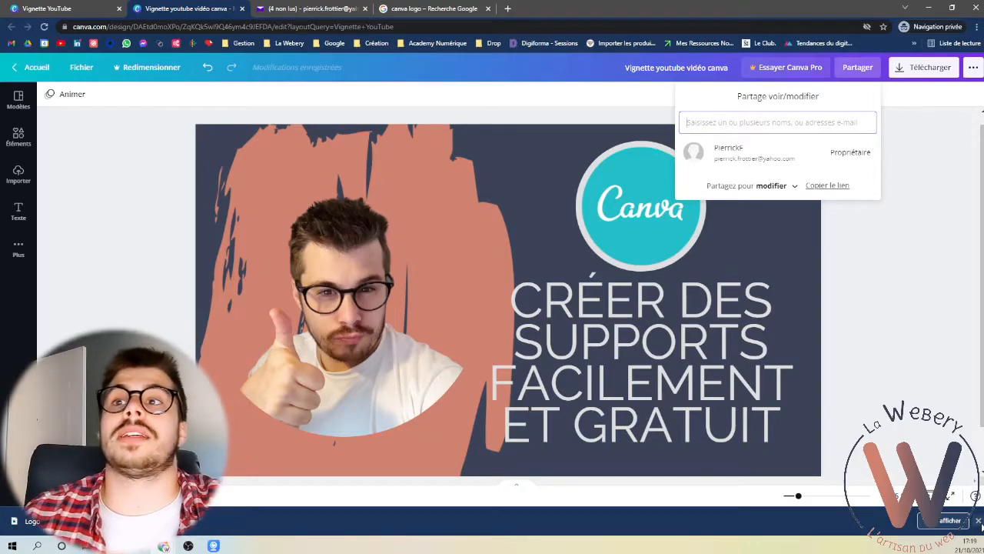
Dismiss the sharing popup and stray menu, then bring up the Télécharger download panel.
right_click(882, 366)
click(883, 301)
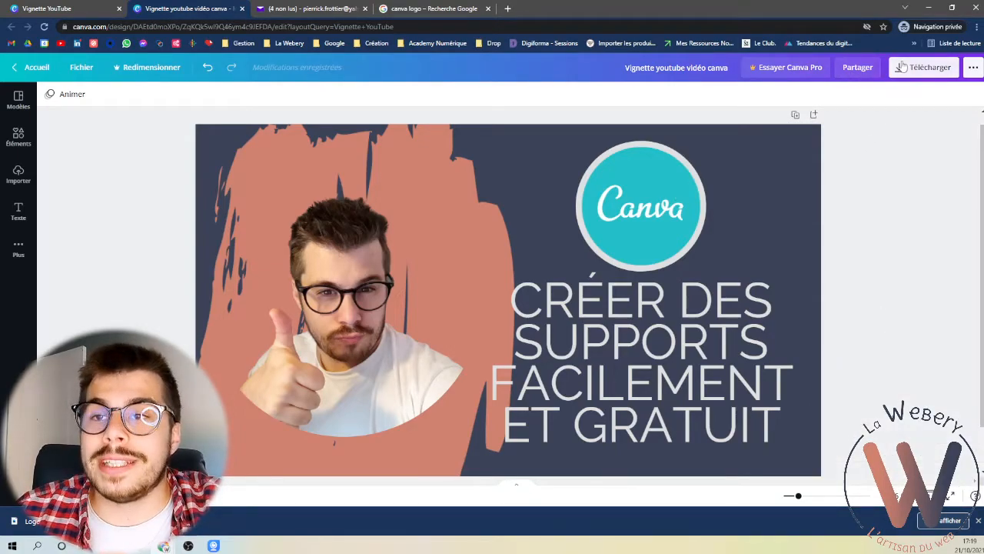
click(923, 67)
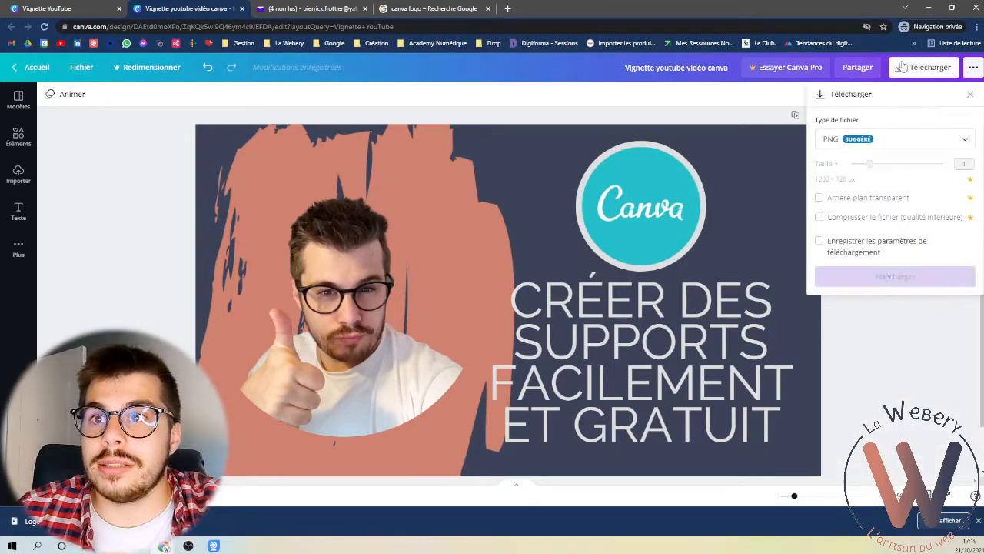
Keep PNG as the file type, download the thumbnail, and close the 'Tout est prêt' dialog.
right_click(915, 150)
key(Escape)
click(917, 144)
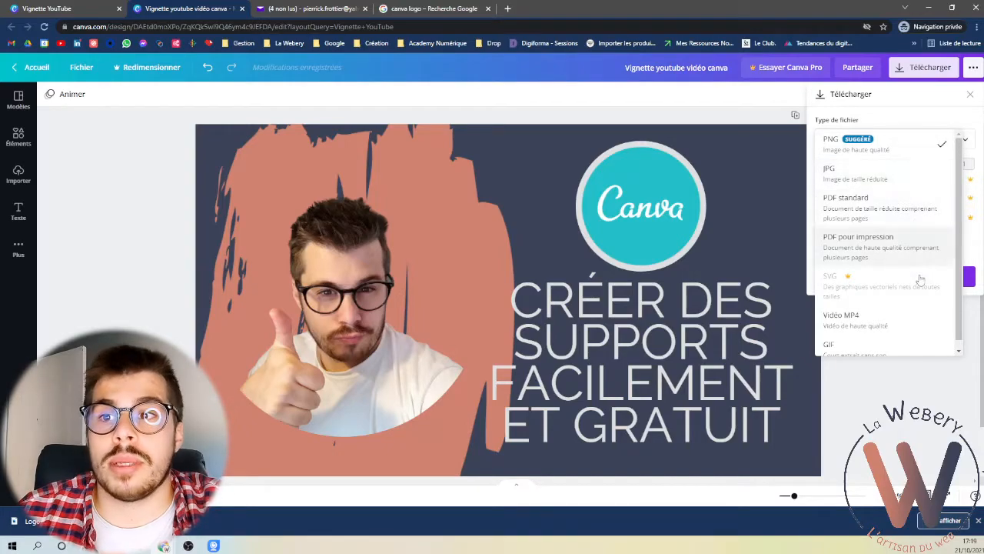
scroll(918, 289, down, 1)
scroll(919, 291, up, 1)
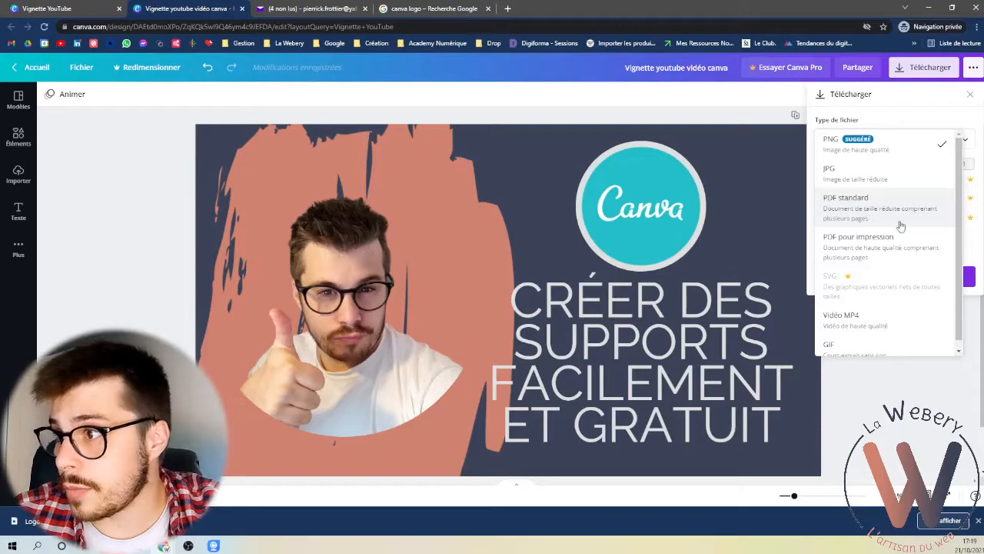
click(883, 159)
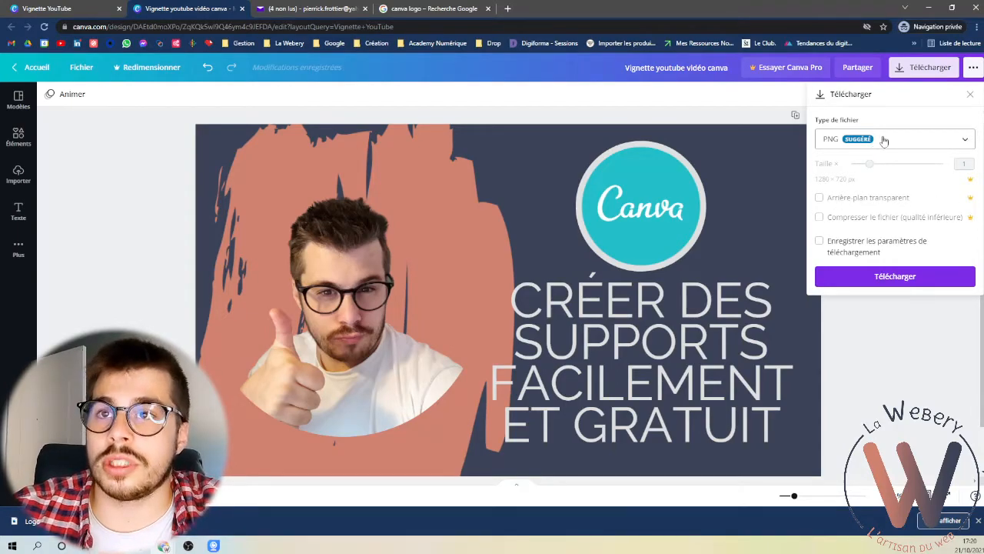
click(887, 277)
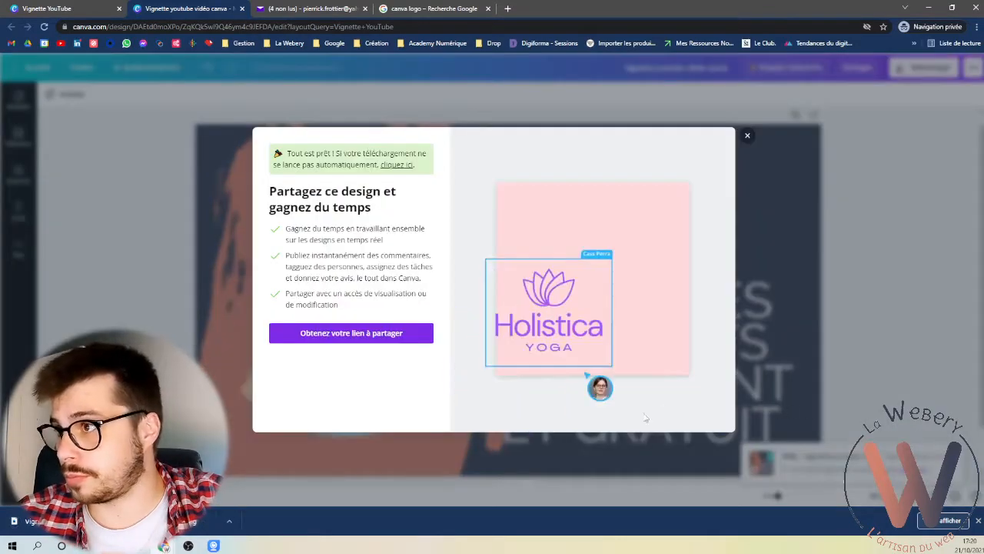
click(747, 137)
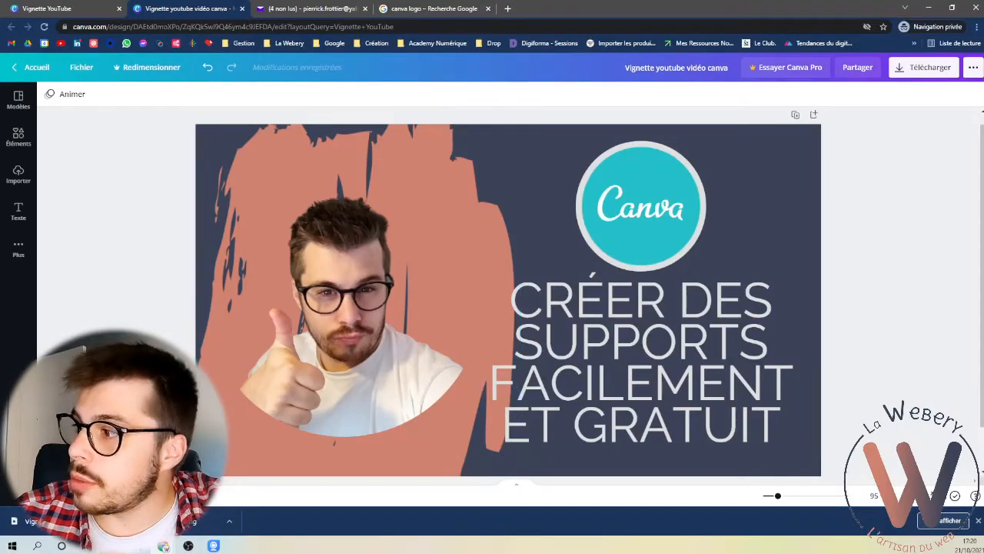
Open the downloaded PNG from the download bar and drag its Photos window over the canvas.
click(974, 70)
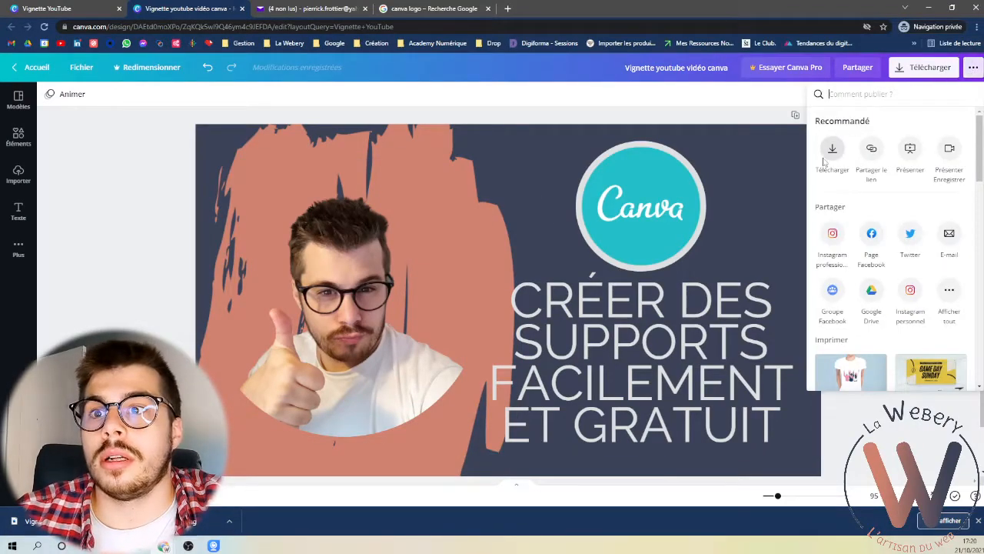
scroll(861, 215, down, 1)
scroll(861, 216, up, 1)
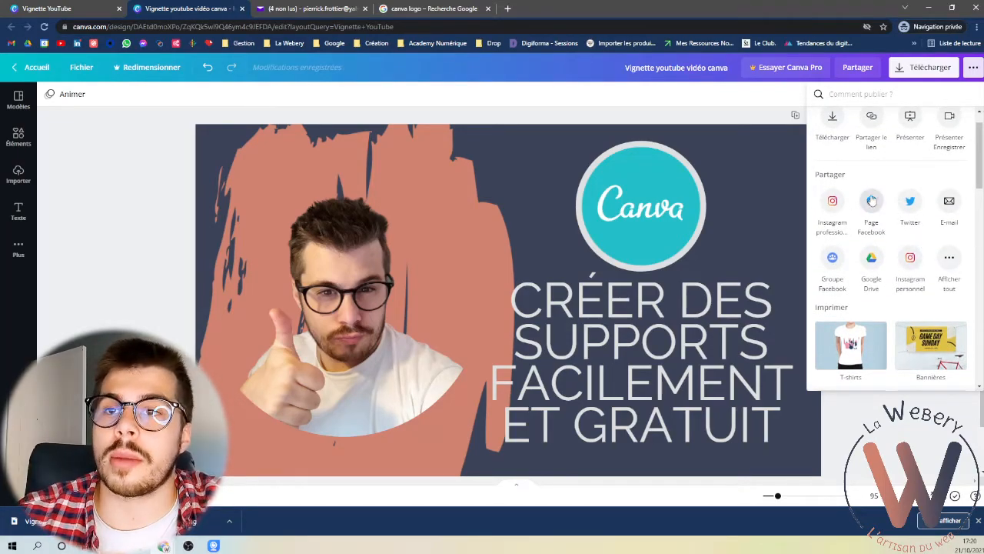
scroll(904, 177, up, 1)
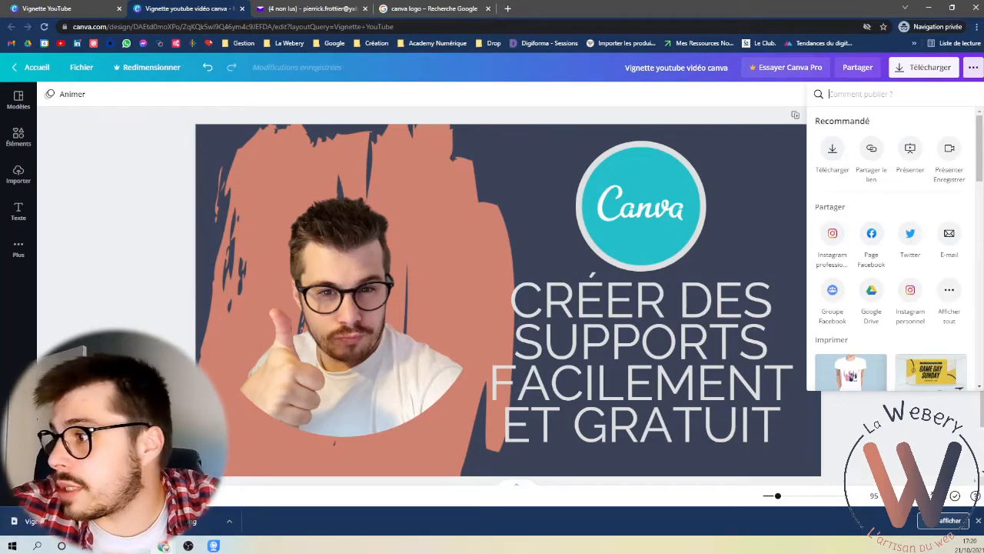
click(44, 527)
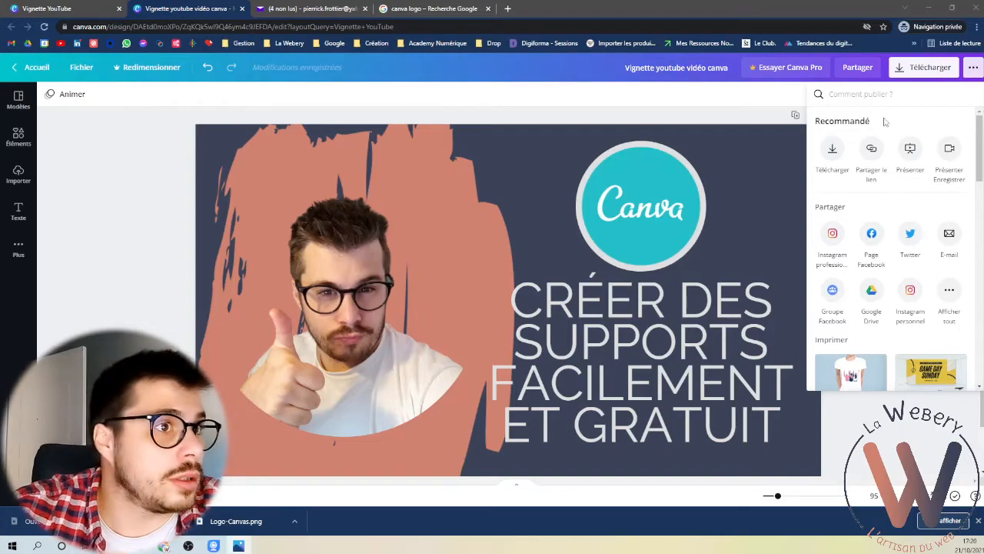
drag(902, 164, 650, 183)
Maximize the Photos window to view the thumbnail, then close it.
double_click(651, 173)
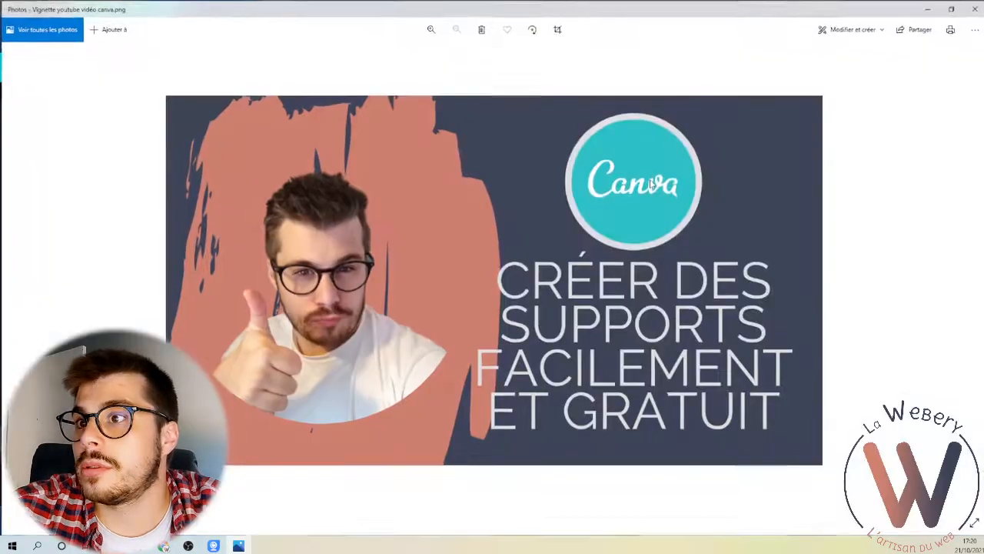
click(972, 7)
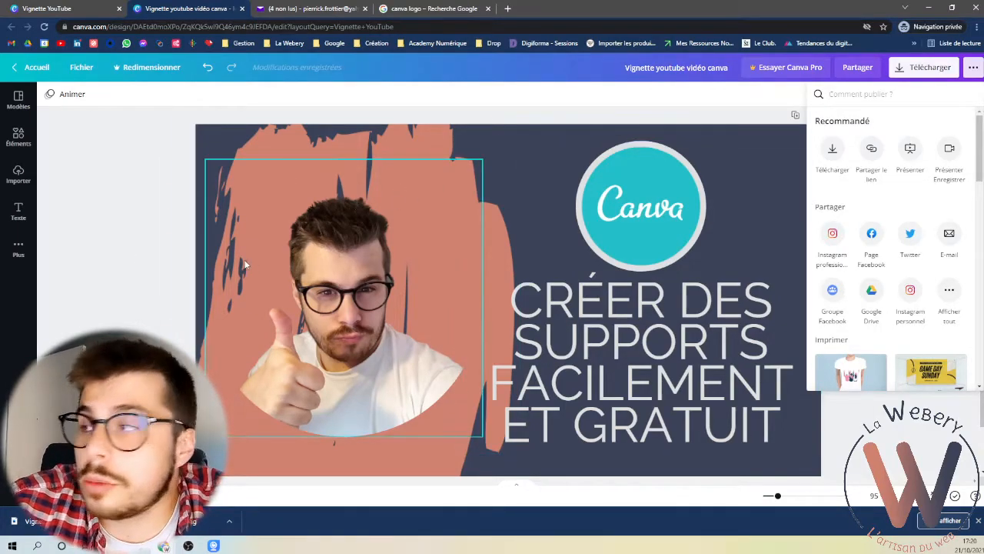
Switch to the other tab, open the Modèles page and scroll through the templates.
click(68, 10)
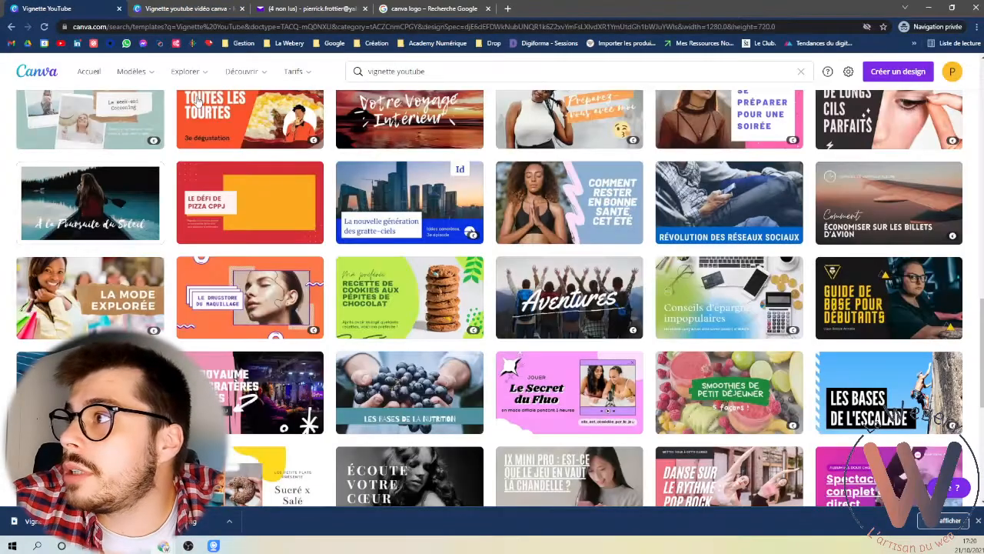
click(129, 72)
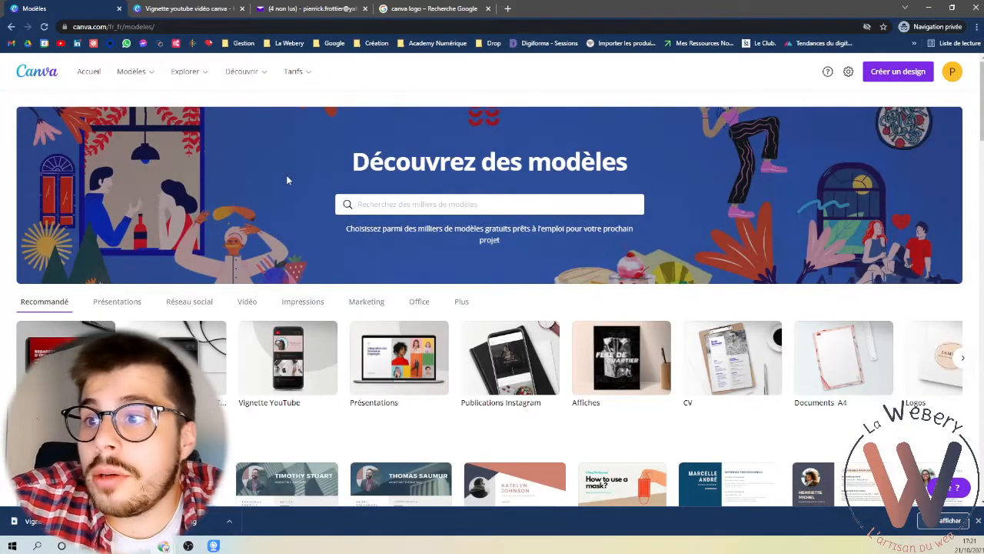
scroll(289, 176, down, 1)
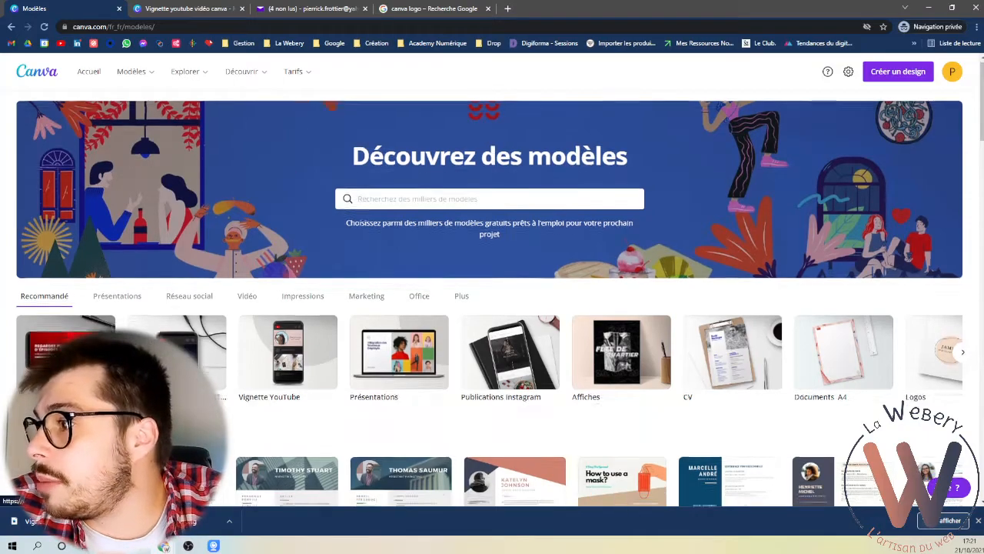
scroll(323, 331, down, 1)
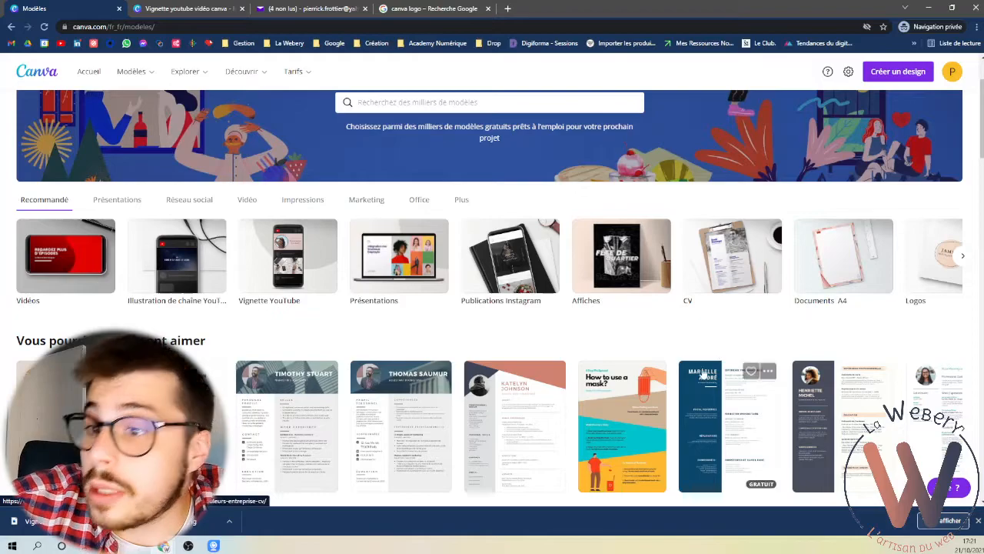
scroll(677, 273, down, 1)
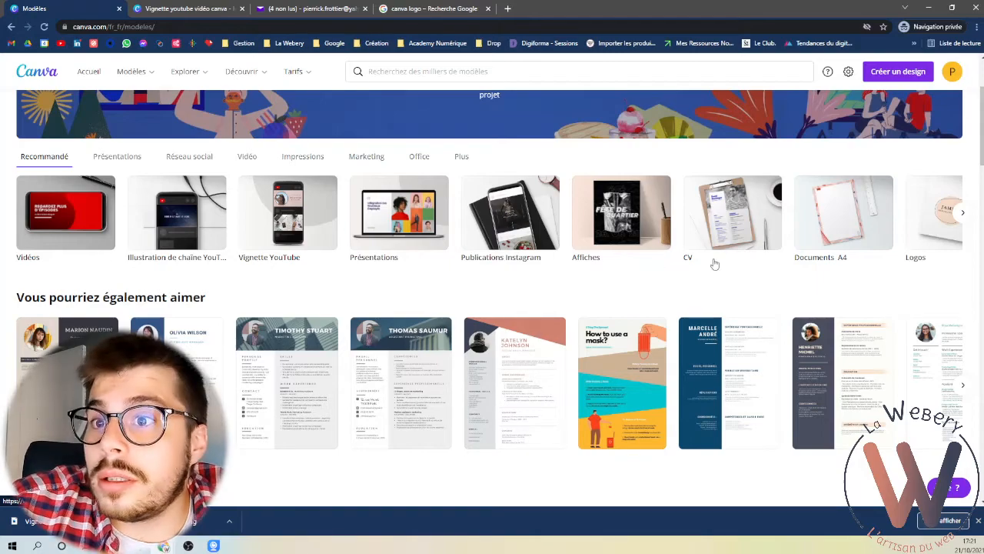
scroll(716, 264, down, 2)
scroll(716, 263, up, 1)
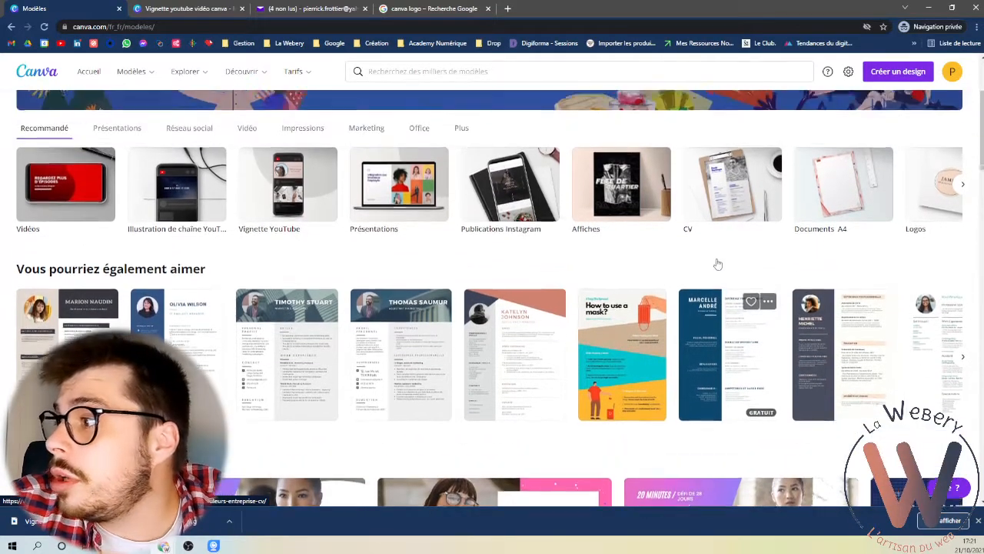
Advance the template category carousel, browse further down, then return to the thumbnail editor tab.
click(964, 193)
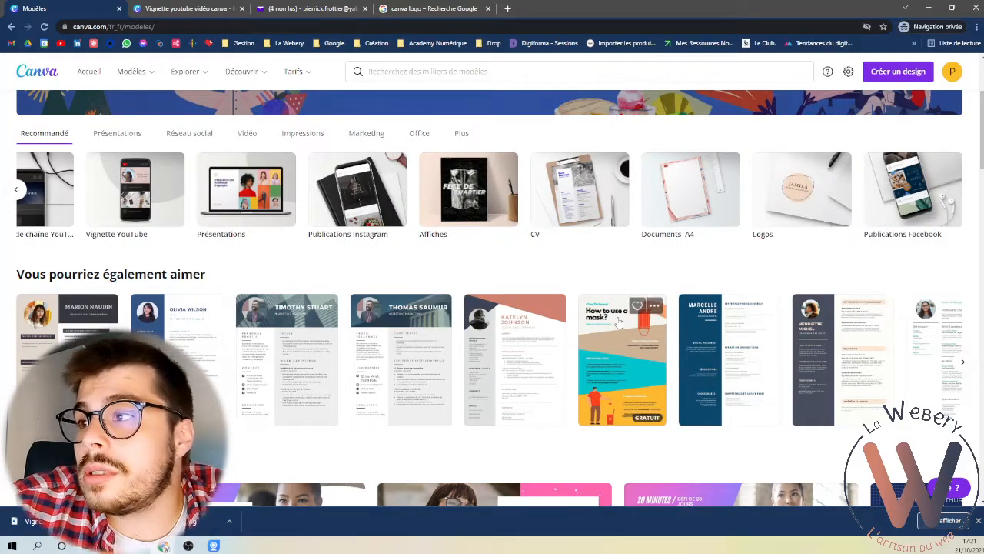
scroll(600, 330, down, 5)
scroll(619, 323, down, 4)
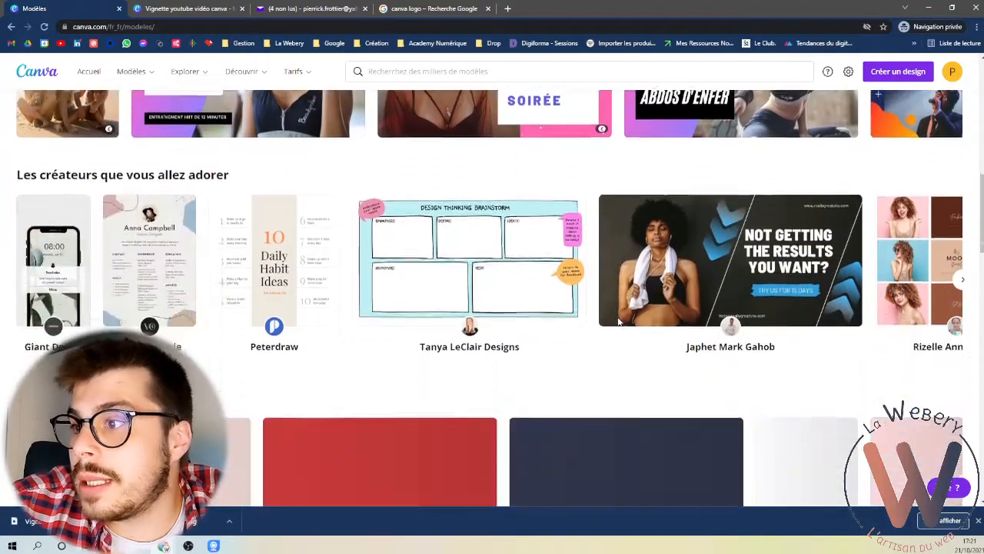
scroll(619, 323, down, 3)
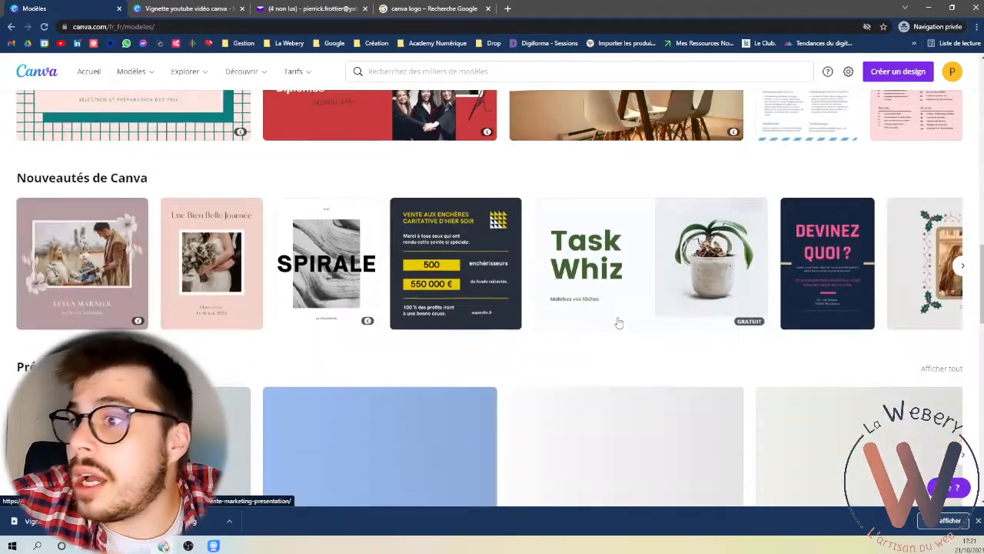
scroll(618, 323, down, 2)
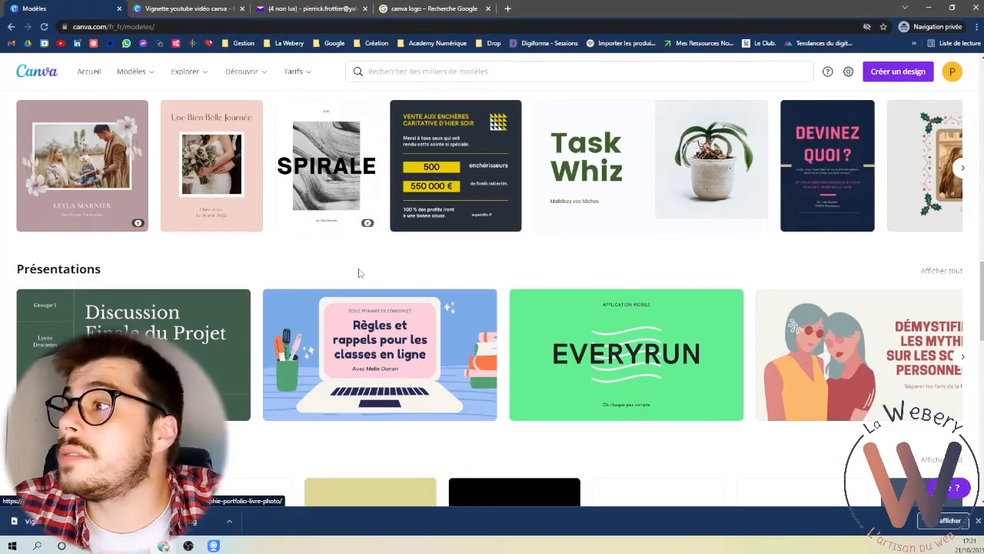
scroll(358, 272, down, 5)
scroll(358, 272, up, 8)
click(188, 9)
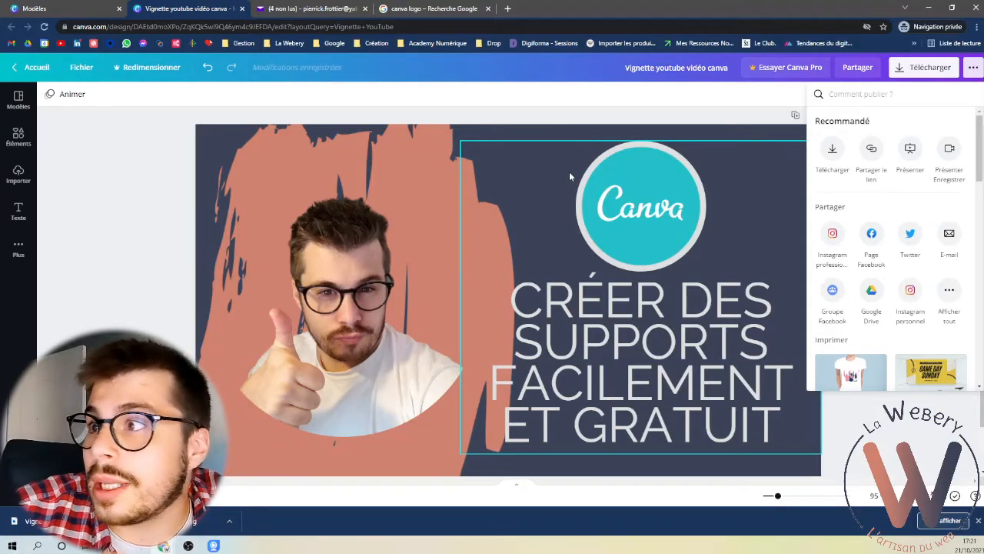
Select the portrait photo and adjust its transparency slider.
click(141, 255)
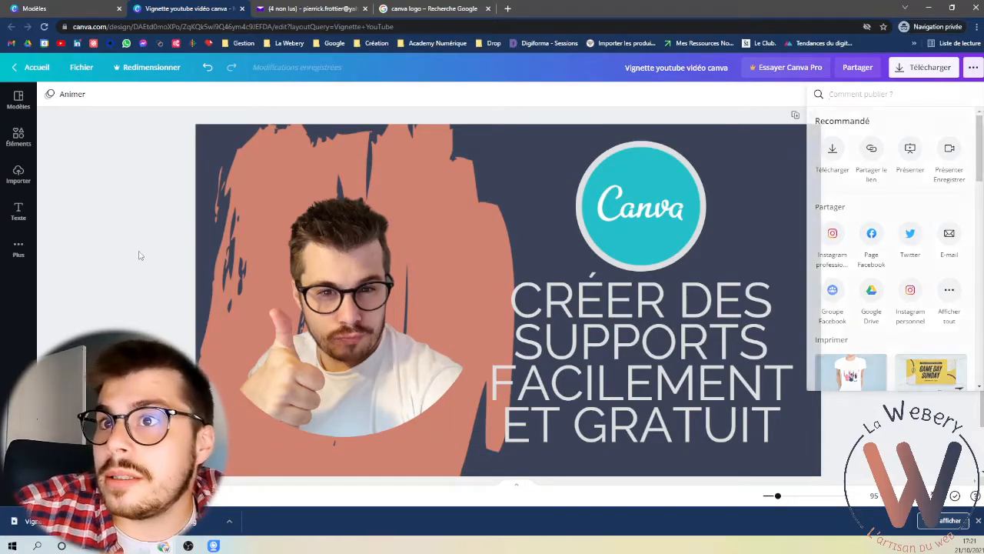
click(344, 279)
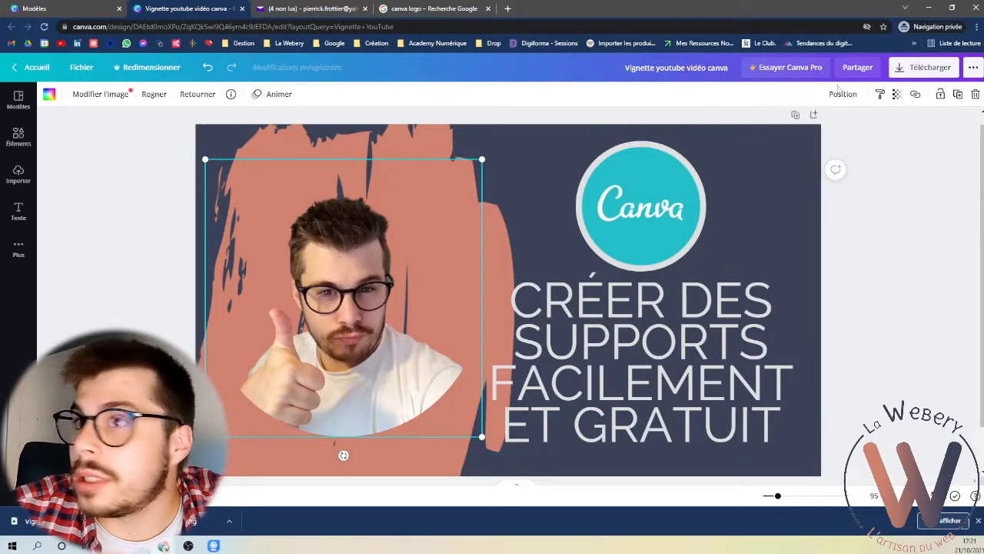
click(896, 98)
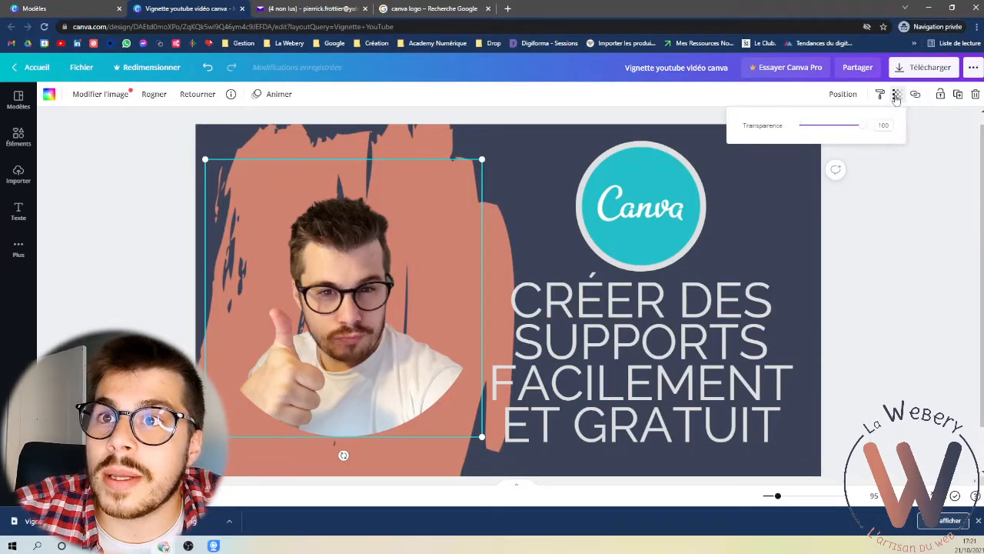
drag(865, 129, 887, 139)
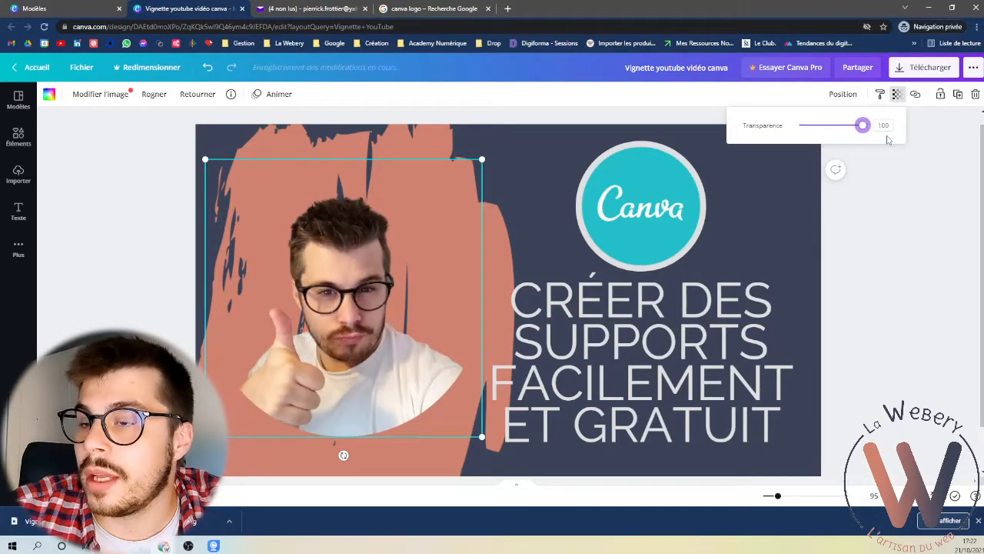
click(902, 231)
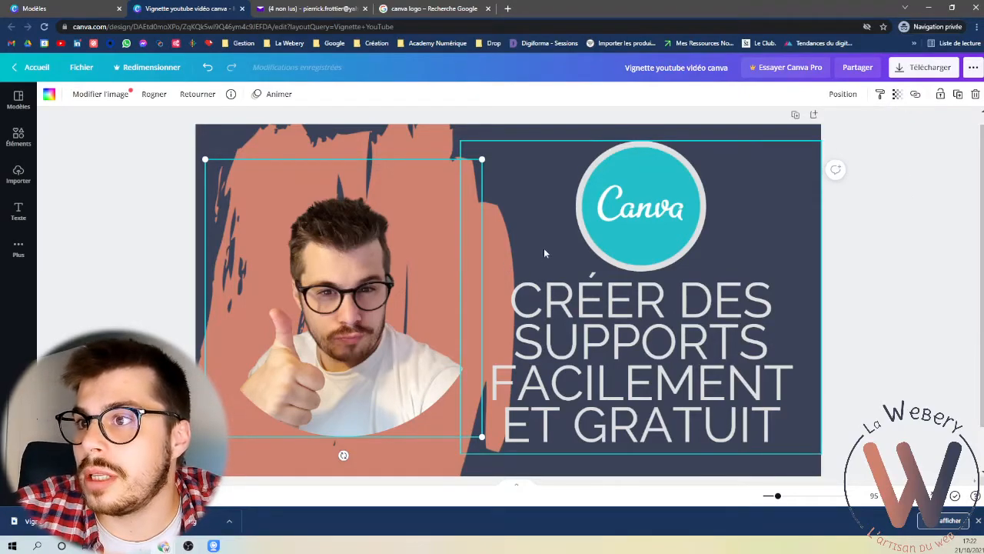
Select and deselect the logo-and-title group, then switch to the Canva templates tab.
click(585, 243)
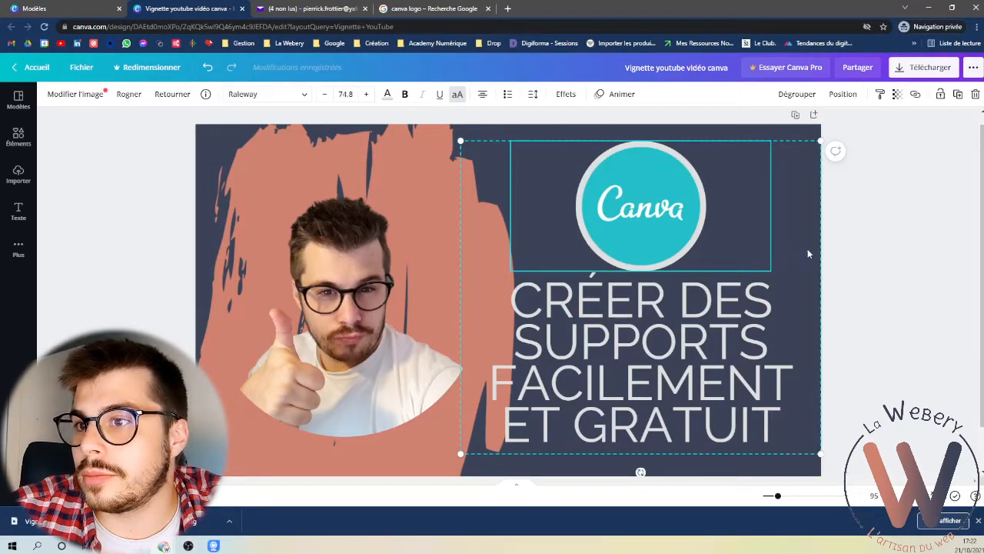
click(910, 278)
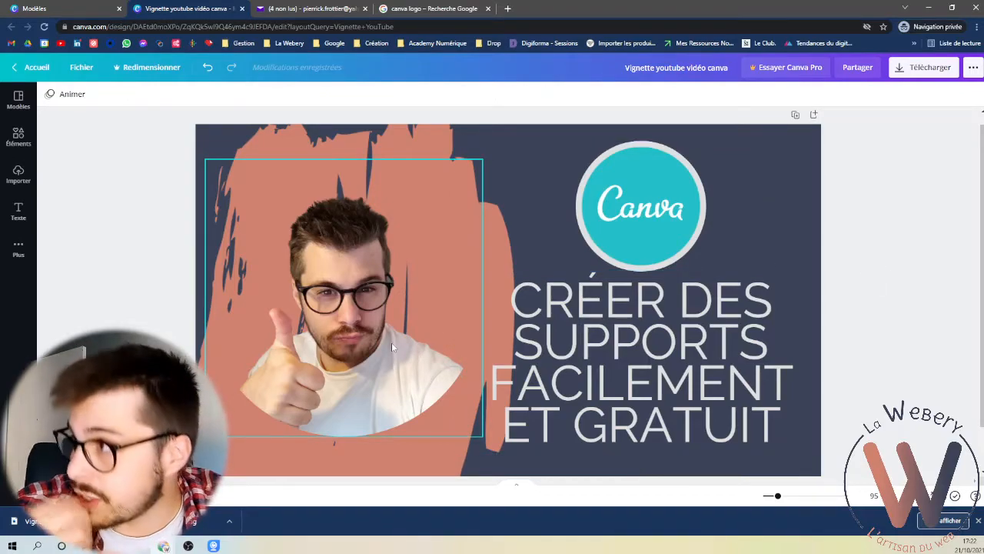
click(47, 6)
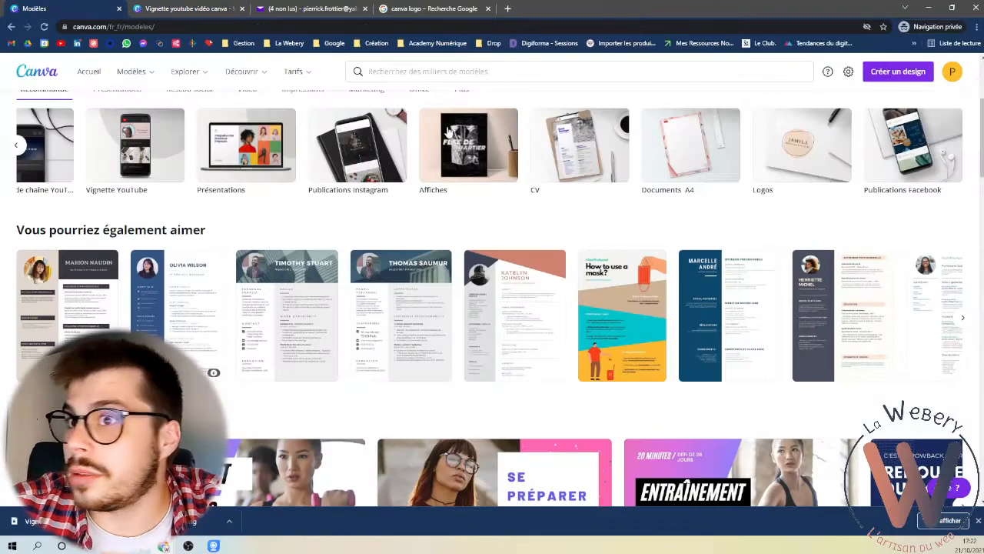
Create a new blank A4 design from the Documents A4 category.
scroll(447, 129, up, 3)
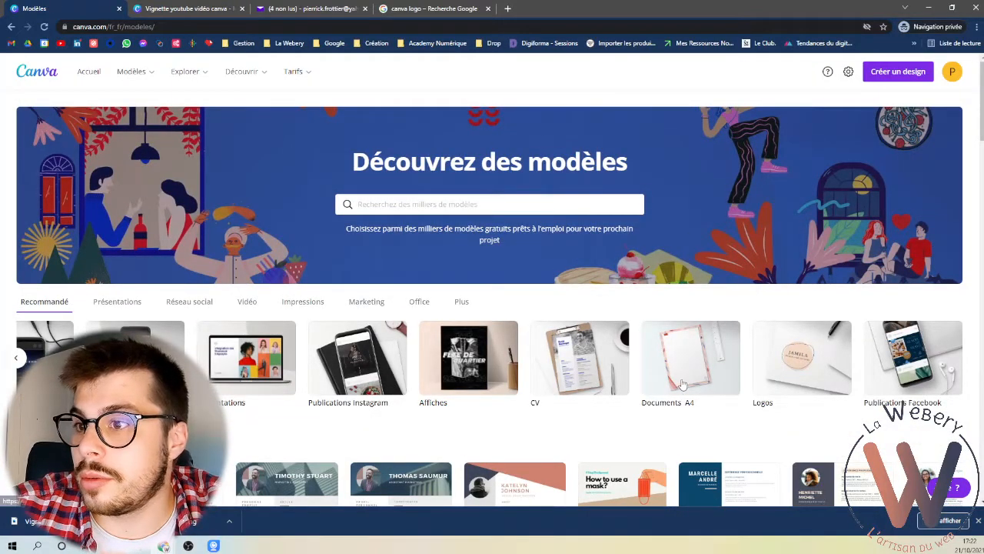
click(682, 383)
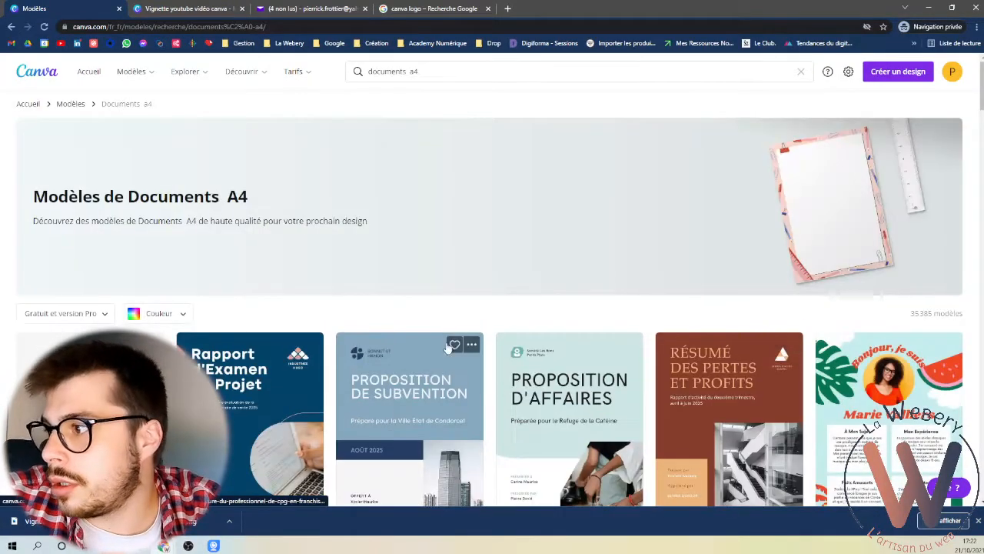
scroll(428, 363, down, 2)
click(90, 296)
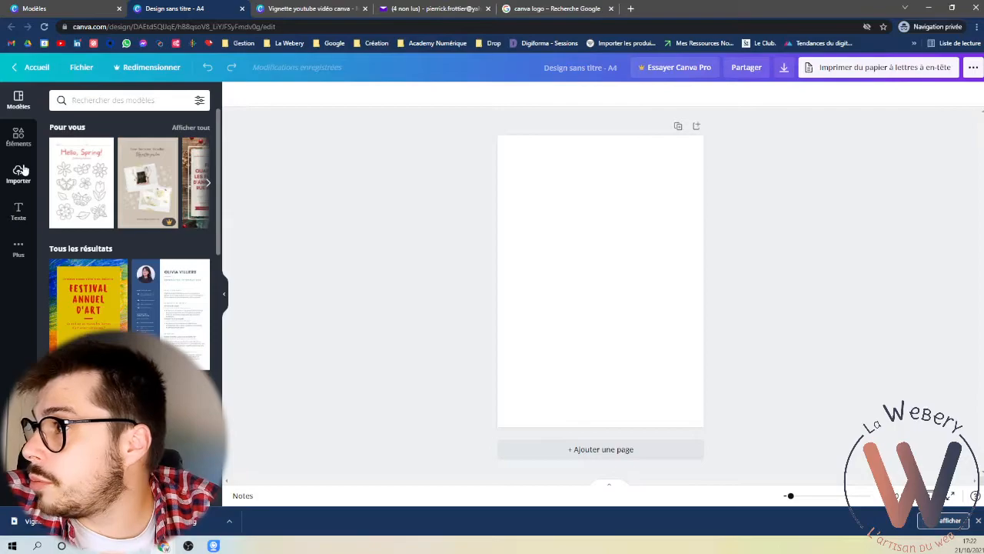
Add a lily photo from Éléments and stretch it to fill the page.
scroll(119, 269, down, 8)
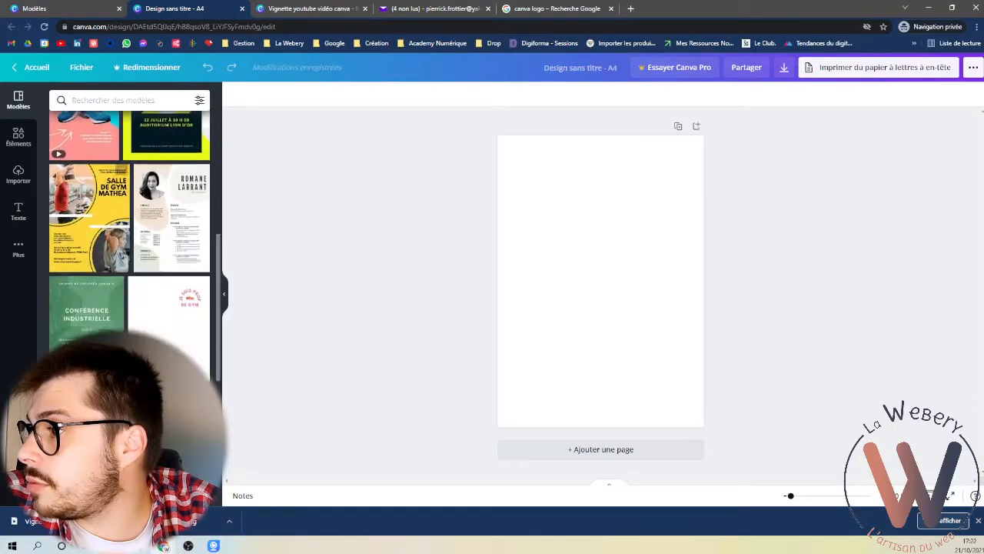
scroll(127, 231, up, 10)
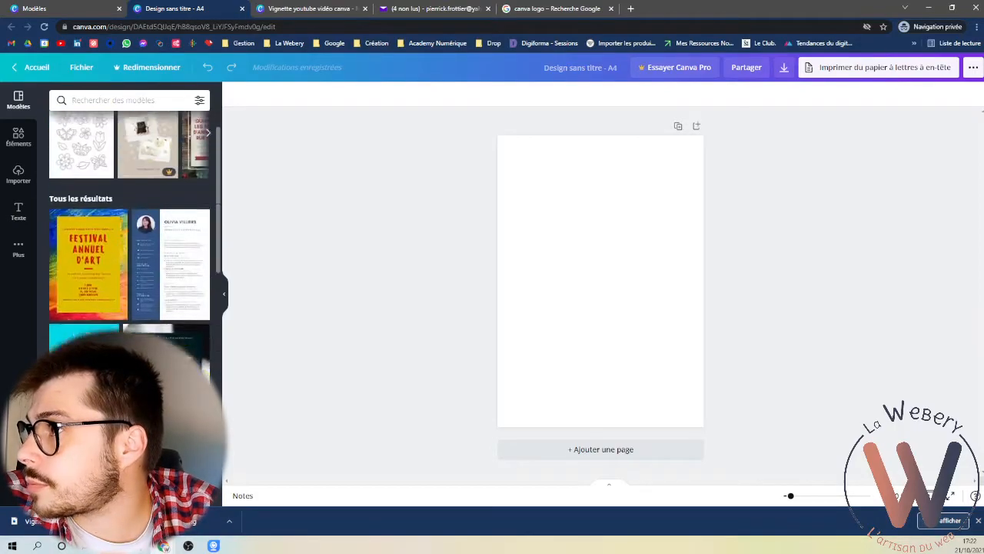
click(21, 143)
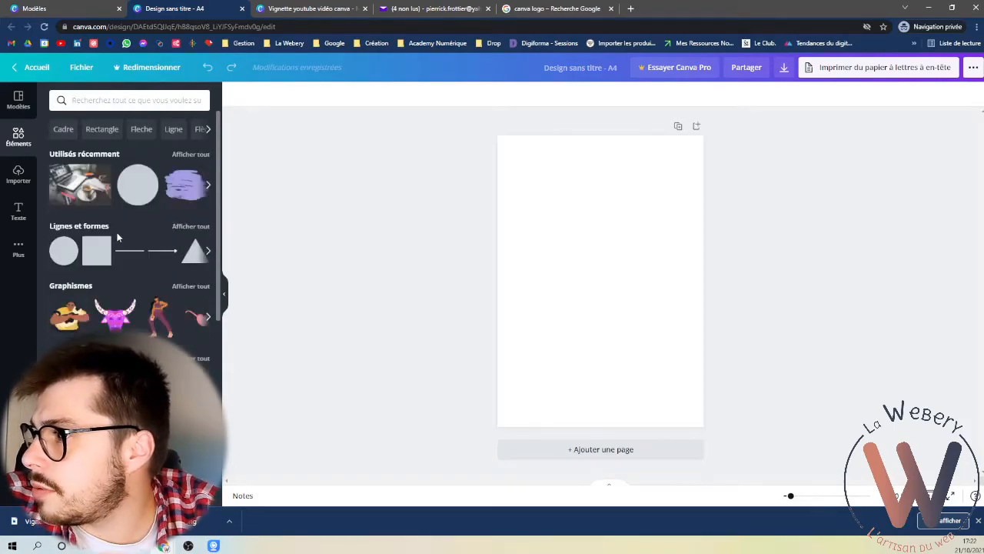
scroll(118, 237, down, 2)
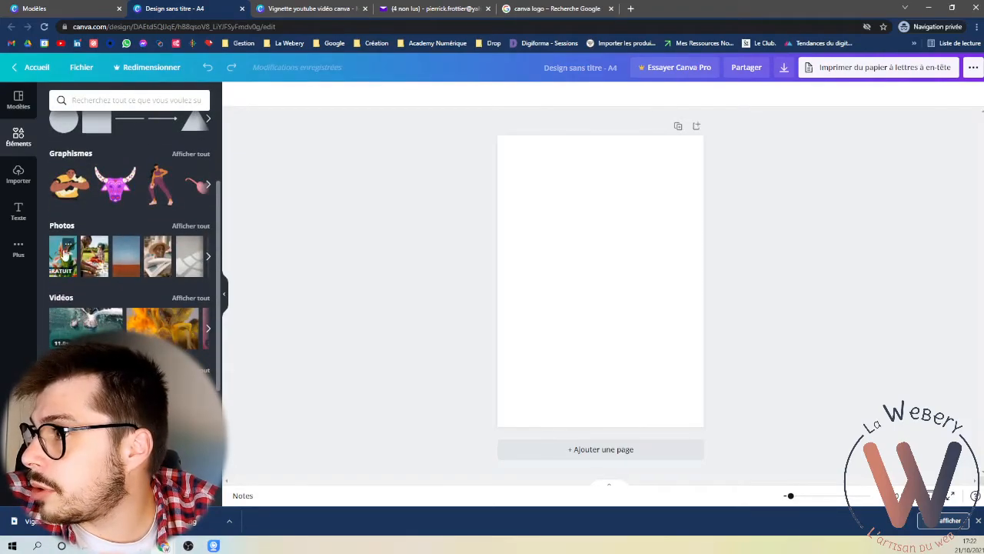
click(66, 258)
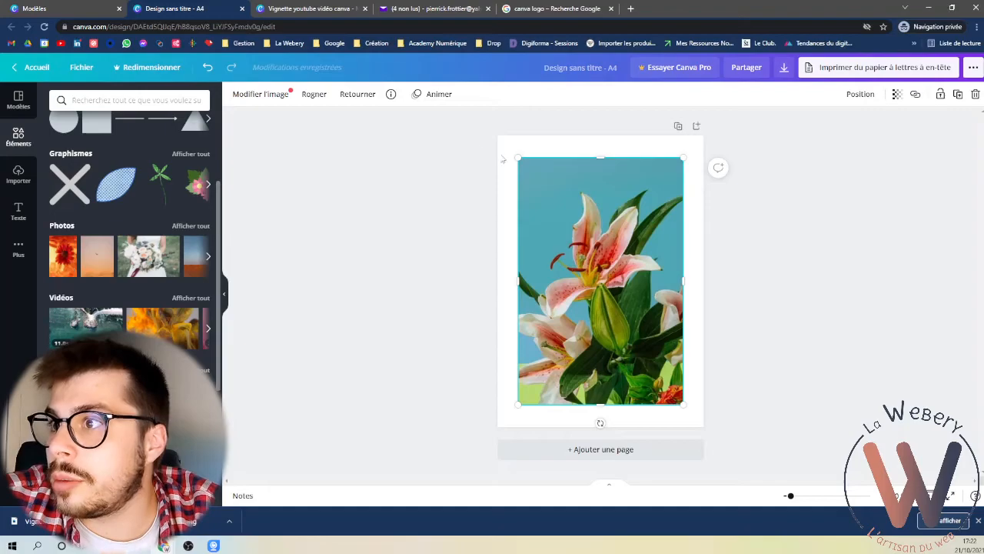
drag(517, 158, 495, 144)
drag(683, 406, 700, 427)
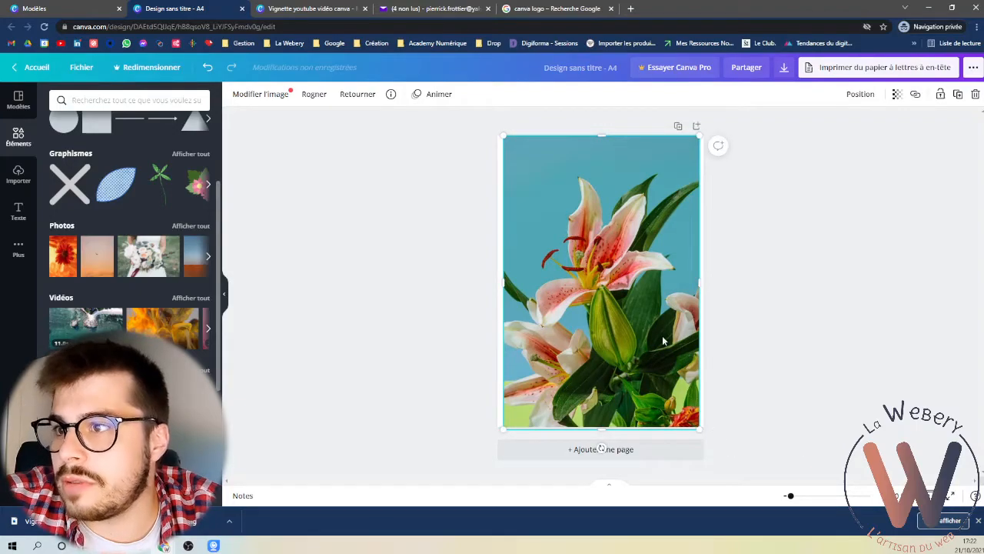
click(472, 307)
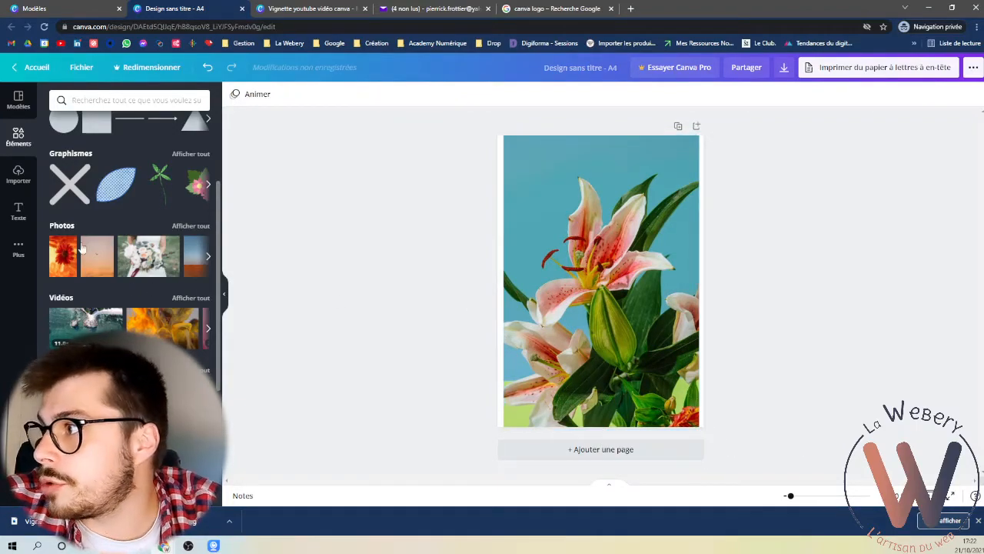
click(20, 212)
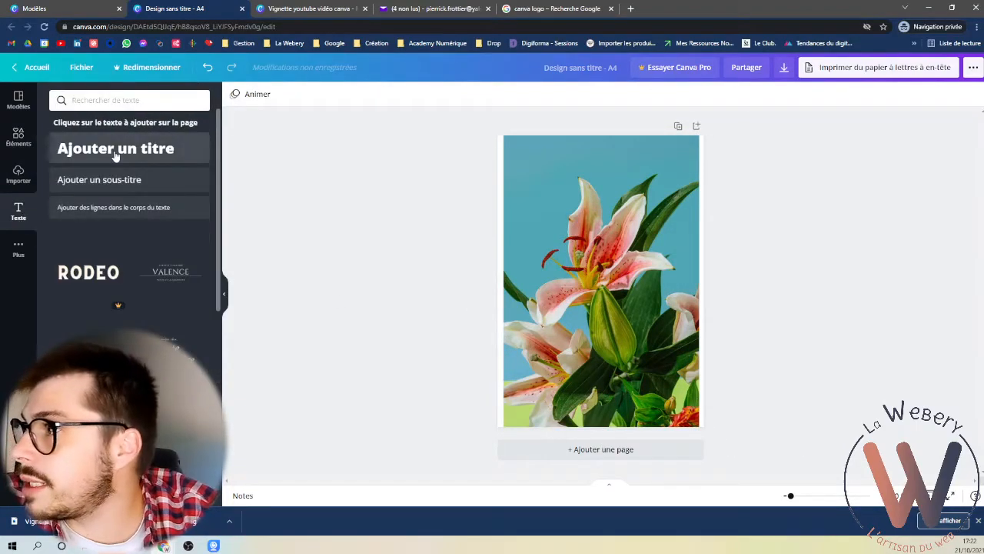
Add the heading 'ceci et mon titre' and colour it olive green from the photo palette.
click(115, 156)
text(ce)
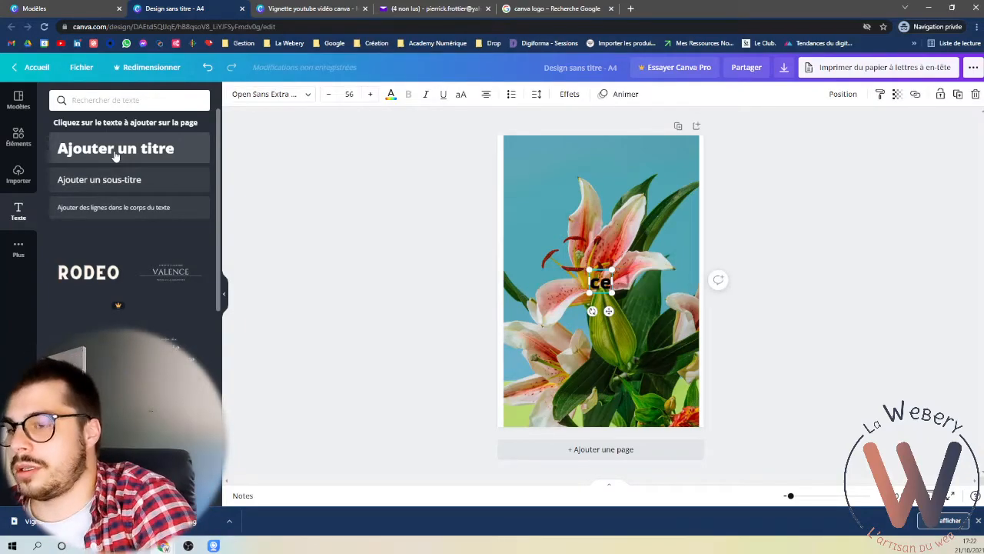
text(ci et)
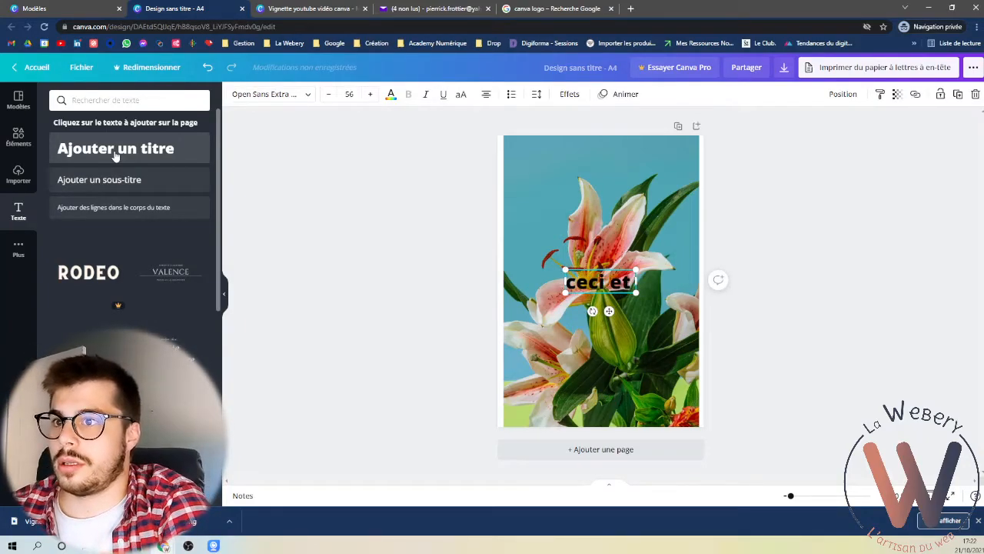
text( mon titre)
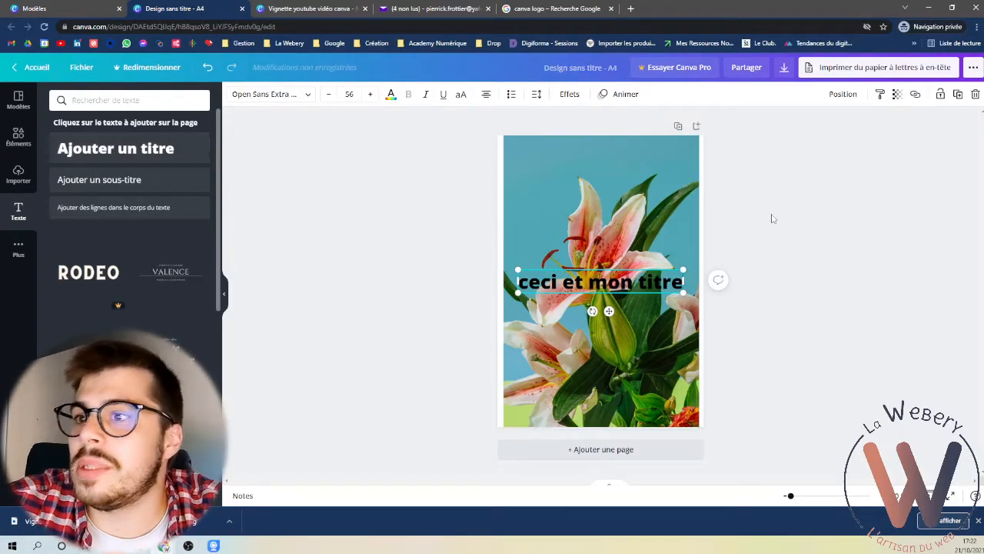
double_click(649, 284)
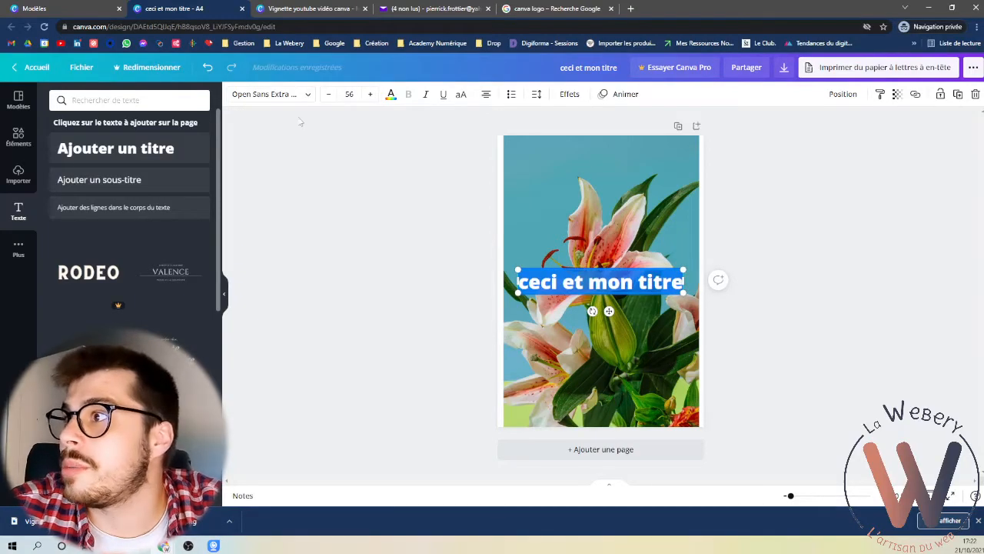
click(389, 95)
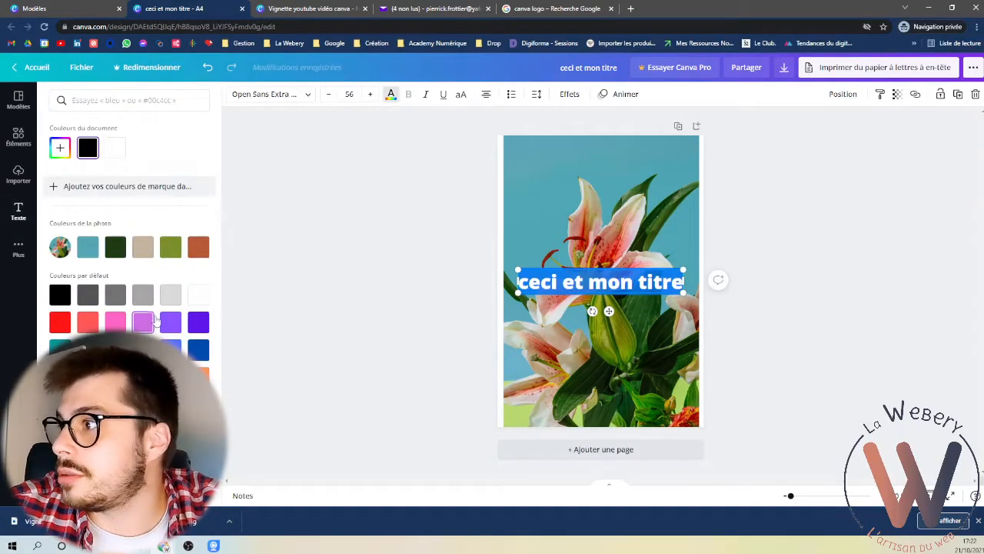
click(171, 256)
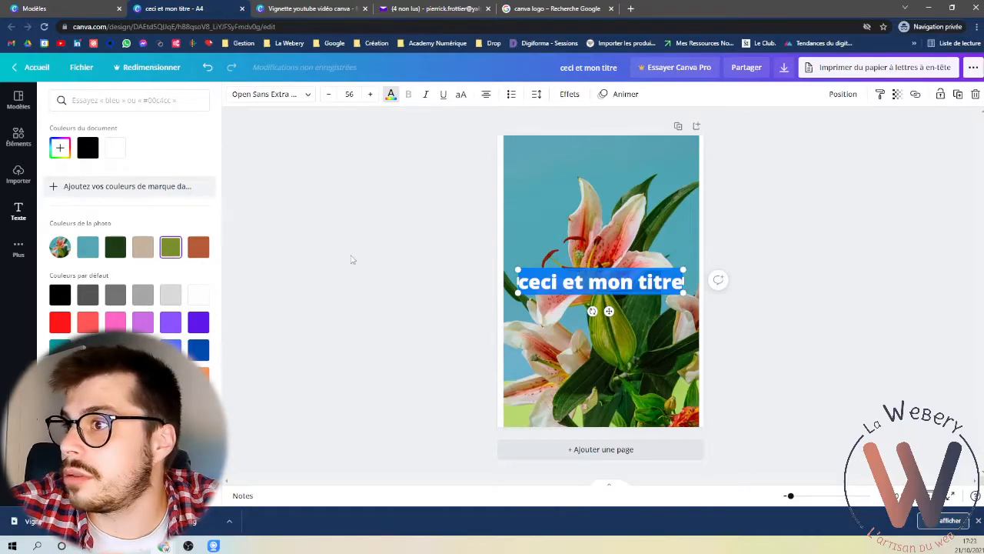
click(598, 273)
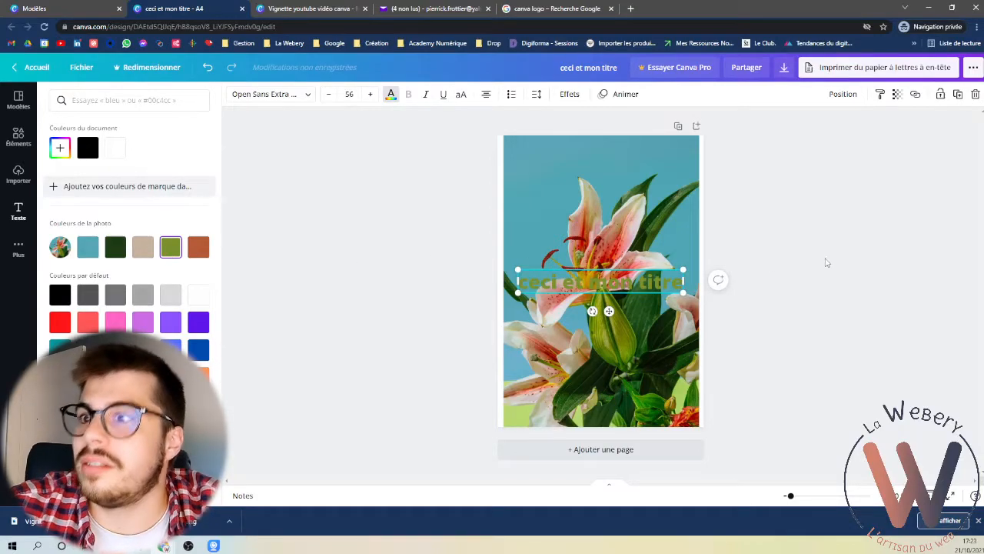
click(826, 263)
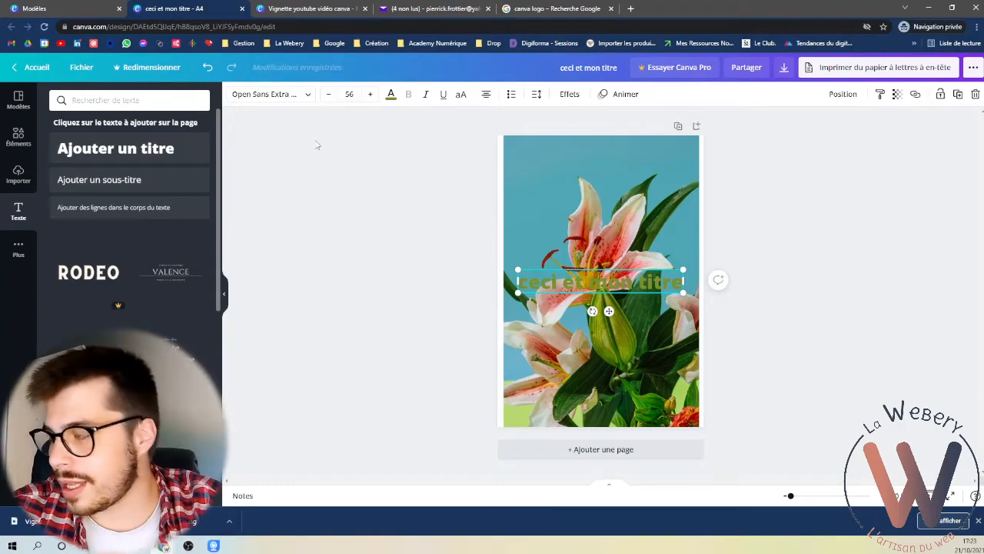
Add a square from Éléments and stretch it to cover the whole page.
click(18, 137)
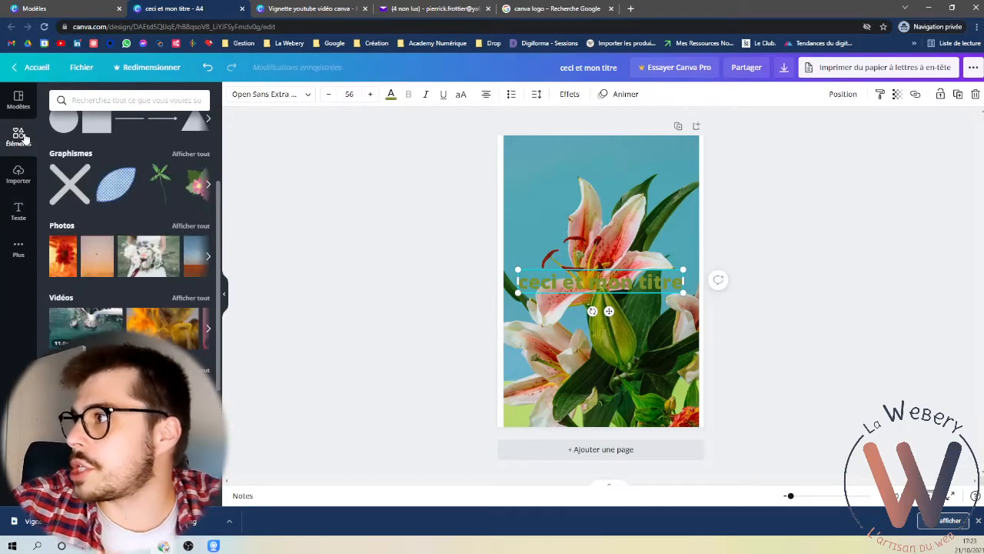
scroll(121, 192, up, 2)
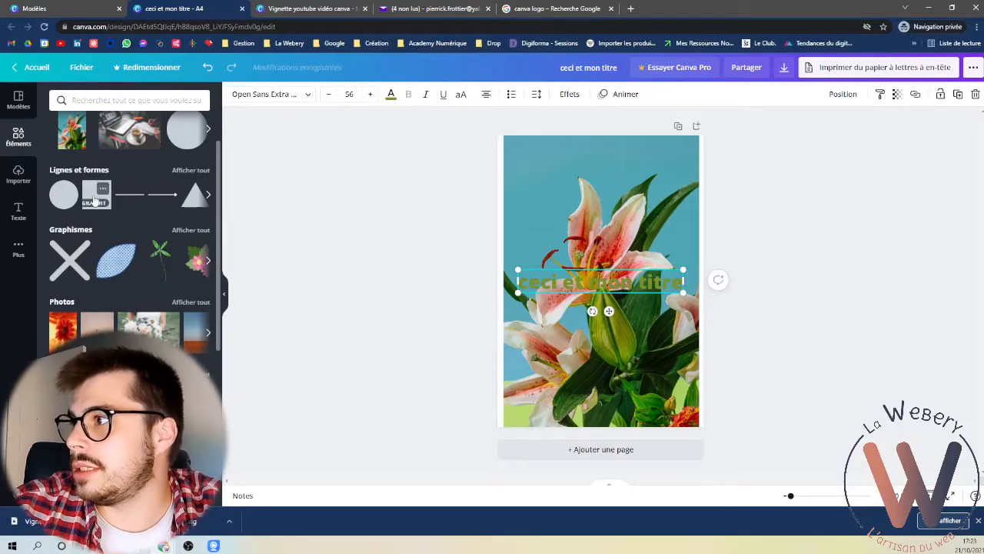
click(95, 198)
drag(586, 245, 538, 154)
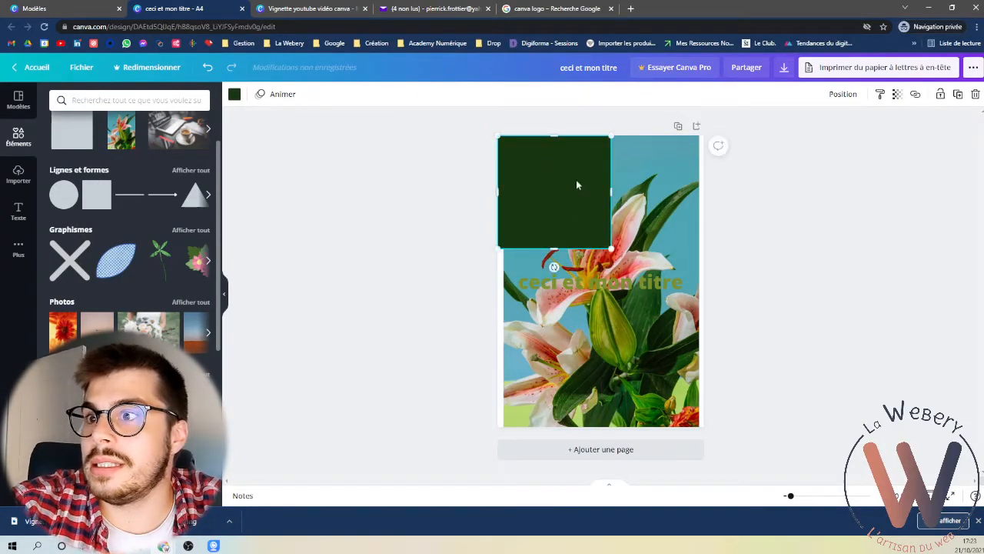
drag(611, 248, 711, 336)
drag(601, 342, 593, 432)
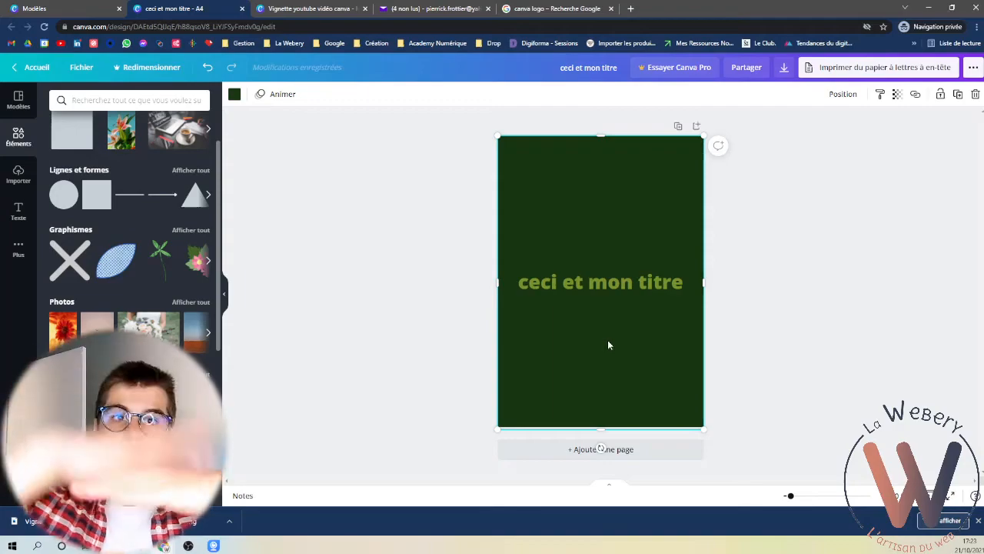
Set the overlay rectangle's transparency to 55 and move the title to the top of the page.
click(897, 93)
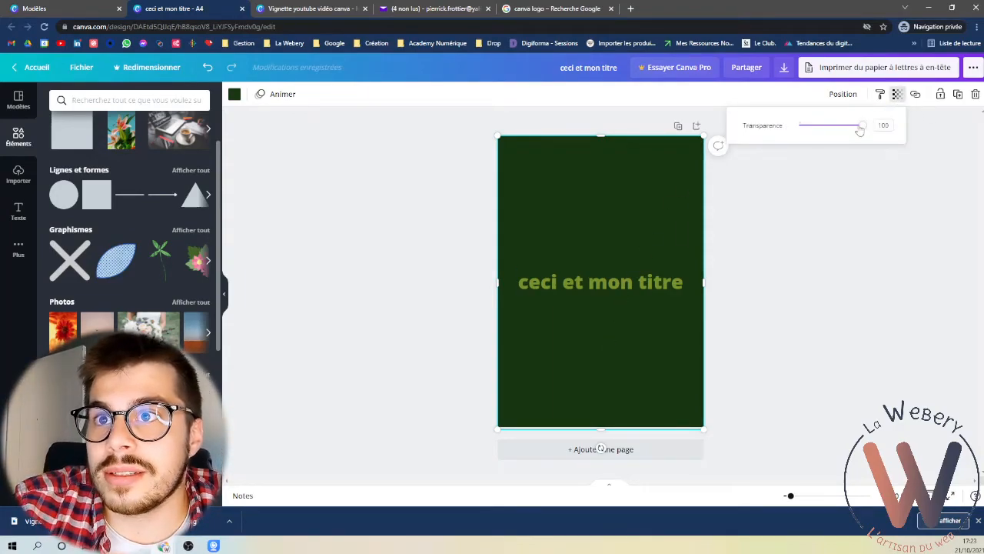
drag(861, 126, 822, 139)
drag(653, 288, 656, 179)
click(590, 316)
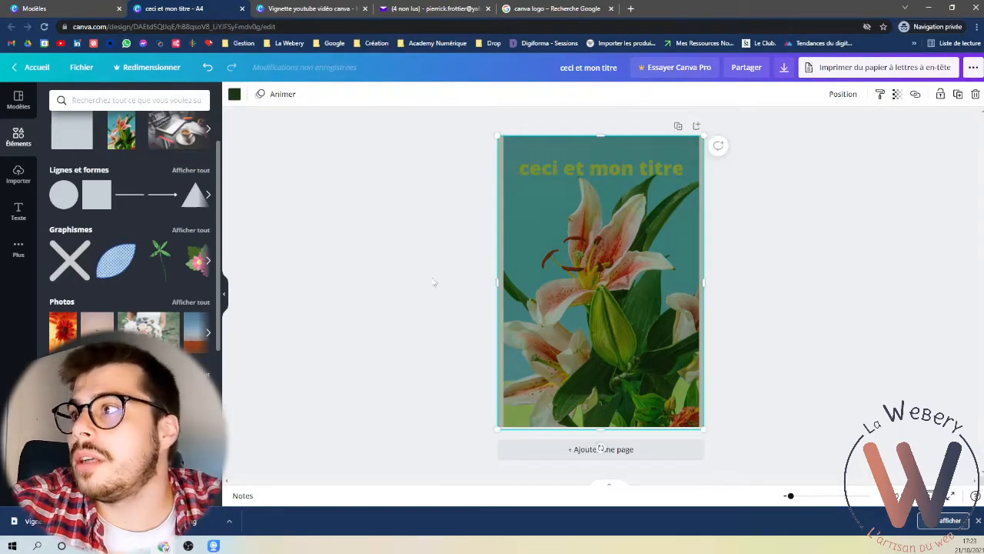
click(234, 94)
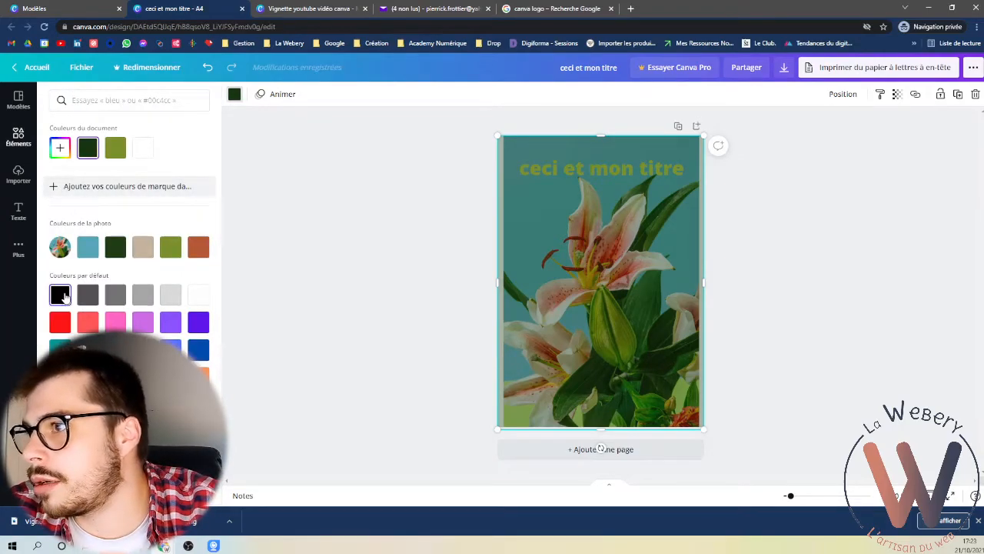
Make the overlay black and colour the whole title orange from the photo palette.
click(63, 296)
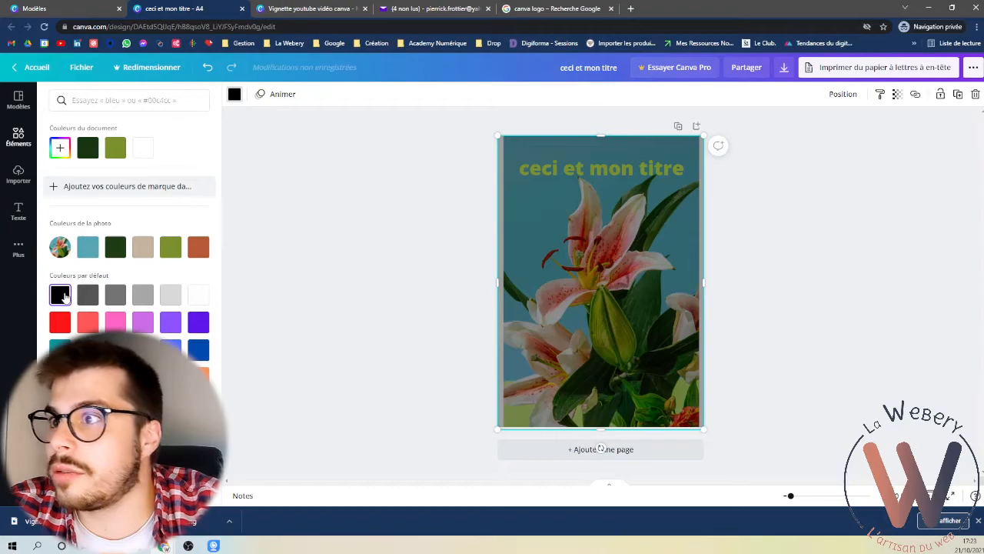
click(540, 162)
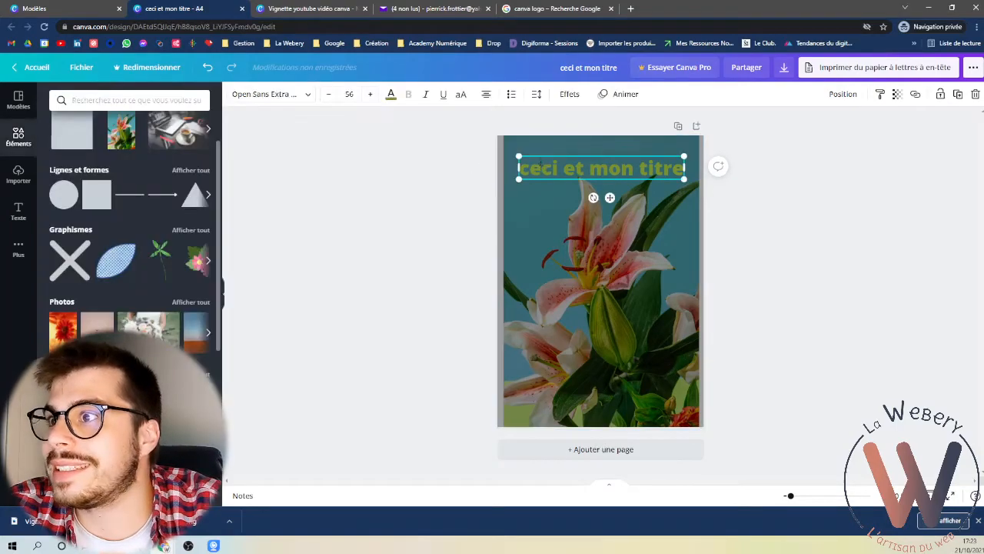
double_click(540, 164)
triple_click(540, 164)
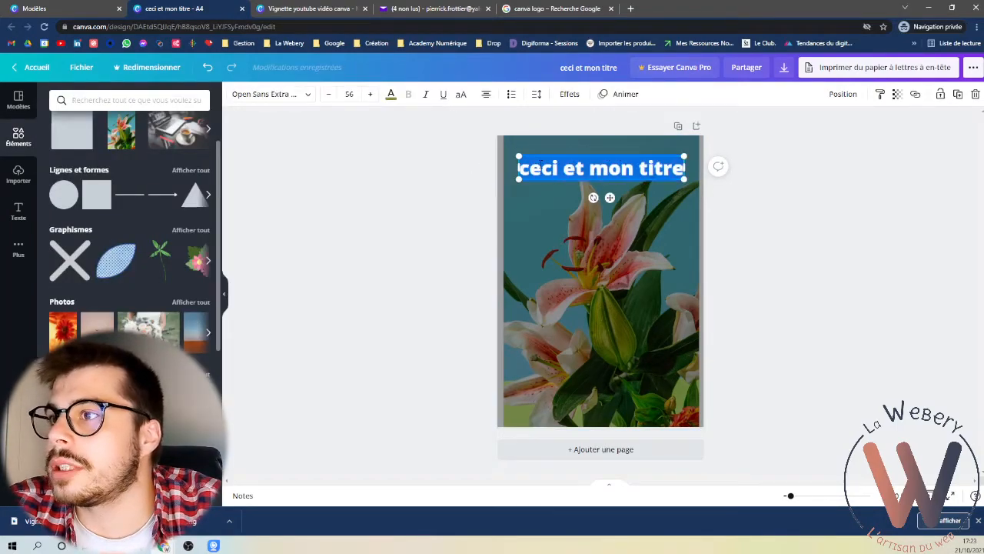
click(392, 95)
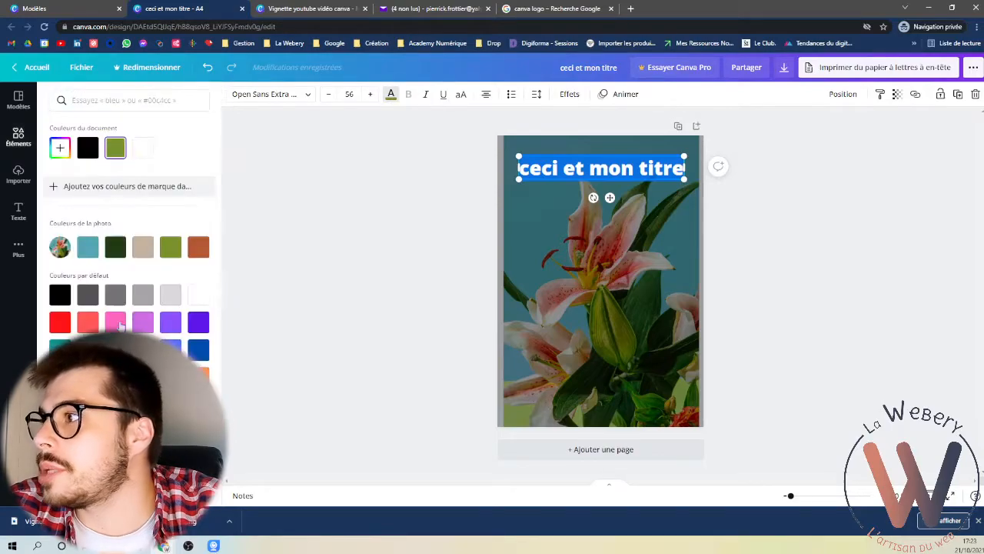
click(199, 247)
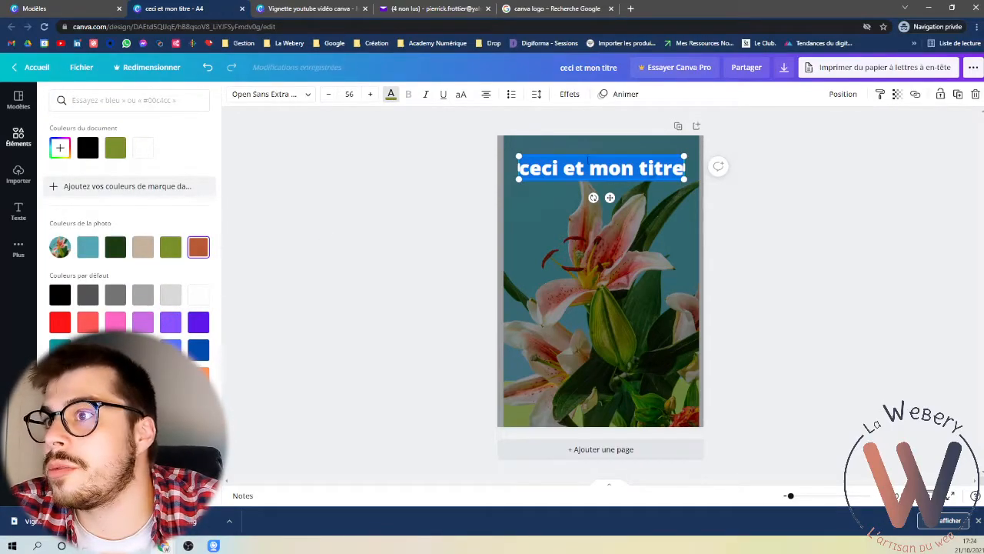
click(588, 159)
key(Escape)
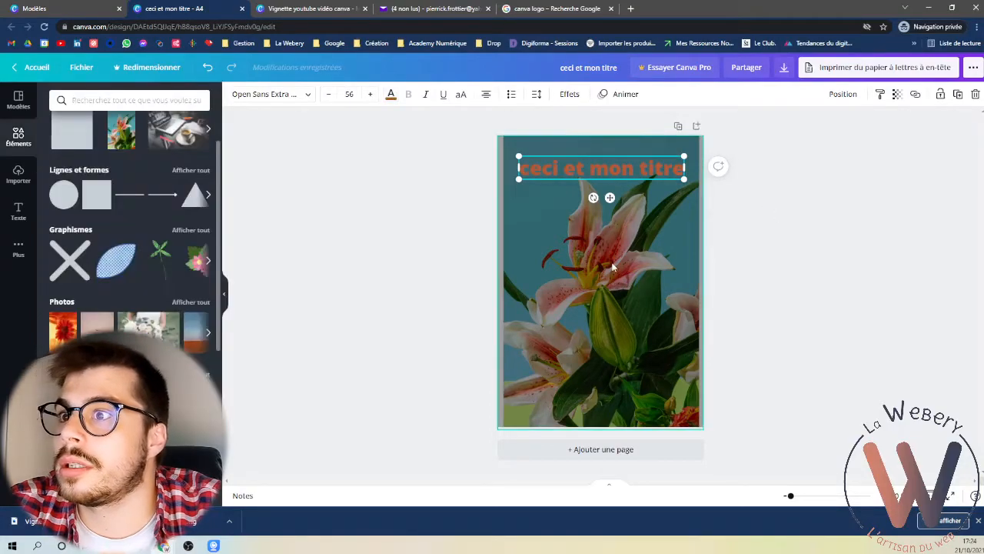
Nudge the title text box slightly to realign it near the top.
click(610, 271)
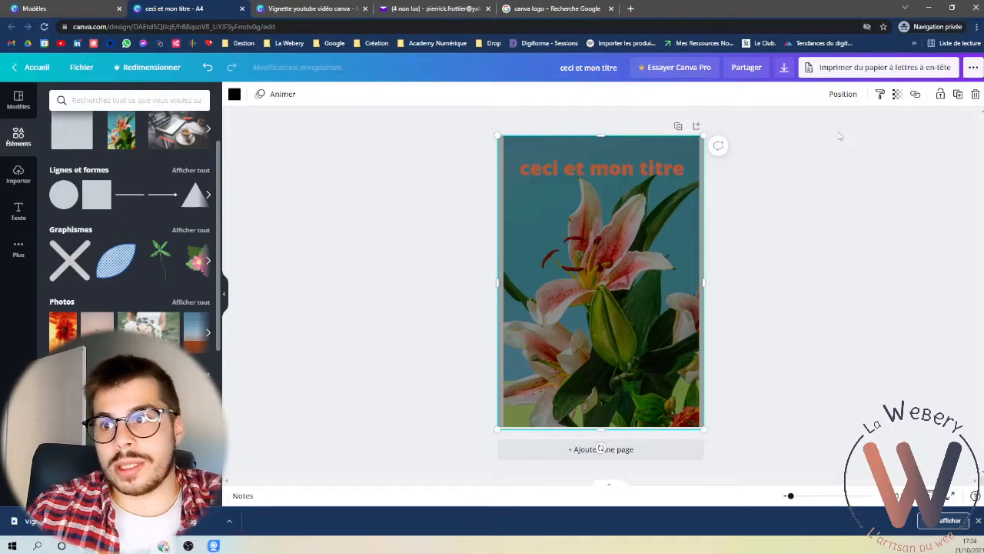
click(635, 179)
drag(635, 179, 634, 176)
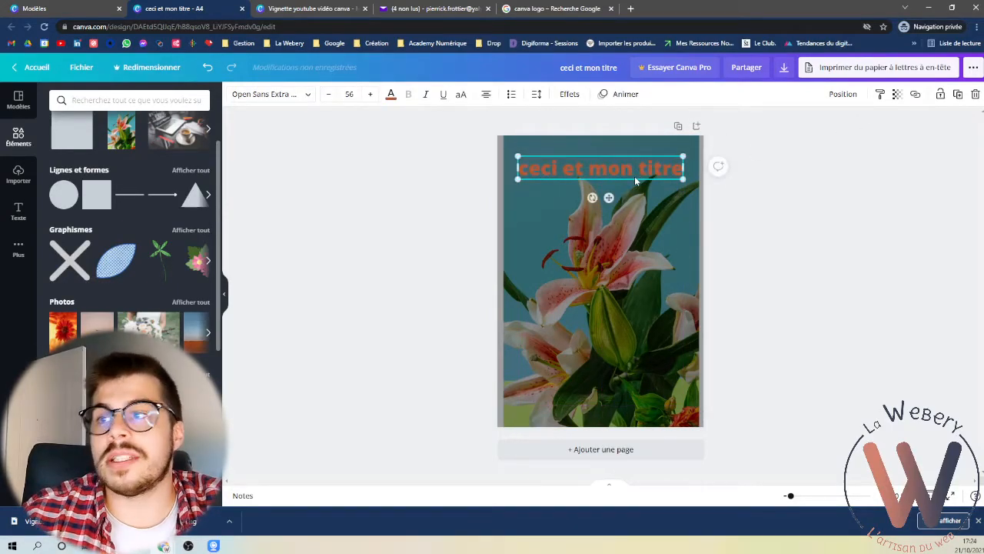
click(393, 238)
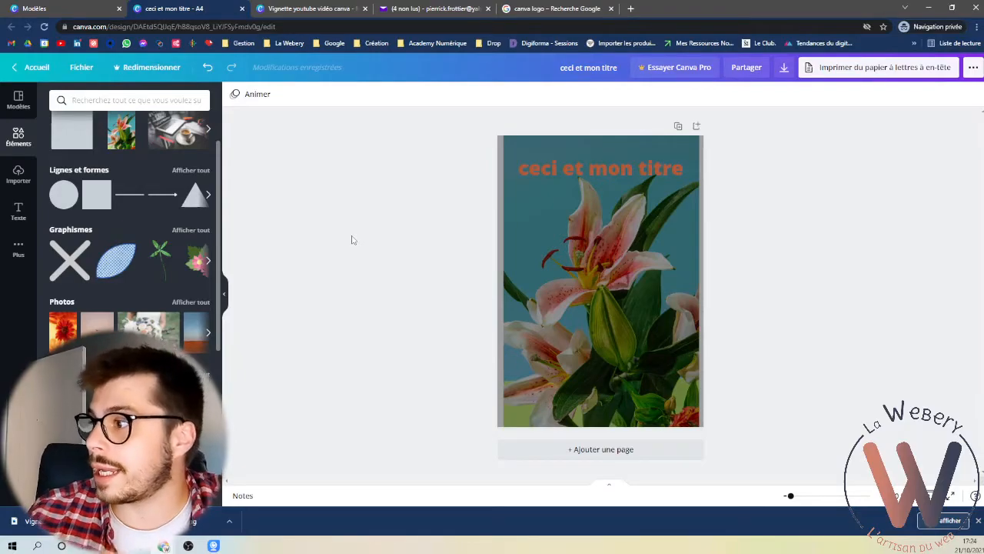
scroll(43, 265, up, 1)
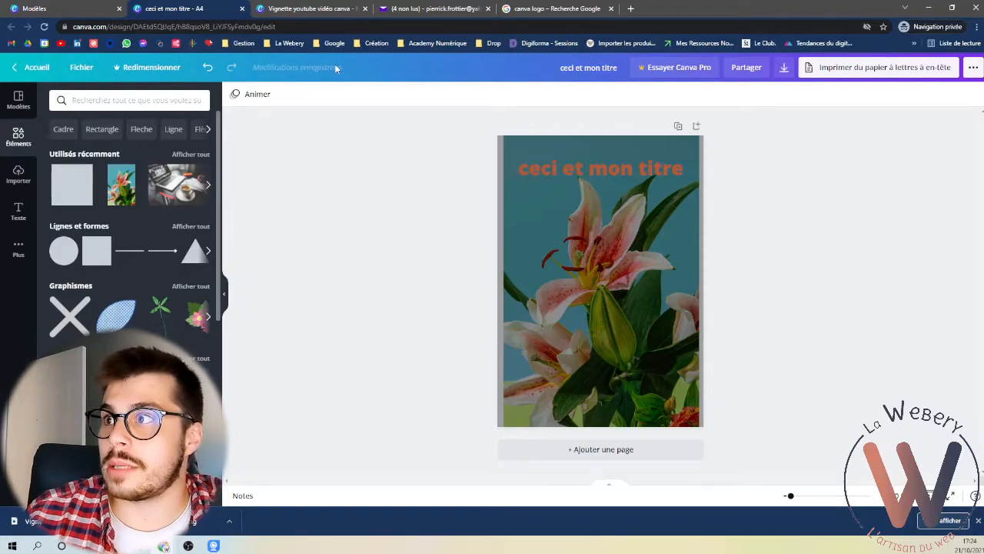
Close the A4 design's tab and the YouTube thumbnail design's tab.
click(243, 9)
click(242, 9)
scroll(368, 200, up, 2)
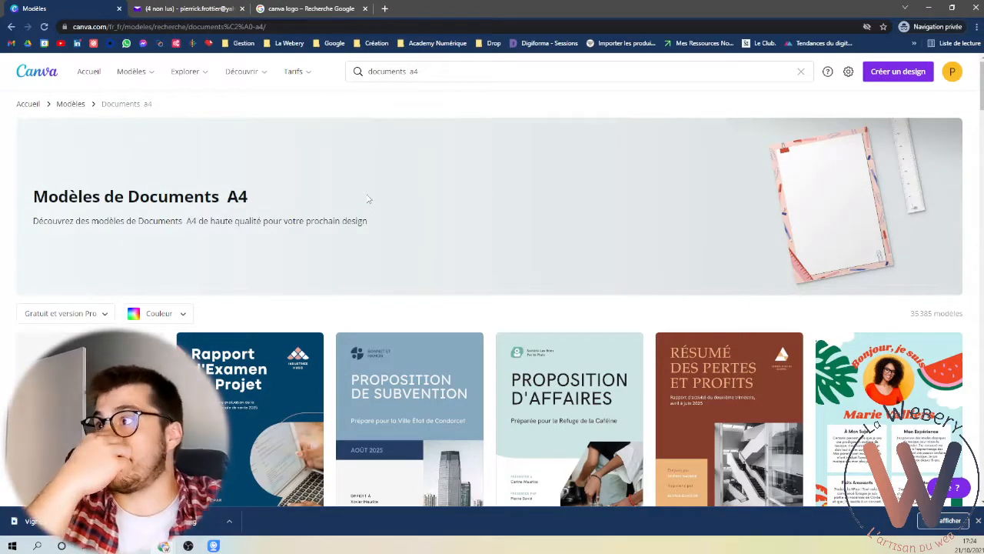
From the Canva home page, dismiss the Pro promotion and list all designs under 'Tous vos designs'.
click(93, 78)
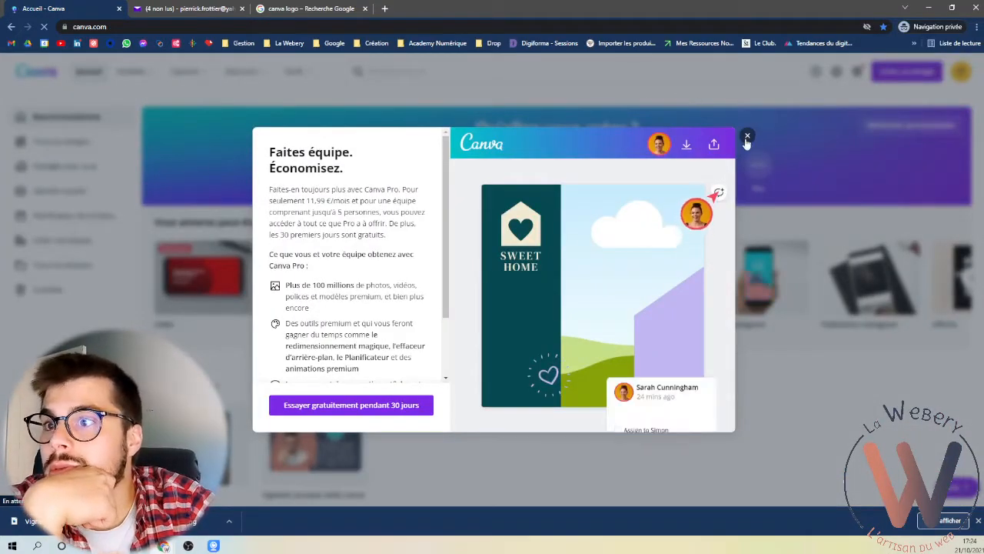
click(747, 137)
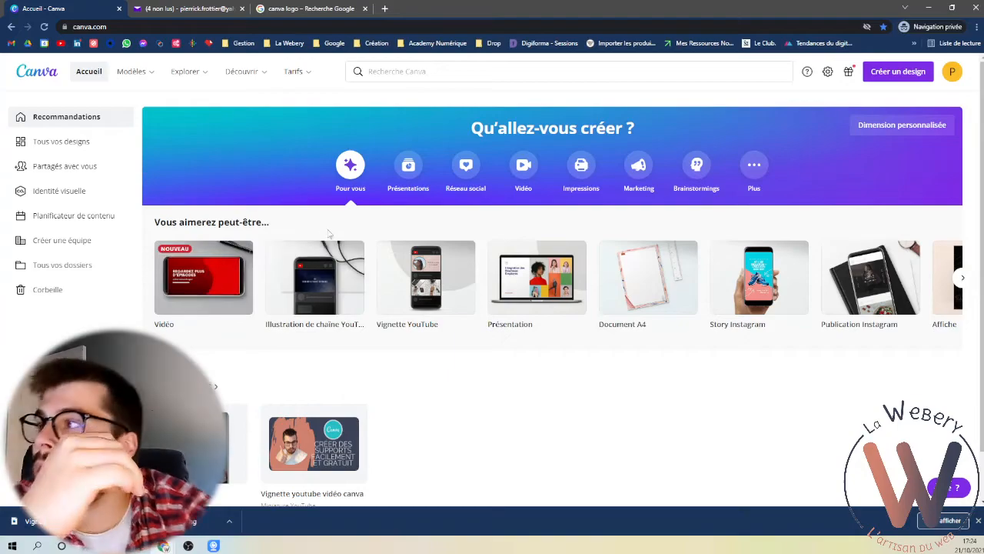
click(87, 144)
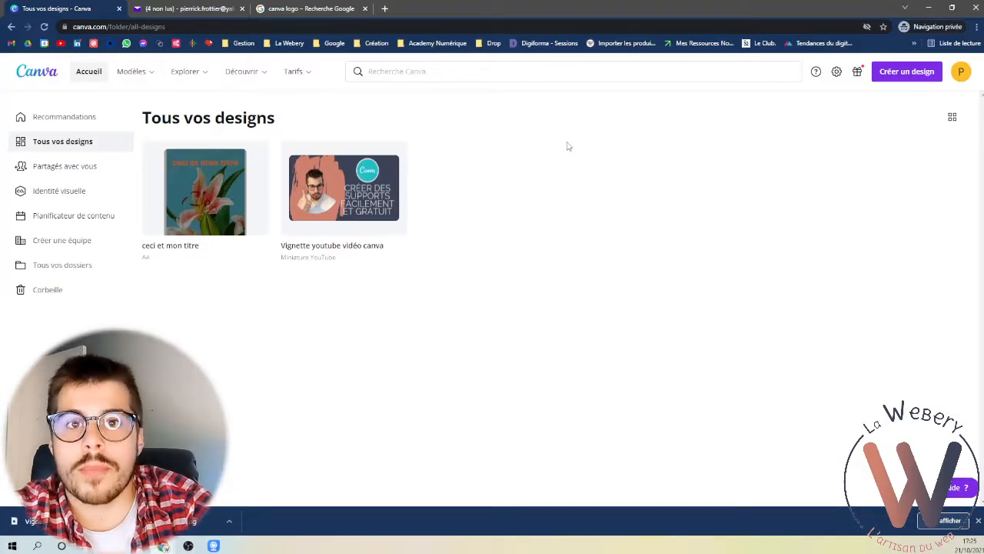
Open the 'Vignette youtube vidéo canva' design in its own tab, then return to 'Tous vos designs'.
click(332, 200)
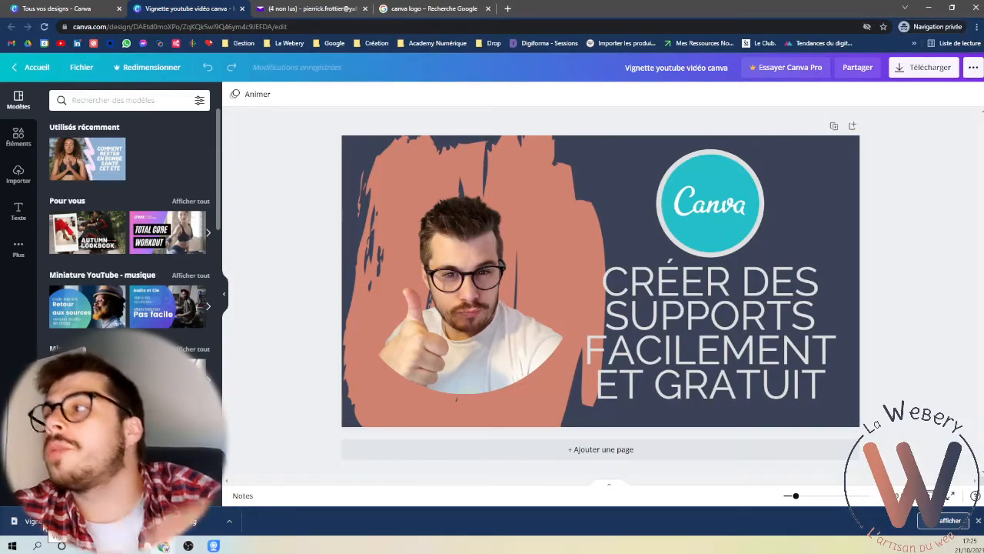
click(46, 8)
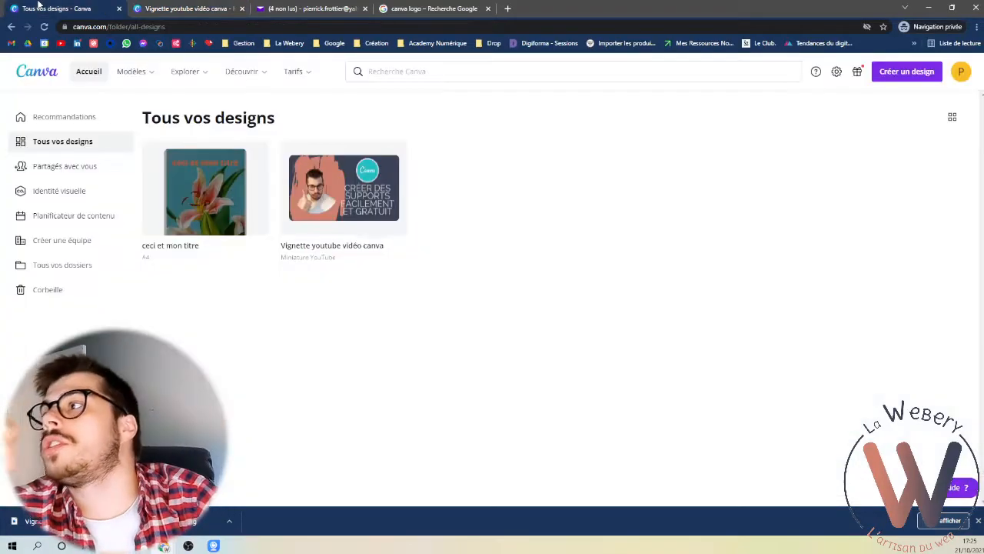
click(95, 79)
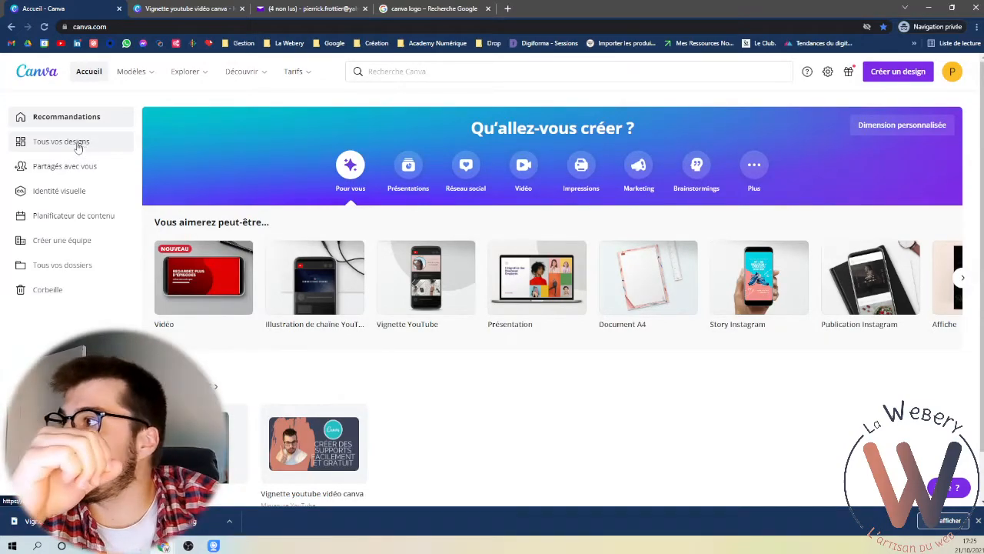
click(69, 146)
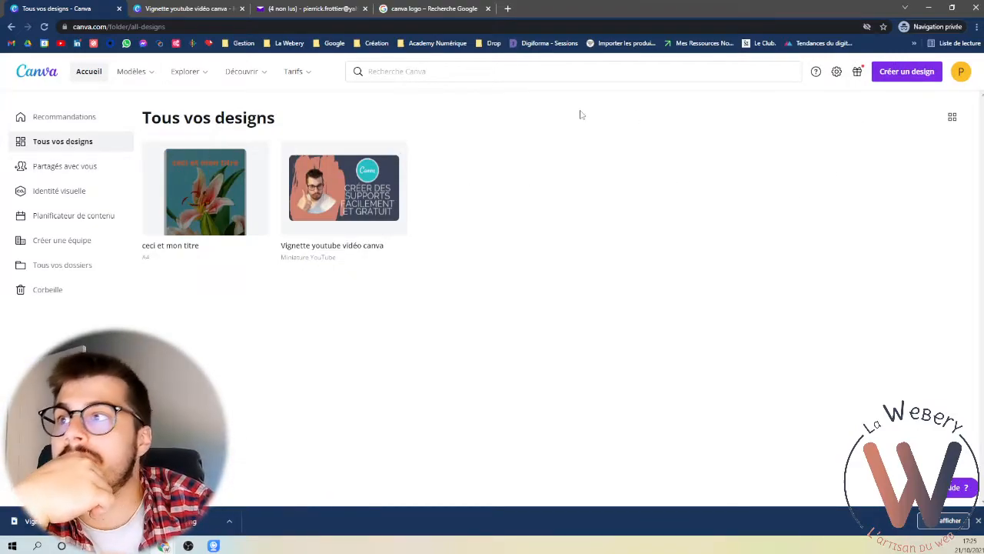
mouse_move(136, 87)
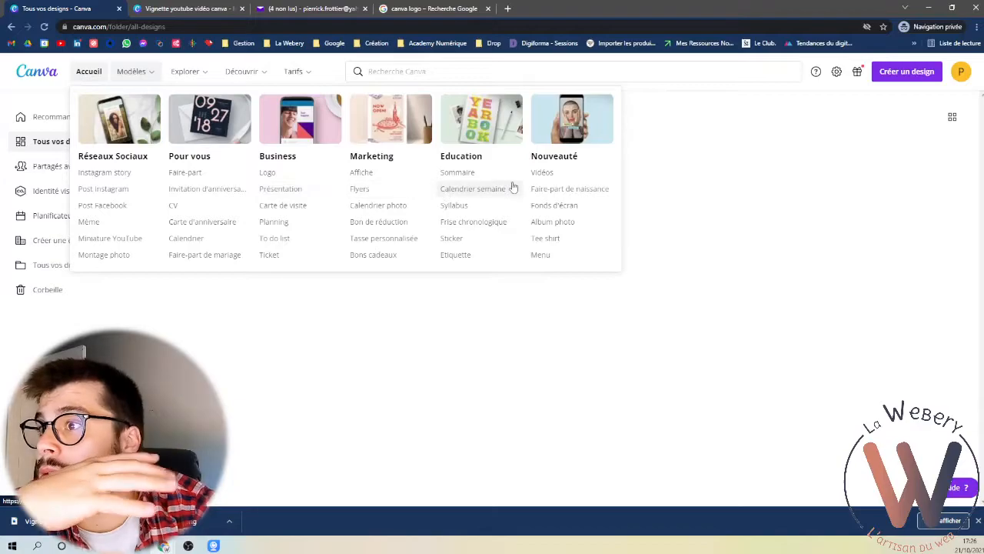
Open the Sommaire templates and scroll through the 780 table-of-contents designs and back up.
click(462, 174)
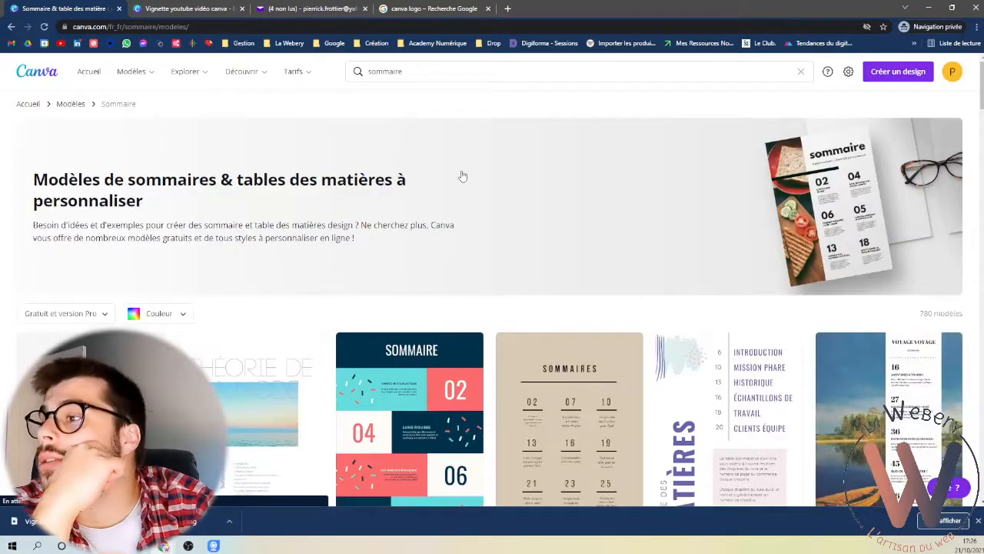
scroll(462, 176, down, 2)
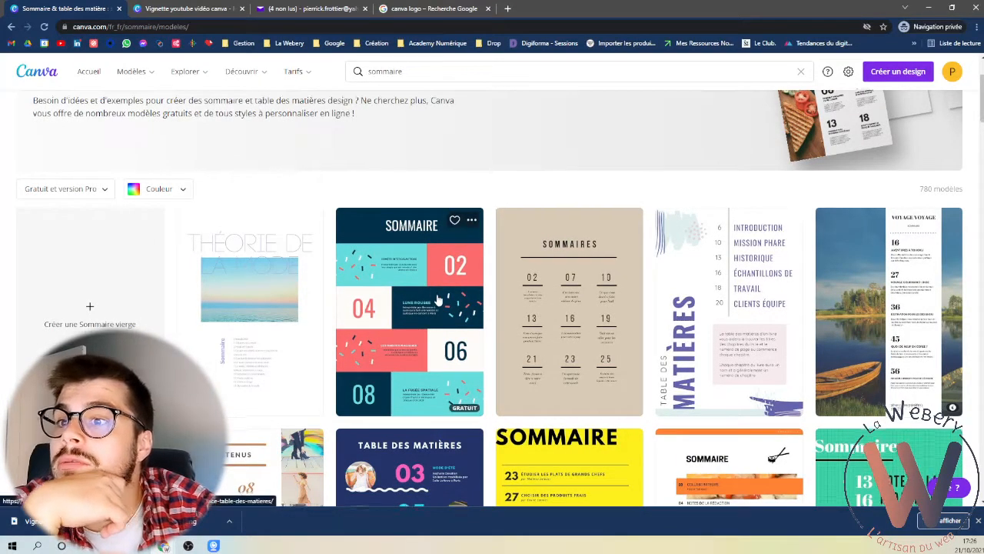
scroll(444, 230, down, 2)
scroll(436, 300, down, 1)
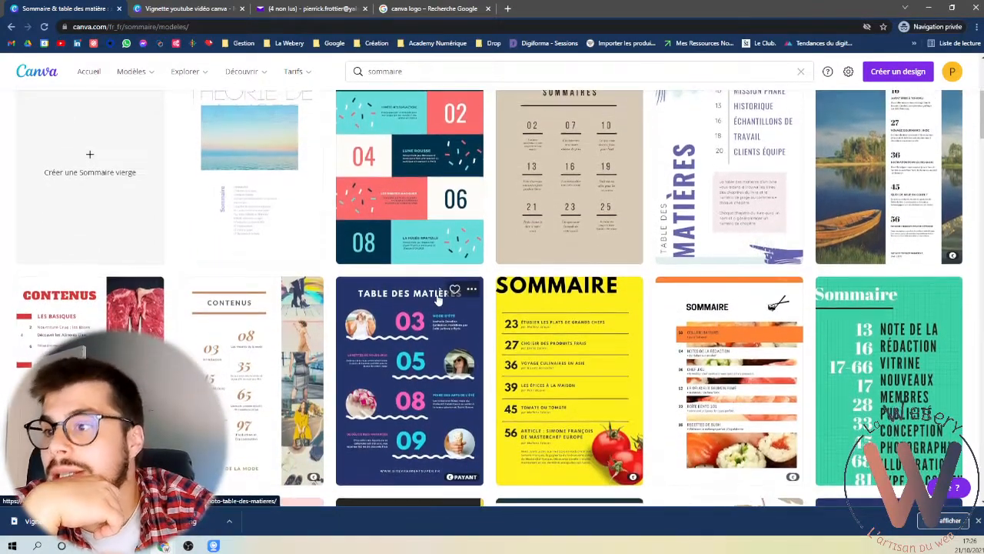
scroll(437, 300, down, 2)
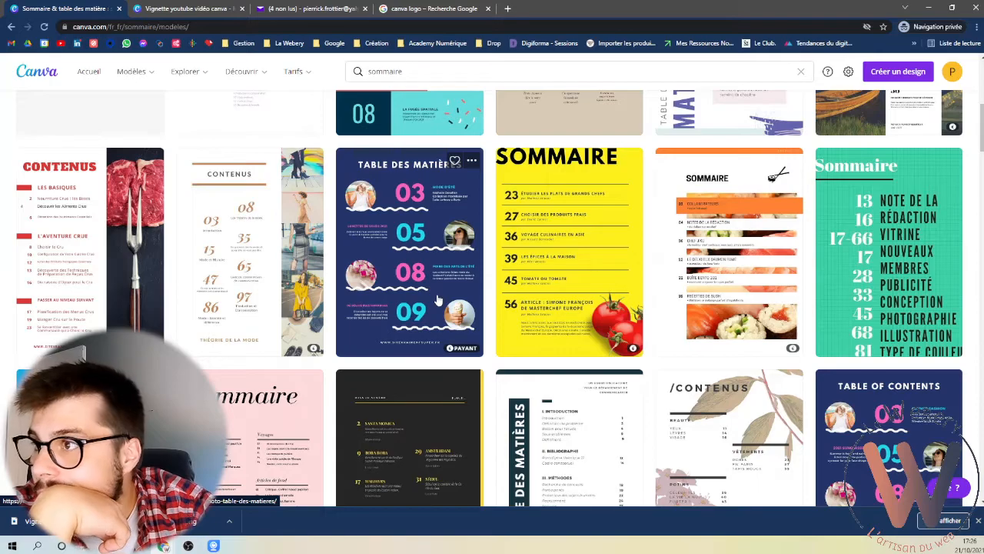
scroll(423, 236, down, 2)
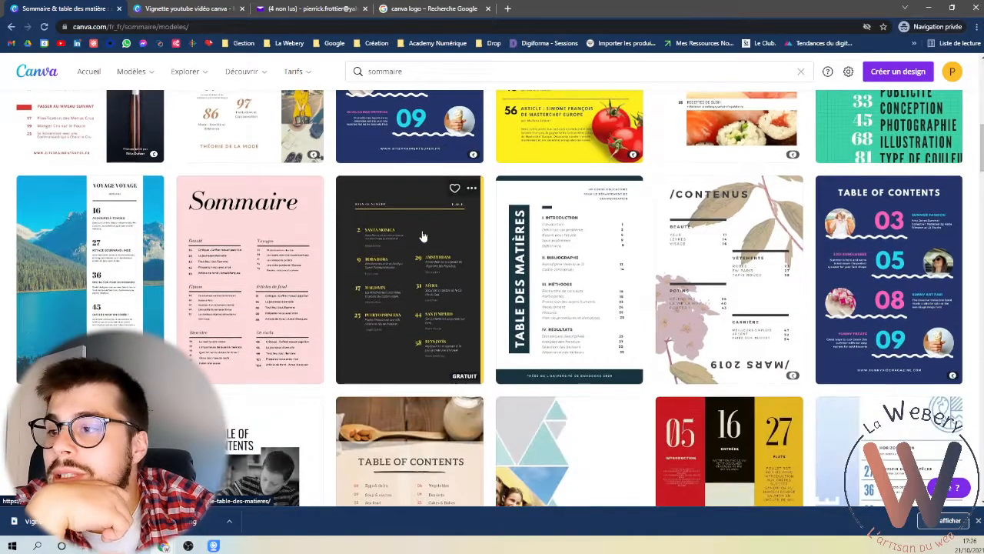
scroll(423, 236, down, 1)
scroll(423, 236, down, 2)
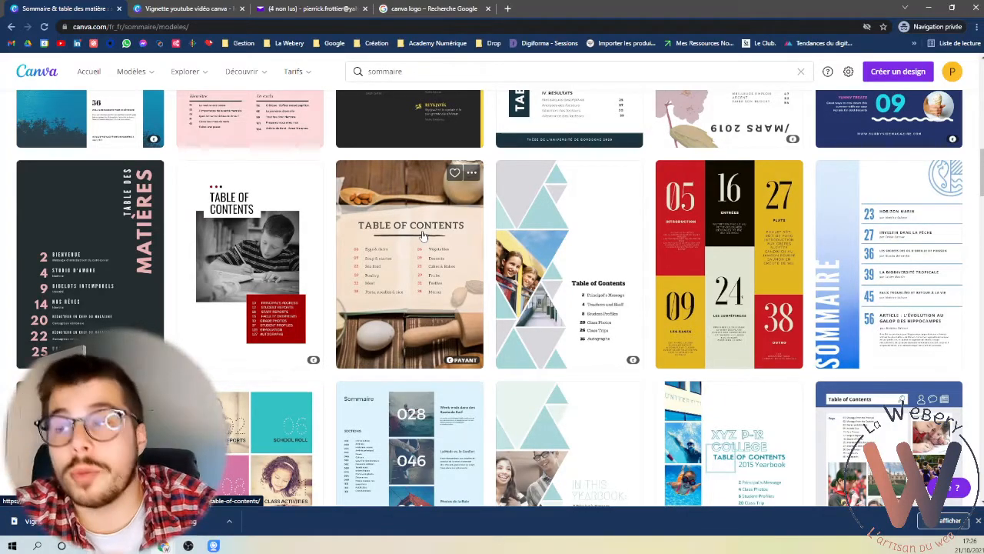
scroll(423, 236, up, 10)
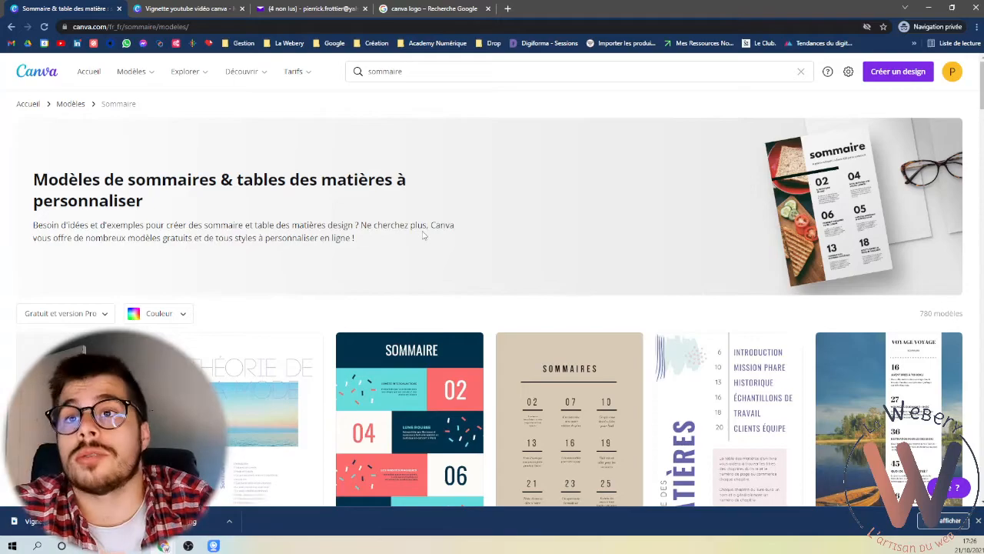